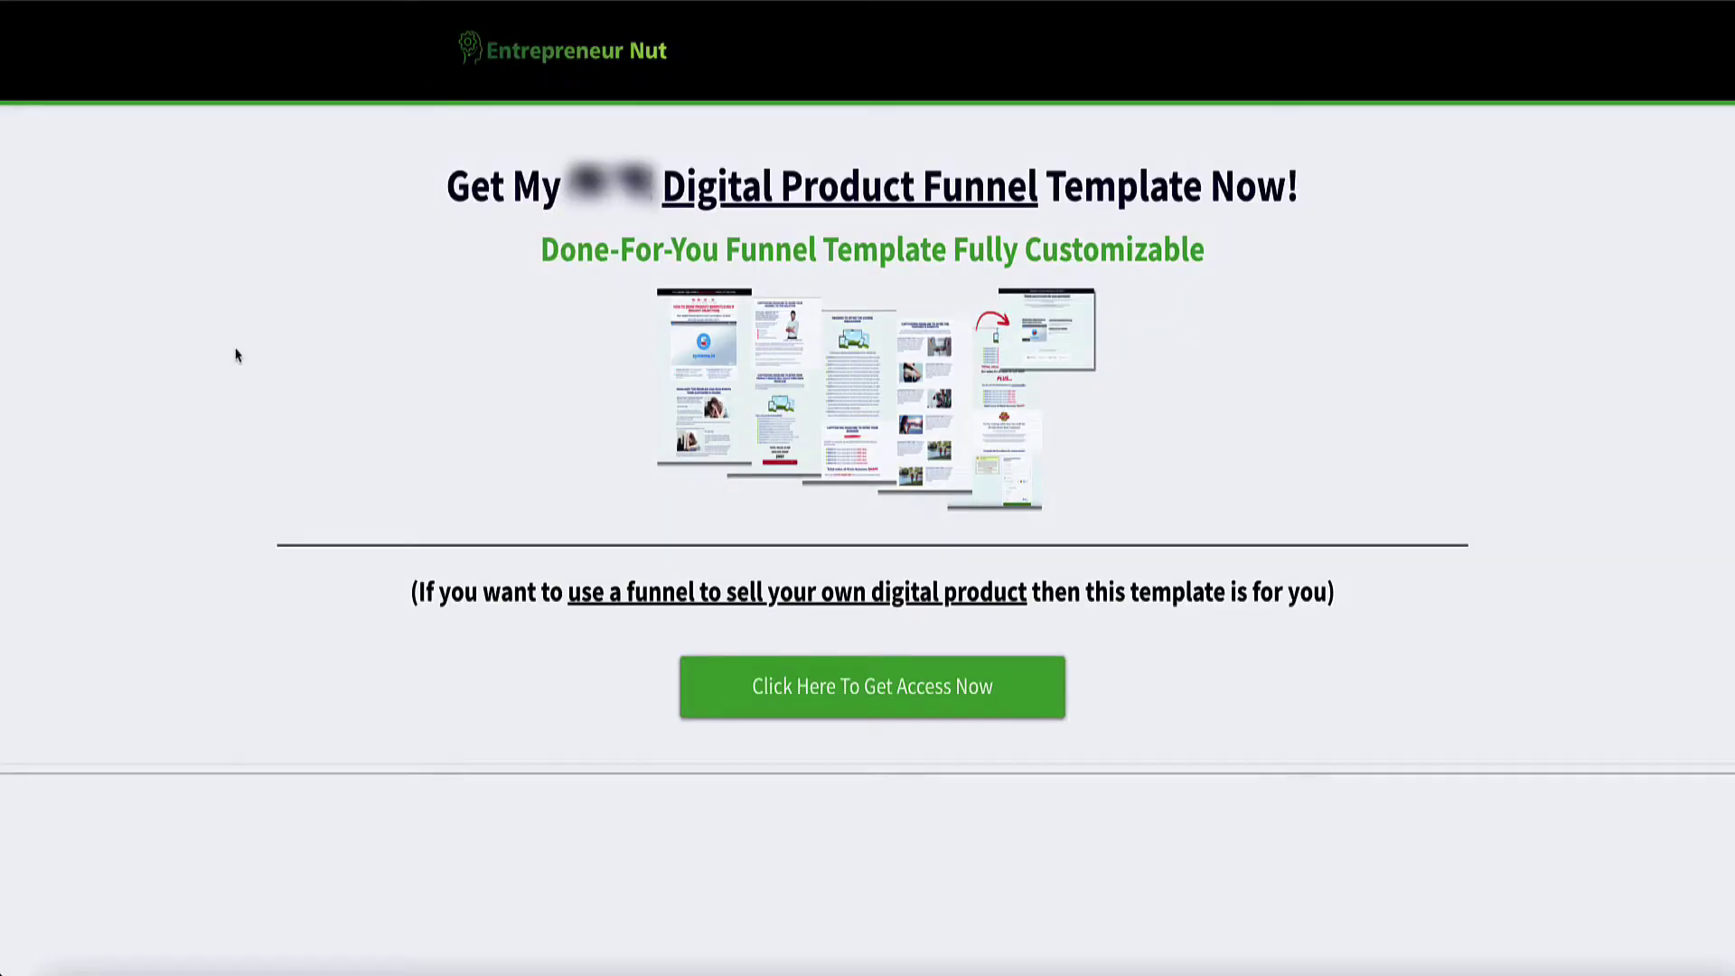
Step: Follow 'Click Here To Get Access Now' and scroll the sales page down to its order form
click(776, 678)
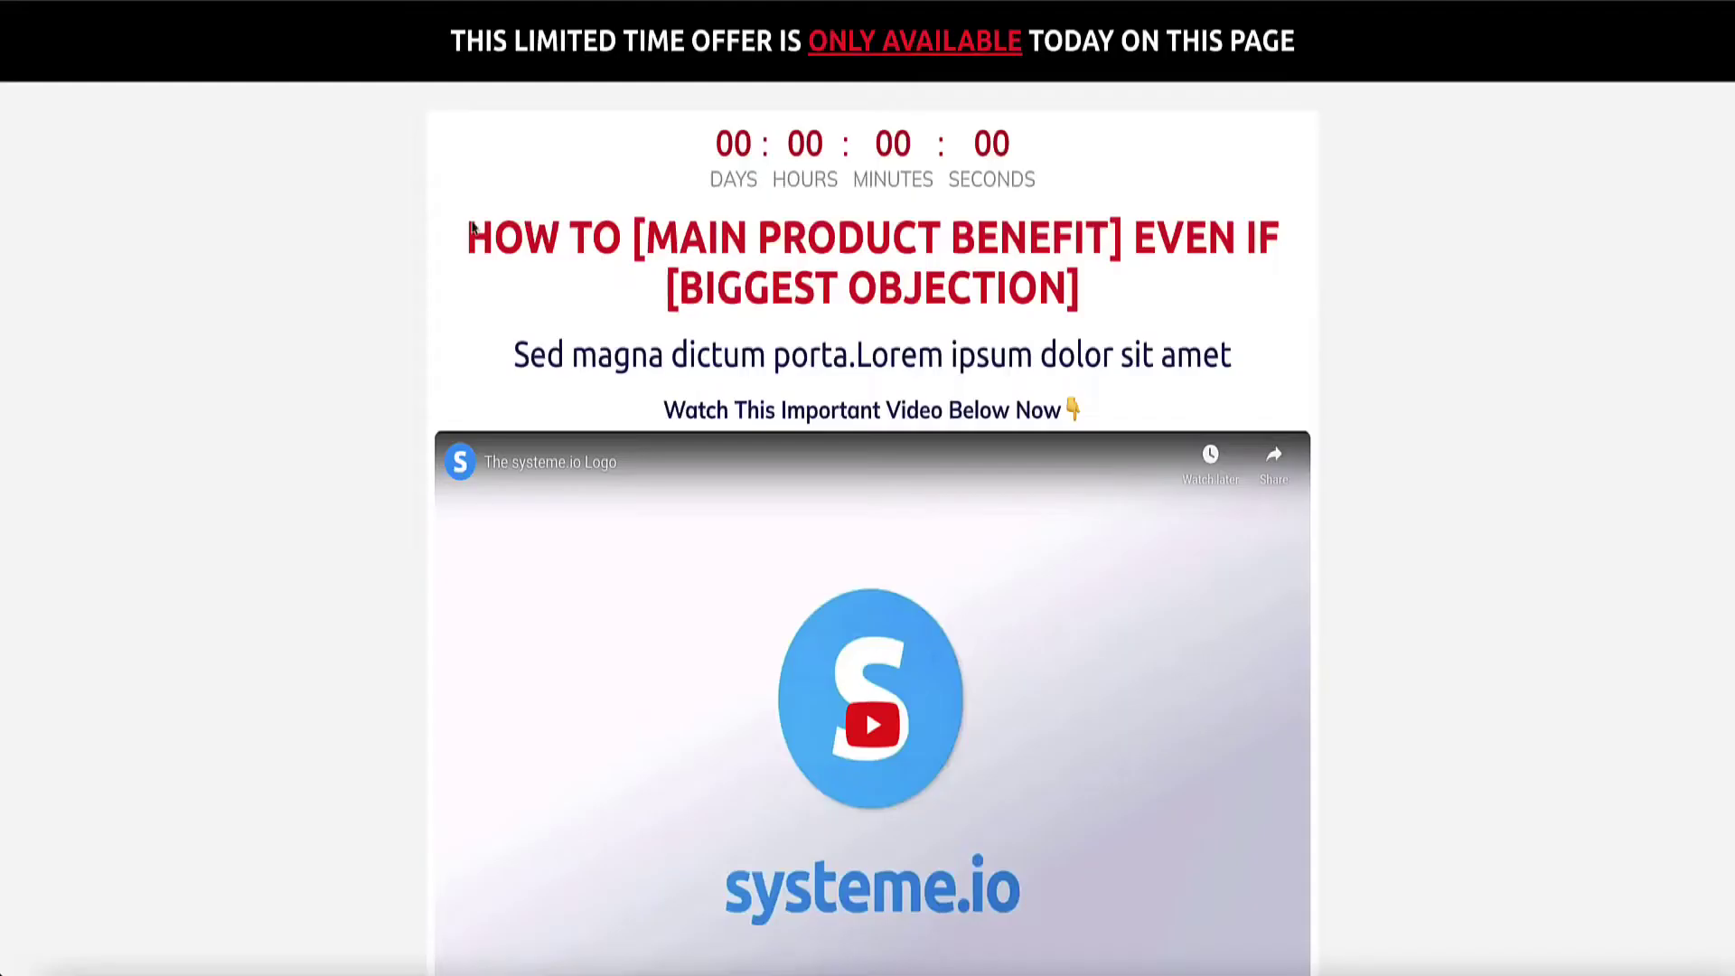
scroll(325, 208, down, 5)
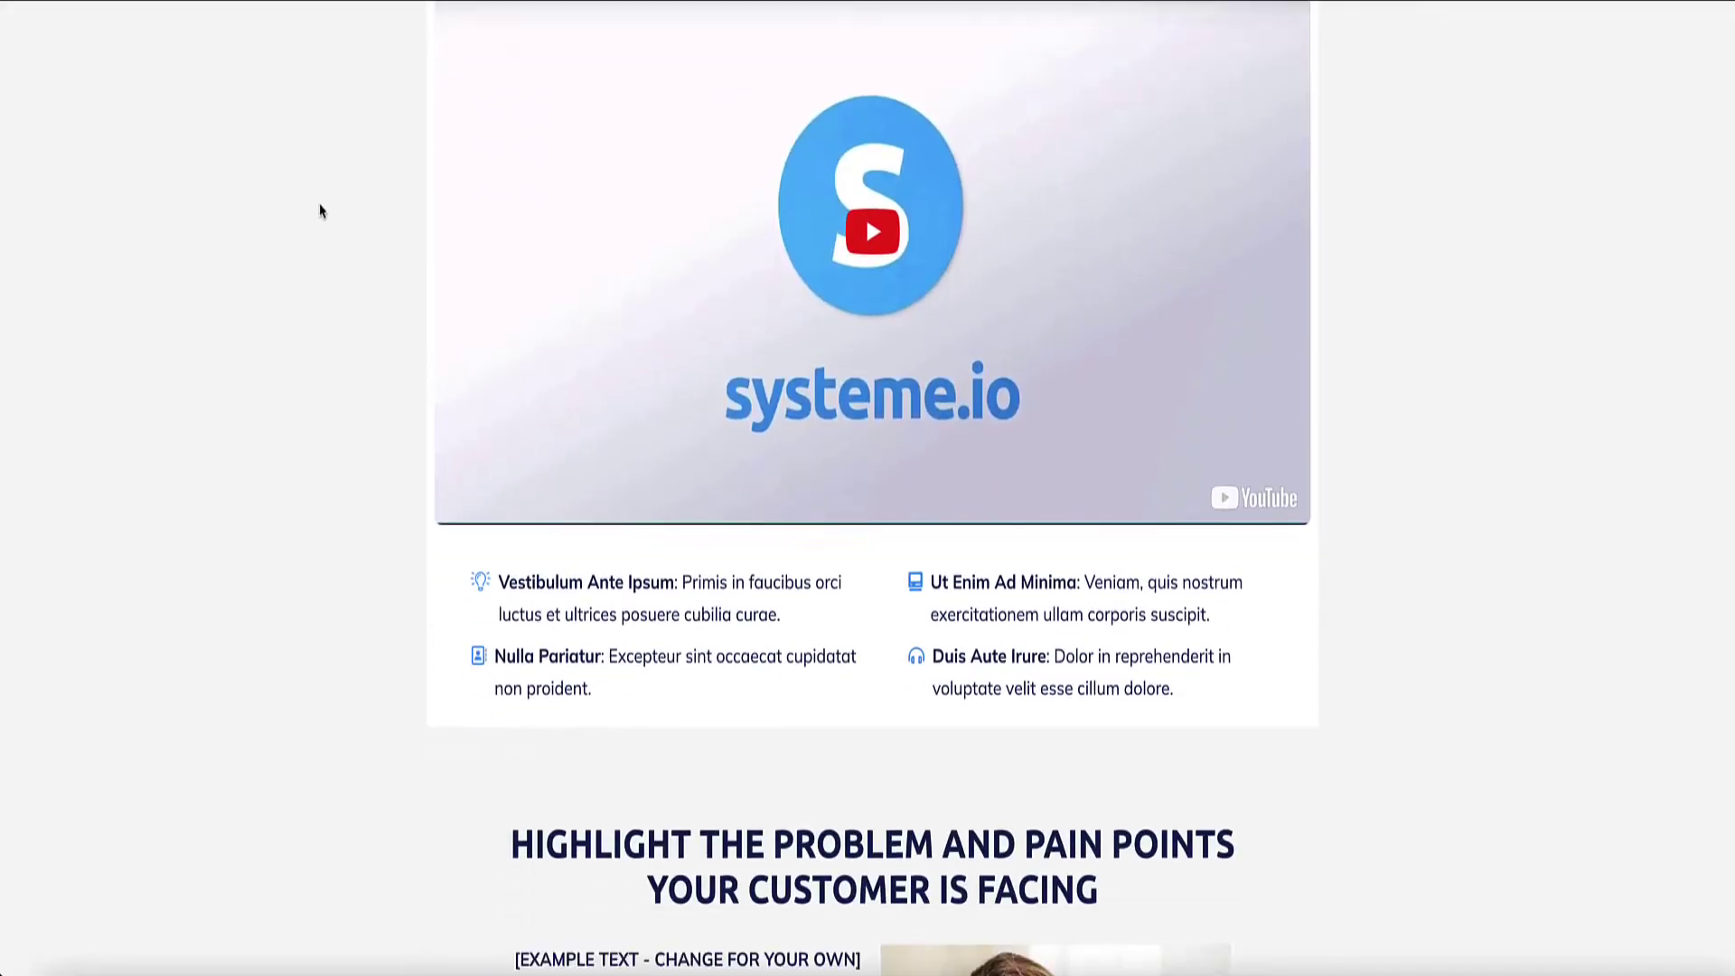
scroll(321, 210, down, 10)
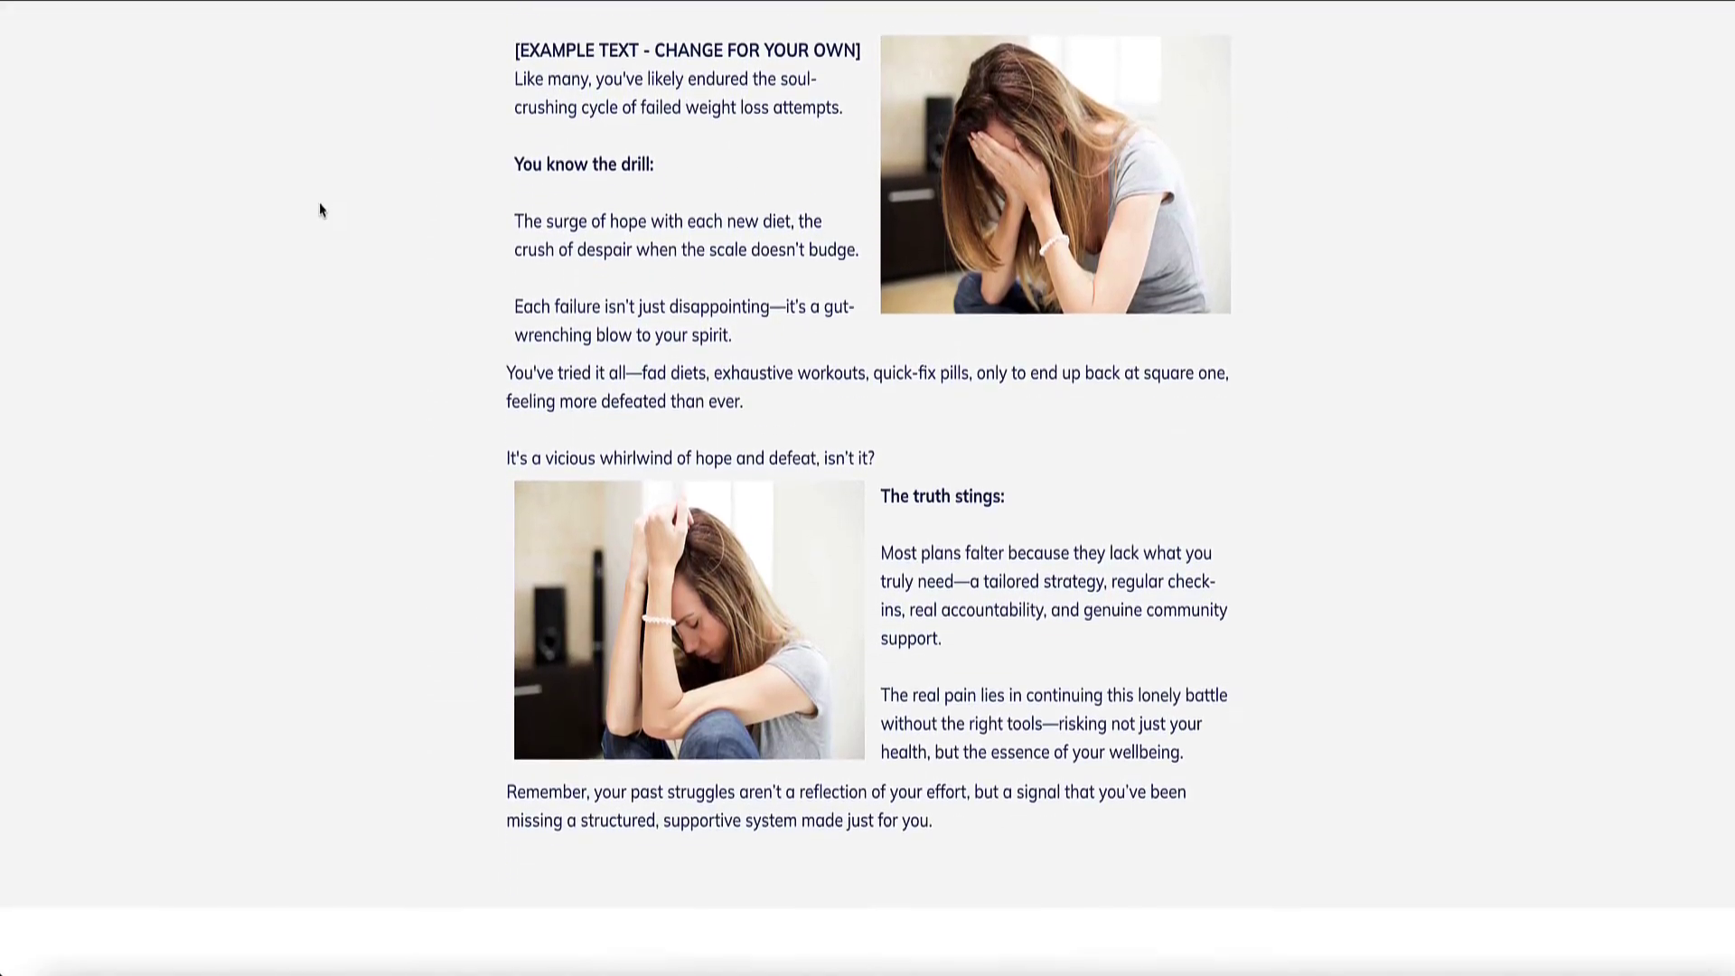
scroll(321, 209, down, 11)
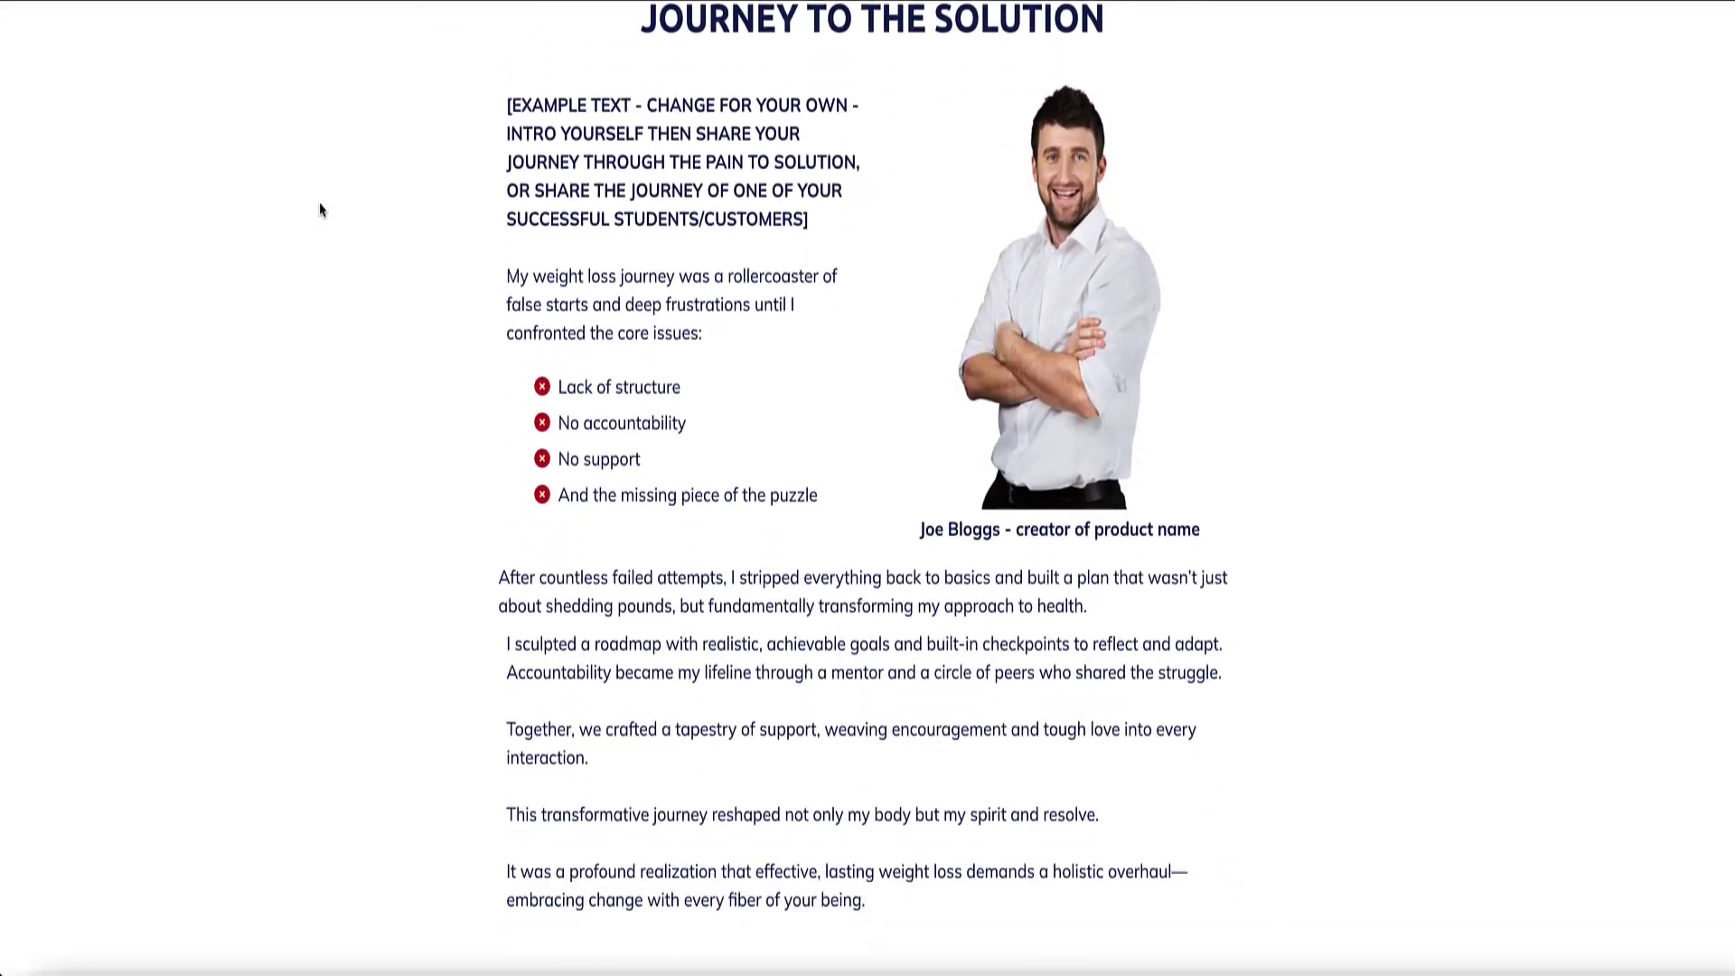
scroll(321, 210, down, 10)
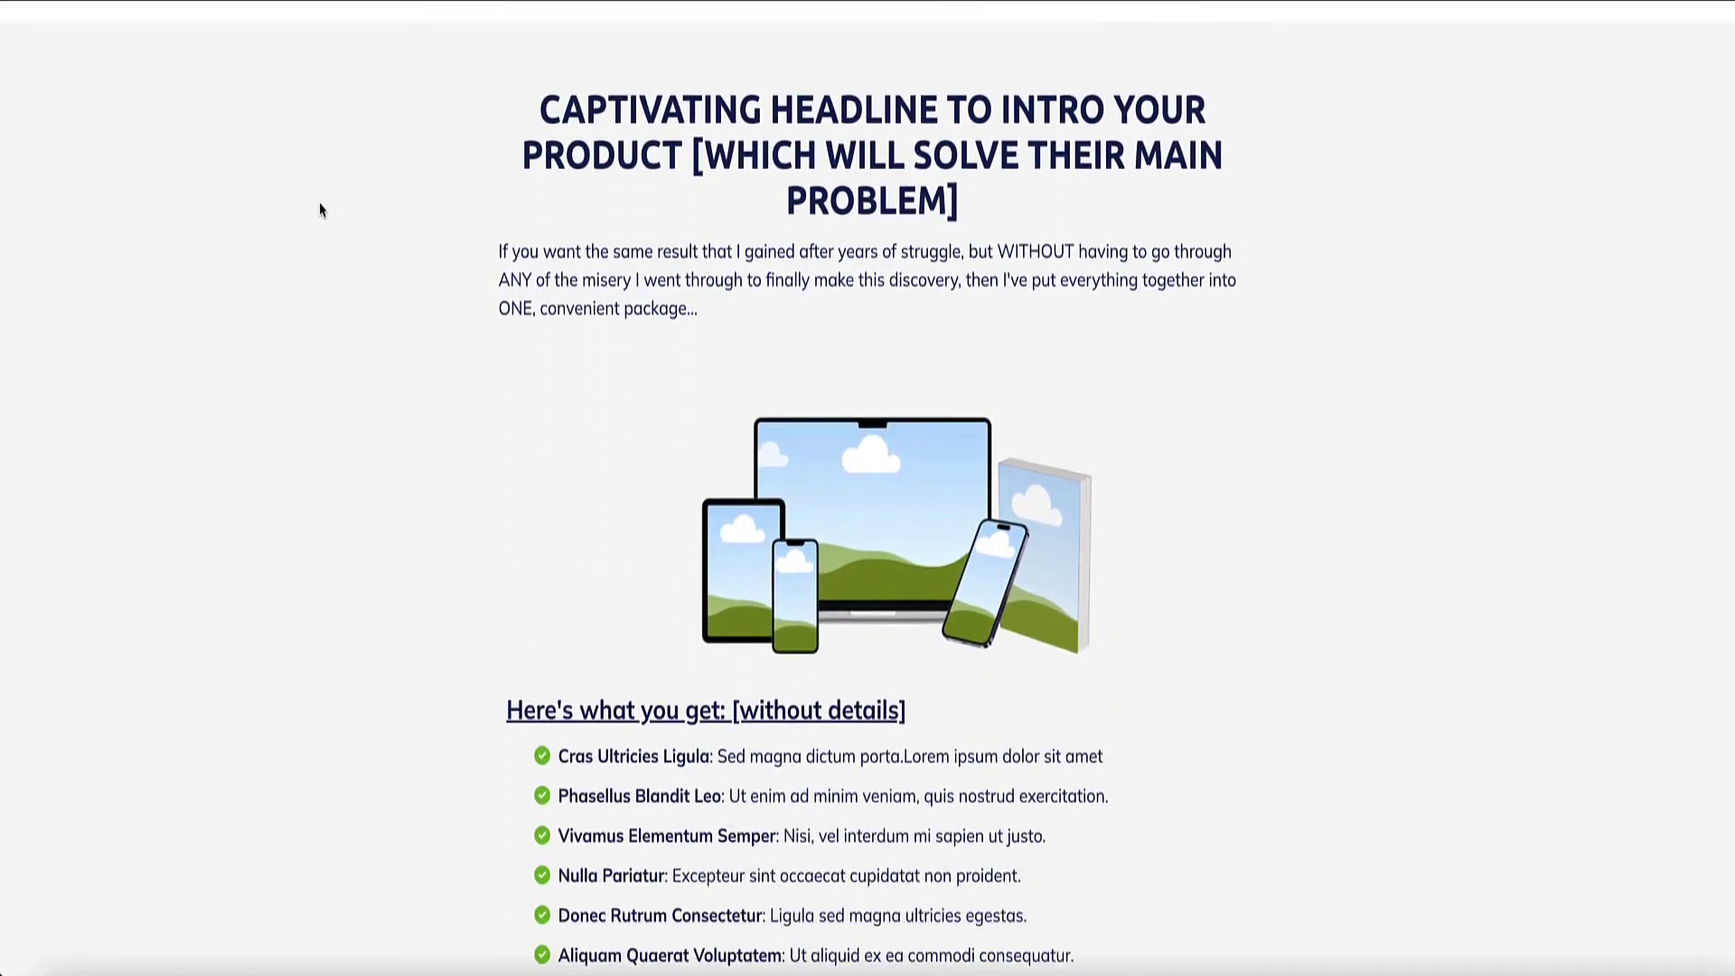
scroll(321, 209, down, 3)
scroll(321, 209, down, 10)
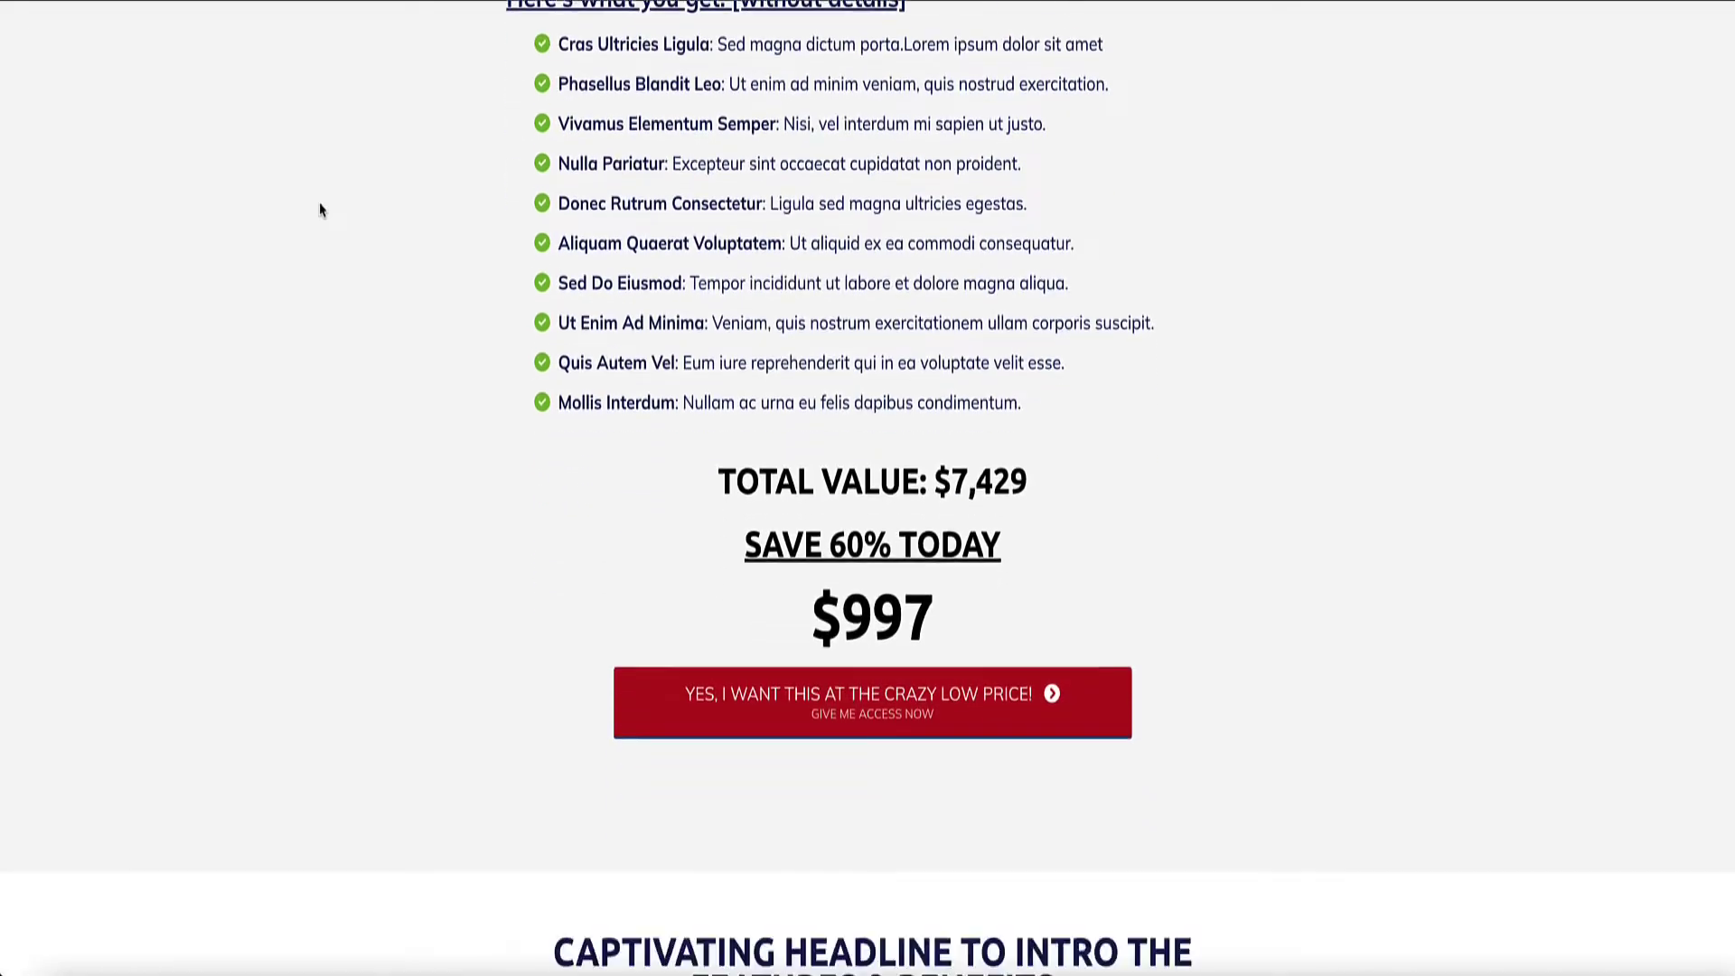
scroll(321, 209, down, 4)
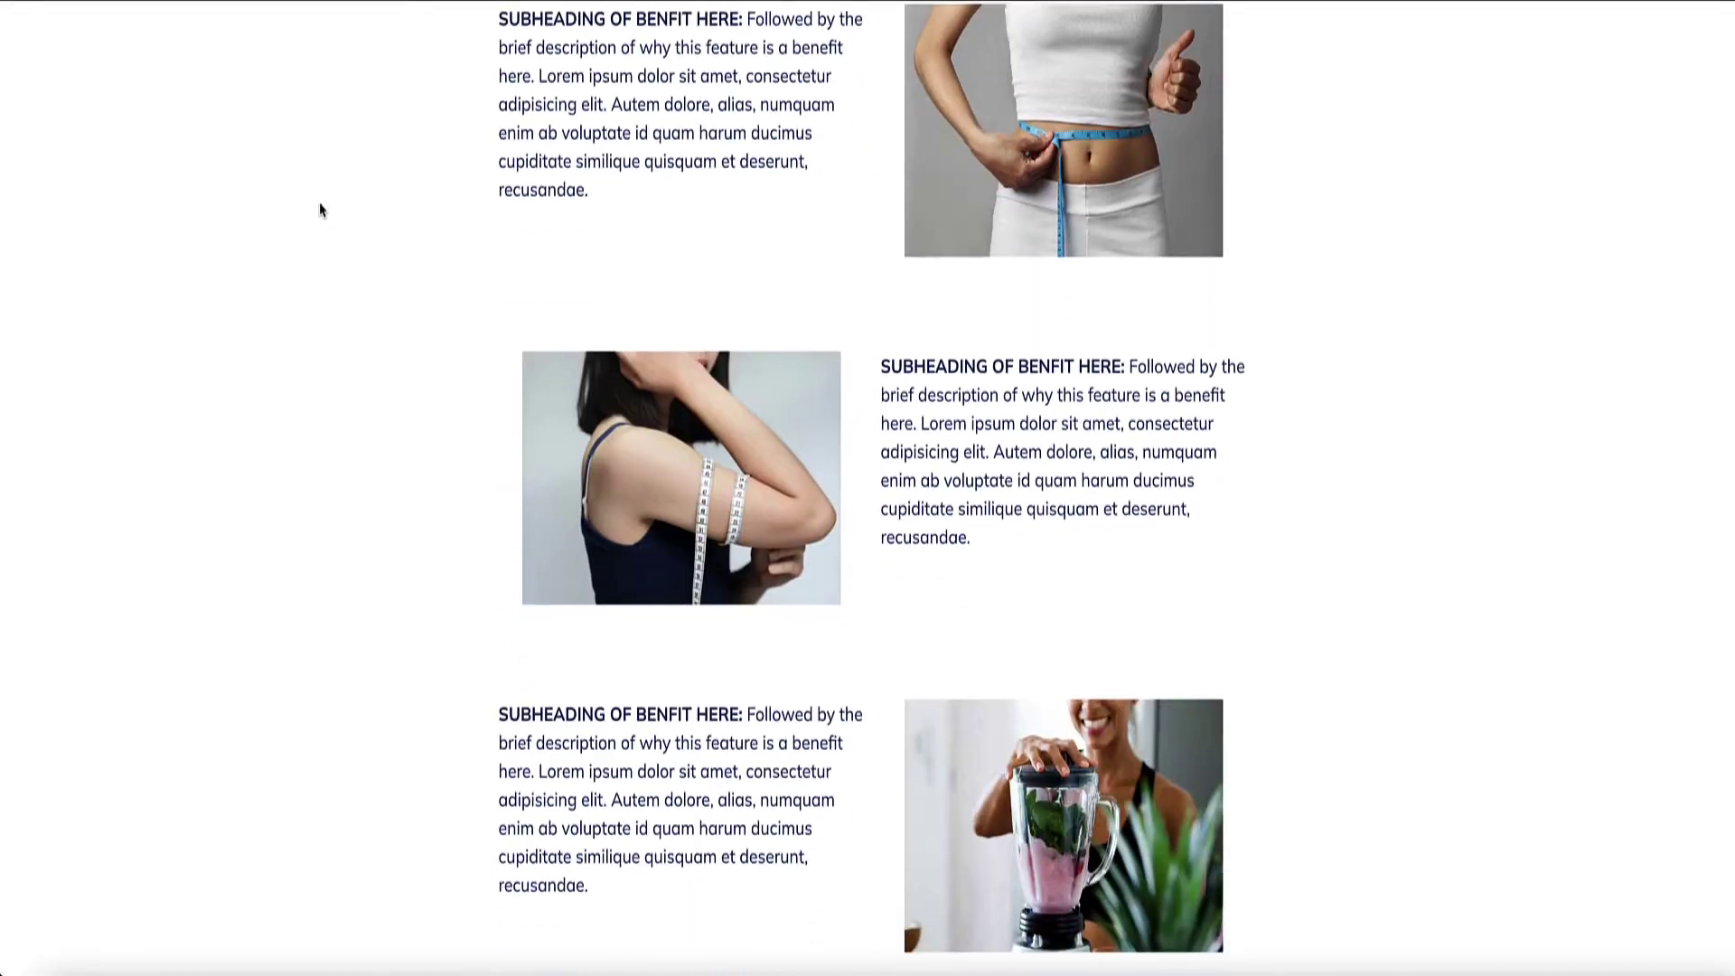
scroll(321, 210, down, 12)
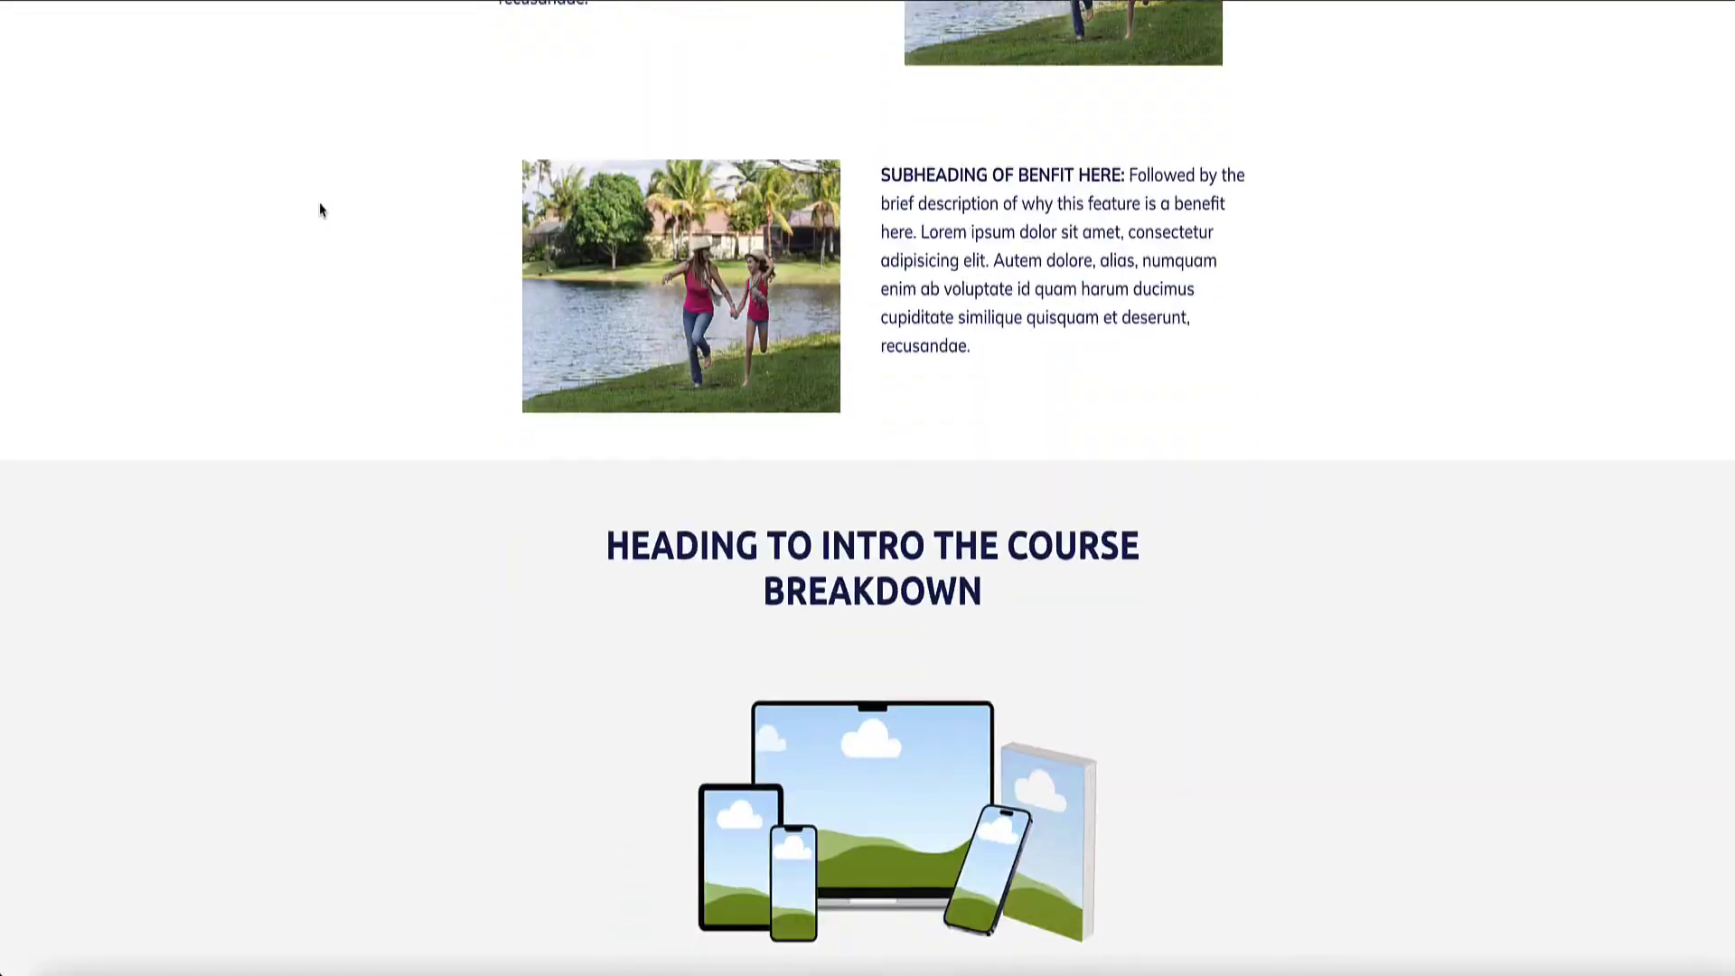
scroll(319, 145, down, 4)
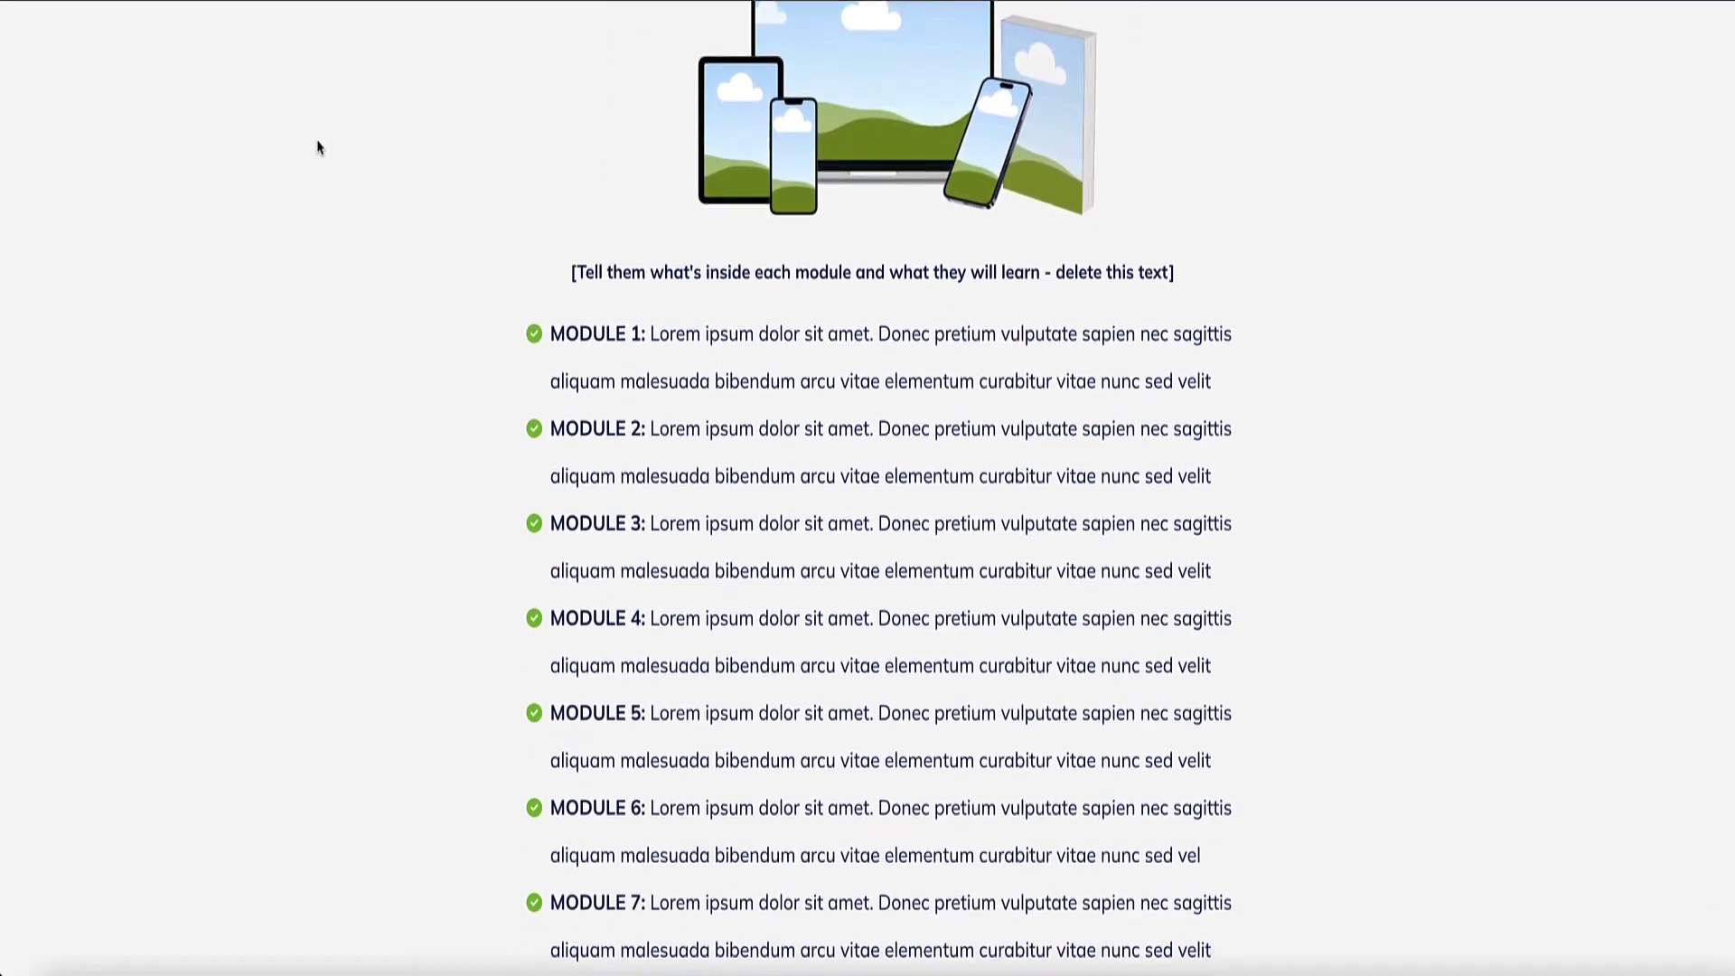
scroll(319, 146, down, 10)
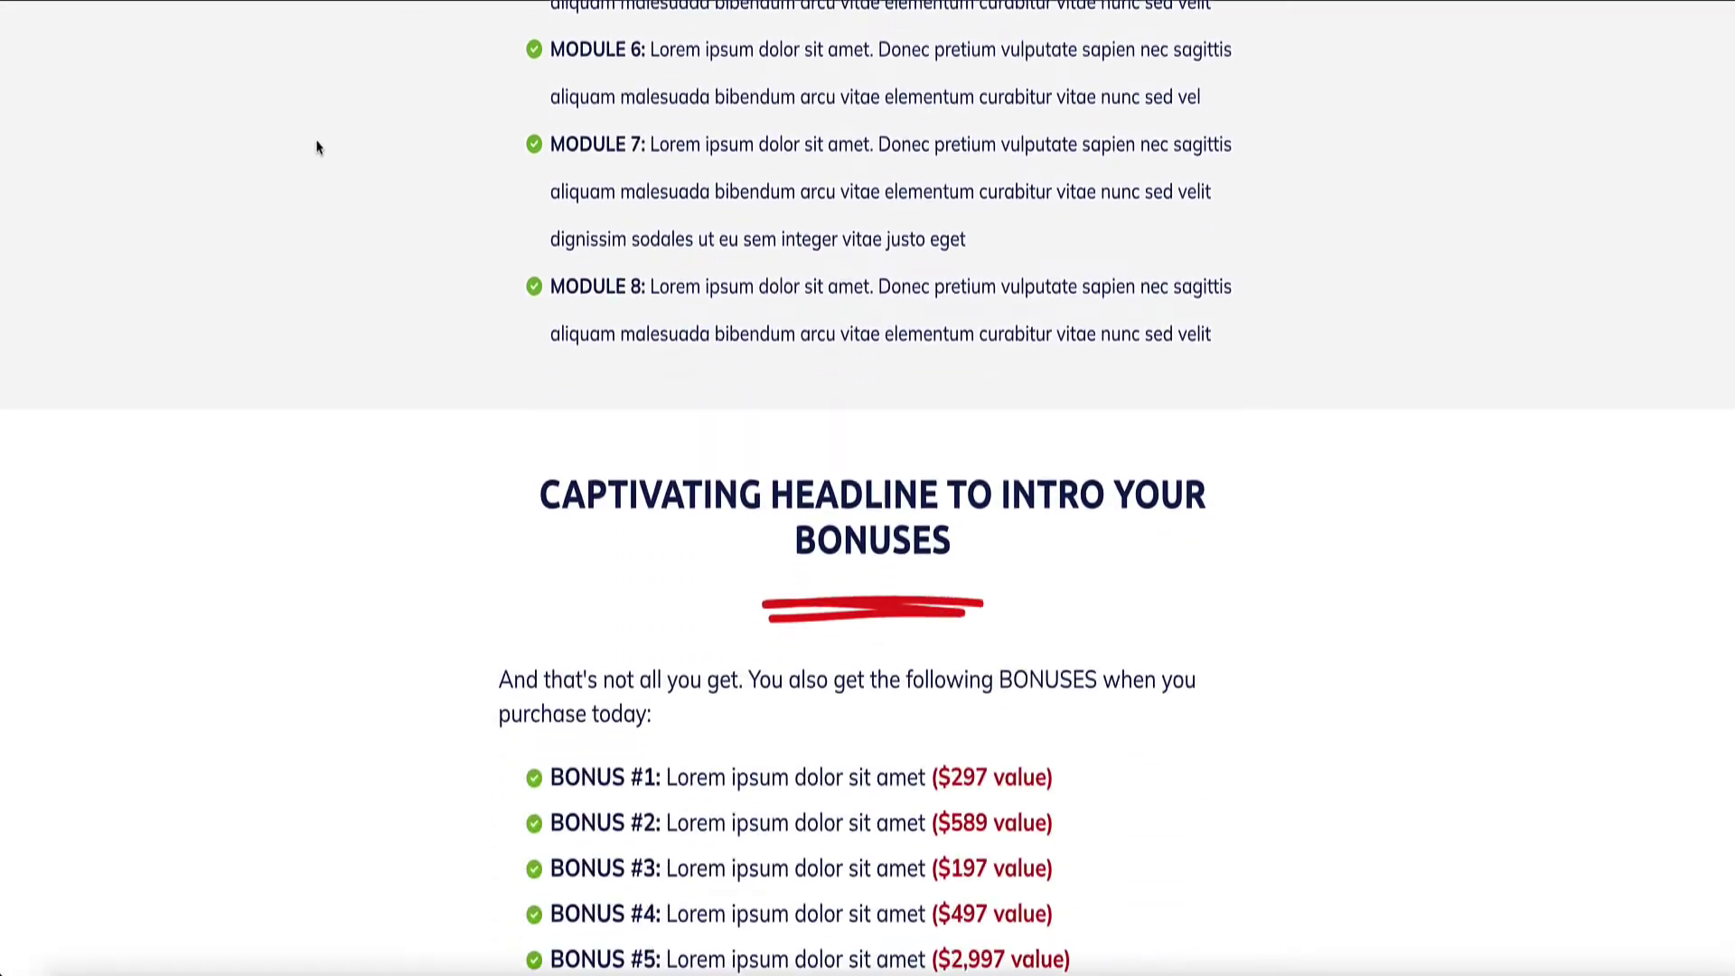
scroll(319, 147, down, 4)
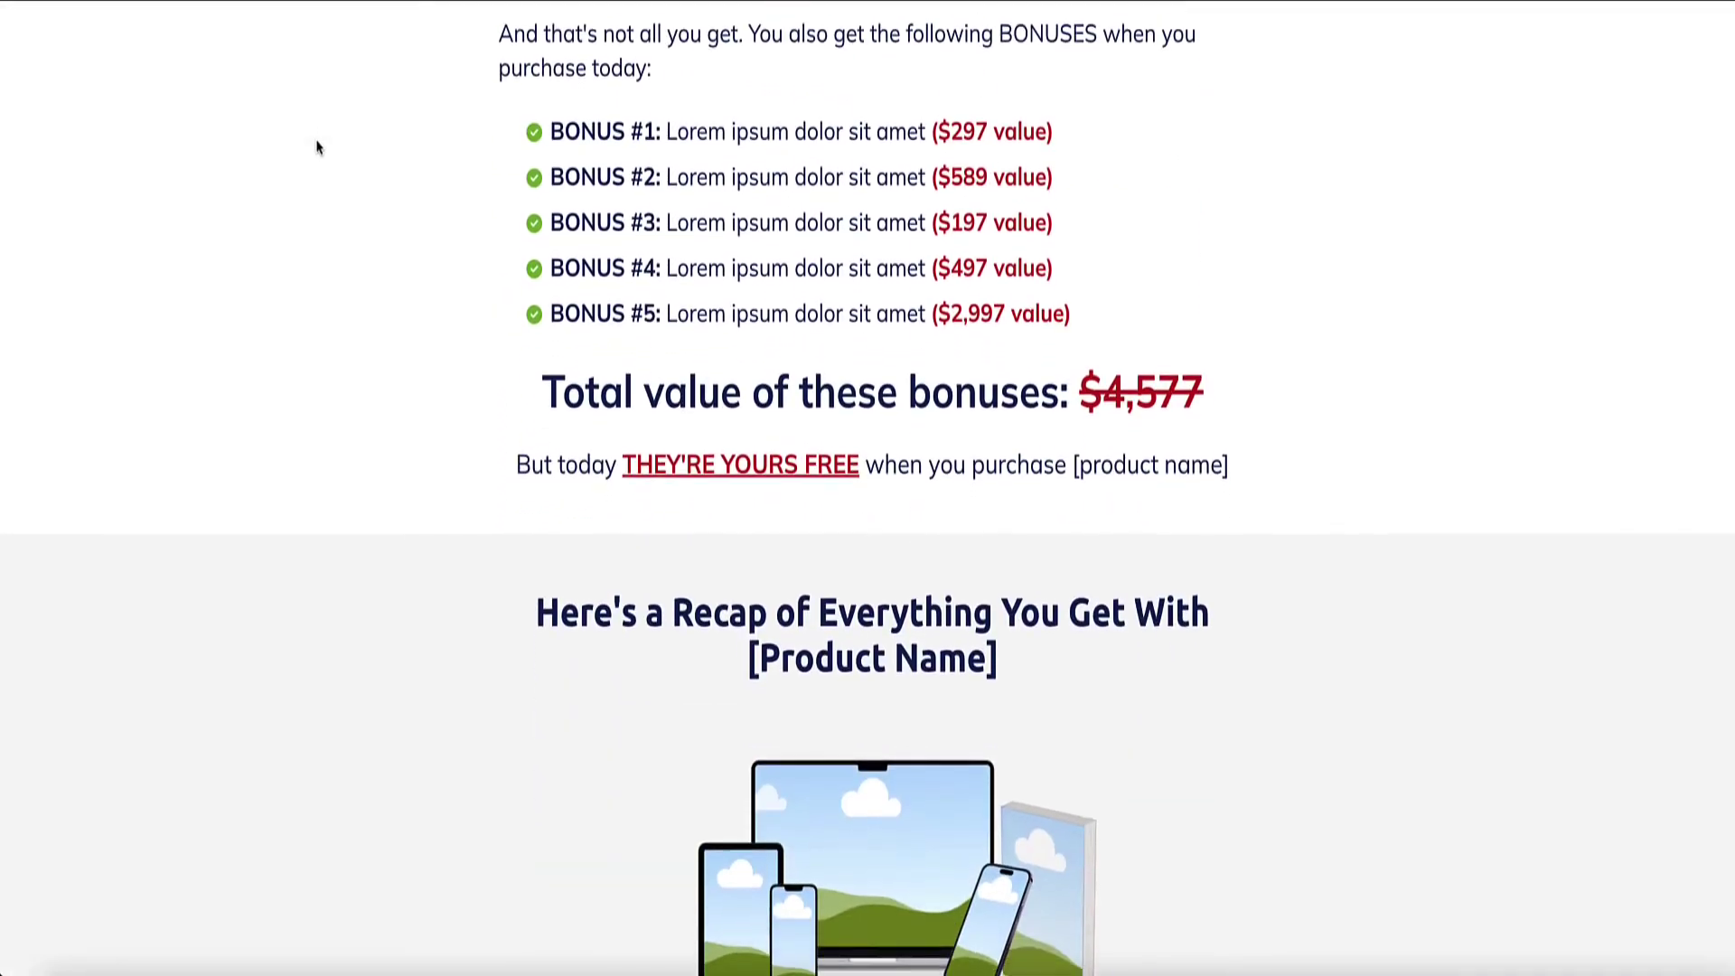
scroll(318, 146, down, 8)
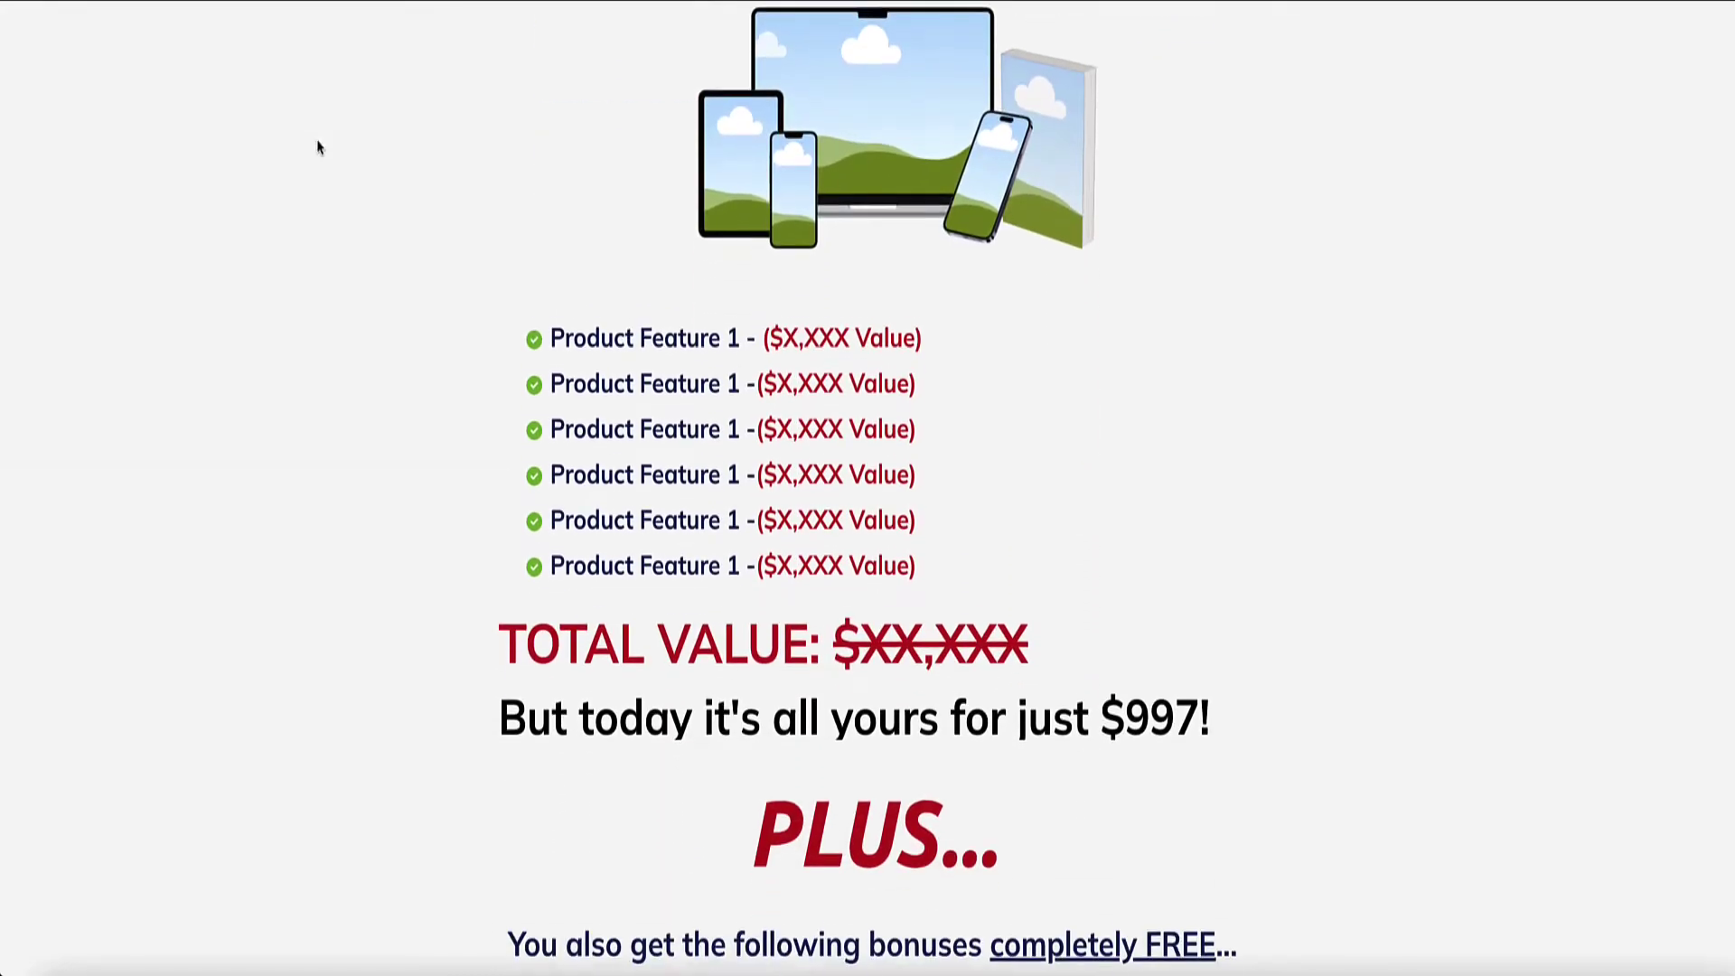
scroll(318, 147, down, 7)
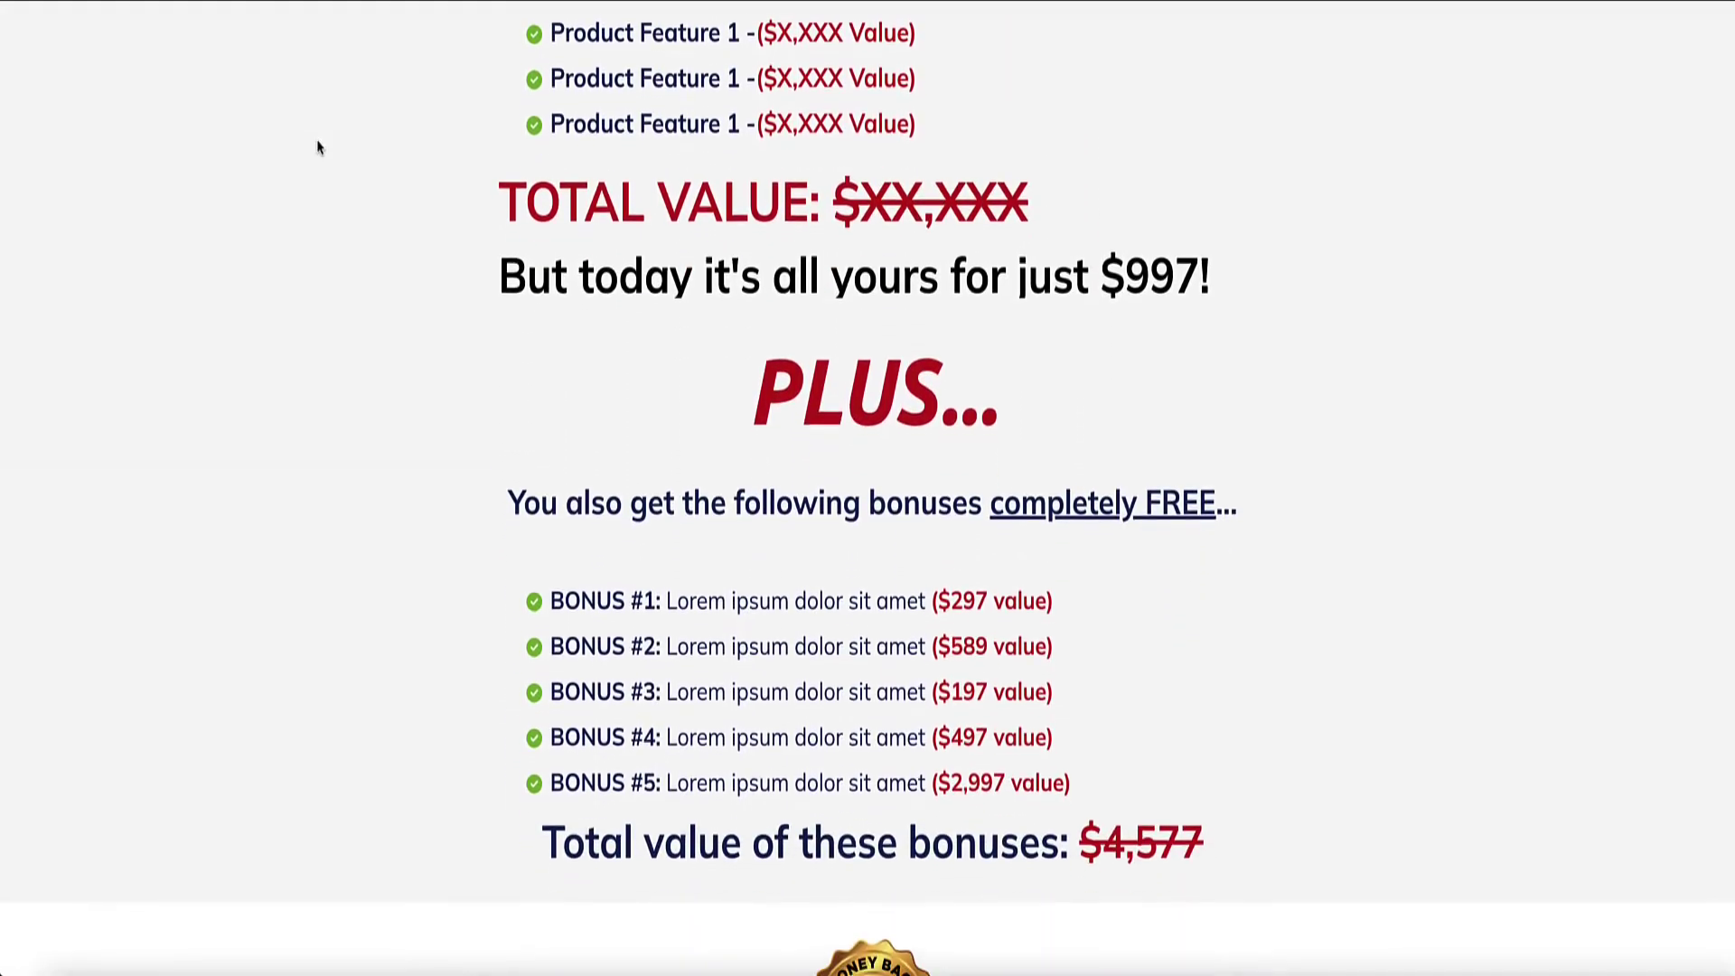
scroll(318, 146, down, 8)
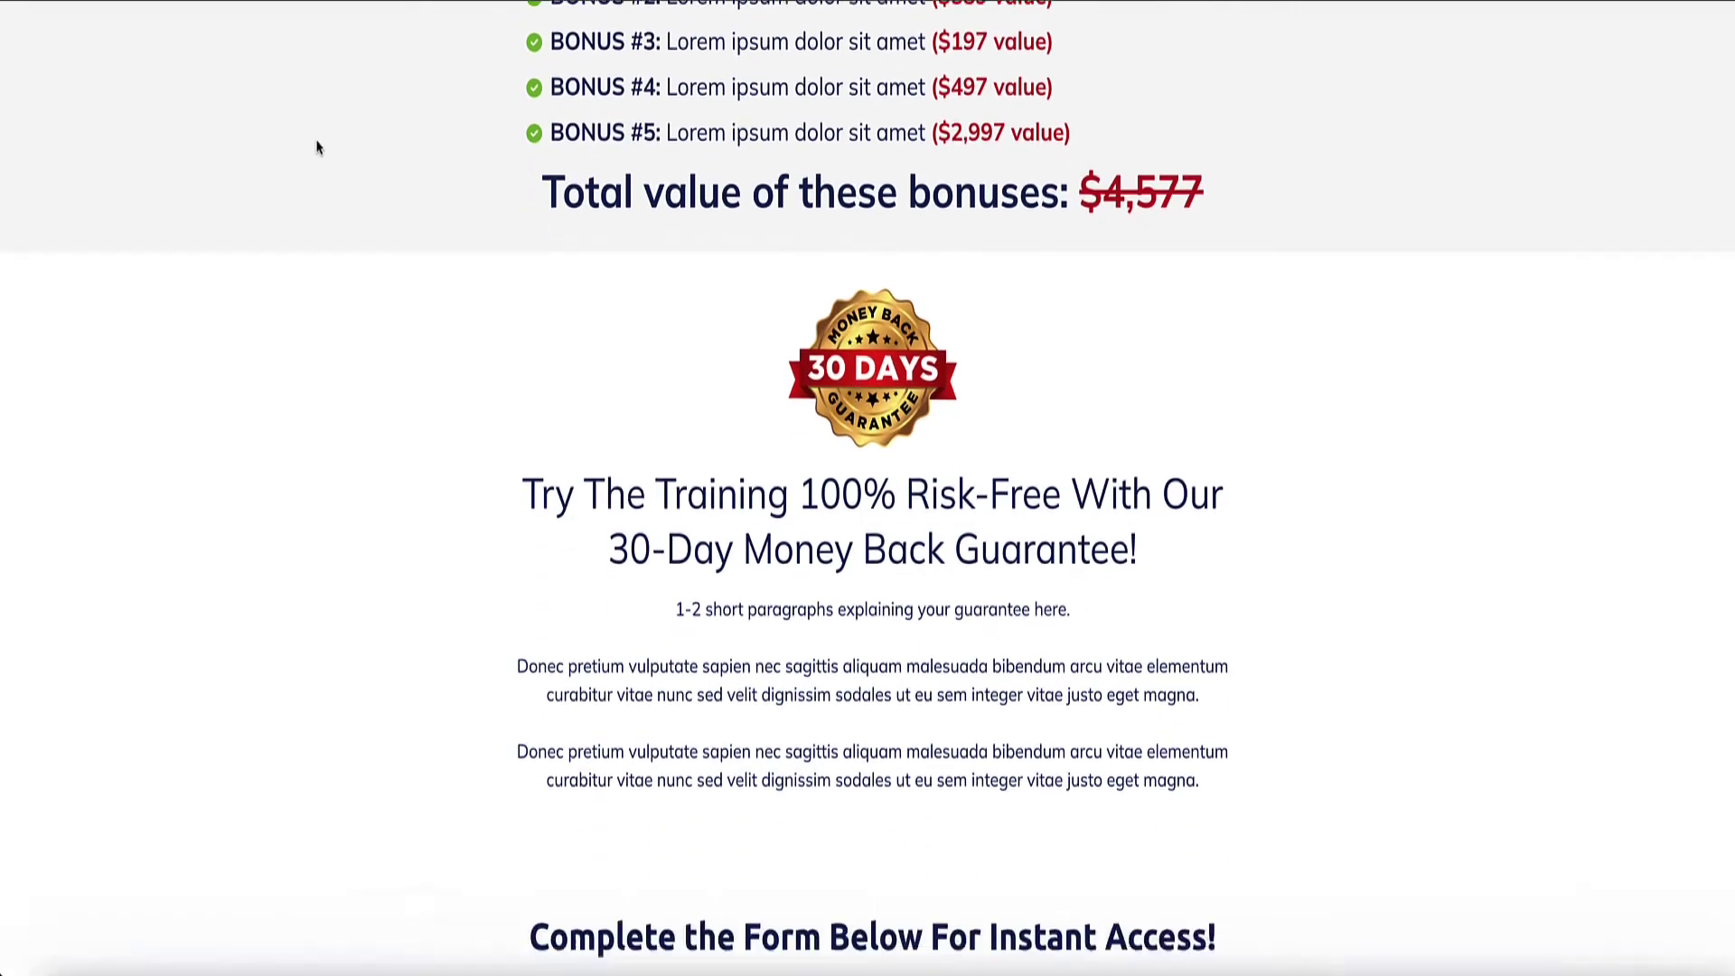
scroll(318, 147, down, 8)
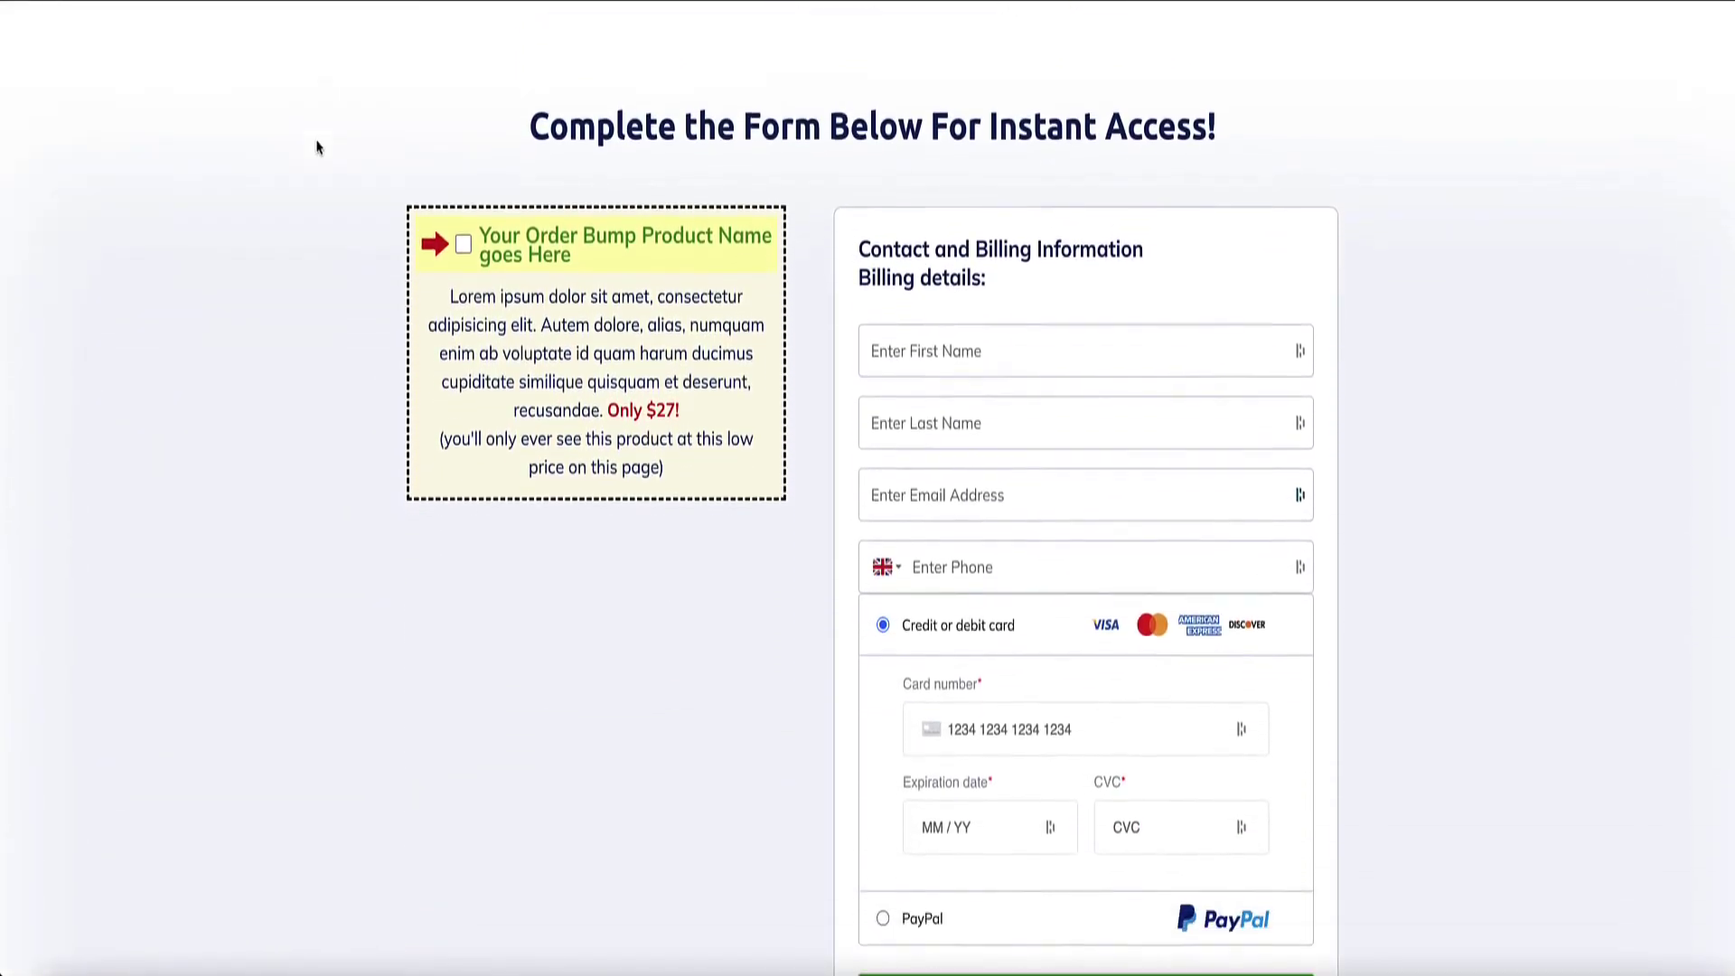
scroll(318, 146, up, 1)
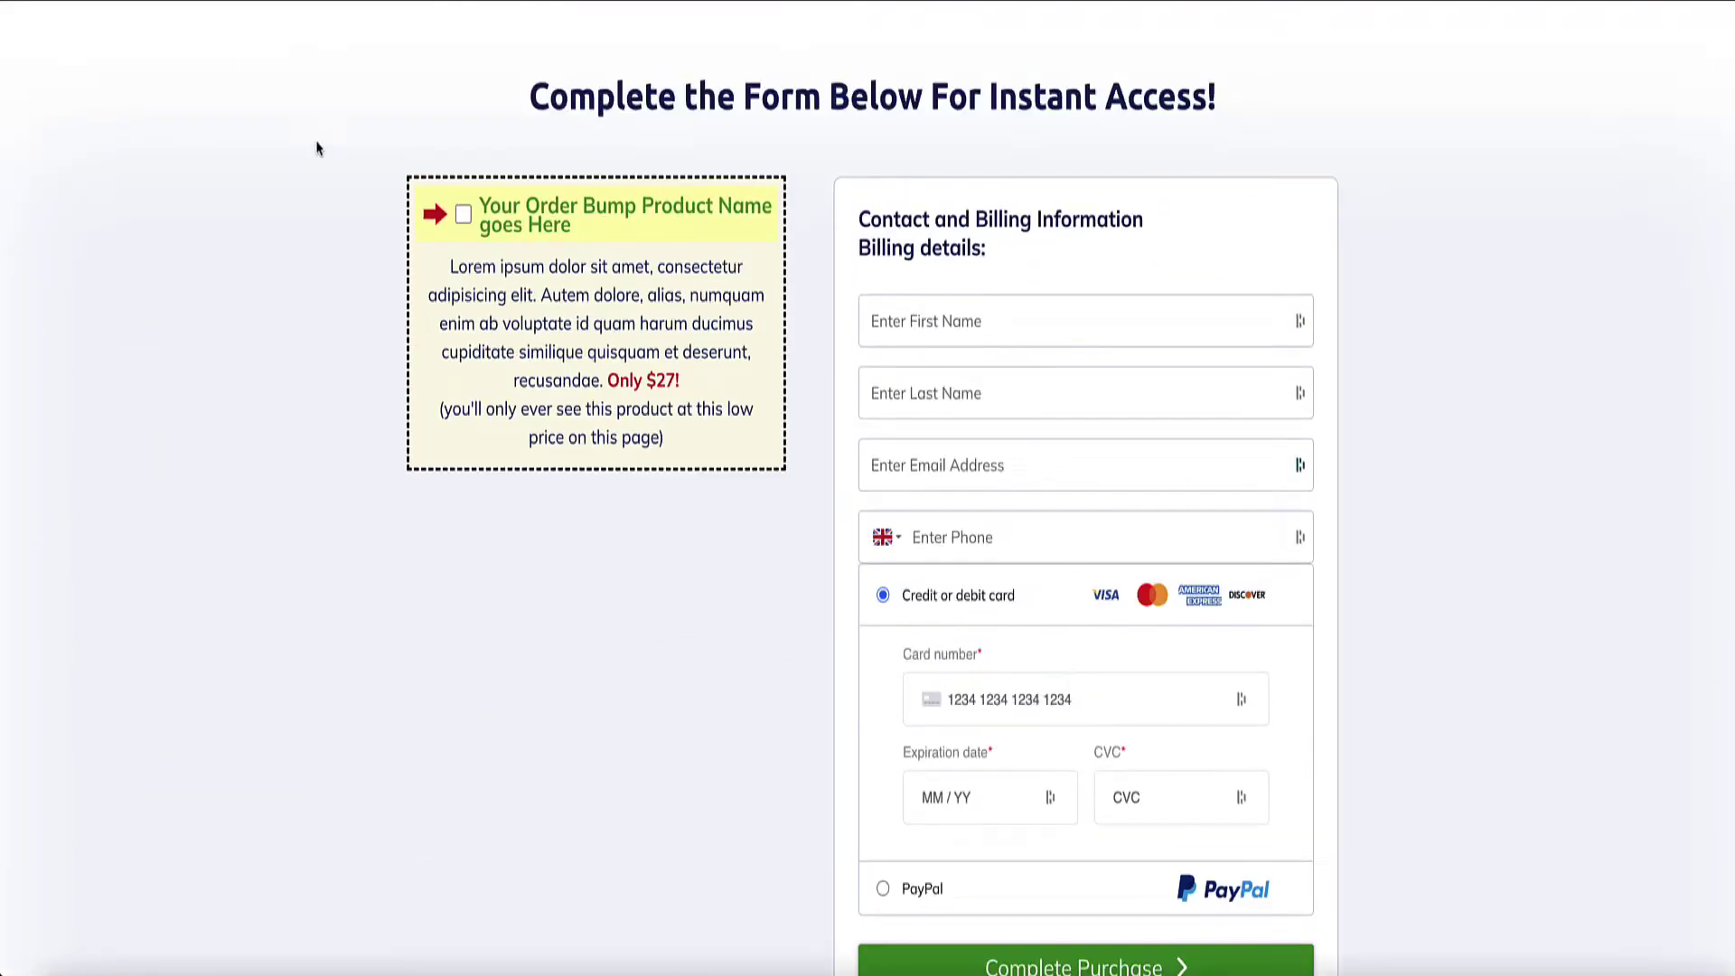
scroll(318, 146, down, 3)
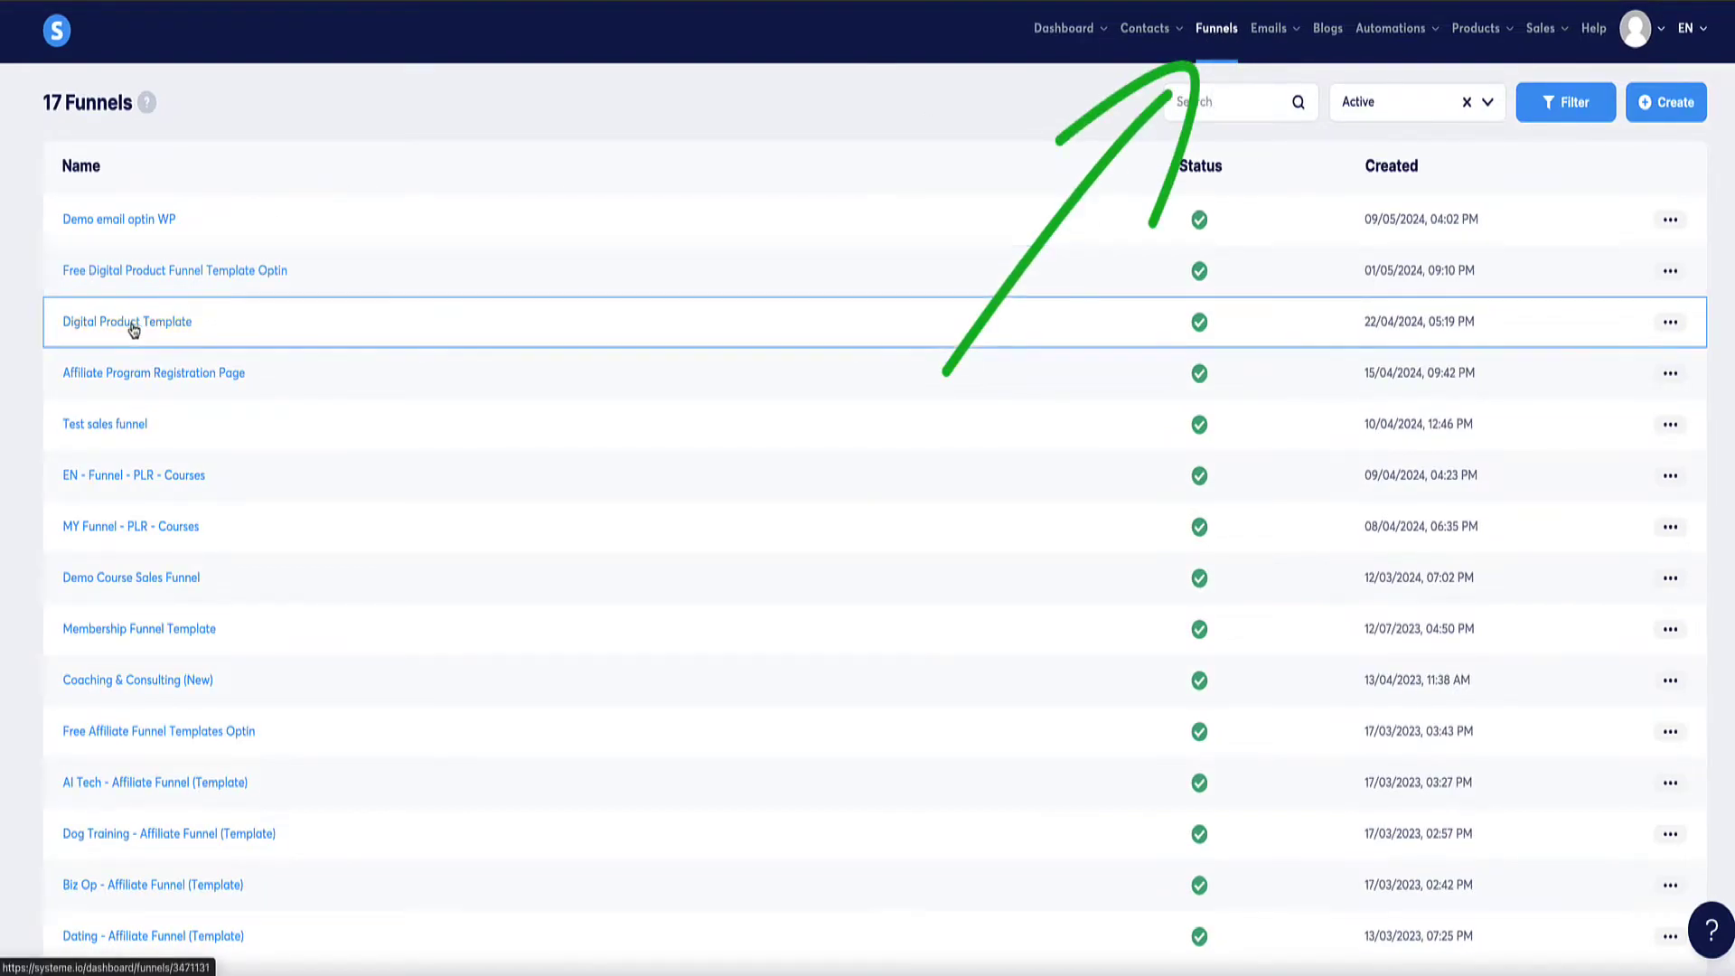
drag(206, 326, 45, 329)
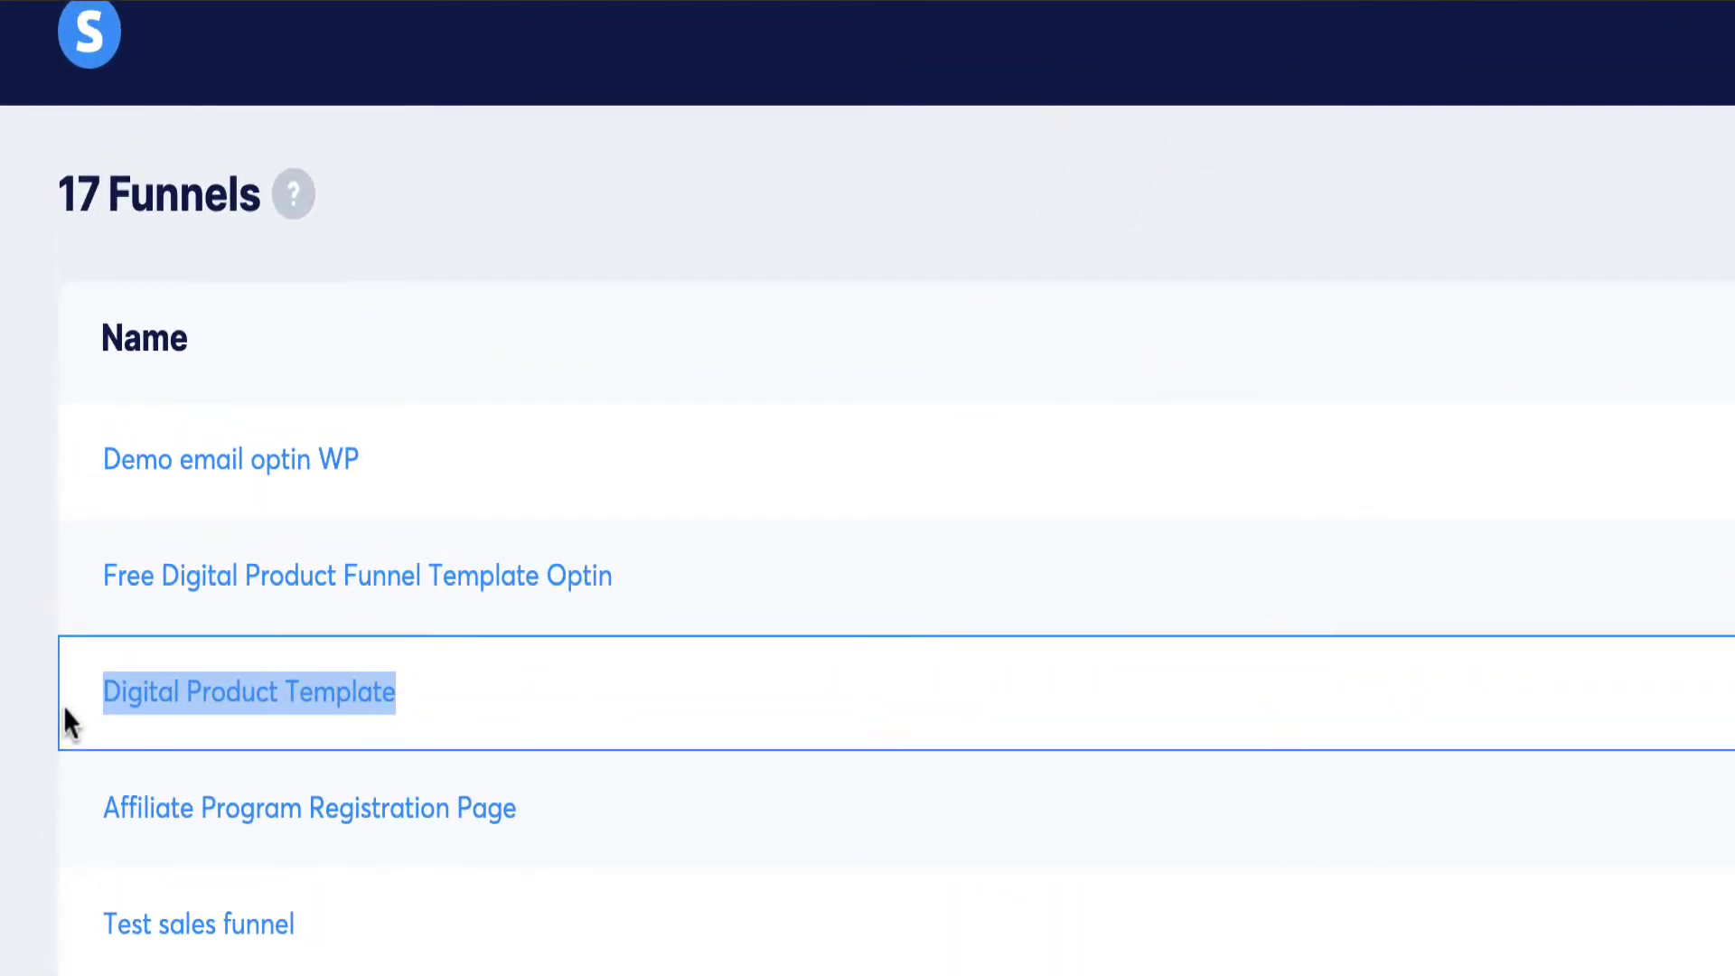
click(9, 701)
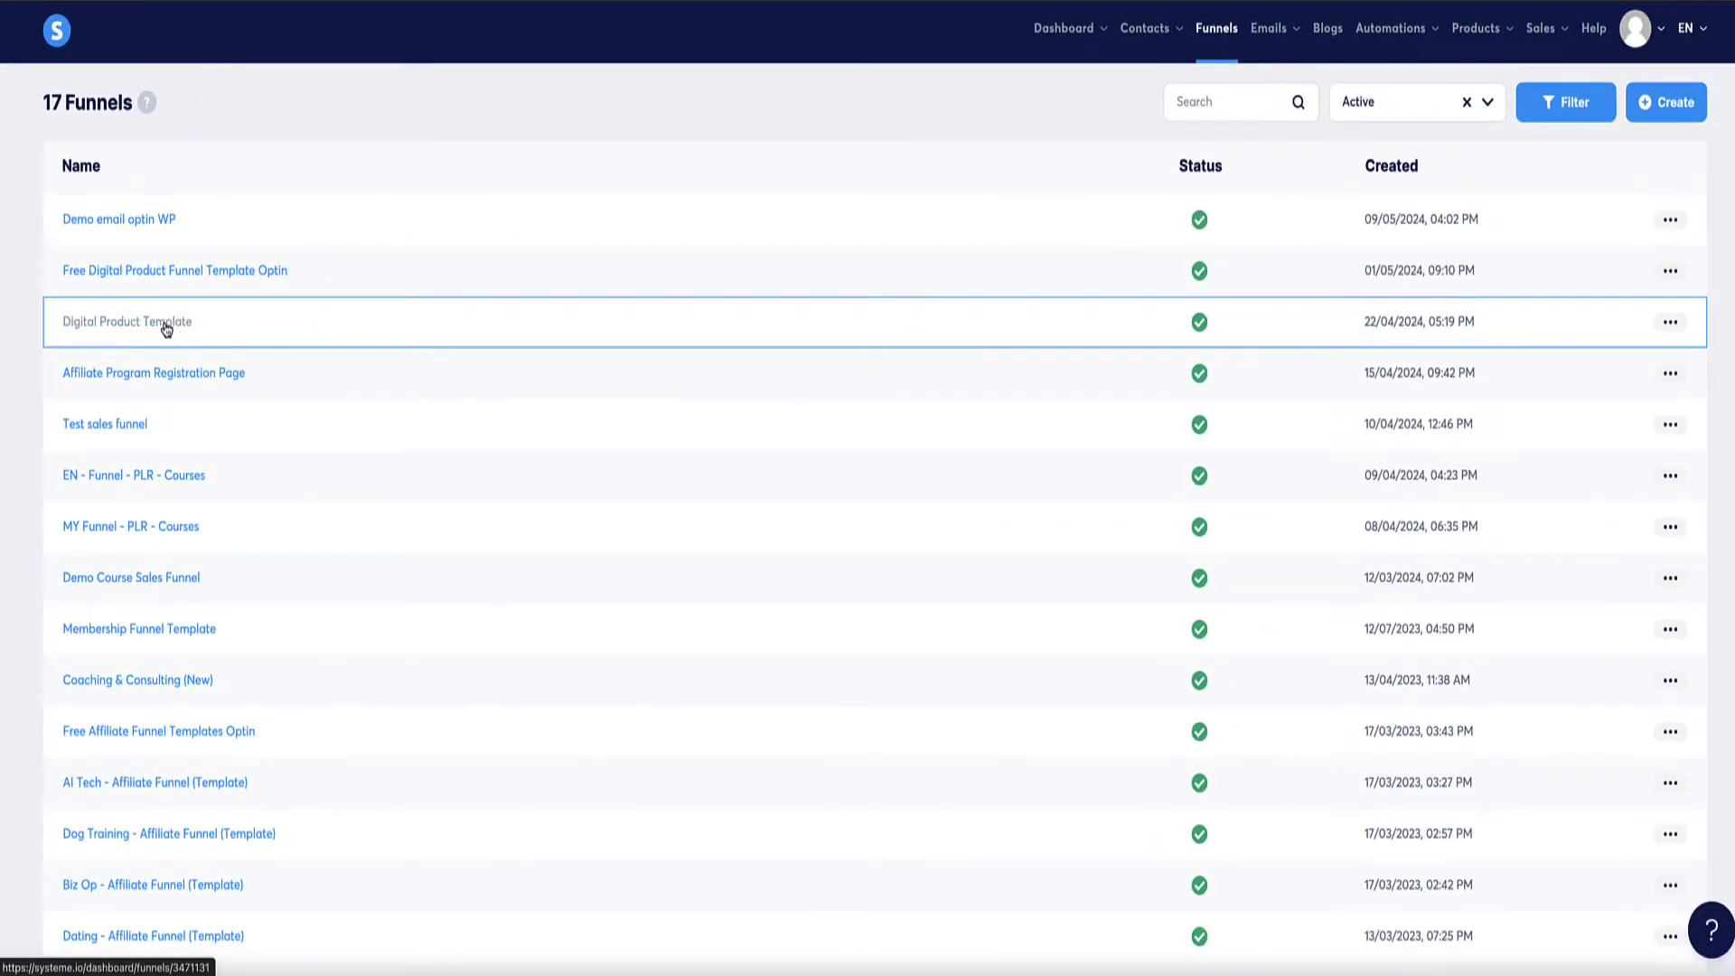
click(1671, 322)
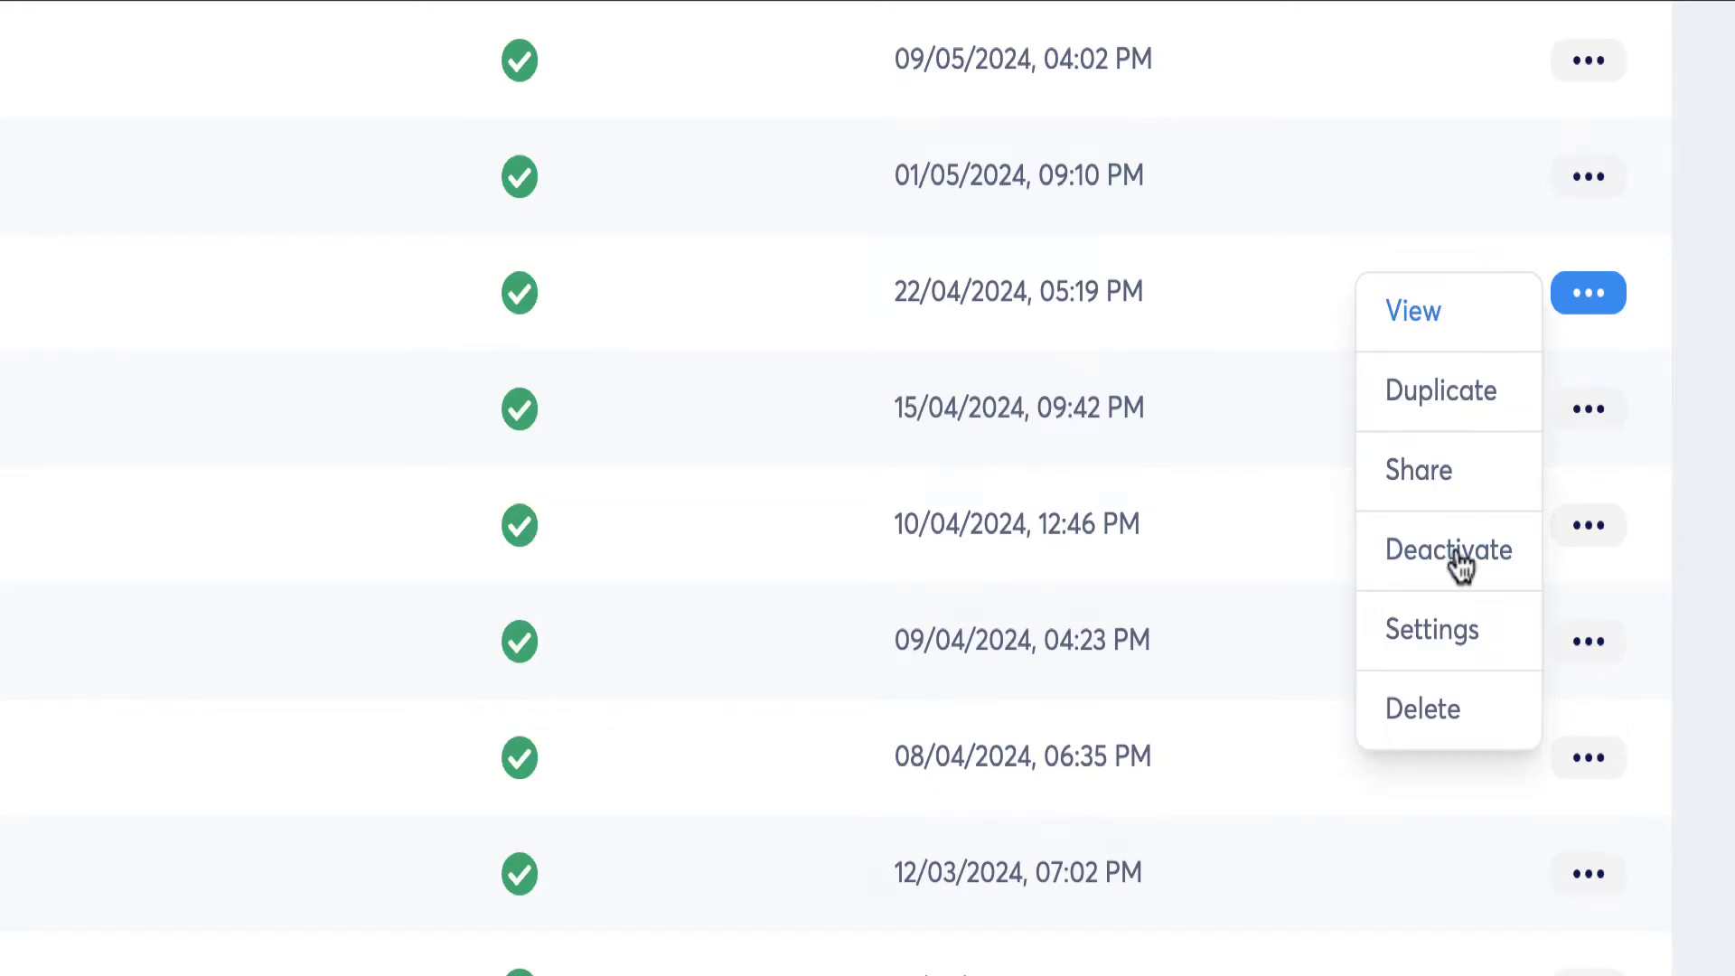
click(1437, 644)
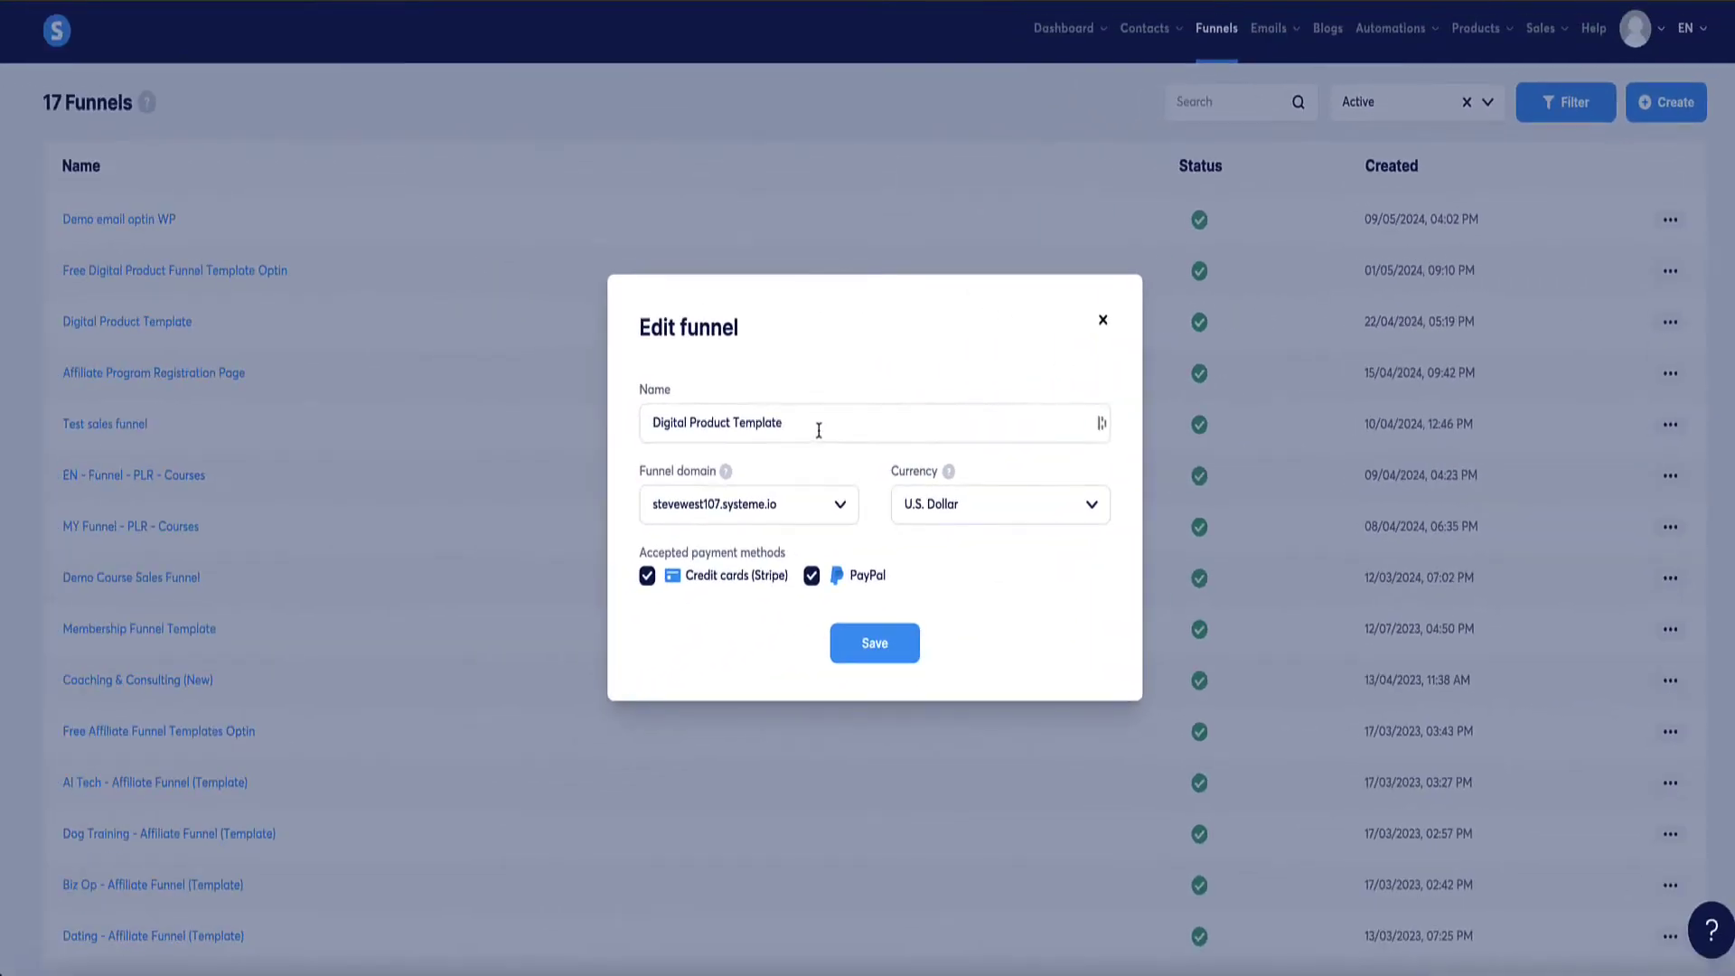
drag(813, 425, 637, 423)
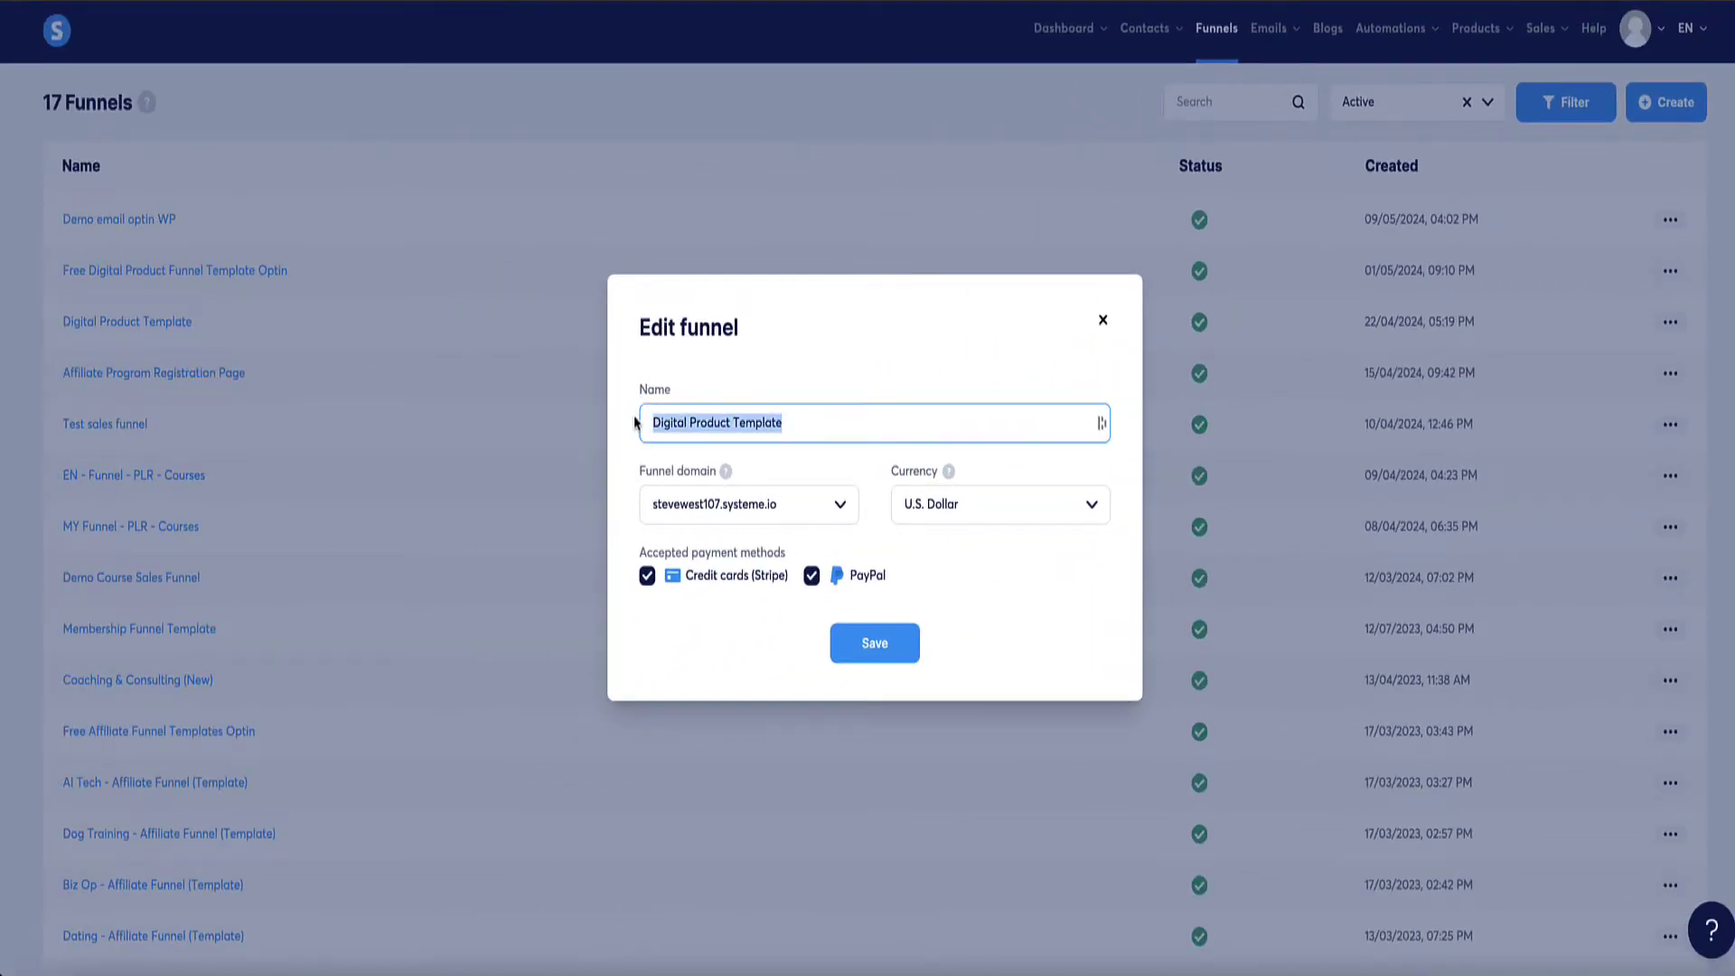
click(579, 412)
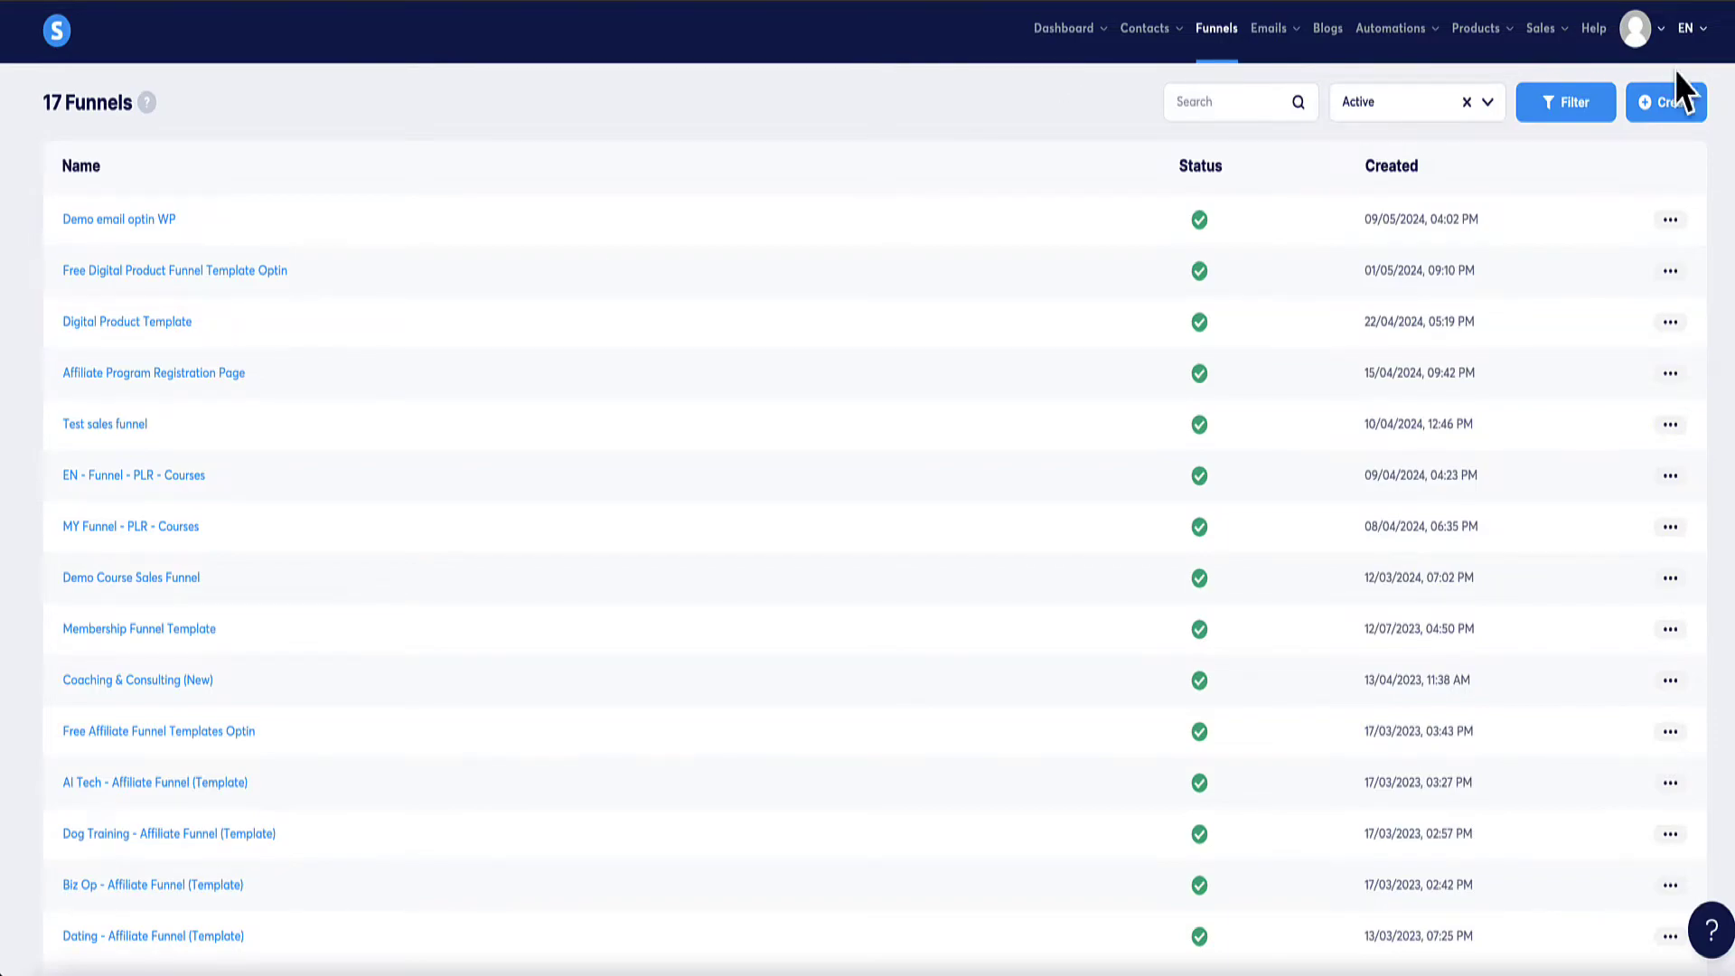
Step: Go to account Settings › Payment gateways to review the connected Stripe and PayPal accounts
mouse_move(1636, 31)
click(1642, 91)
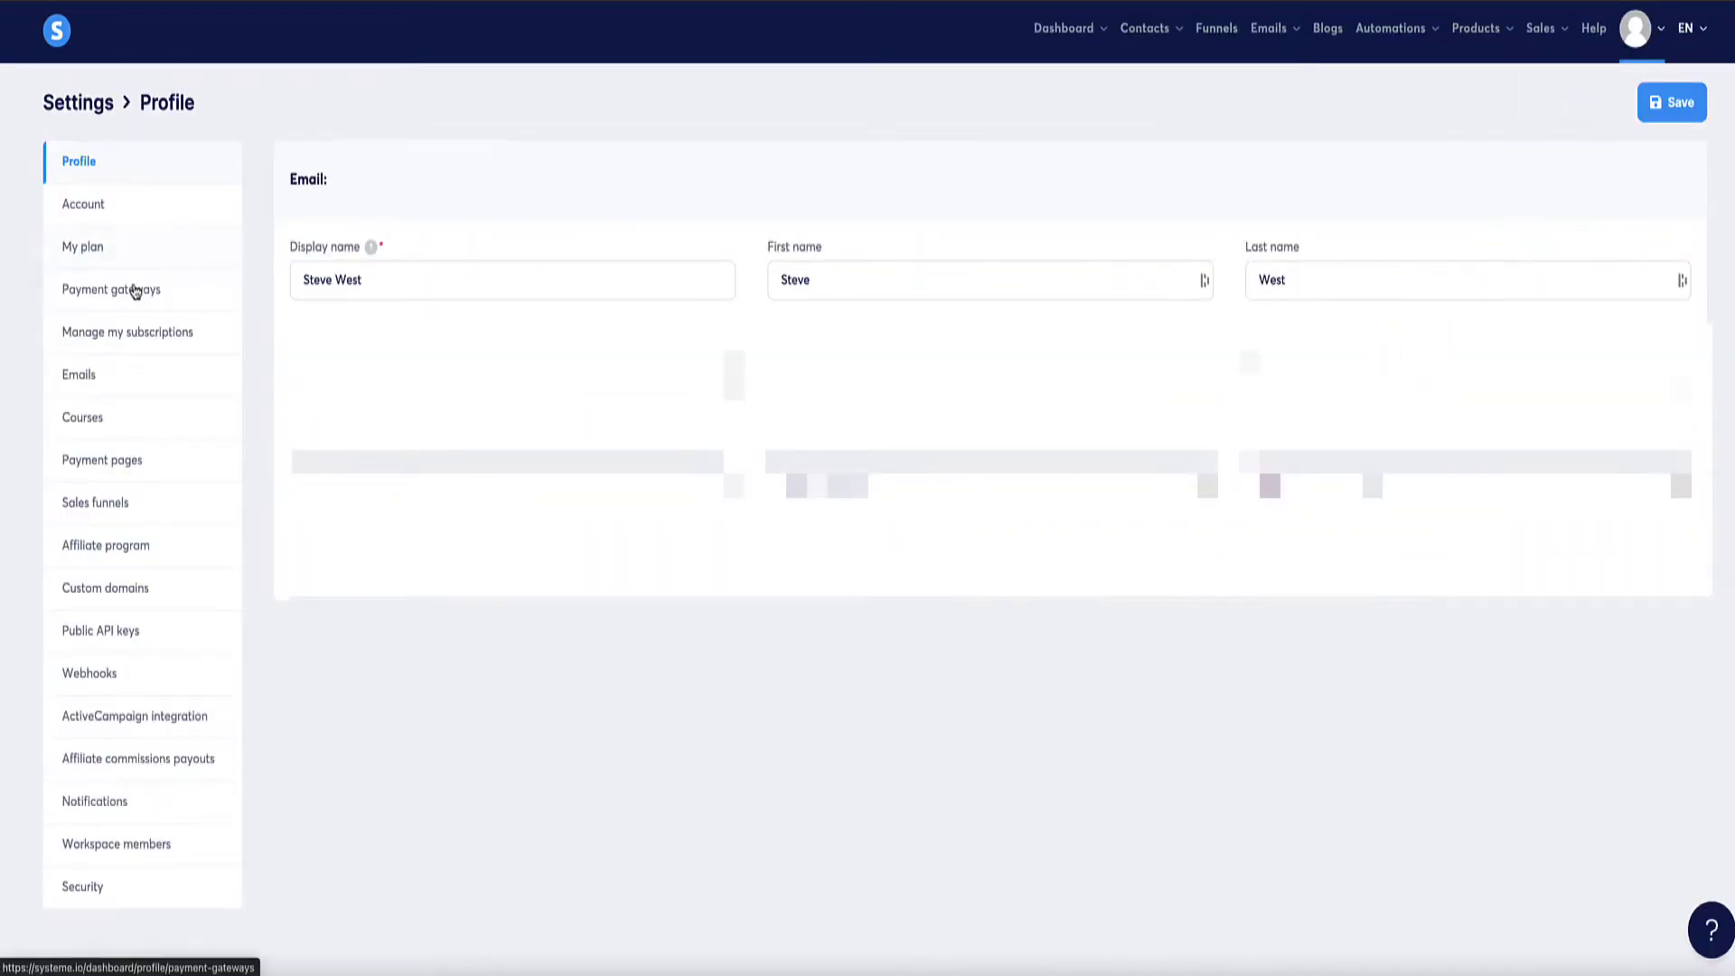
click(118, 290)
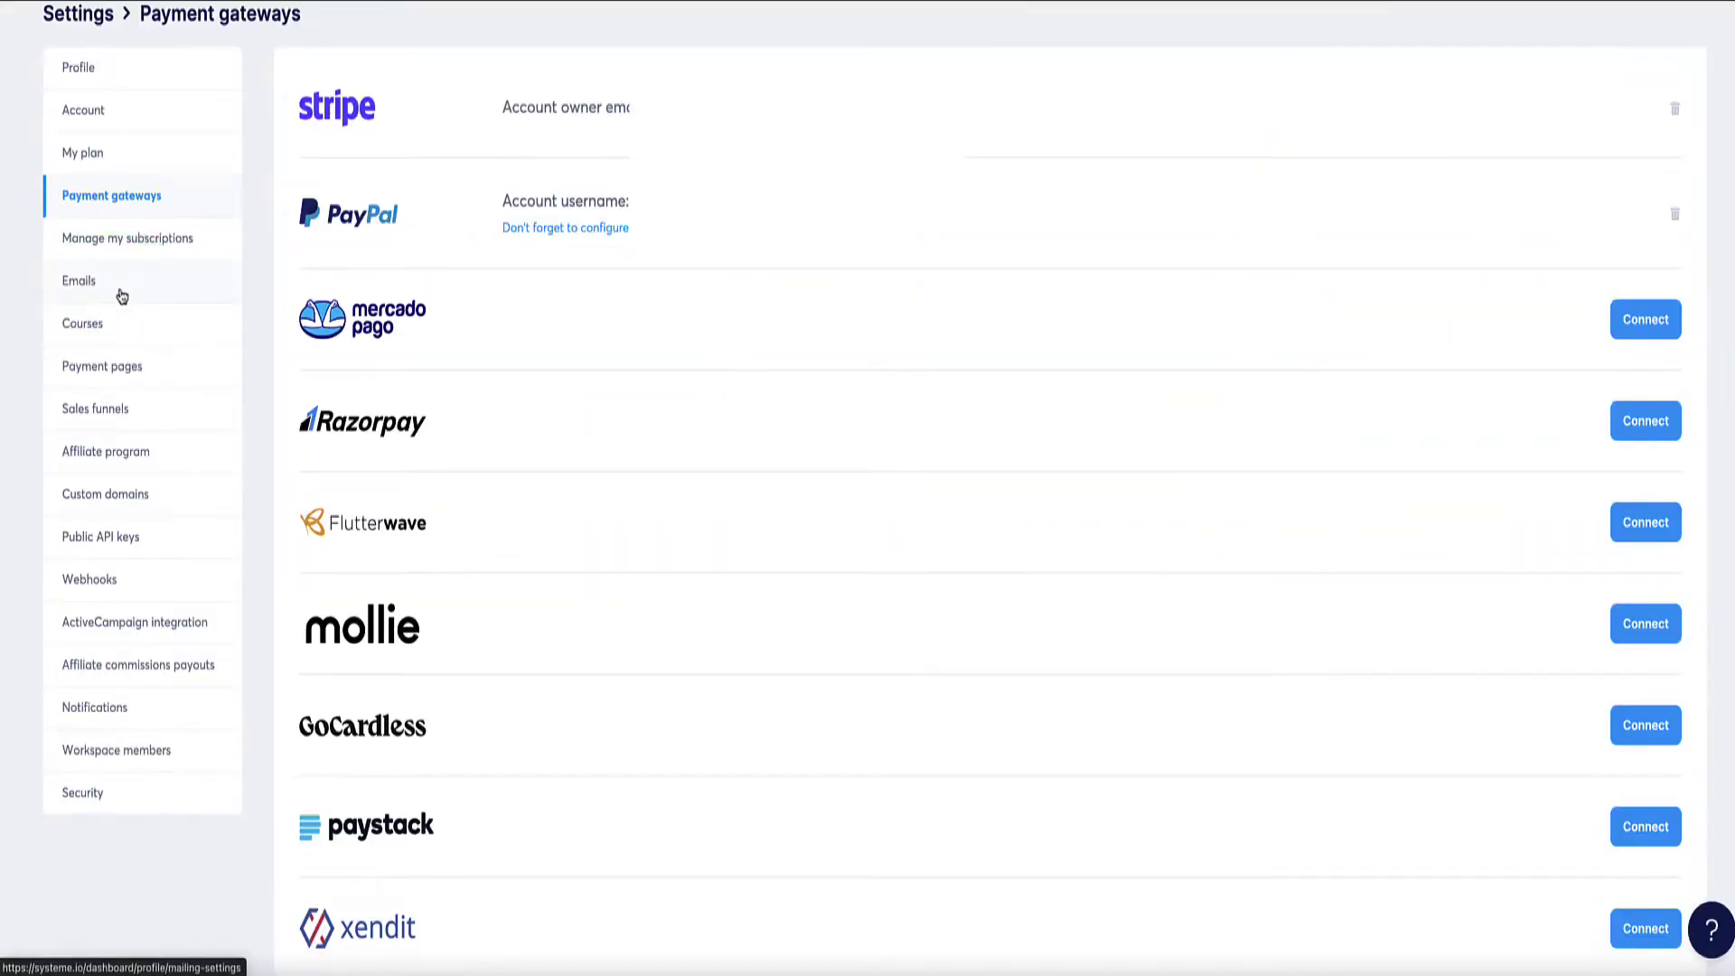
scroll(122, 296, down, 2)
scroll(366, 220, up, 3)
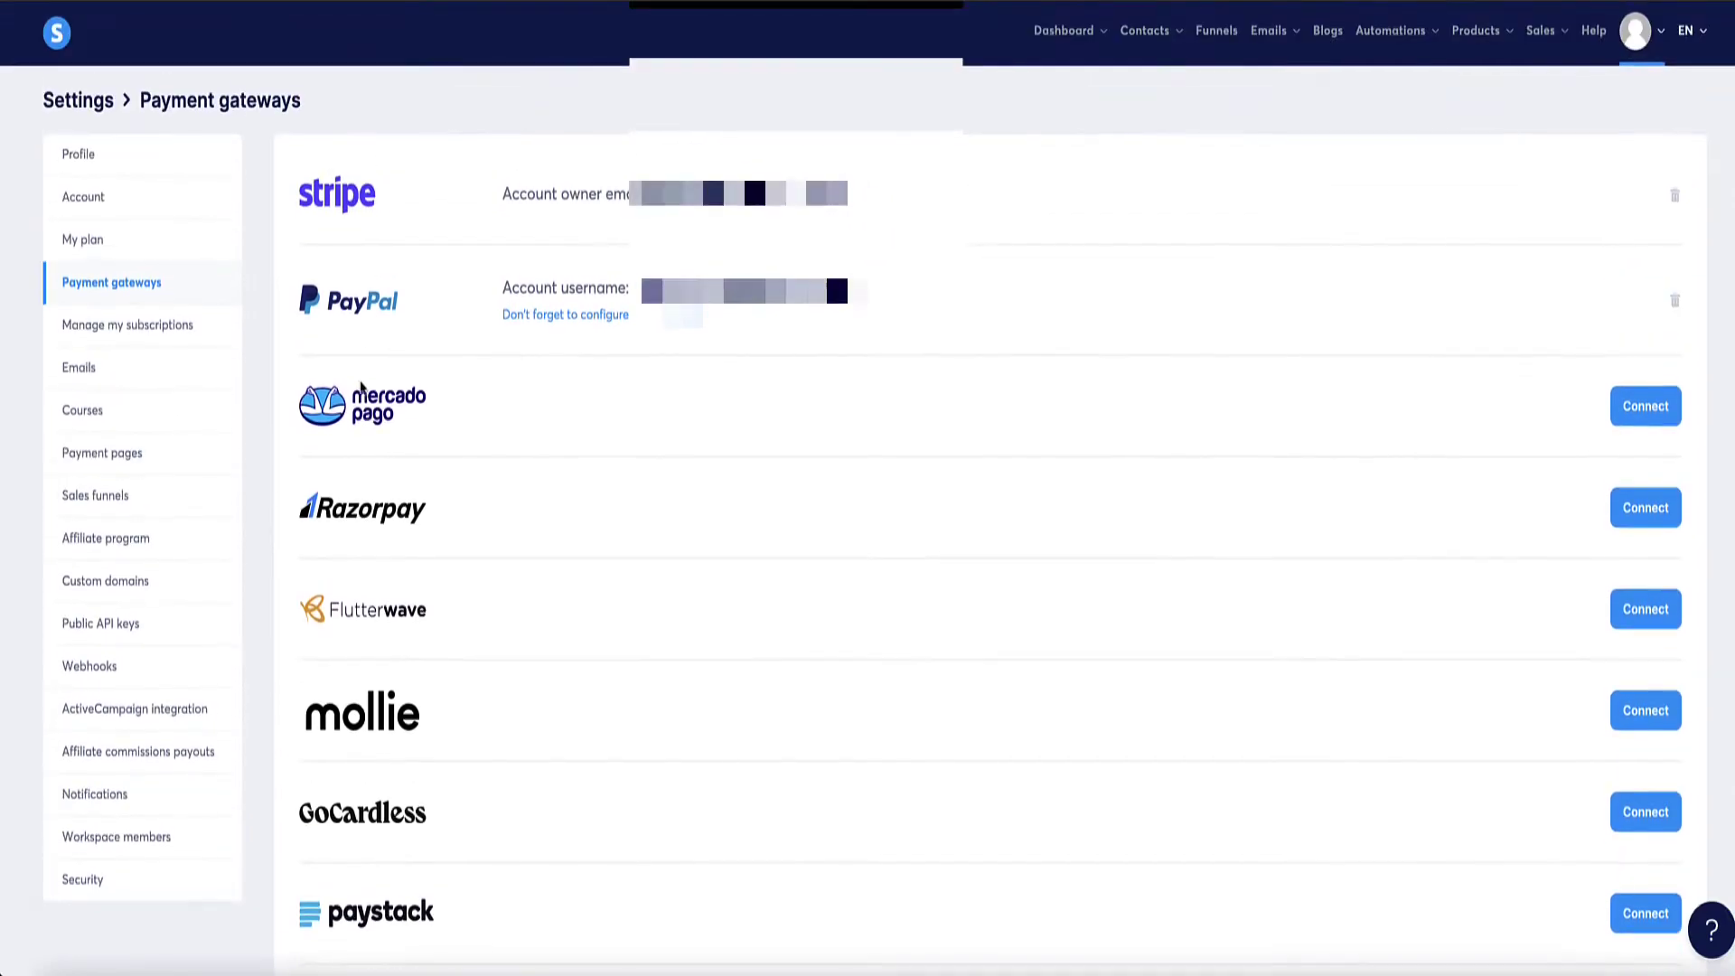
scroll(361, 389, down, 3)
scroll(364, 395, up, 3)
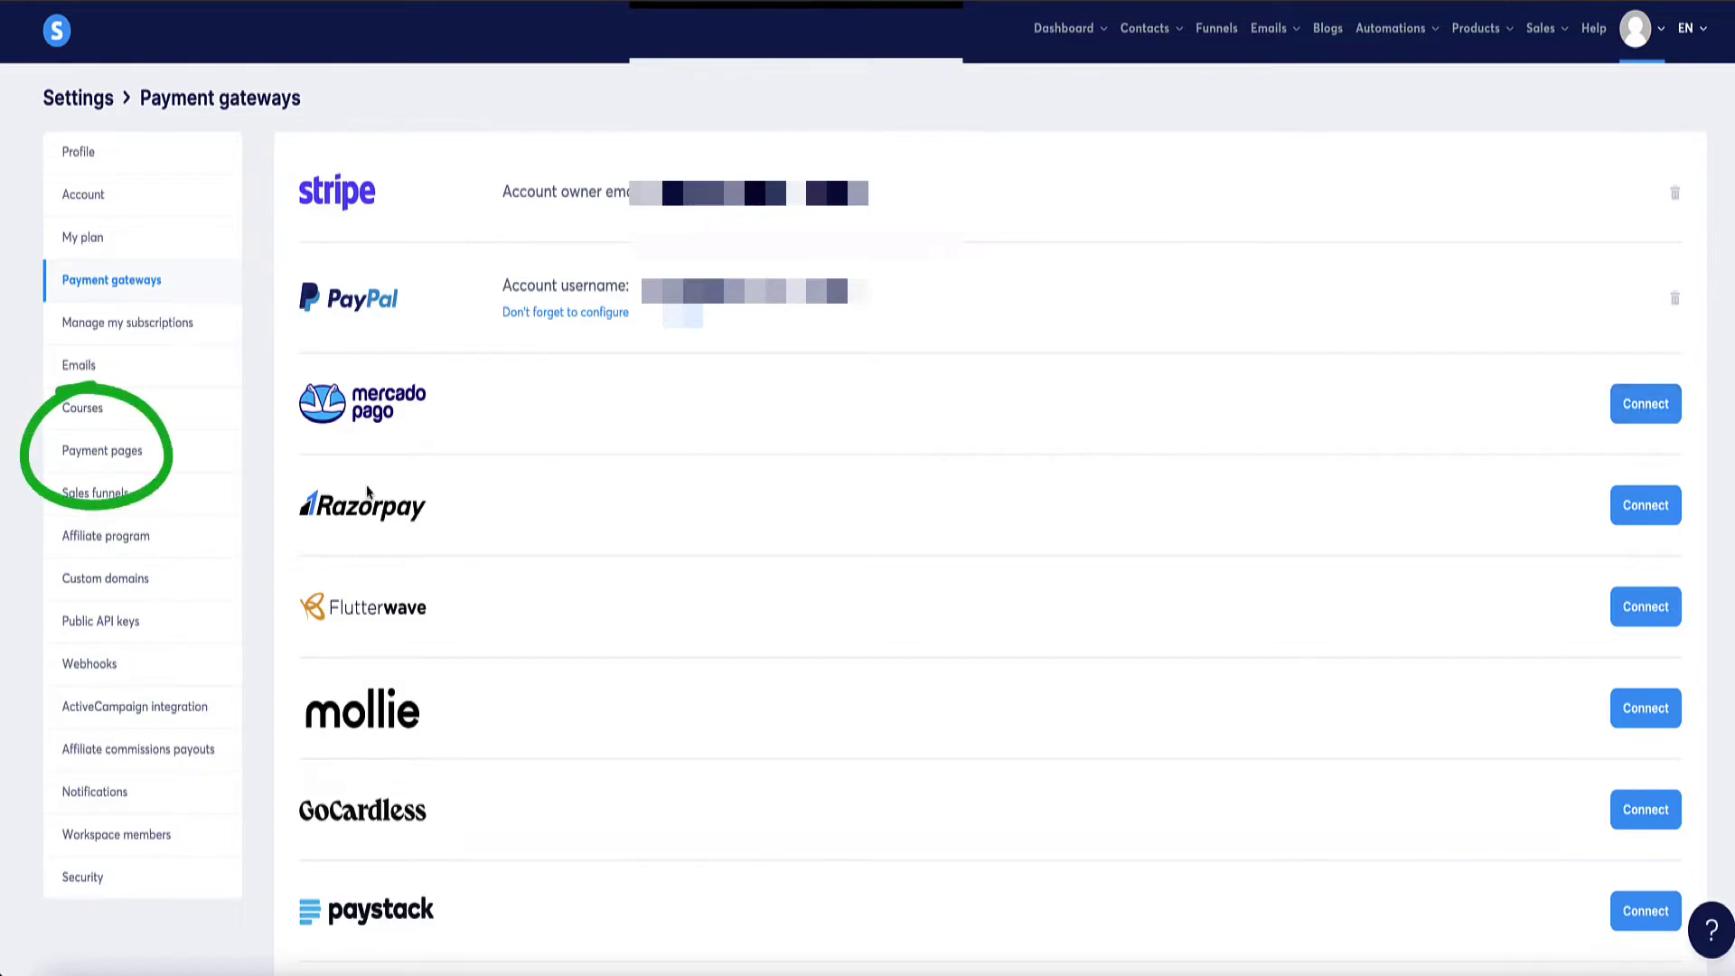
Step: Save the Payment pages settings with U.S. Dollar as default currency, then return to Funnels
click(123, 461)
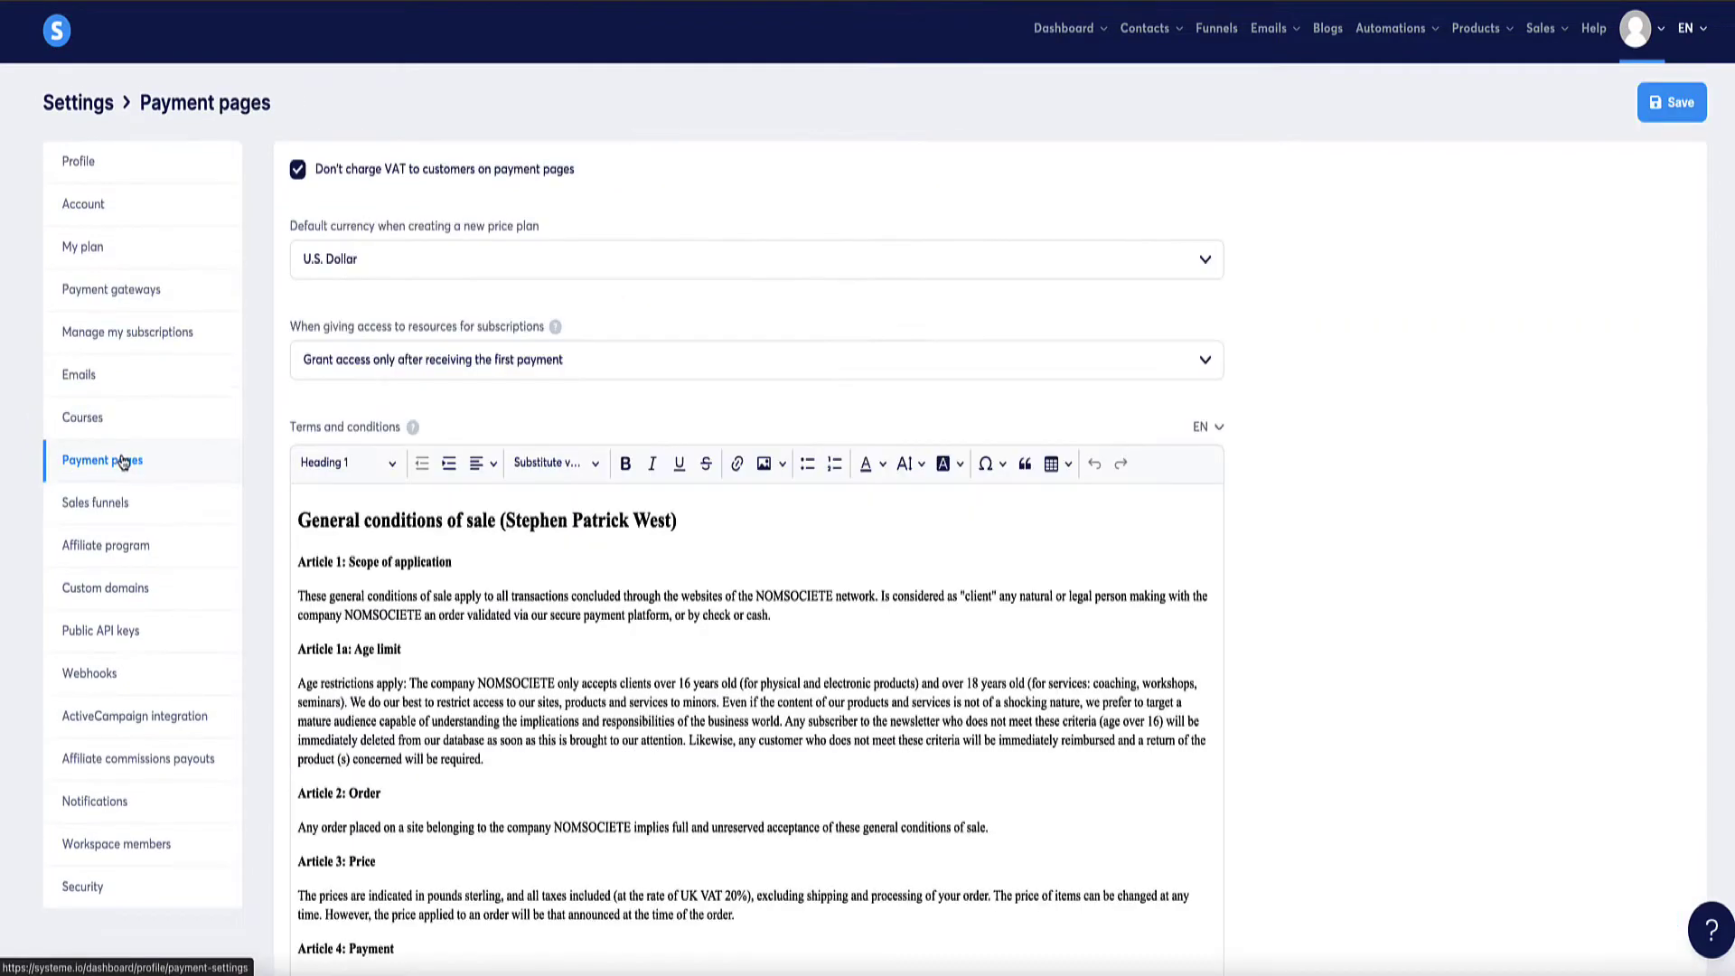
click(1201, 259)
scroll(387, 367, down, 3)
scroll(387, 367, up, 3)
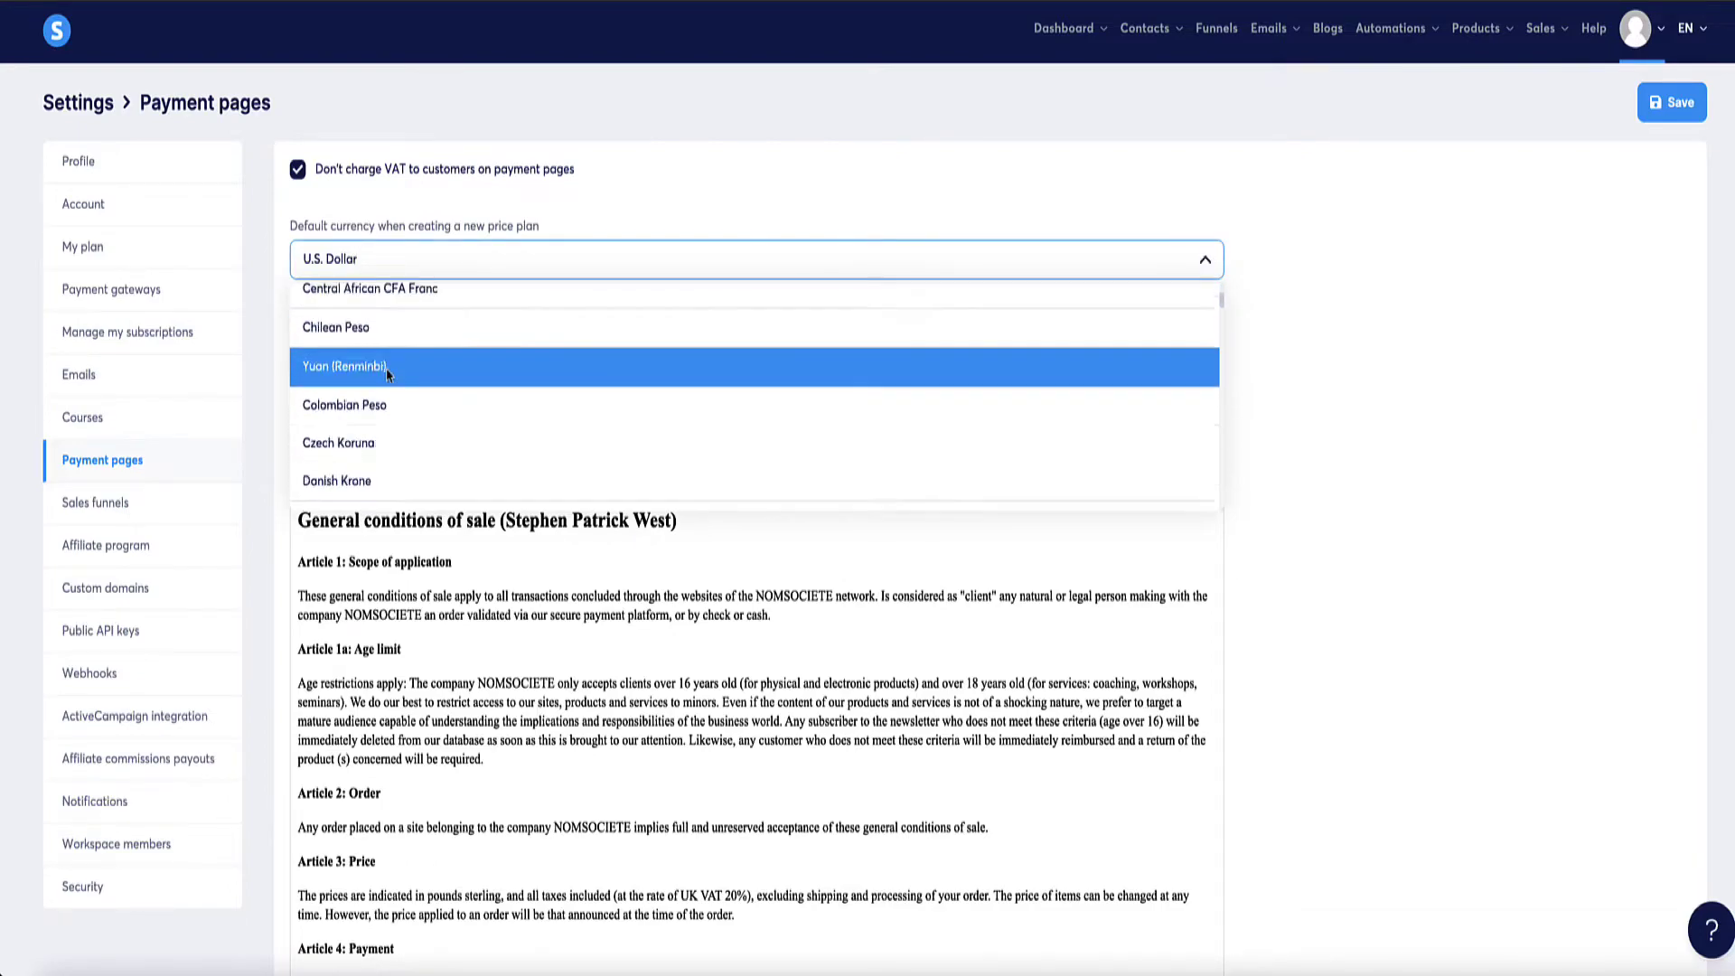
click(370, 262)
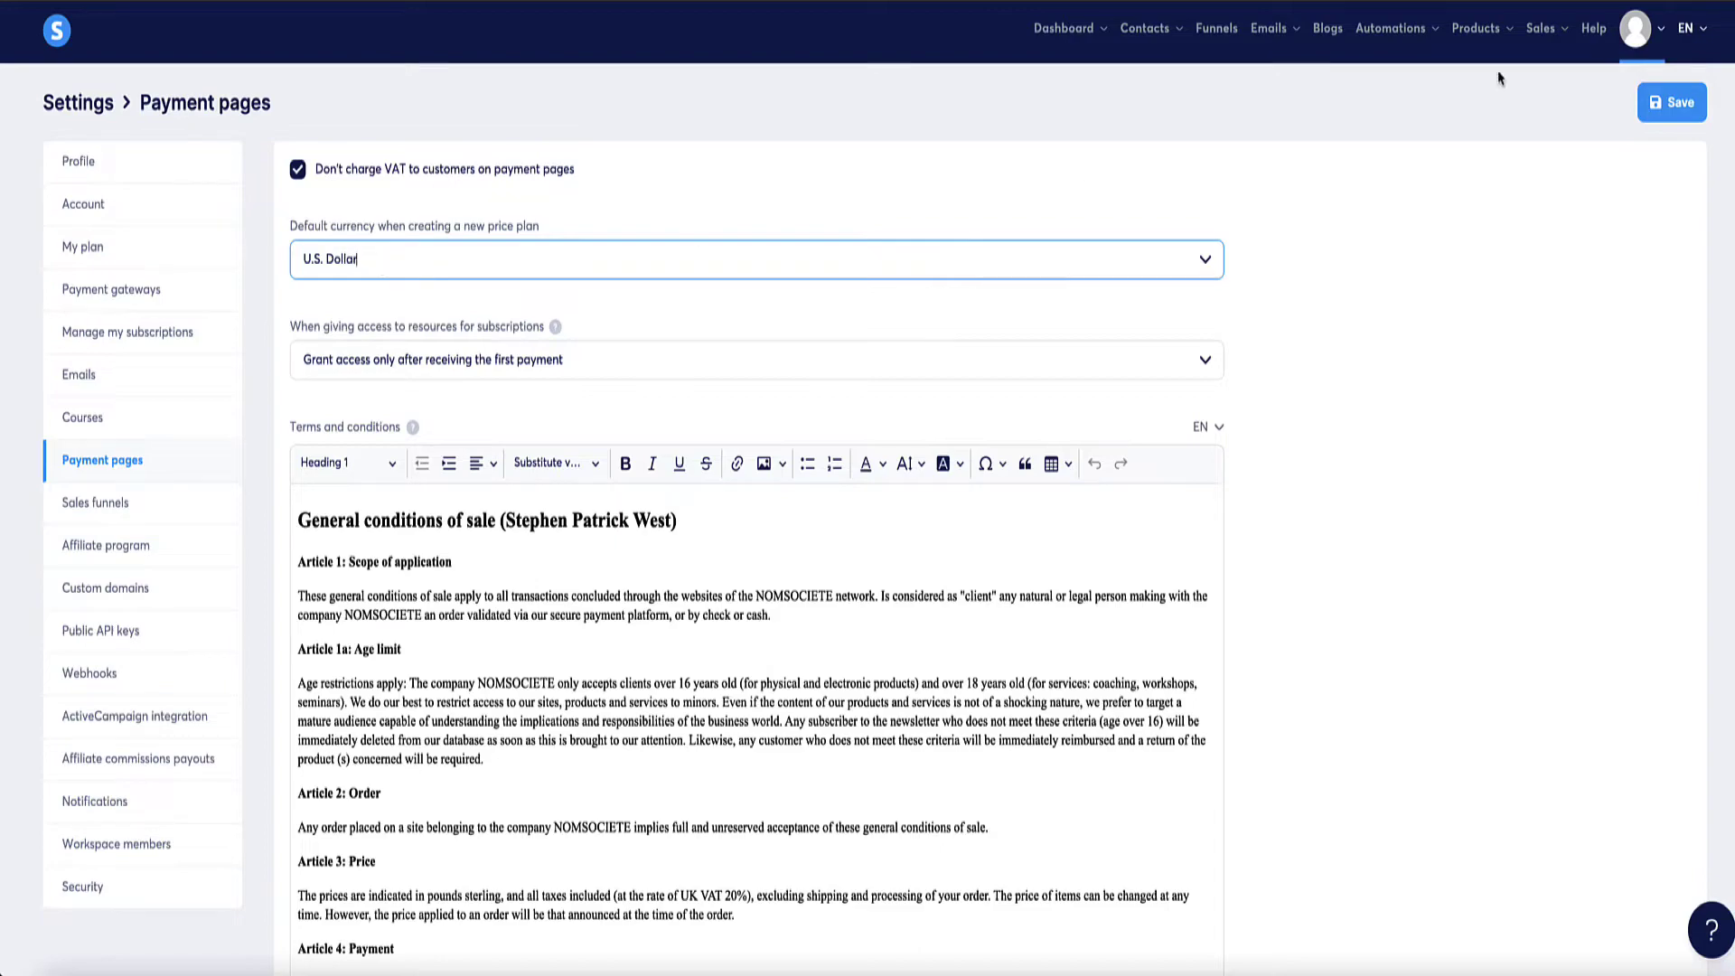
click(1672, 105)
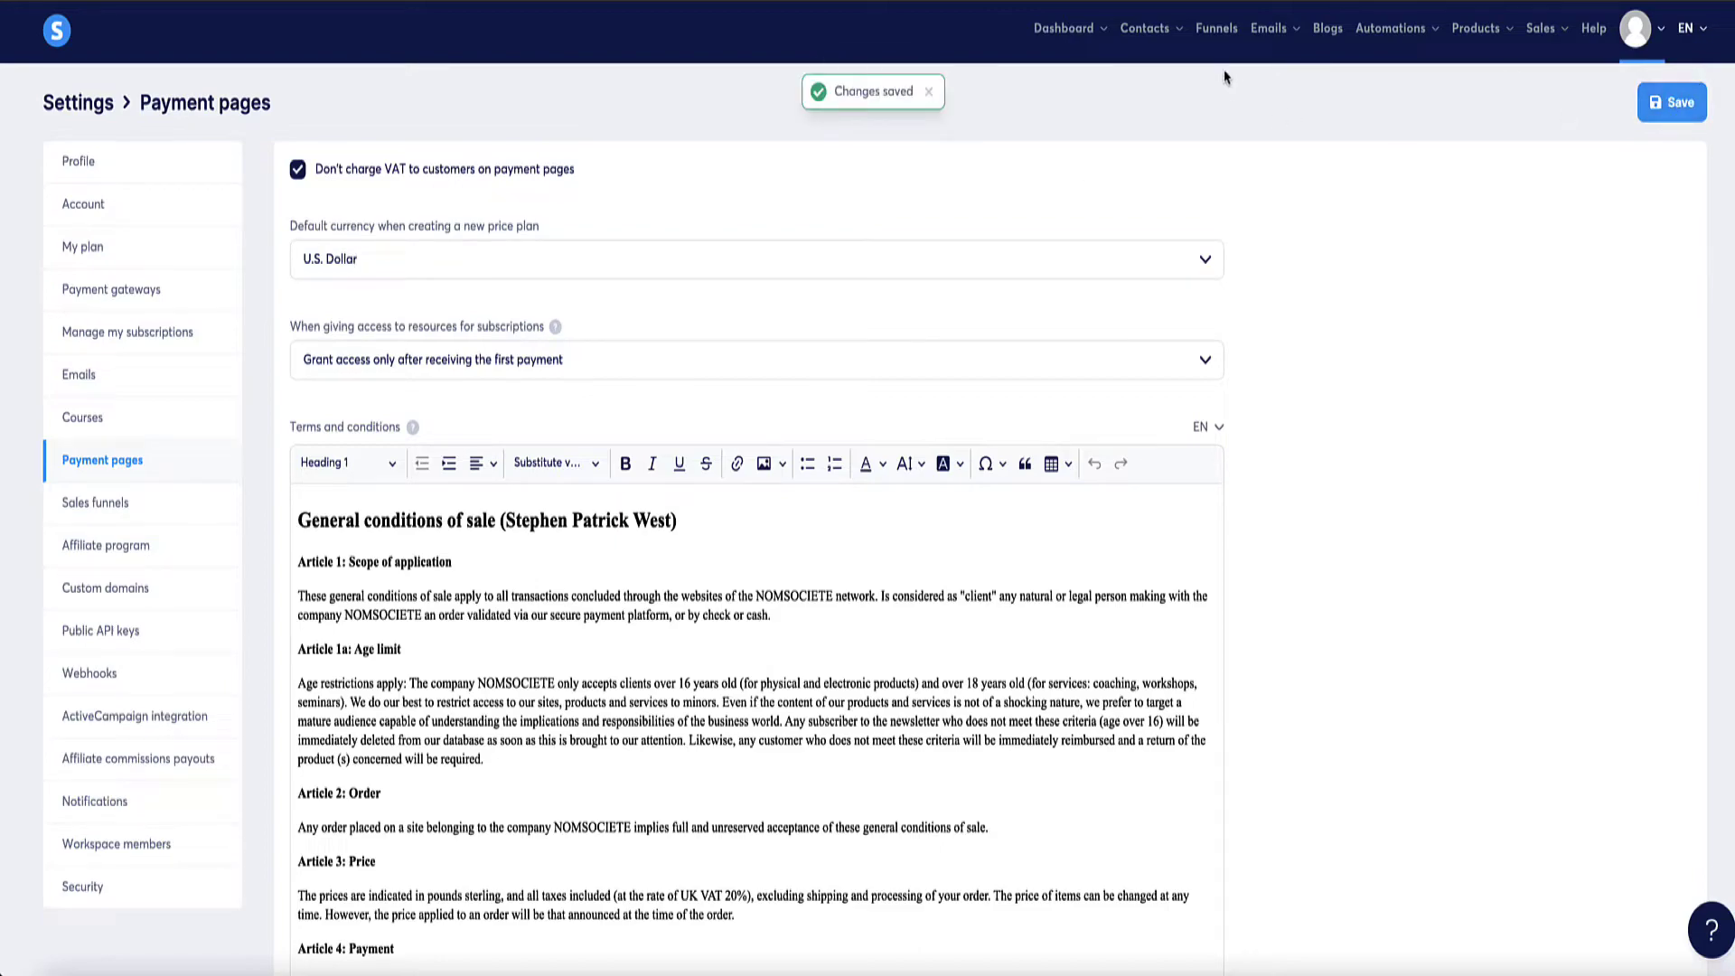
click(1212, 39)
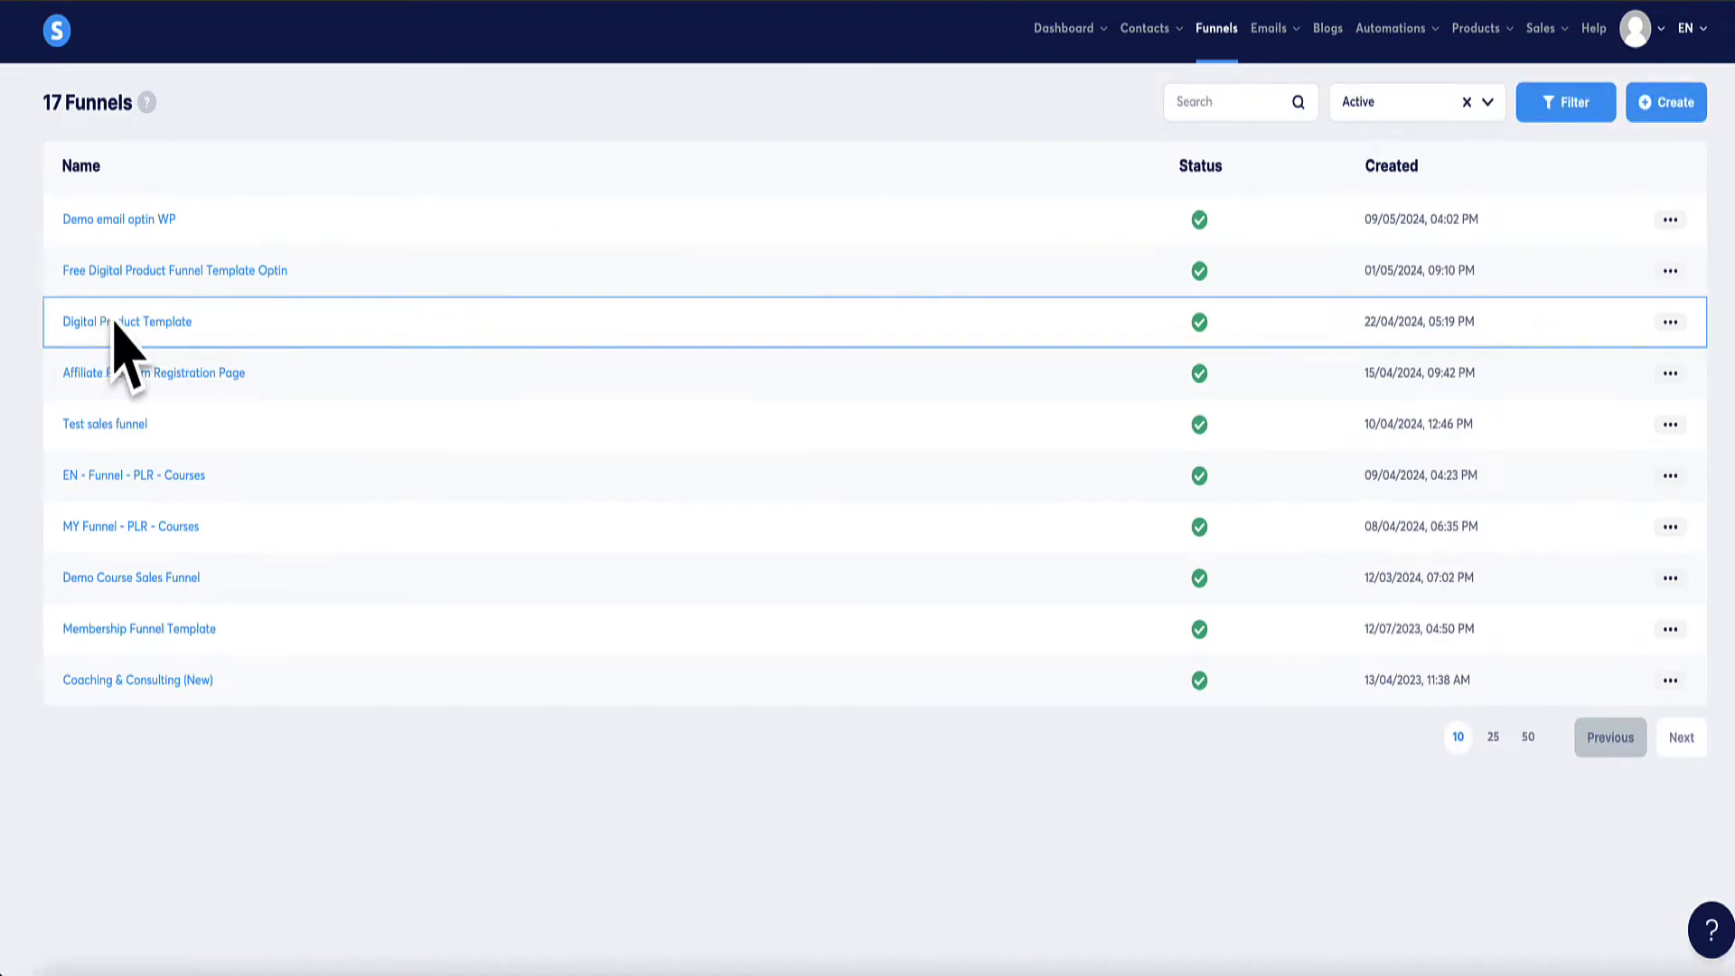
Step: Open the Digital Product Template funnel and check the Thank You Page step's 'thankyou' URL path
click(104, 327)
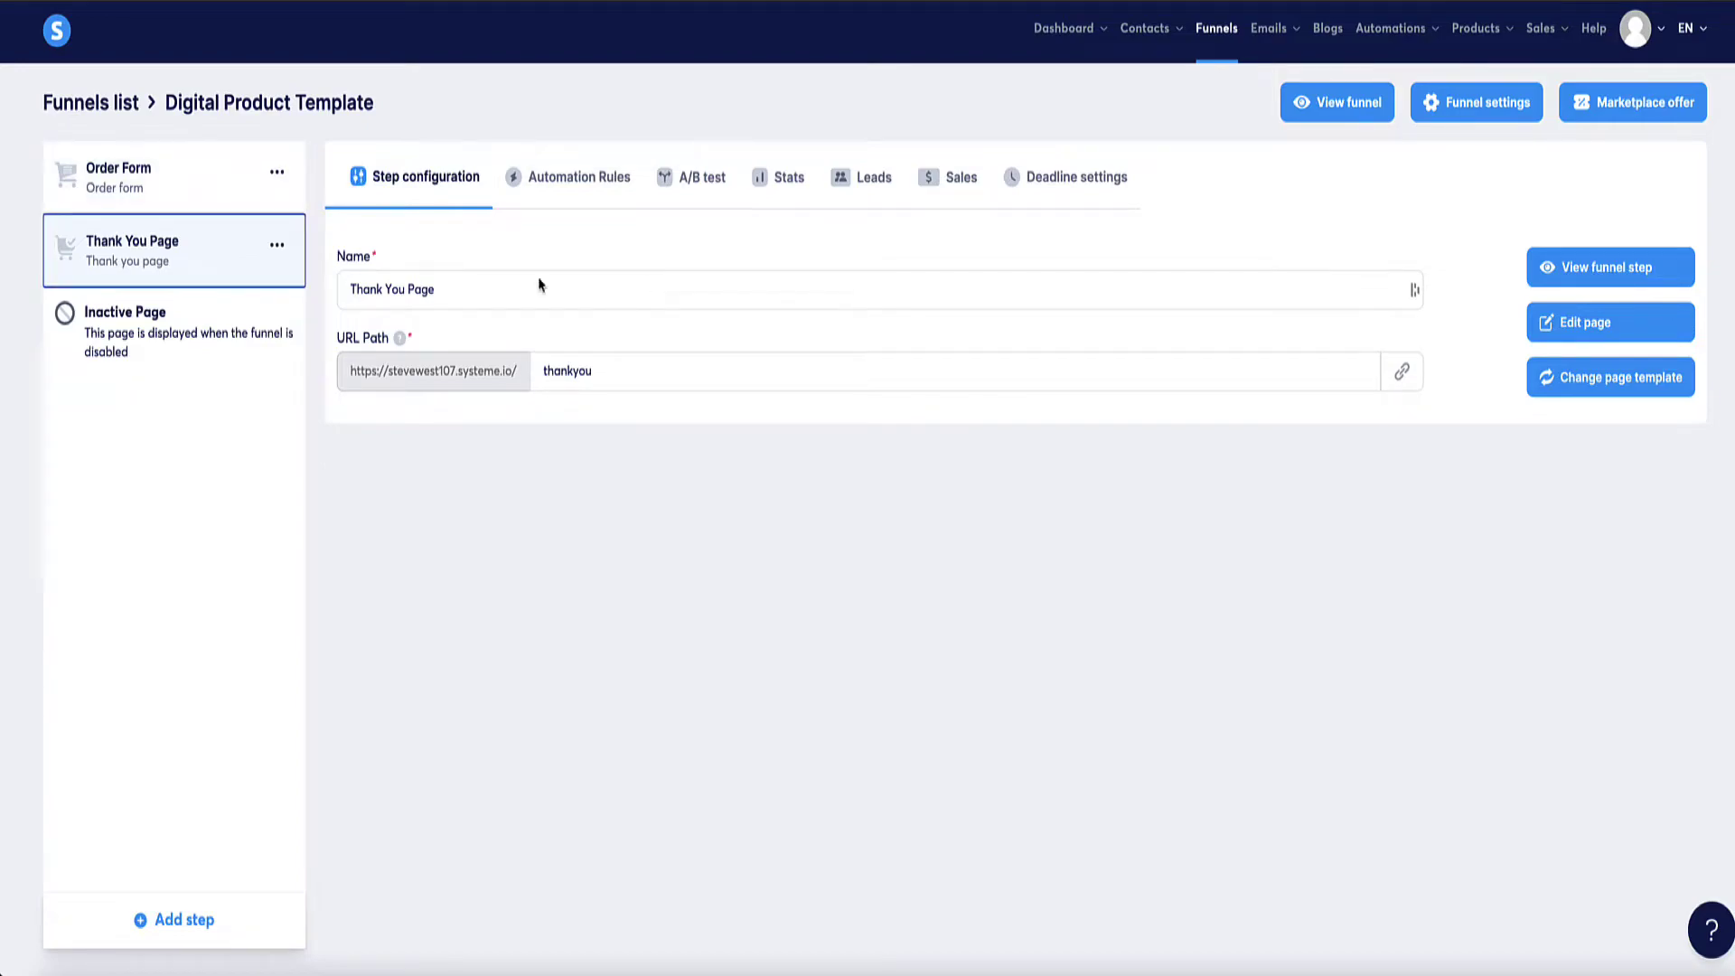
click(191, 185)
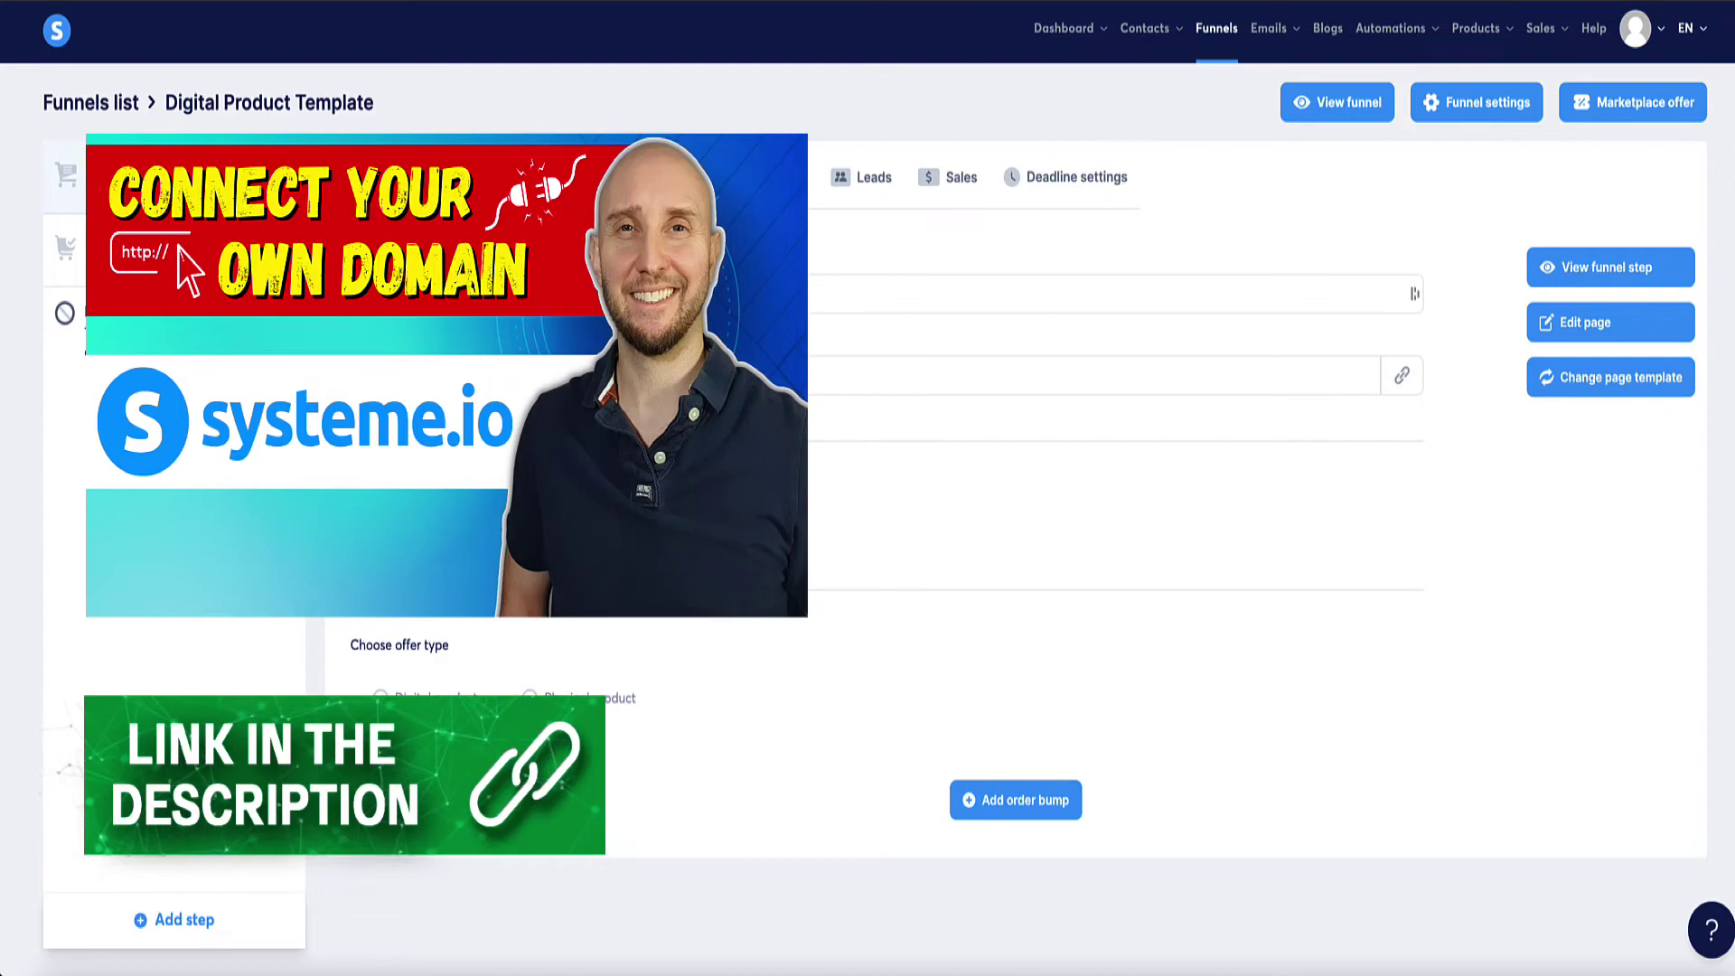
click(174, 244)
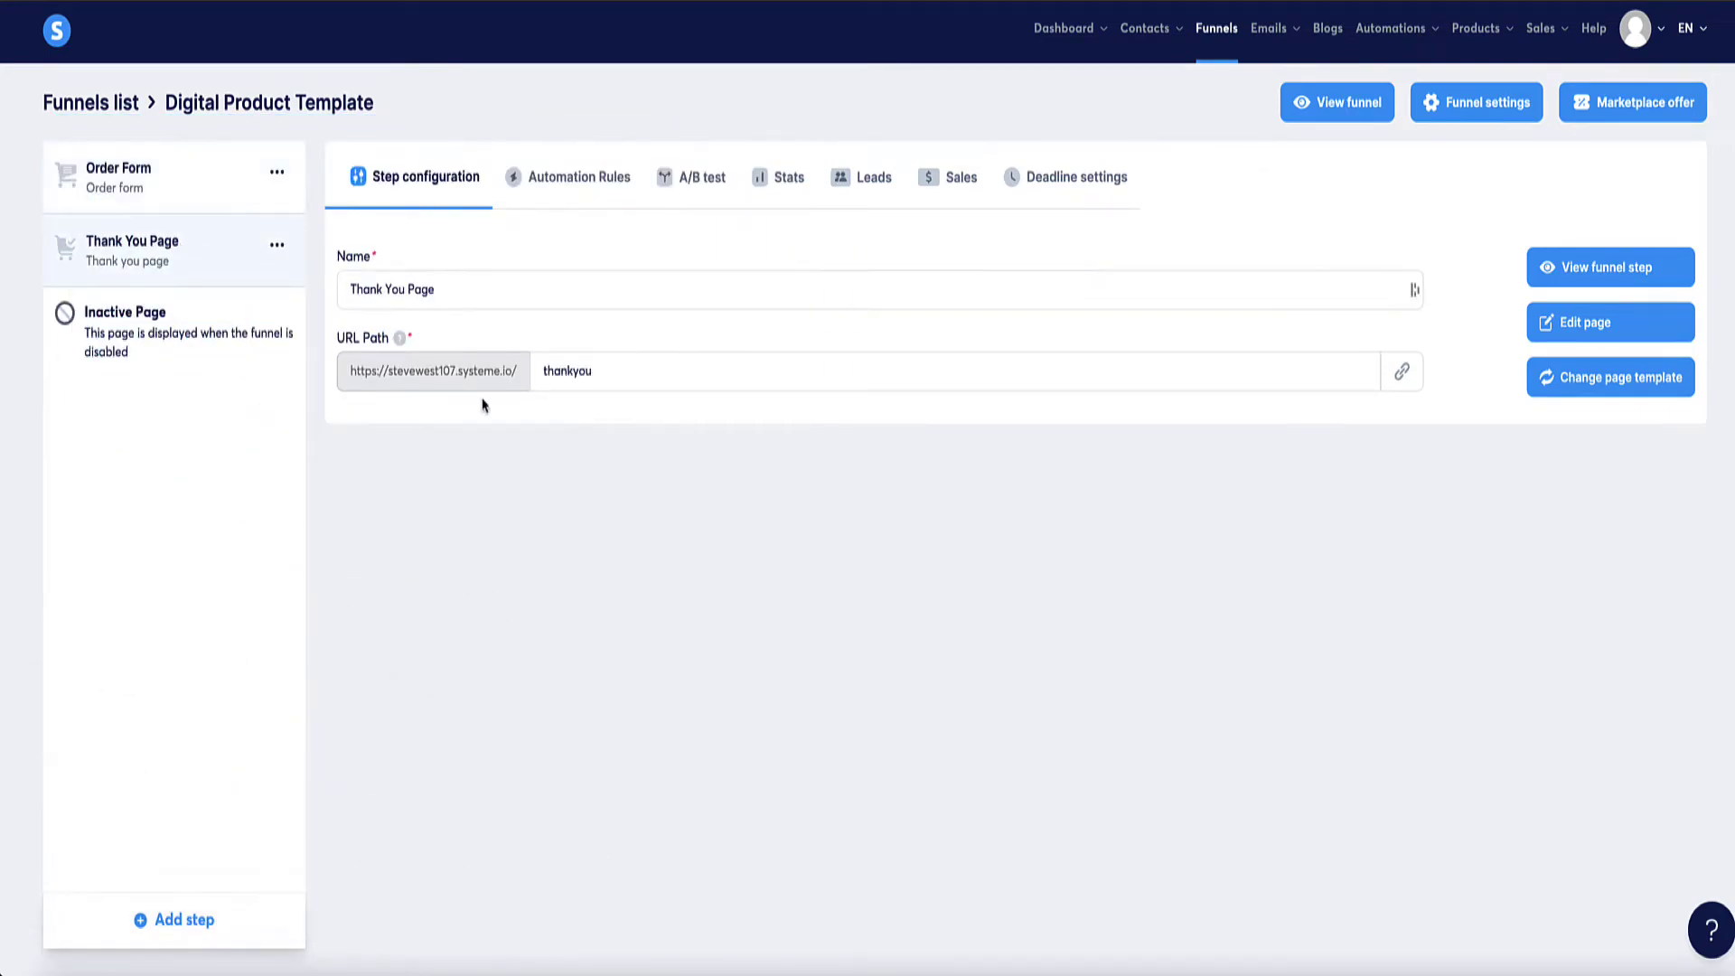
drag(541, 373, 615, 374)
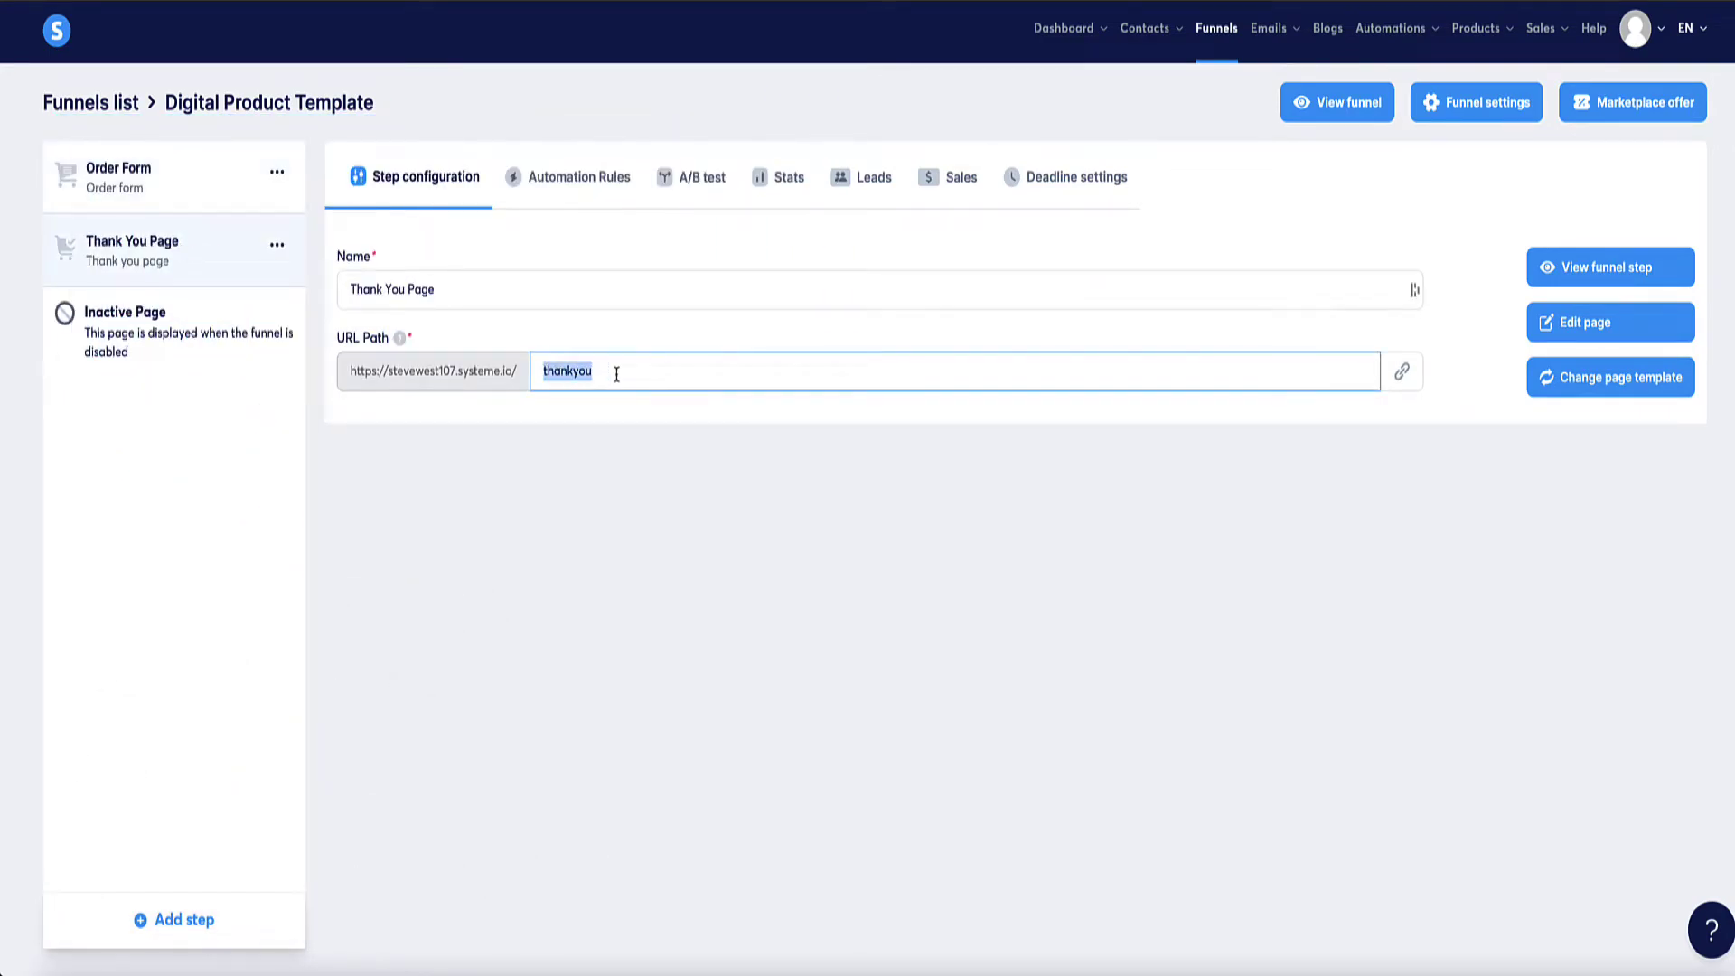
click(595, 372)
click(1066, 335)
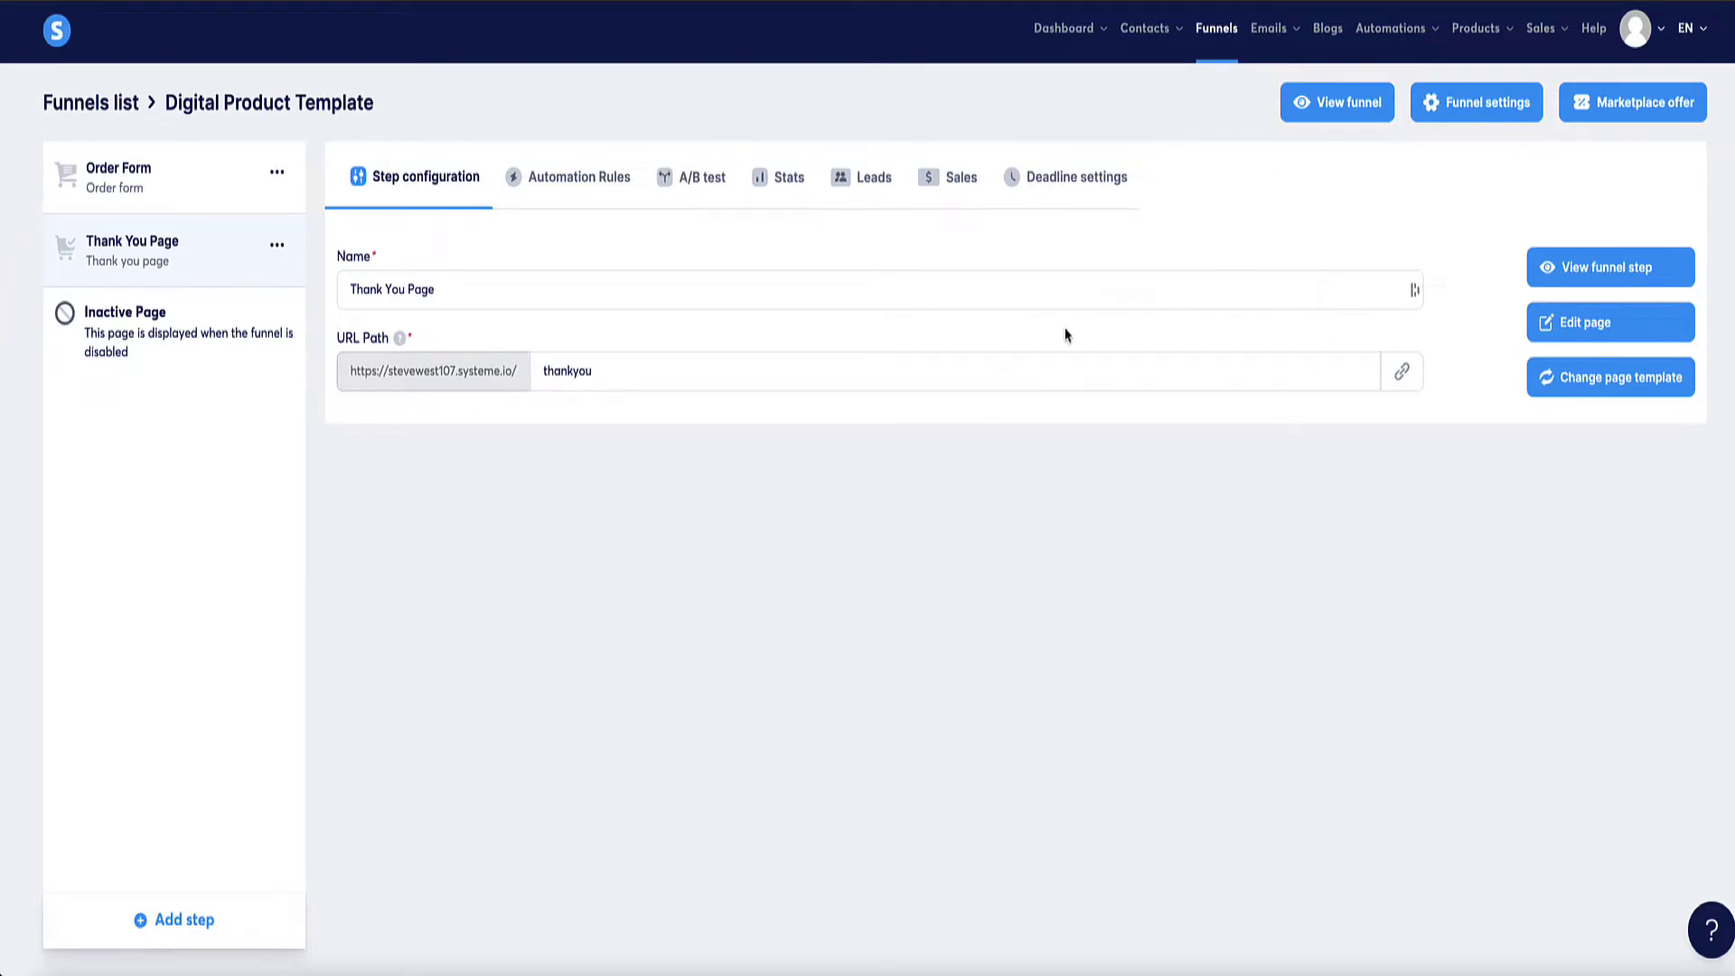
Step: Open the Order Form step's page in the editor and scroll through its layout
click(168, 183)
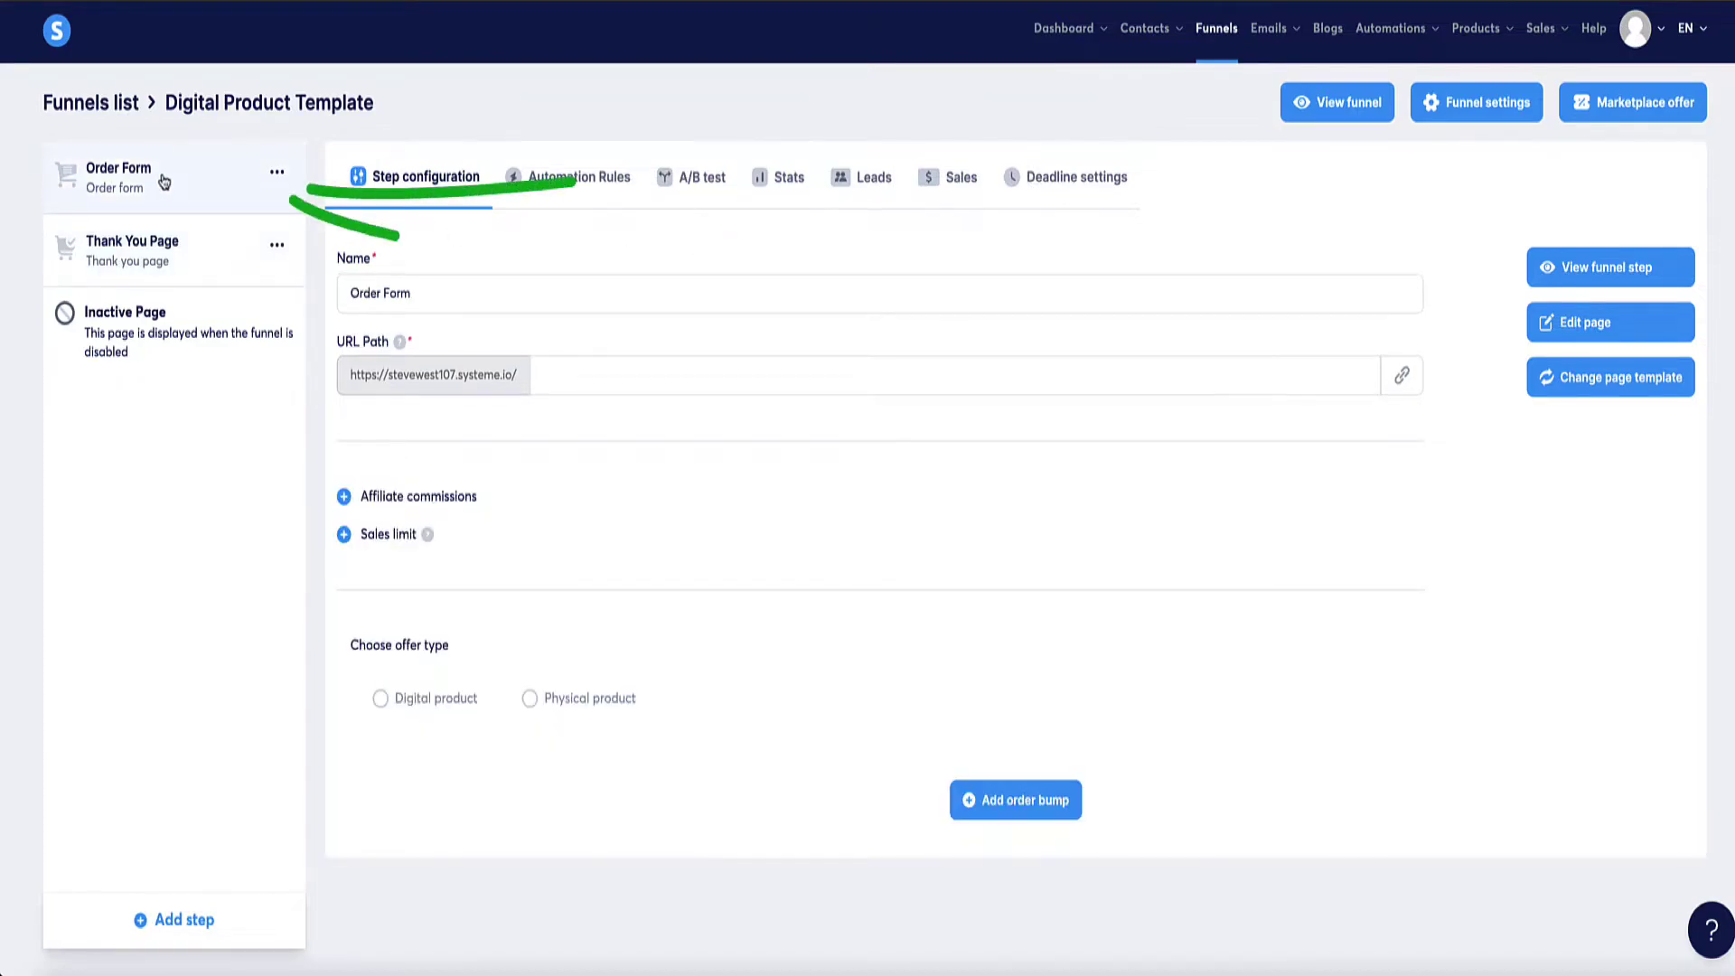
click(1573, 333)
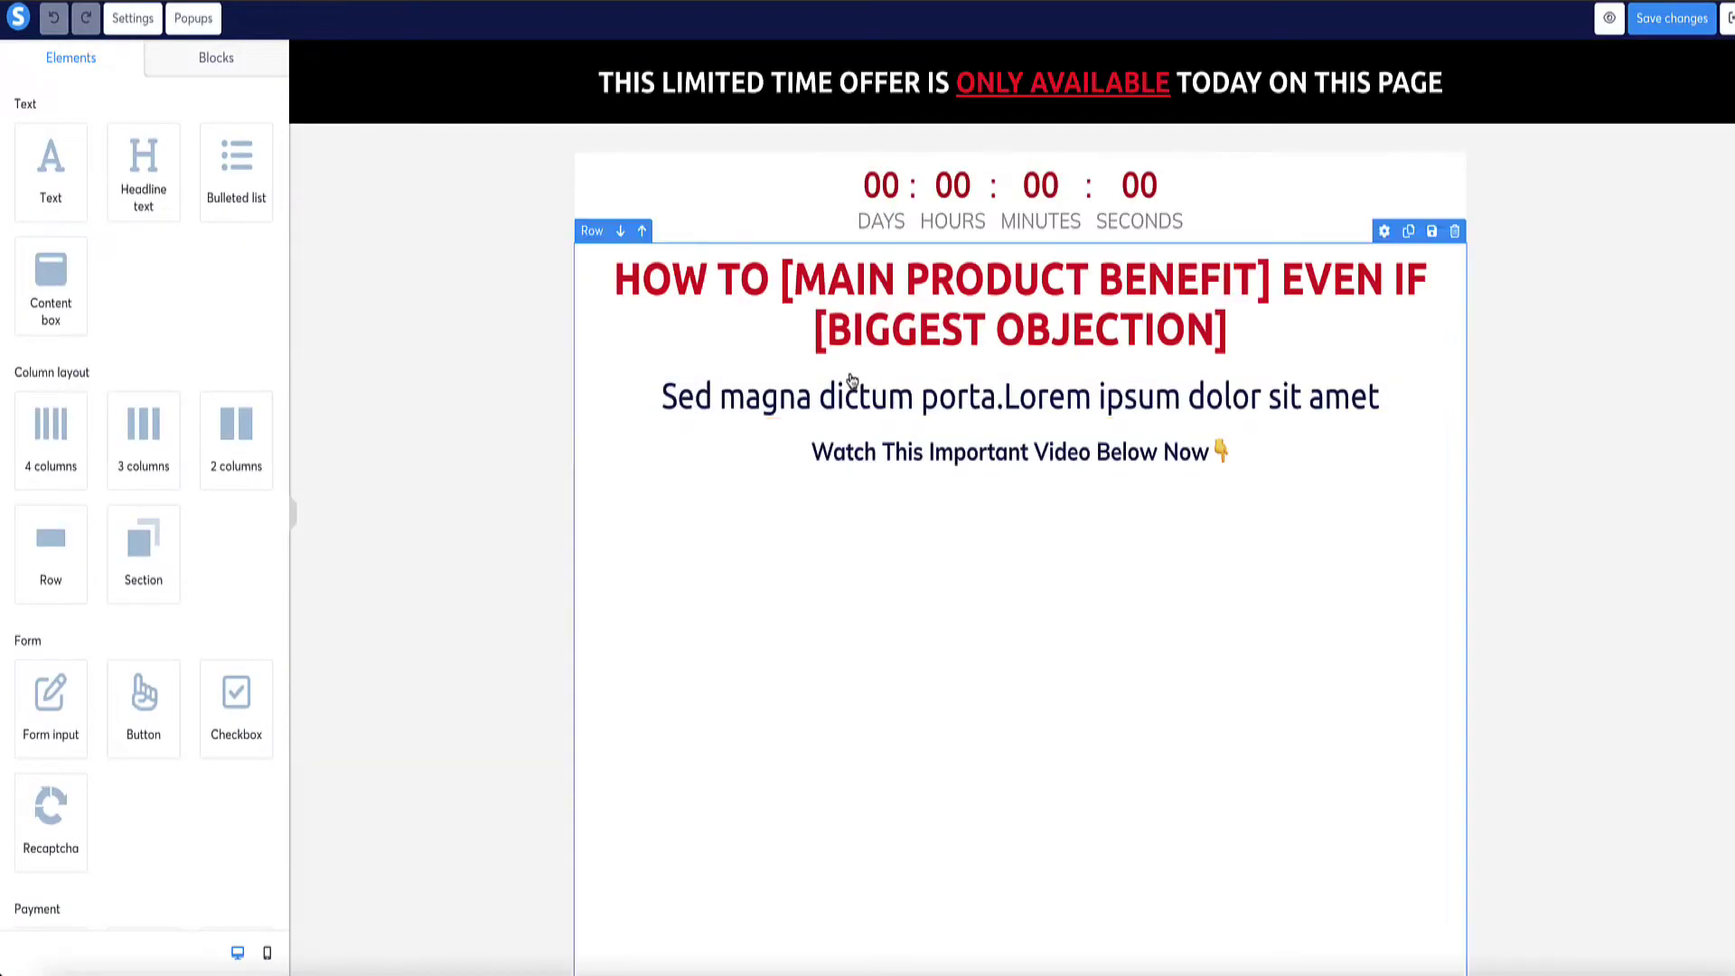
scroll(502, 332, down, 20)
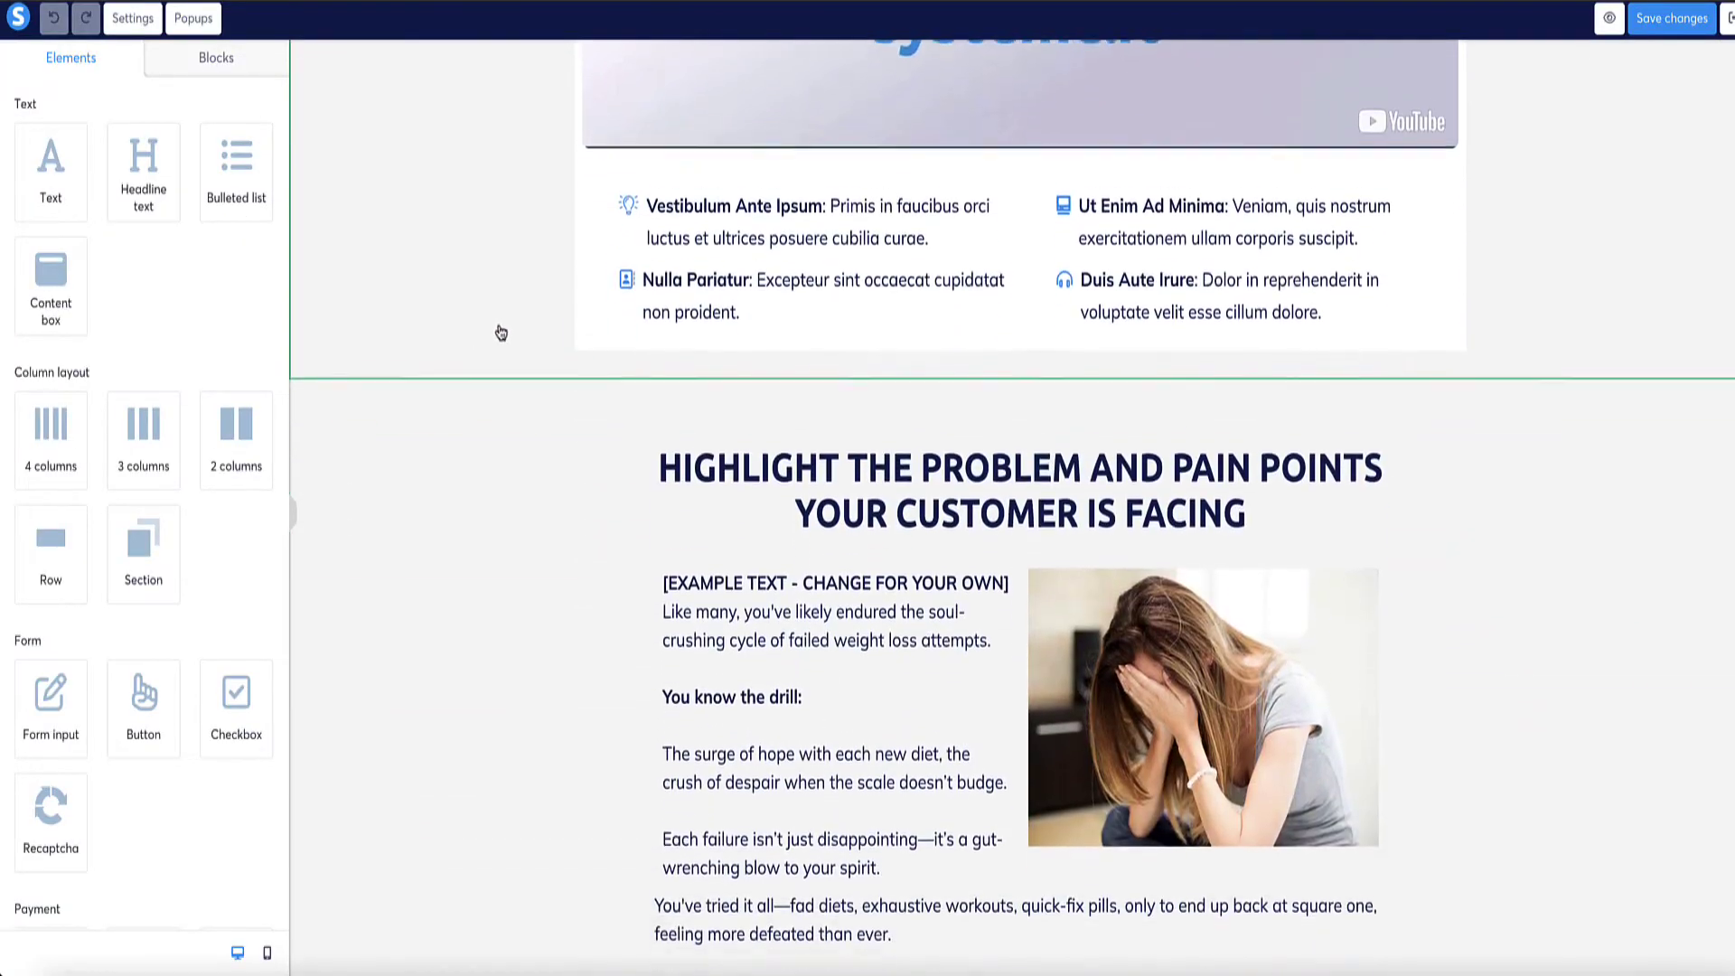
scroll(502, 334, down, 5)
scroll(500, 329, up, 20)
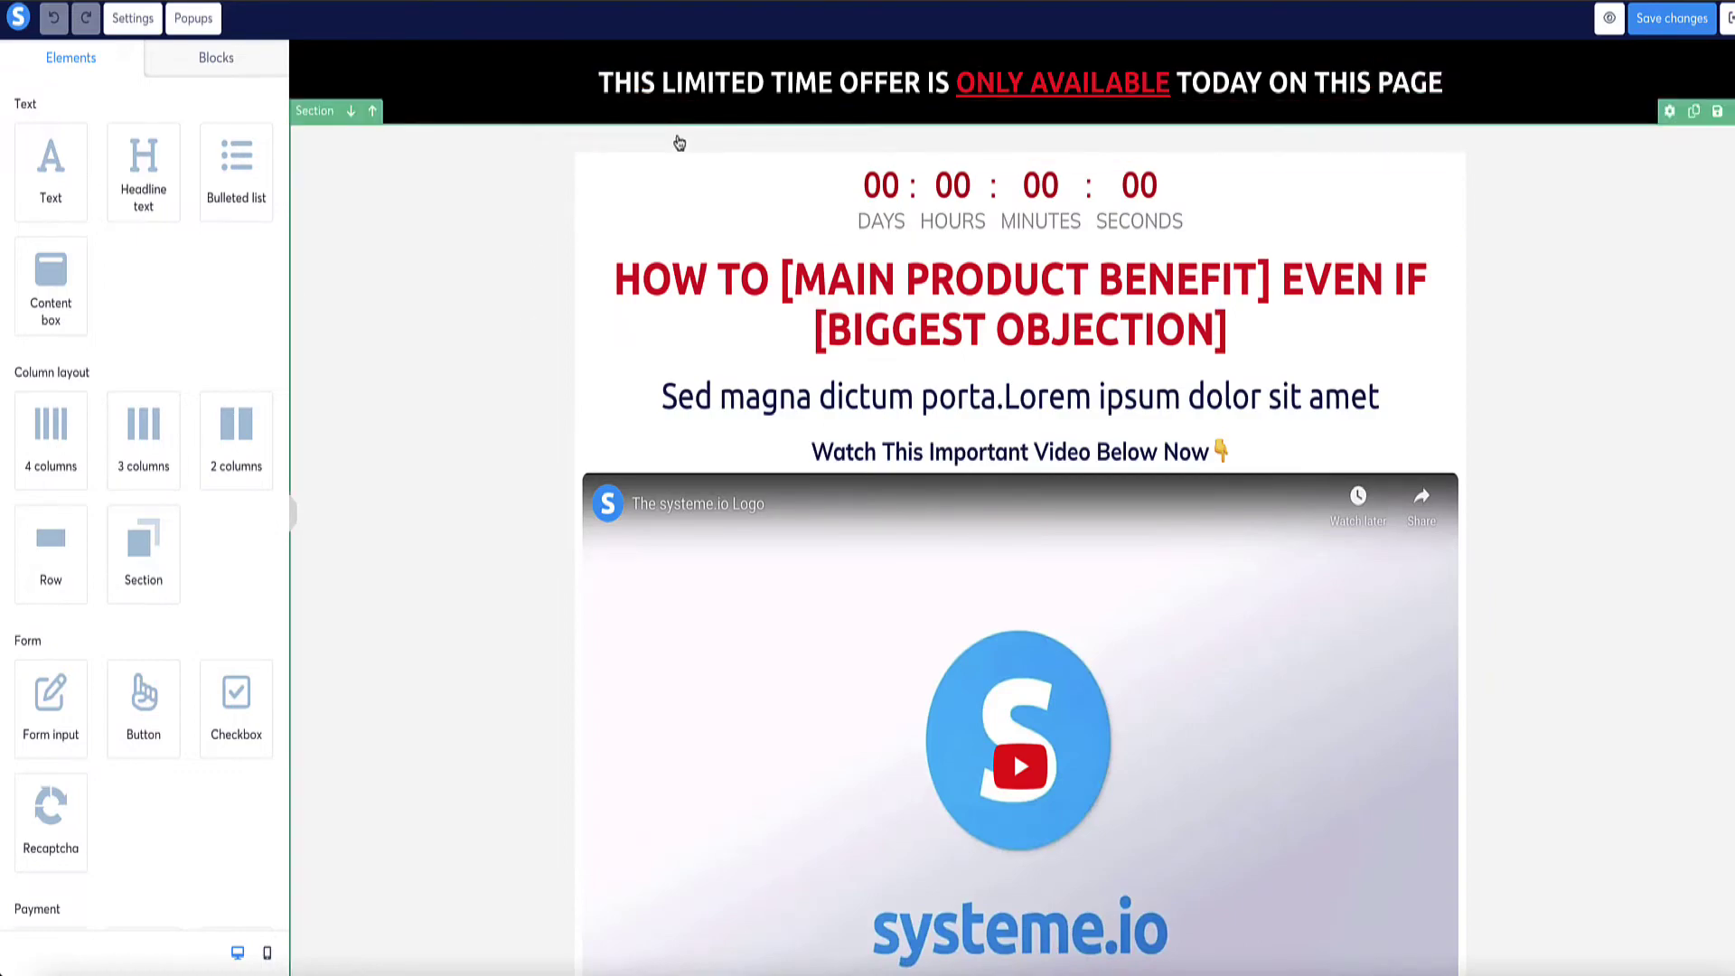
scroll(678, 143, down, 2)
scroll(680, 141, down, 3)
scroll(674, 145, up, 6)
scroll(527, 232, down, 12)
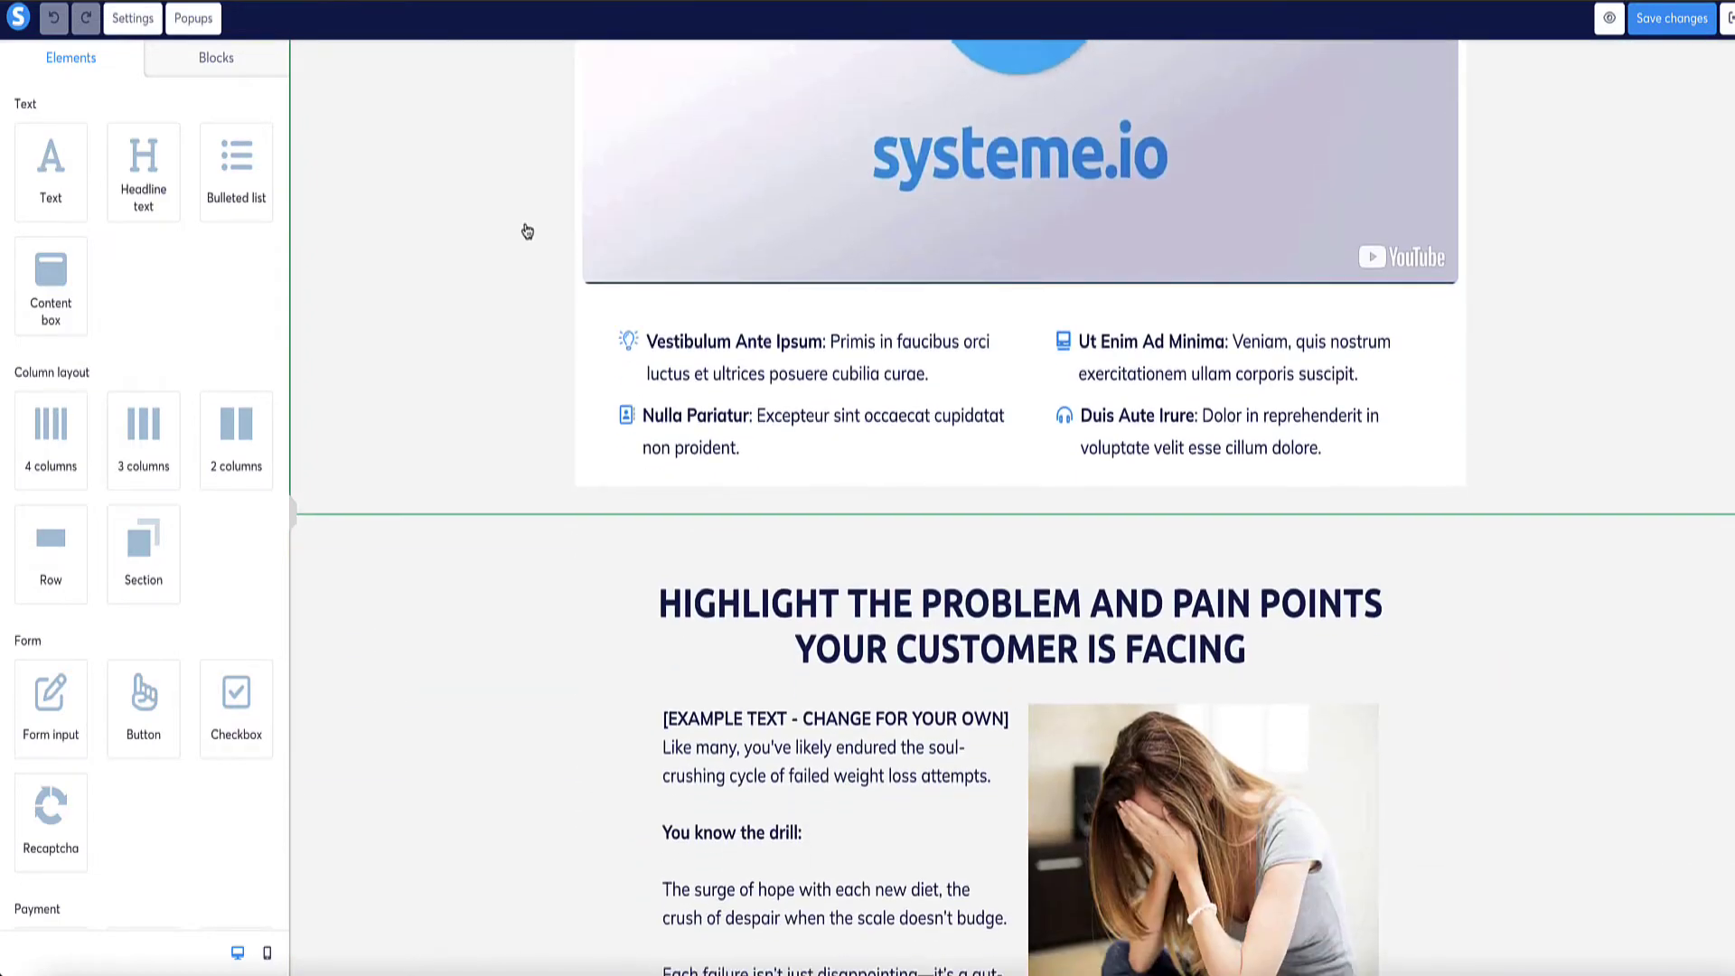
scroll(527, 233, up, 12)
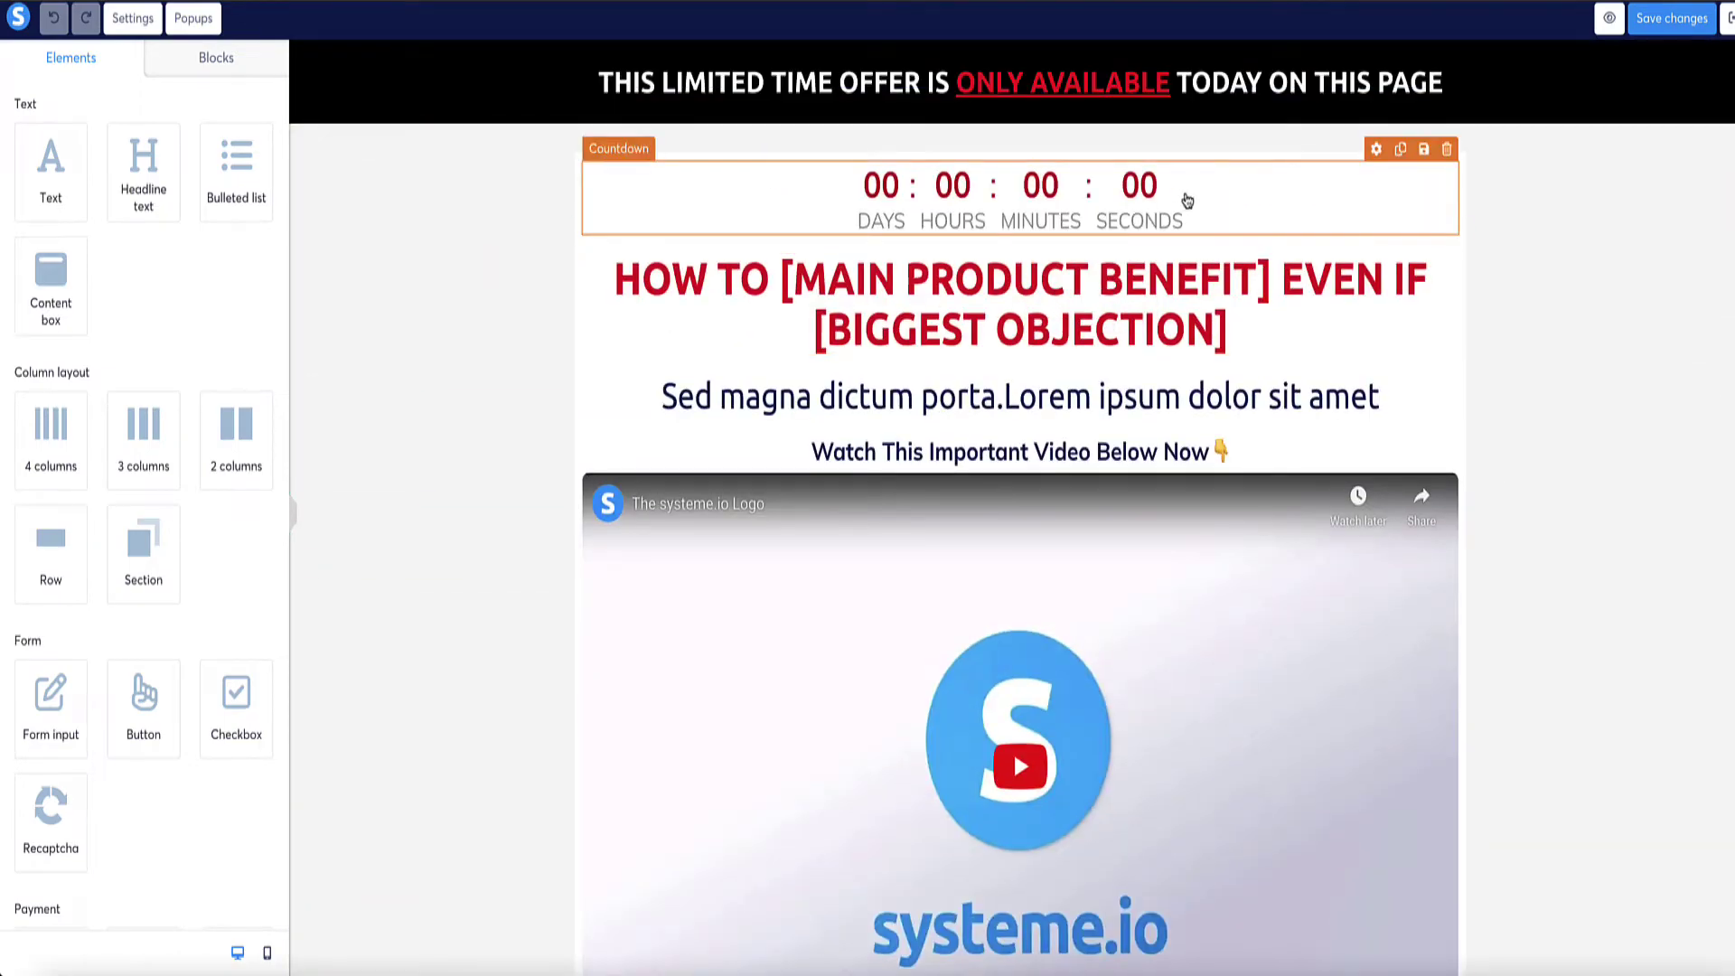
Step: Delete the countdown timer element, then undo to restore it
click(1184, 198)
click(509, 251)
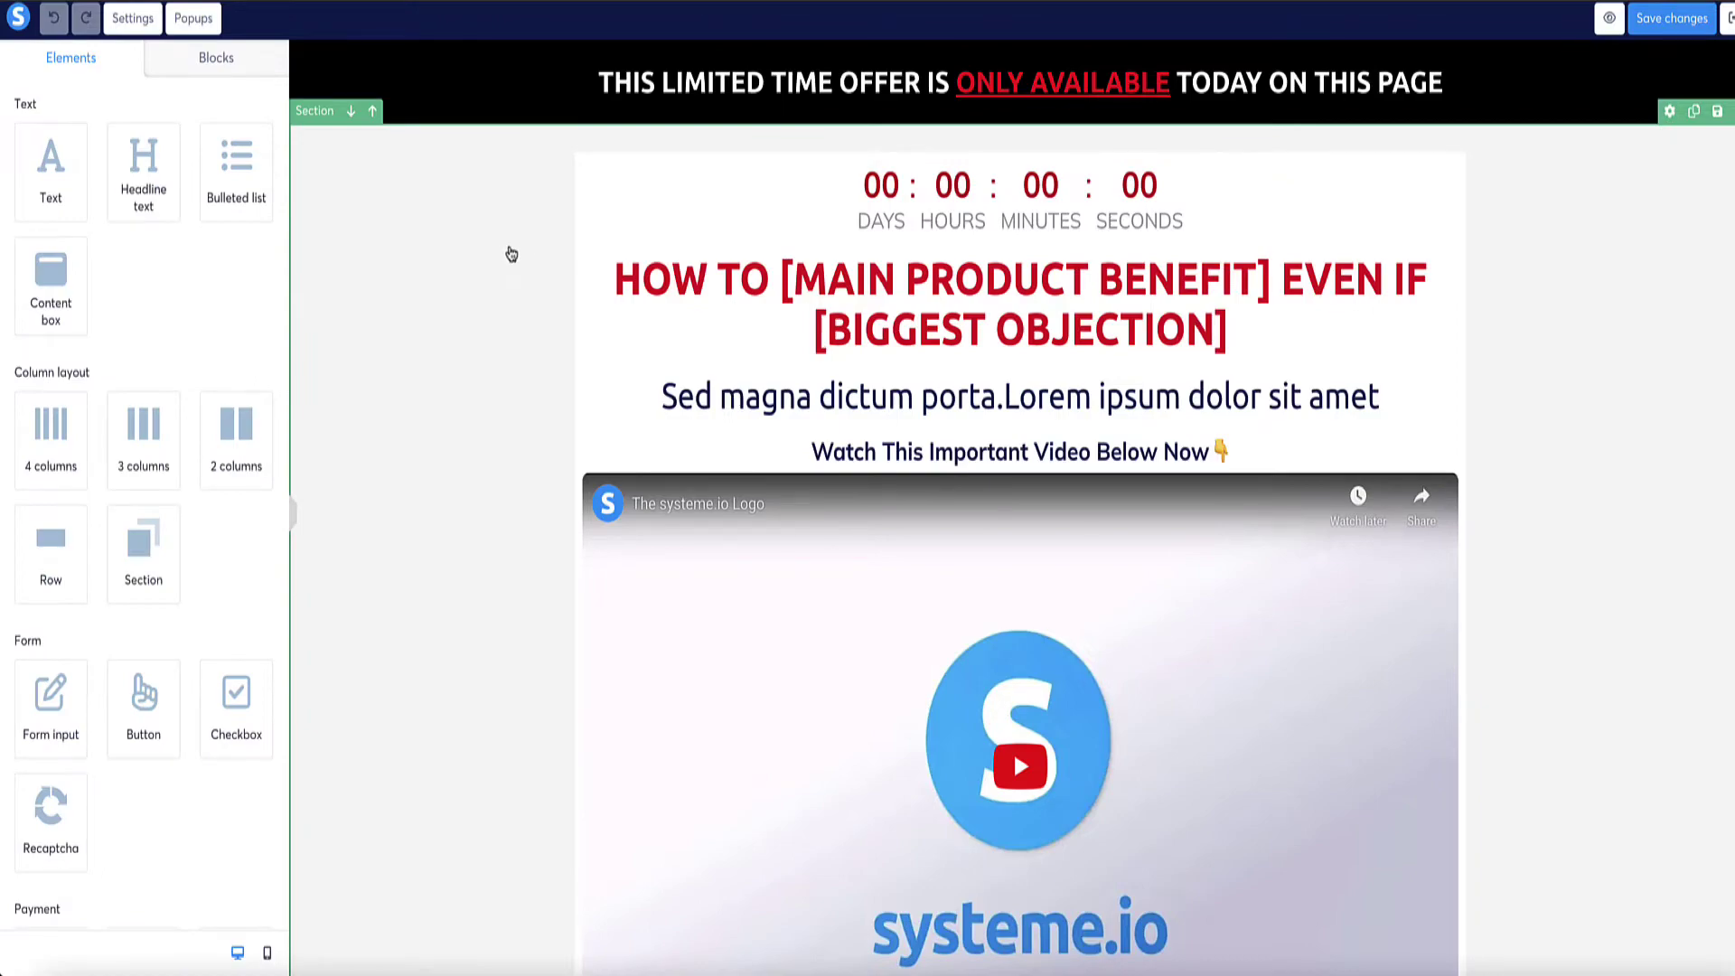
click(488, 256)
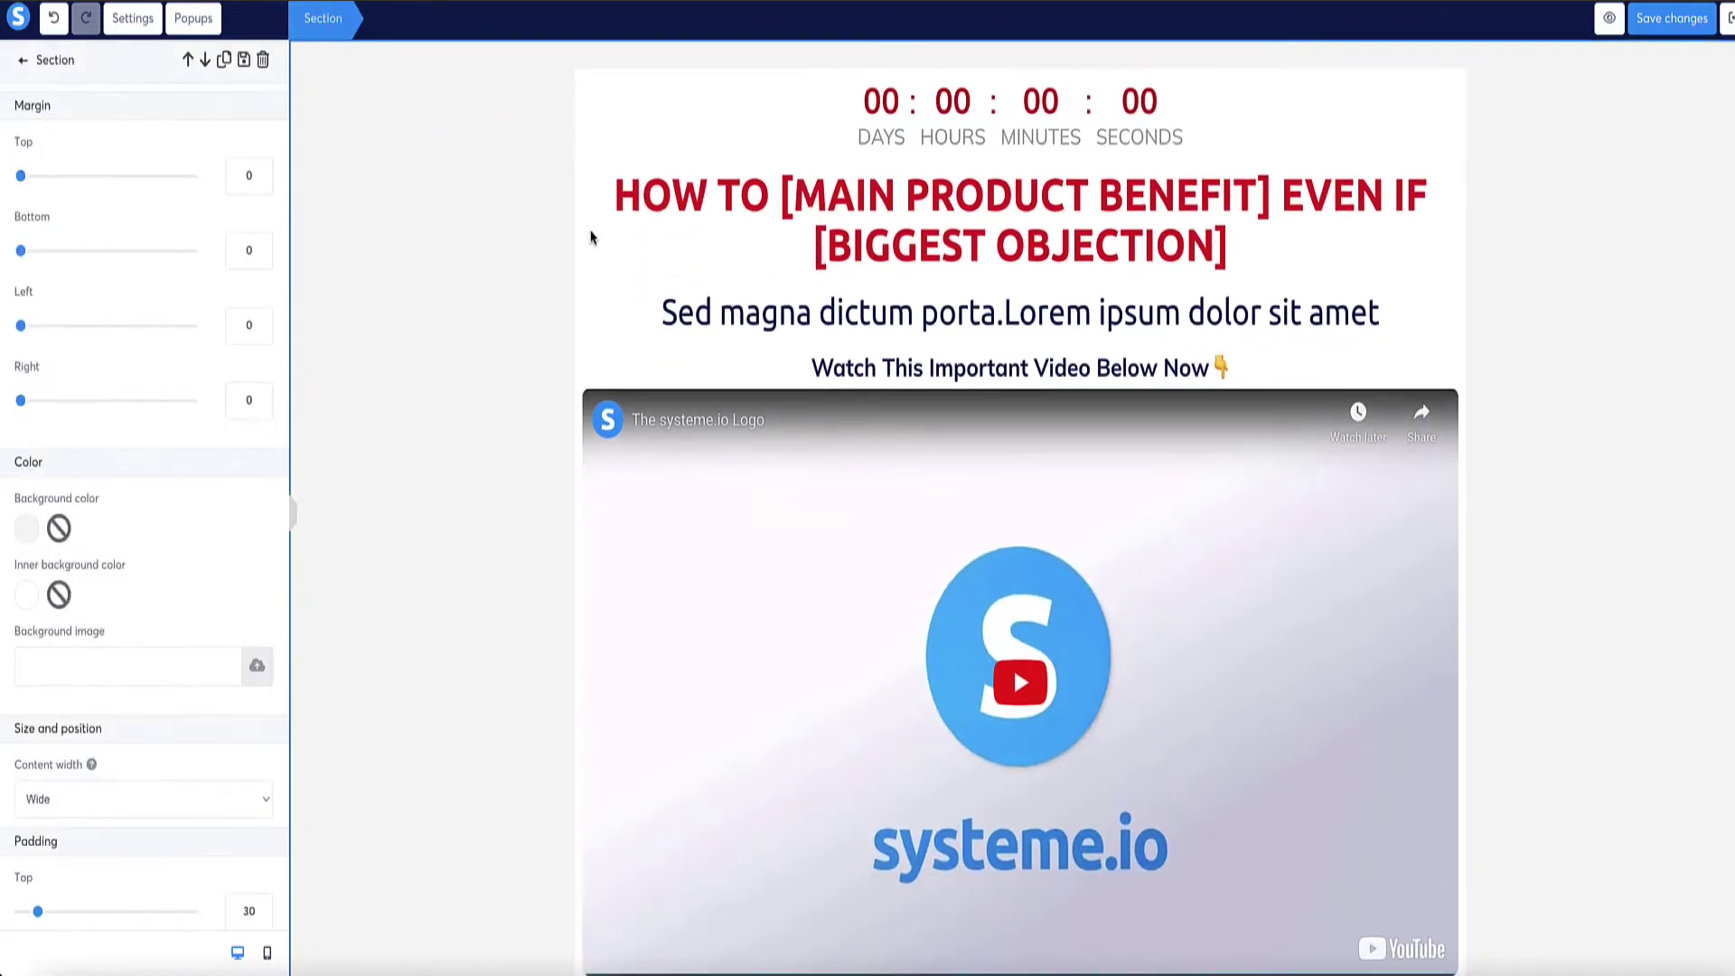
click(531, 189)
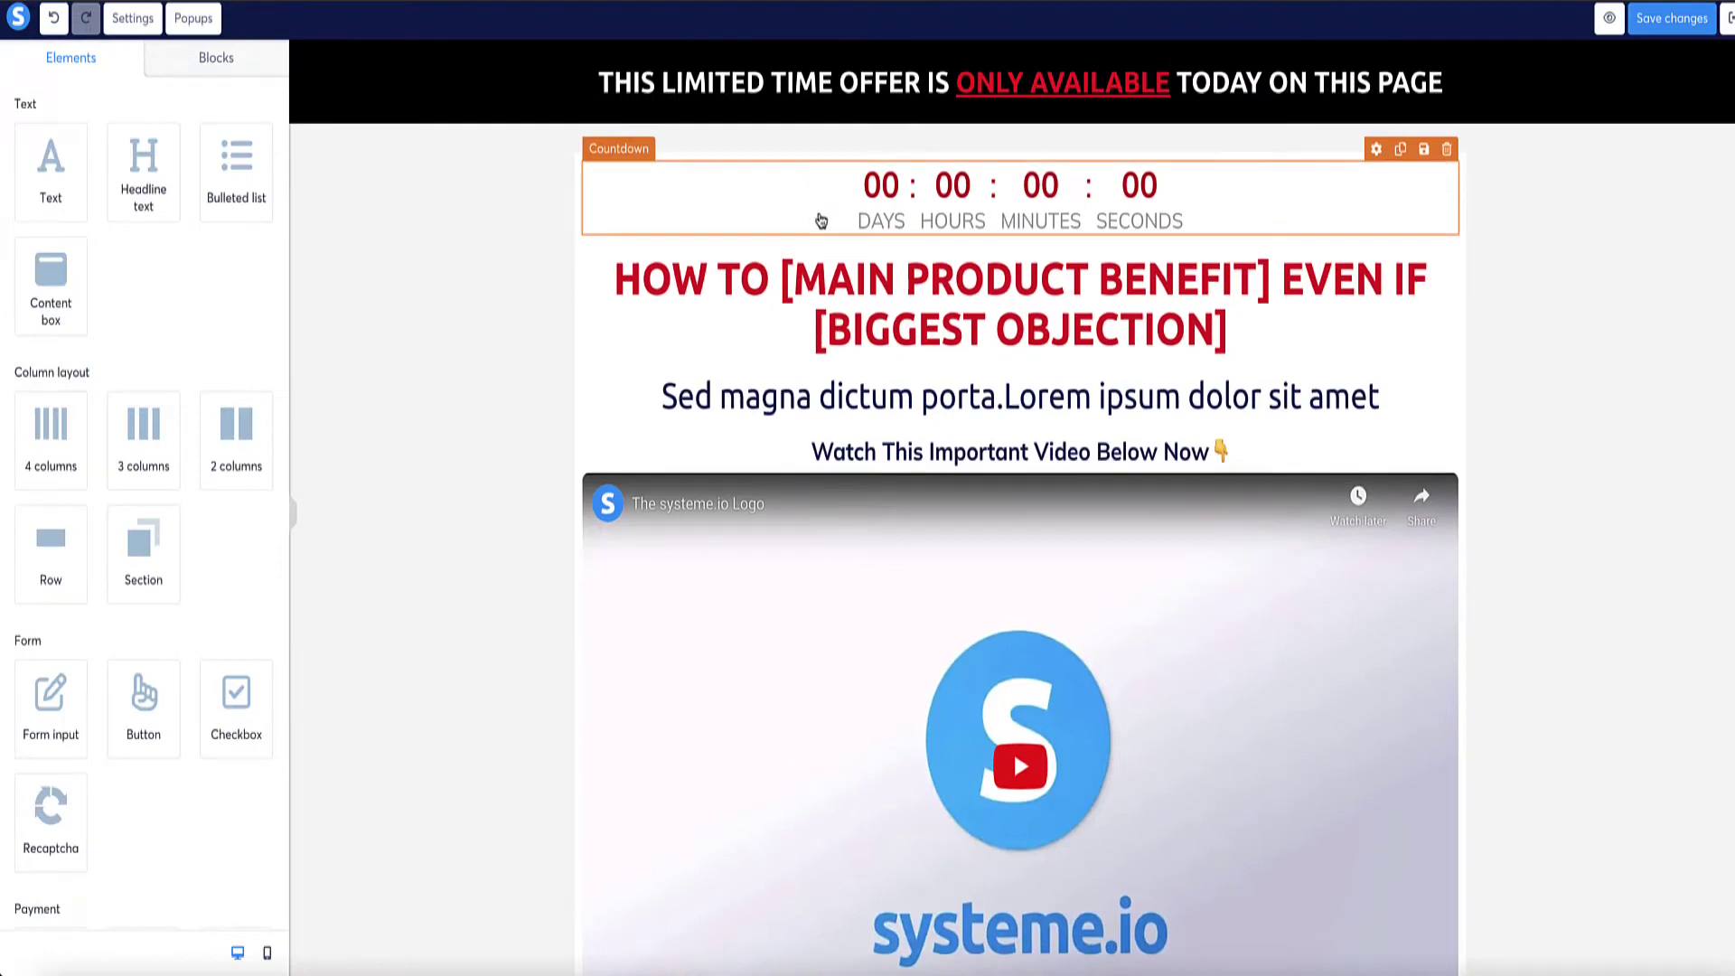
click(820, 219)
key(Escape)
click(1447, 150)
click(1007, 63)
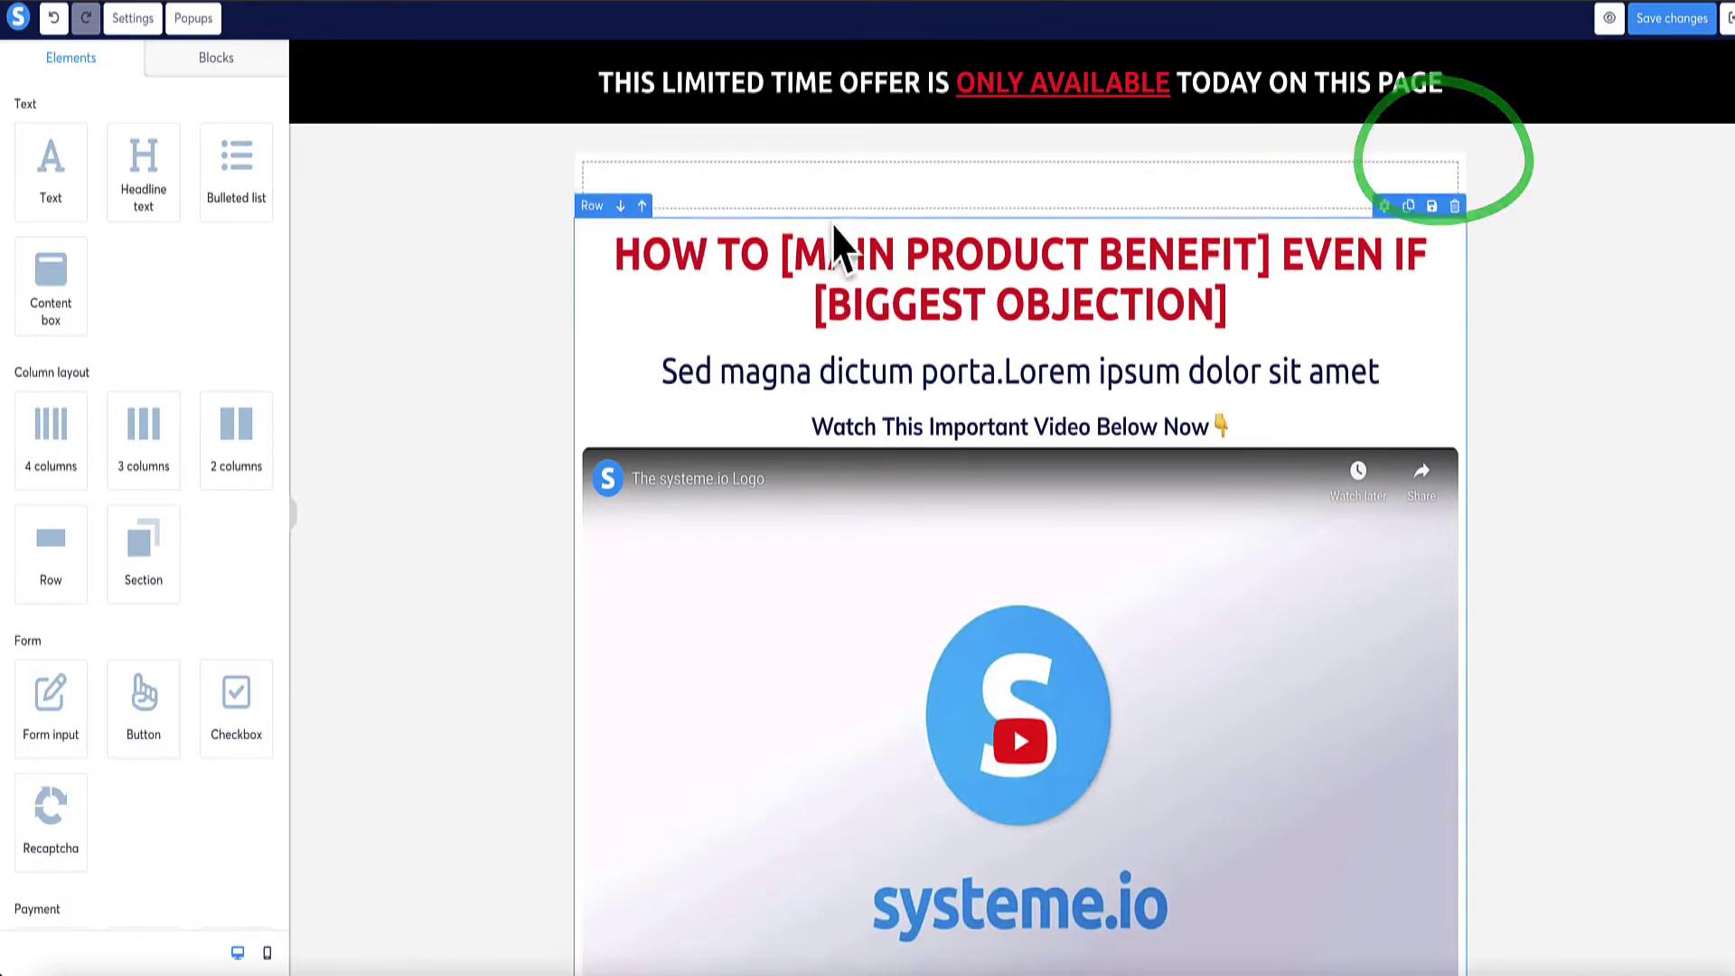
click(53, 18)
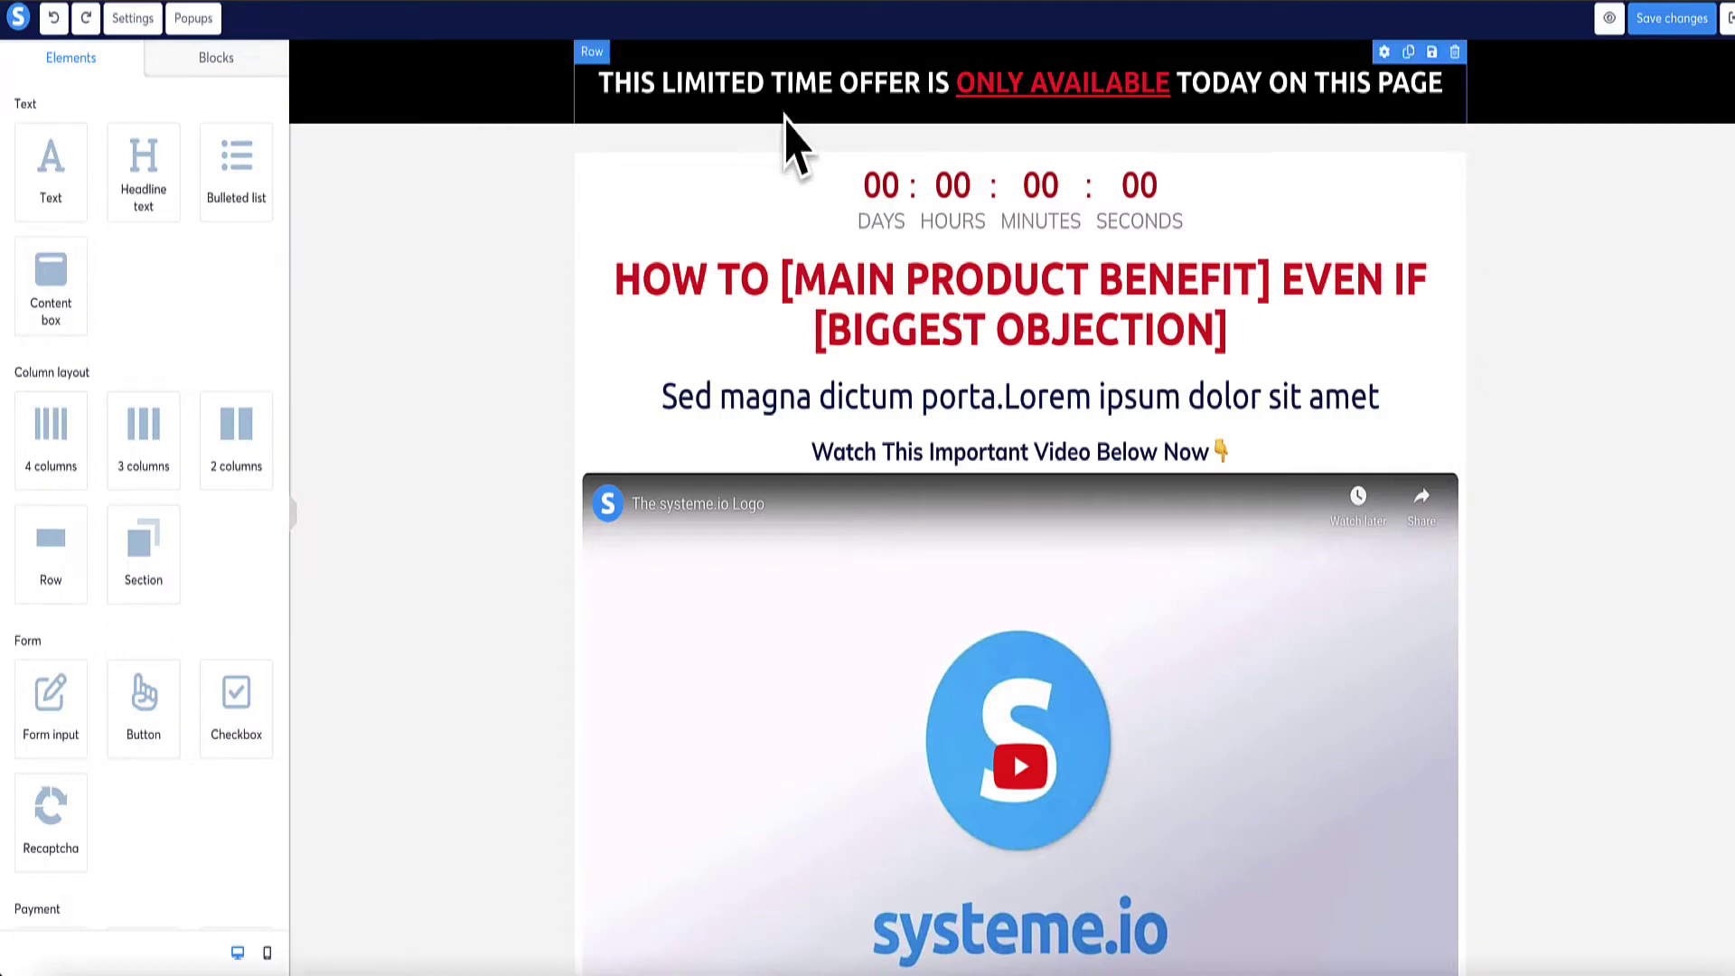
scroll(742, 304, down, 5)
scroll(742, 305, down, 6)
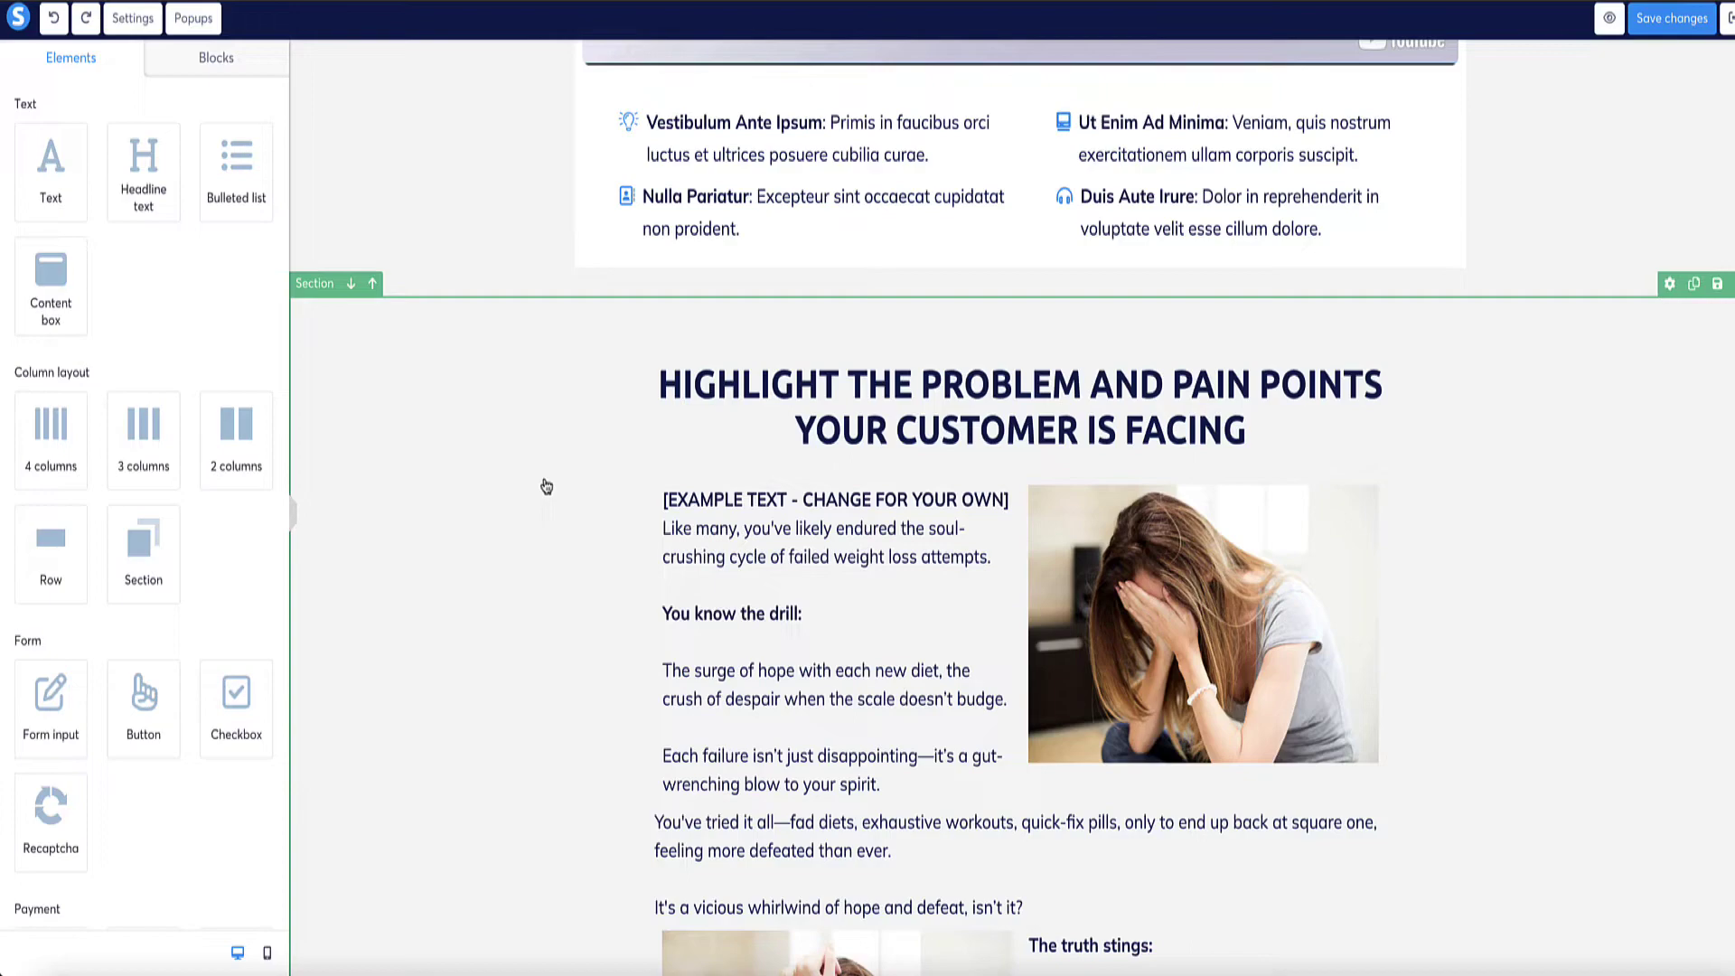
scroll(517, 284, down, 1)
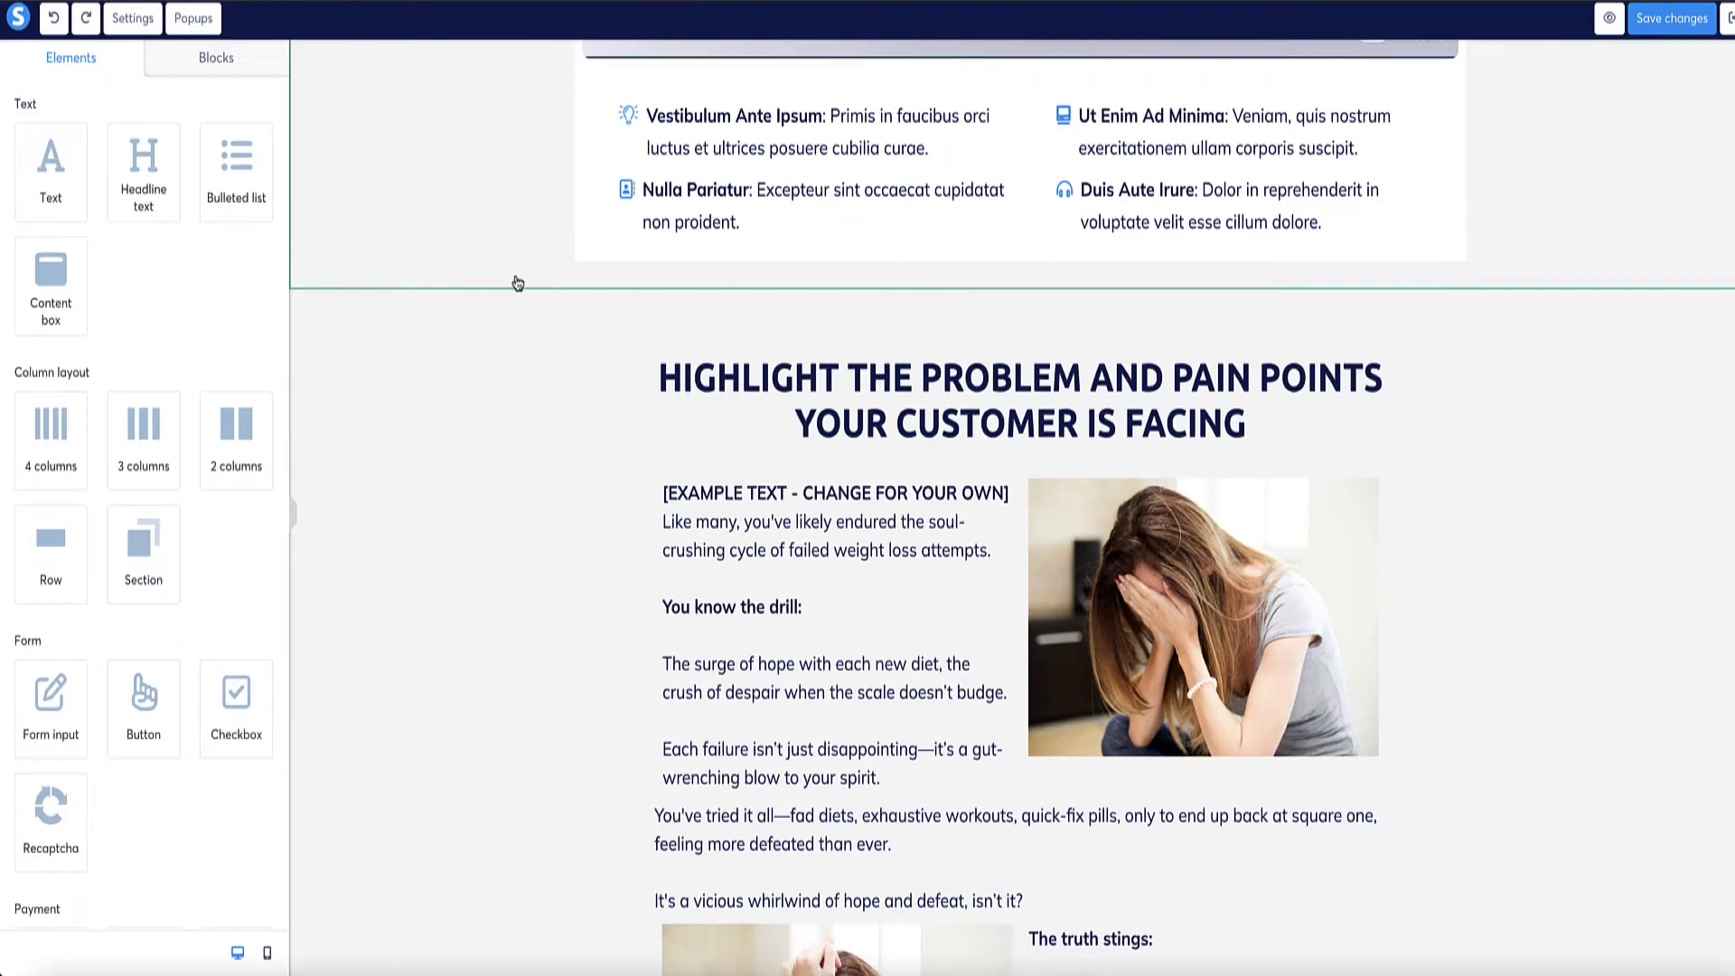
scroll(517, 284, down, 1)
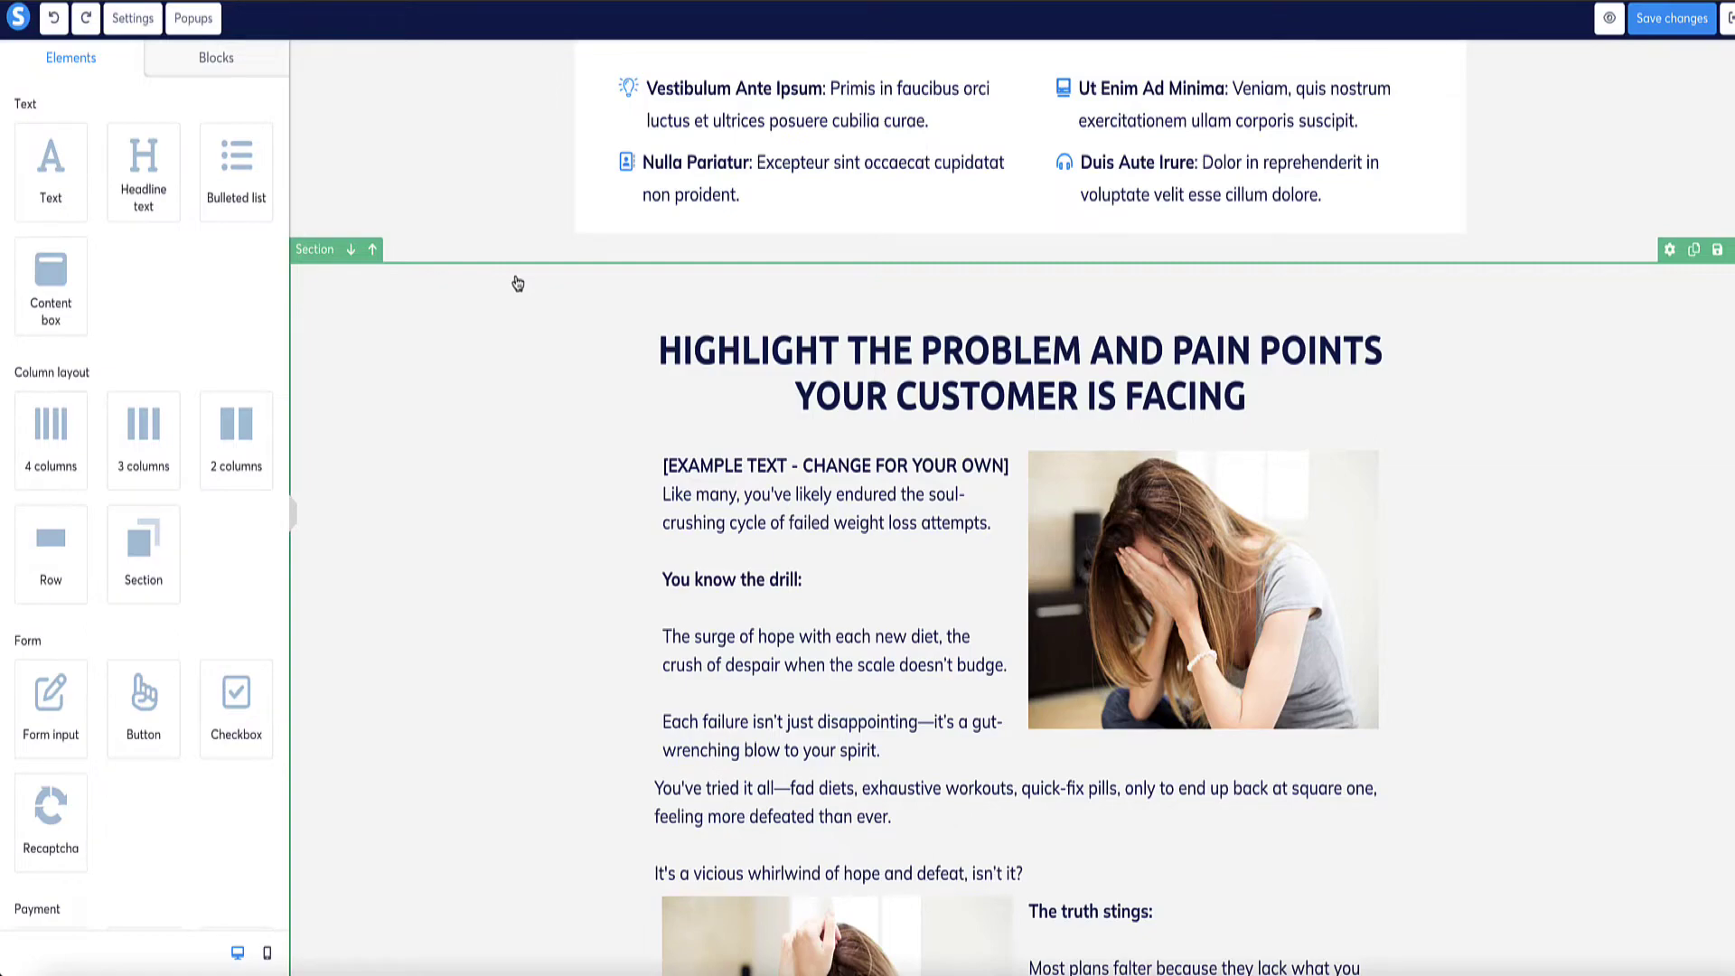
scroll(517, 283, up, 15)
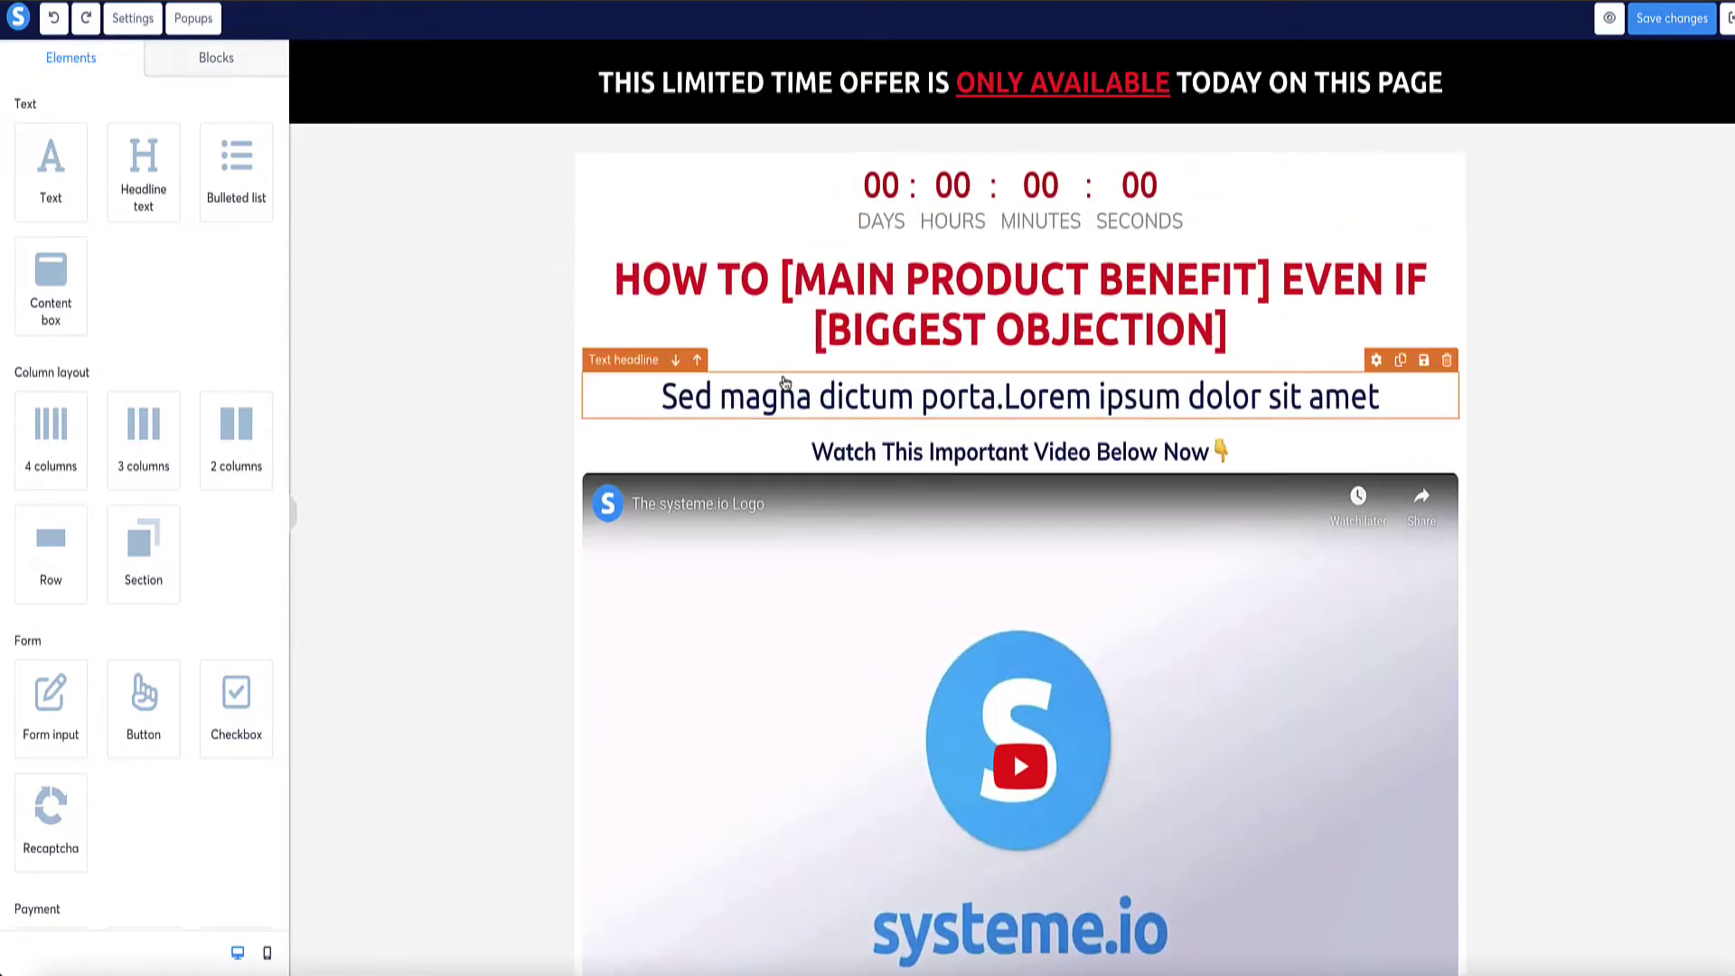
scroll(774, 408, down, 3)
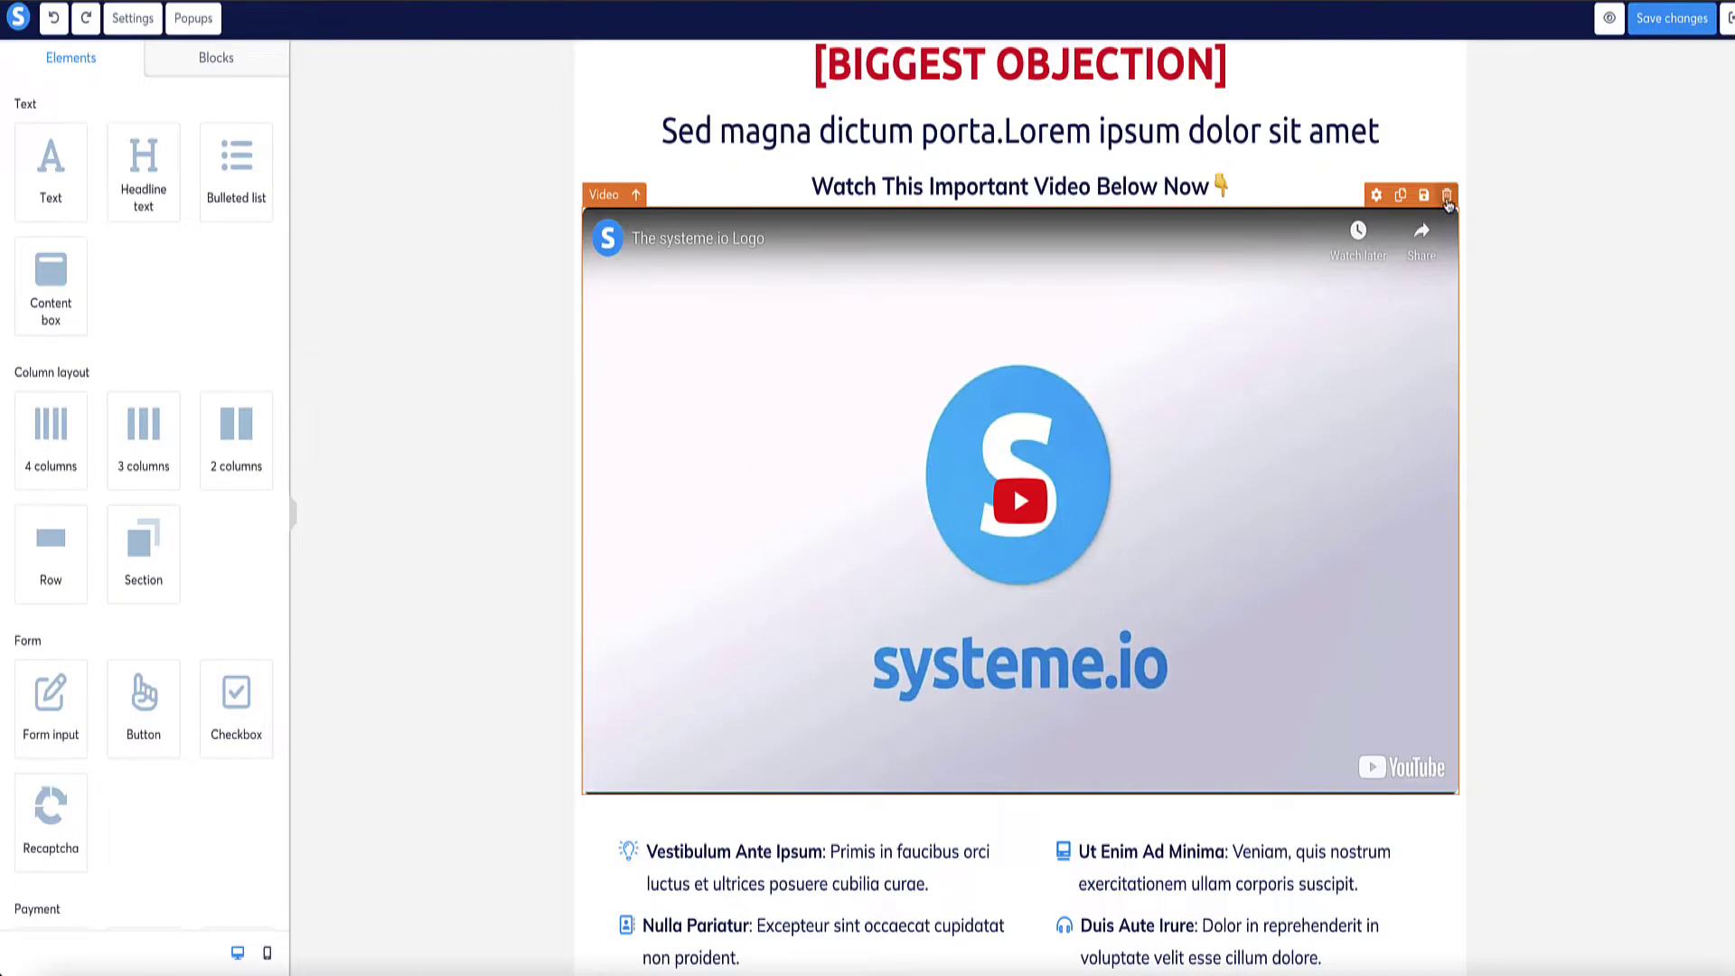
scroll(473, 322, down, 9)
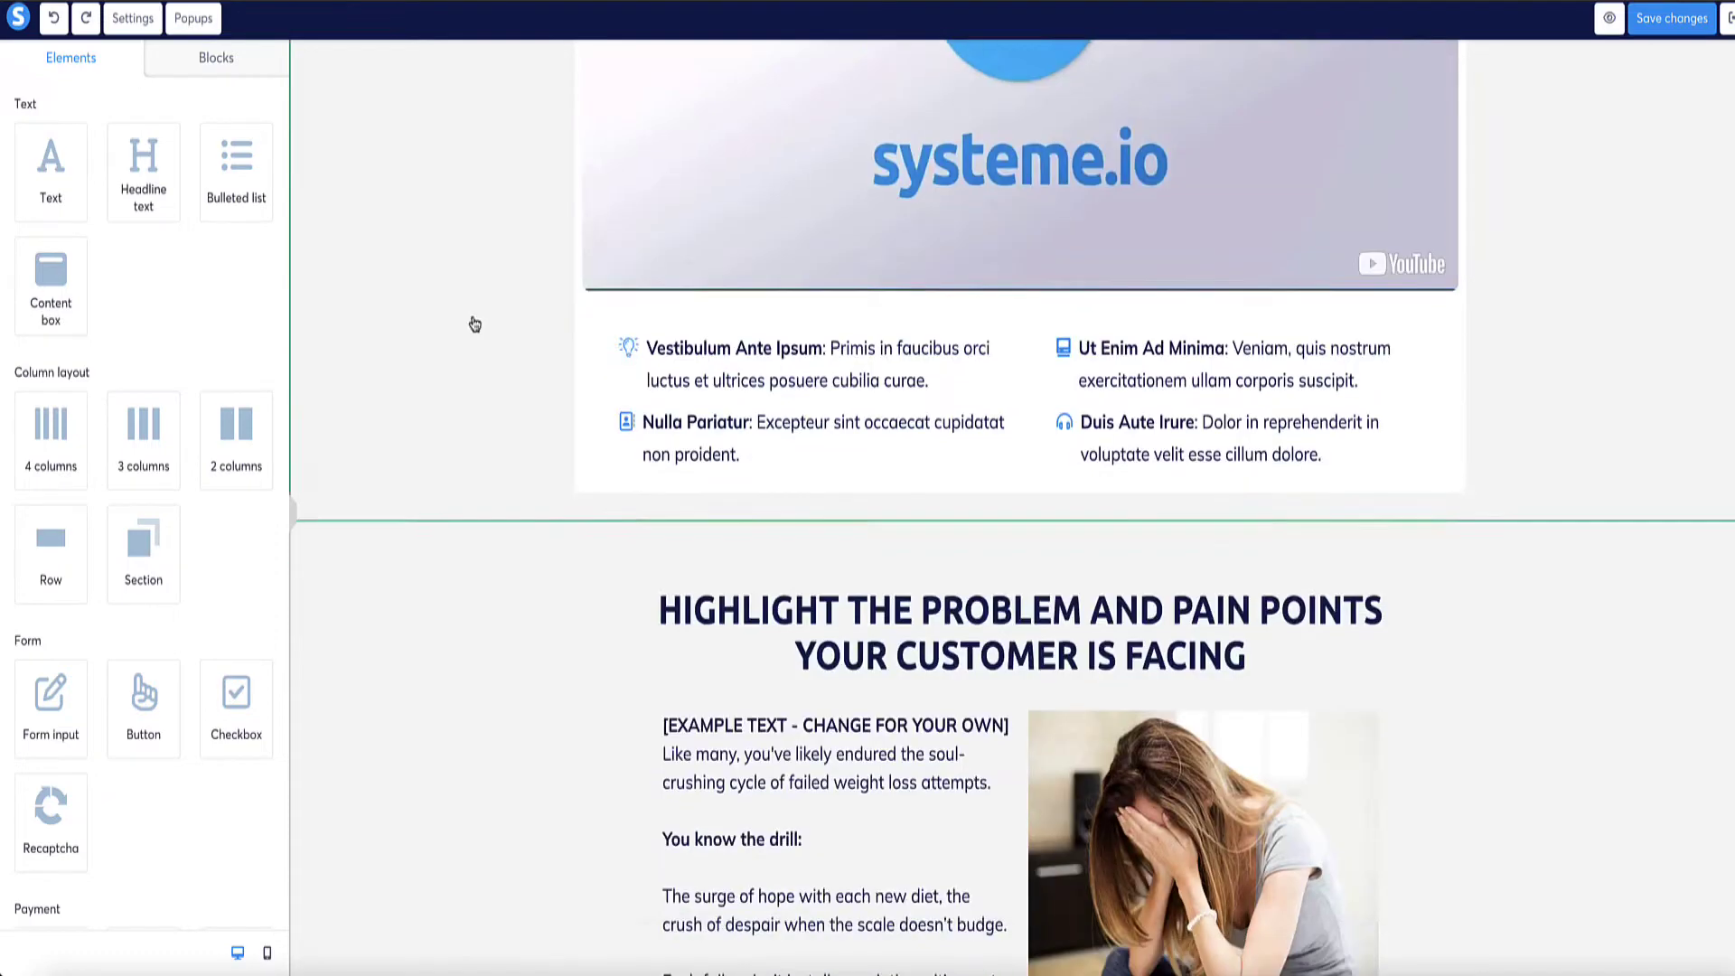
scroll(786, 318, down, 7)
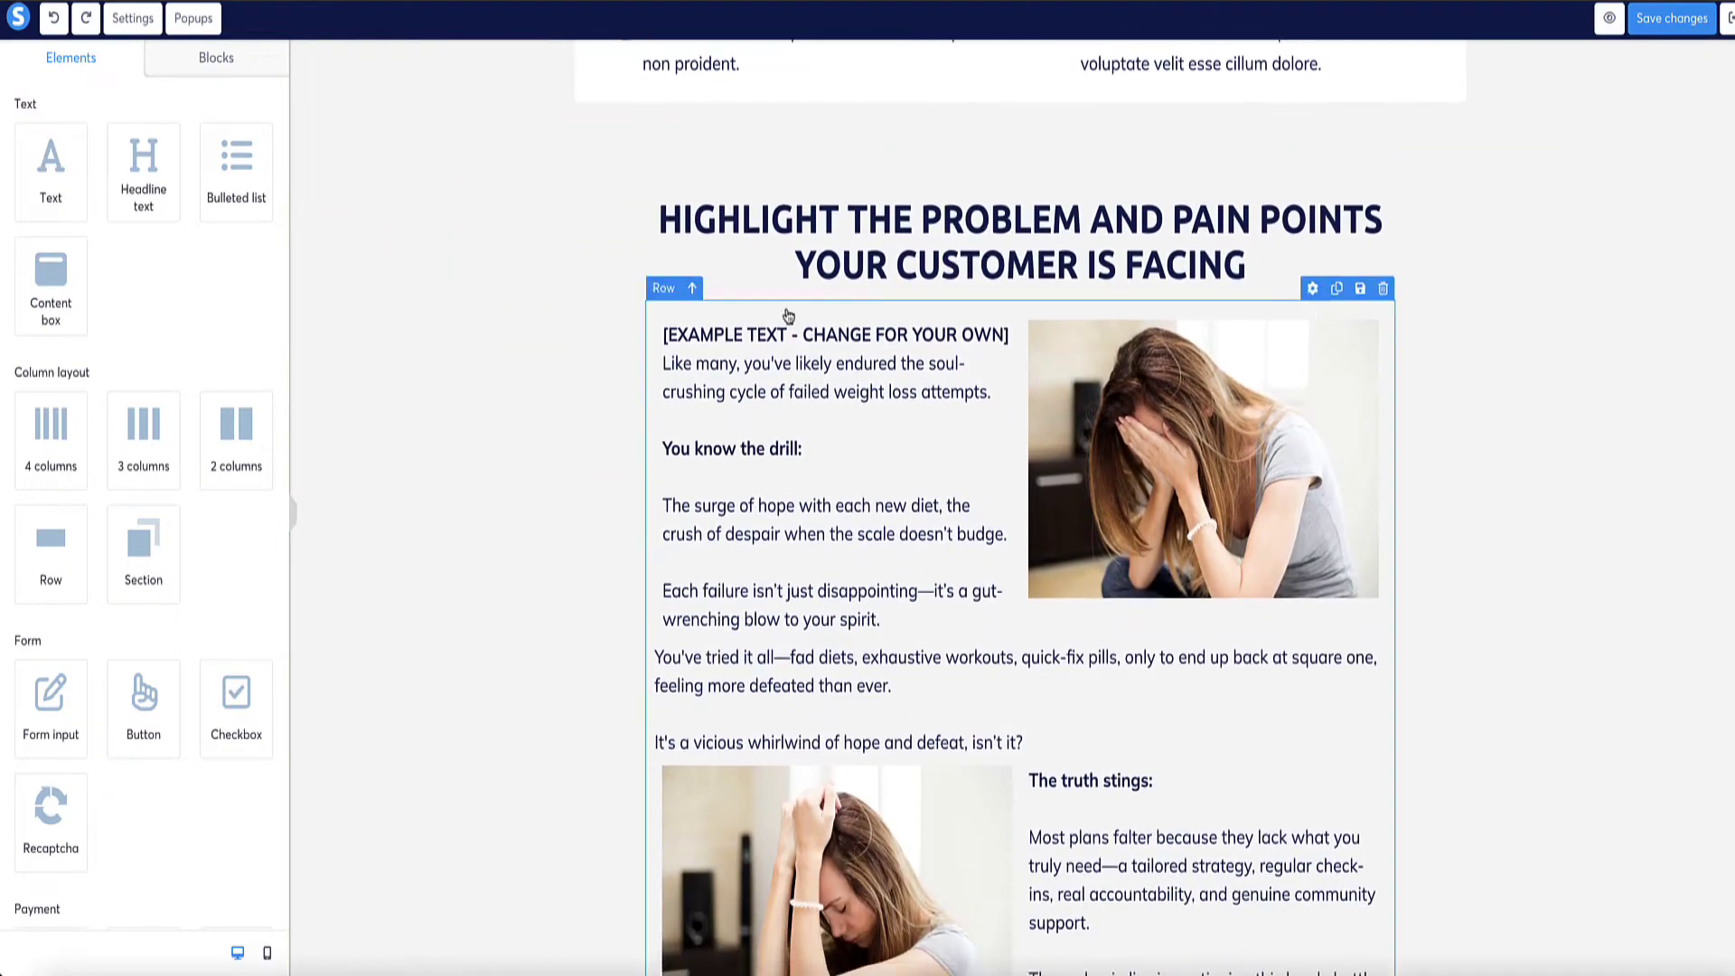
scroll(418, 424, down, 2)
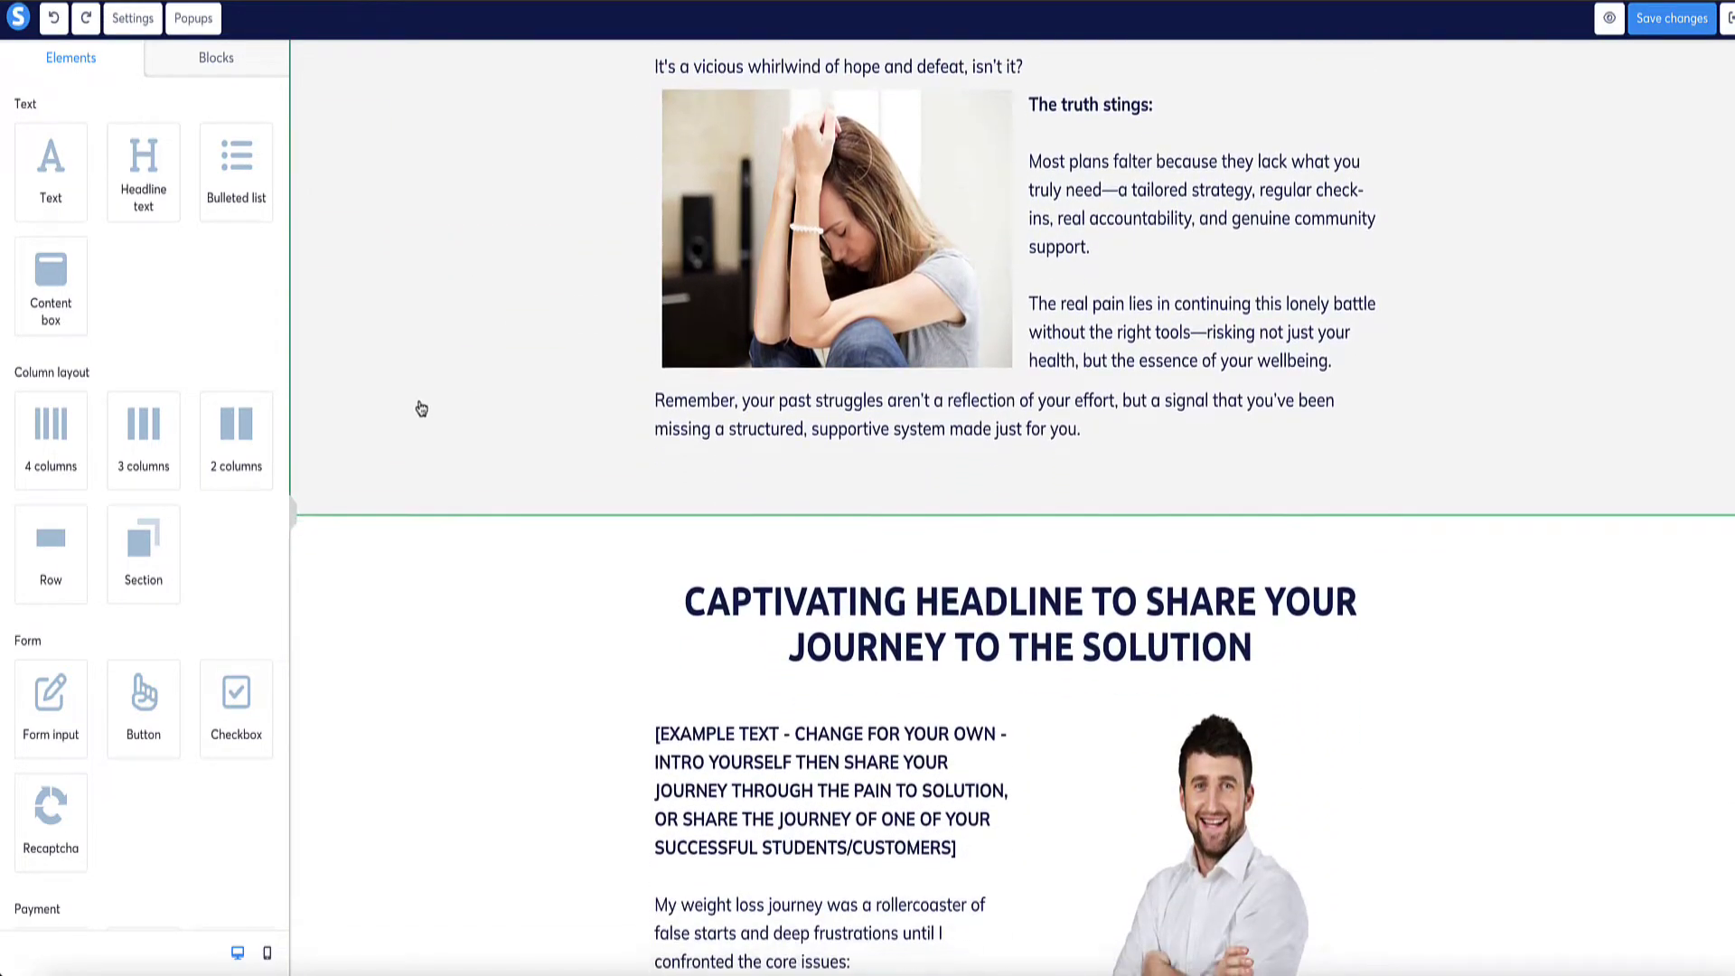
scroll(426, 424, up, 1)
click(743, 353)
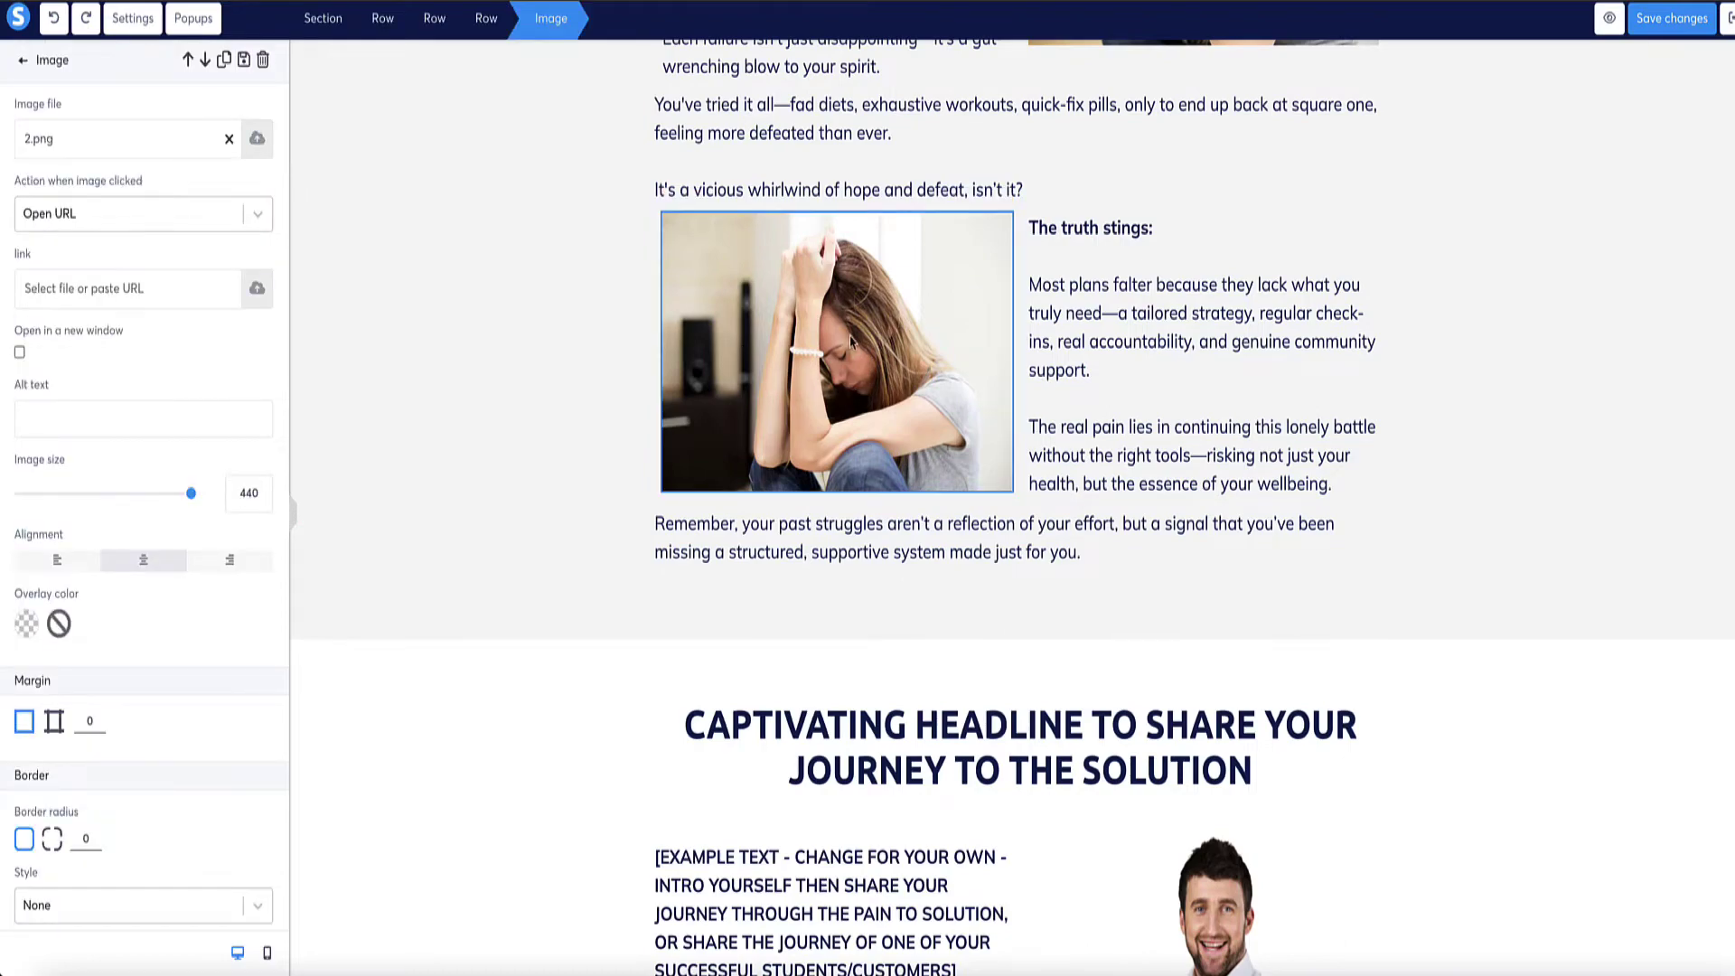
key(Escape)
scroll(476, 317, up, 7)
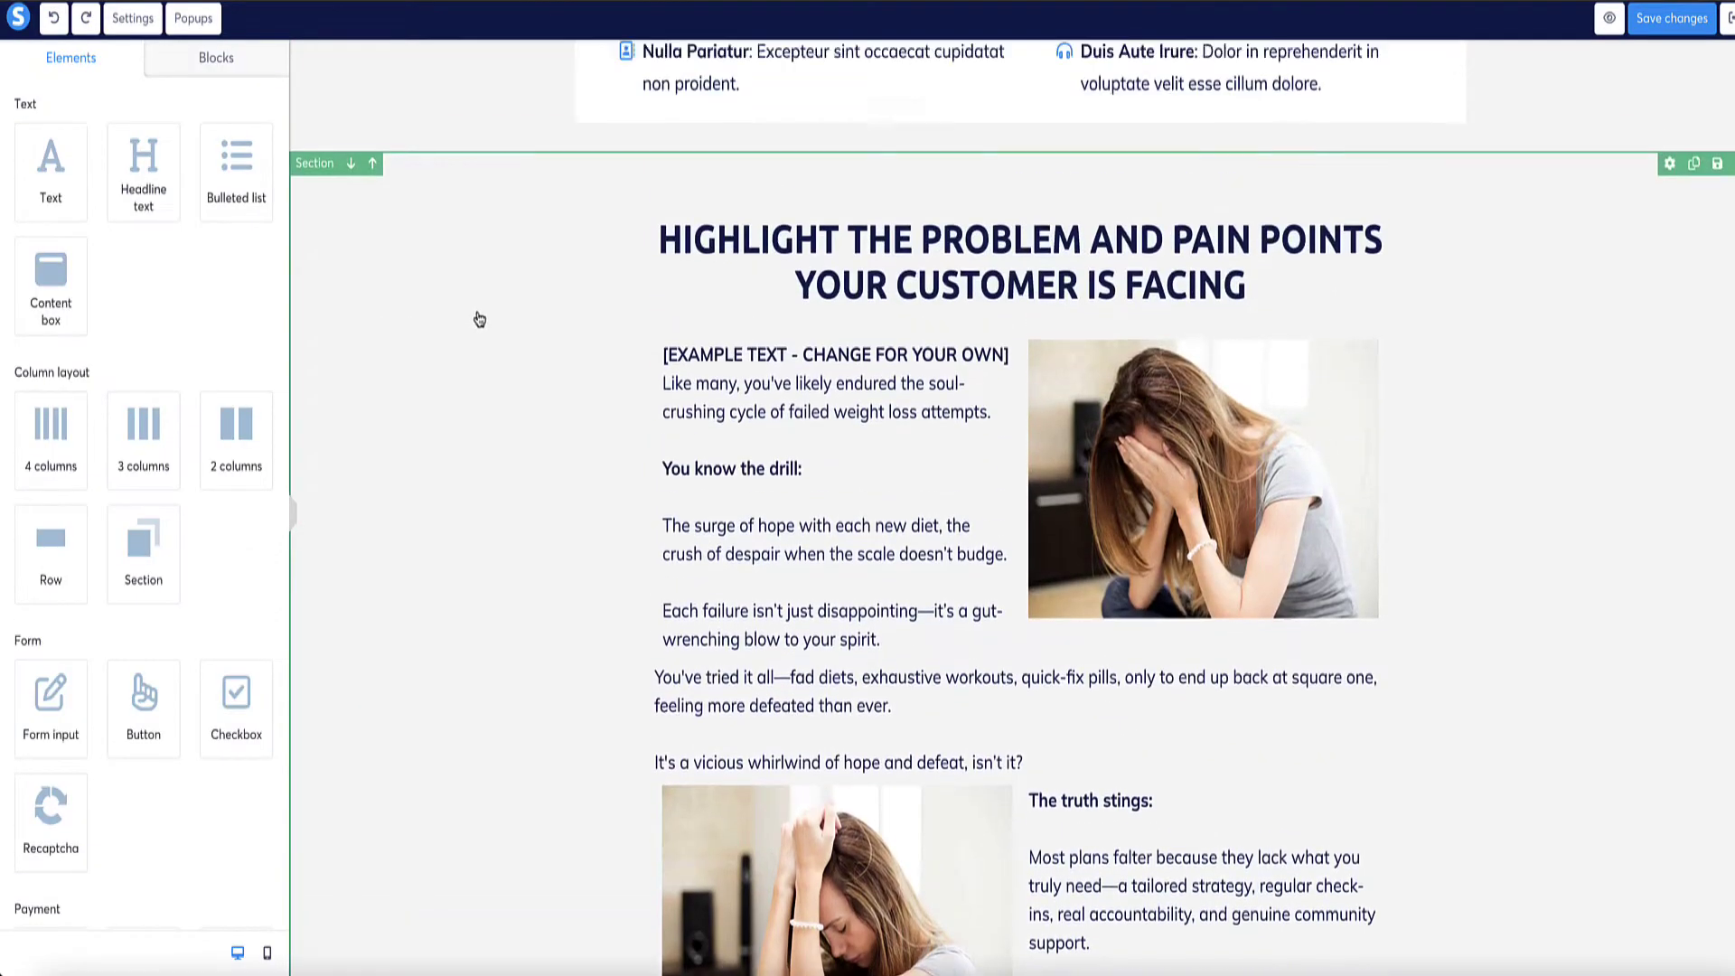
scroll(534, 443, down, 12)
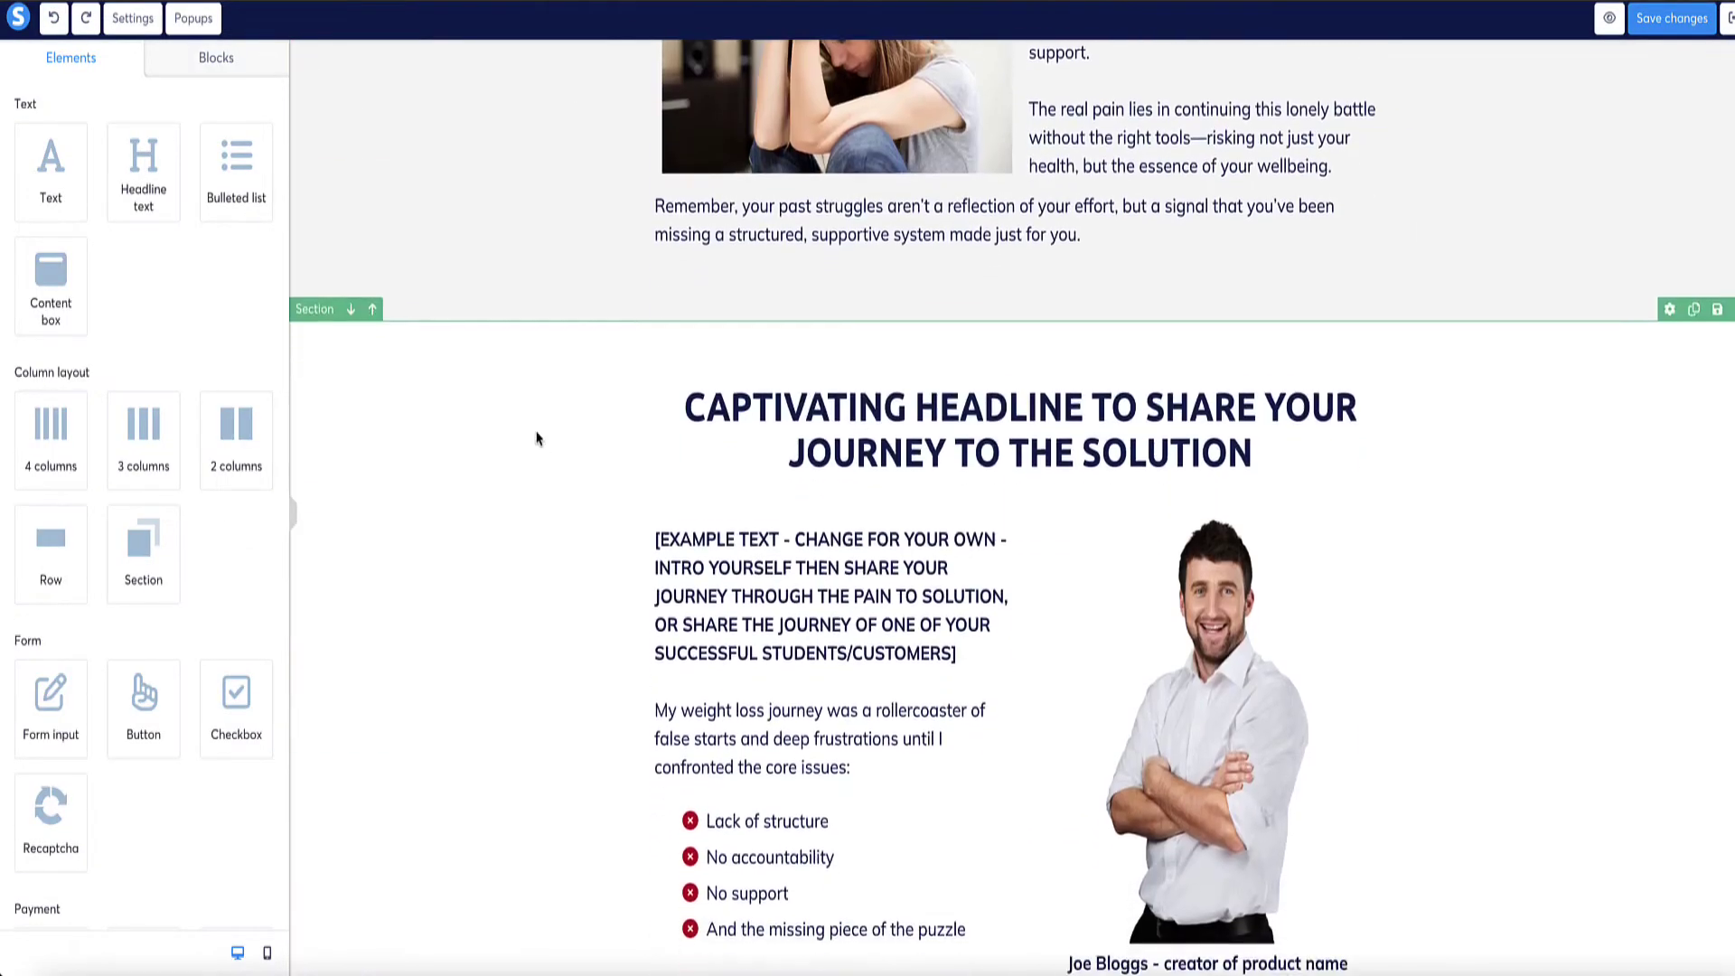
scroll(794, 532, down, 3)
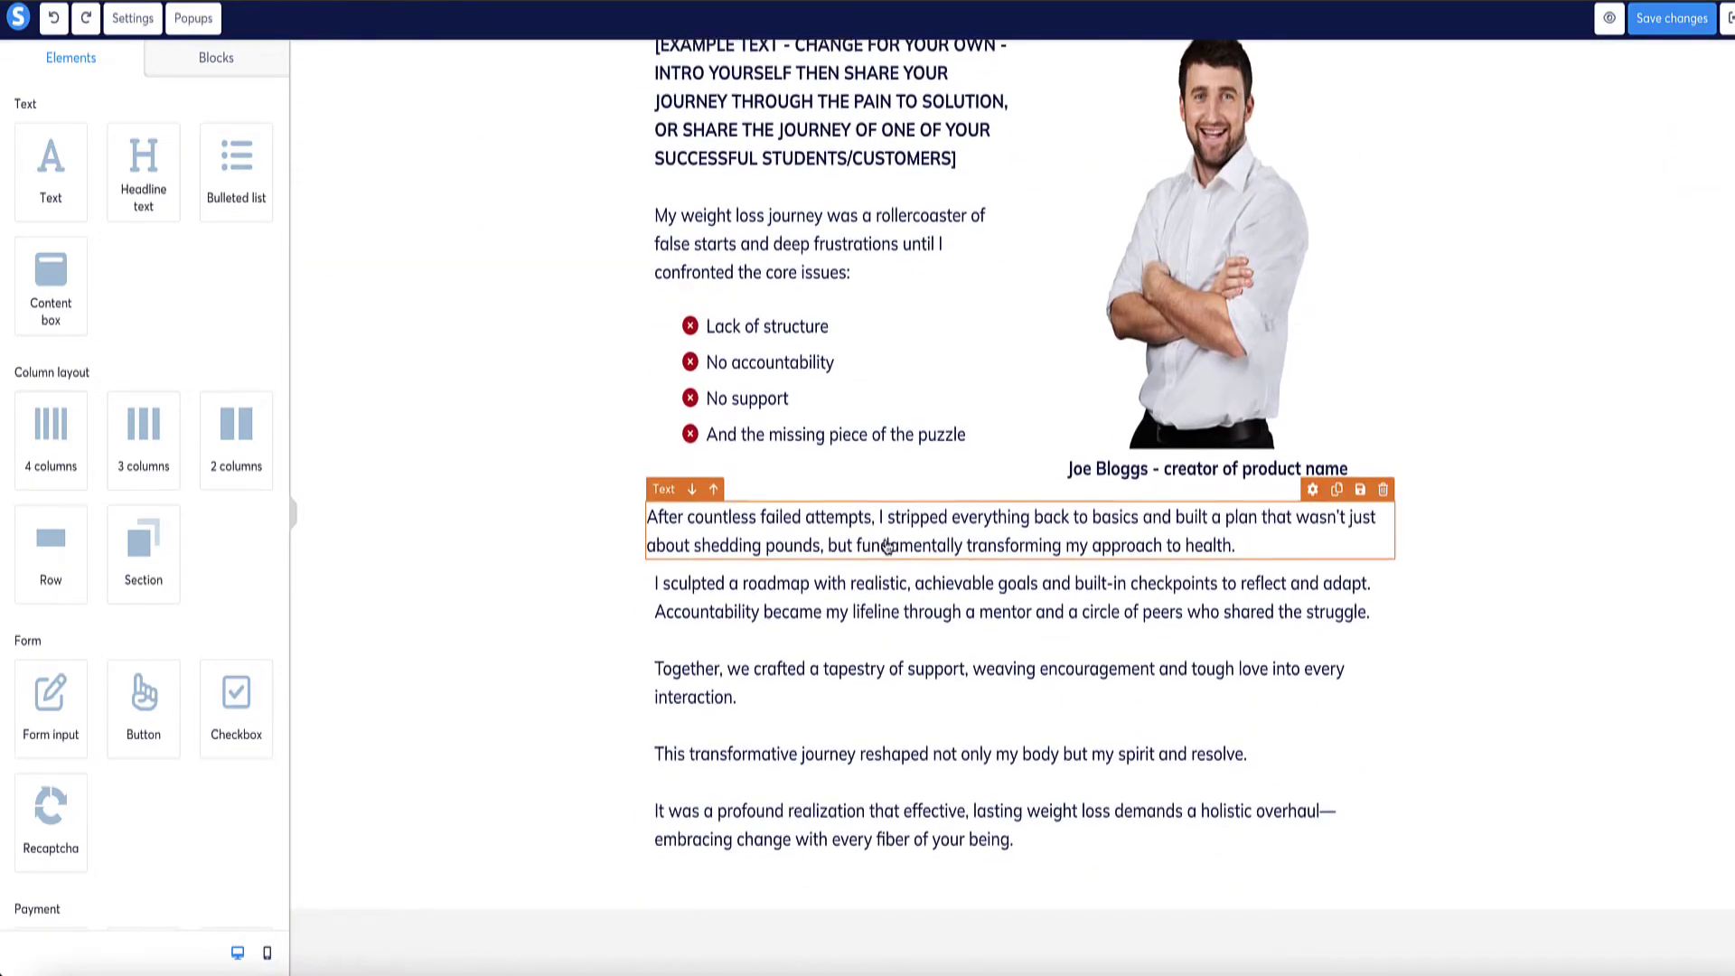
scroll(858, 506, up, 3)
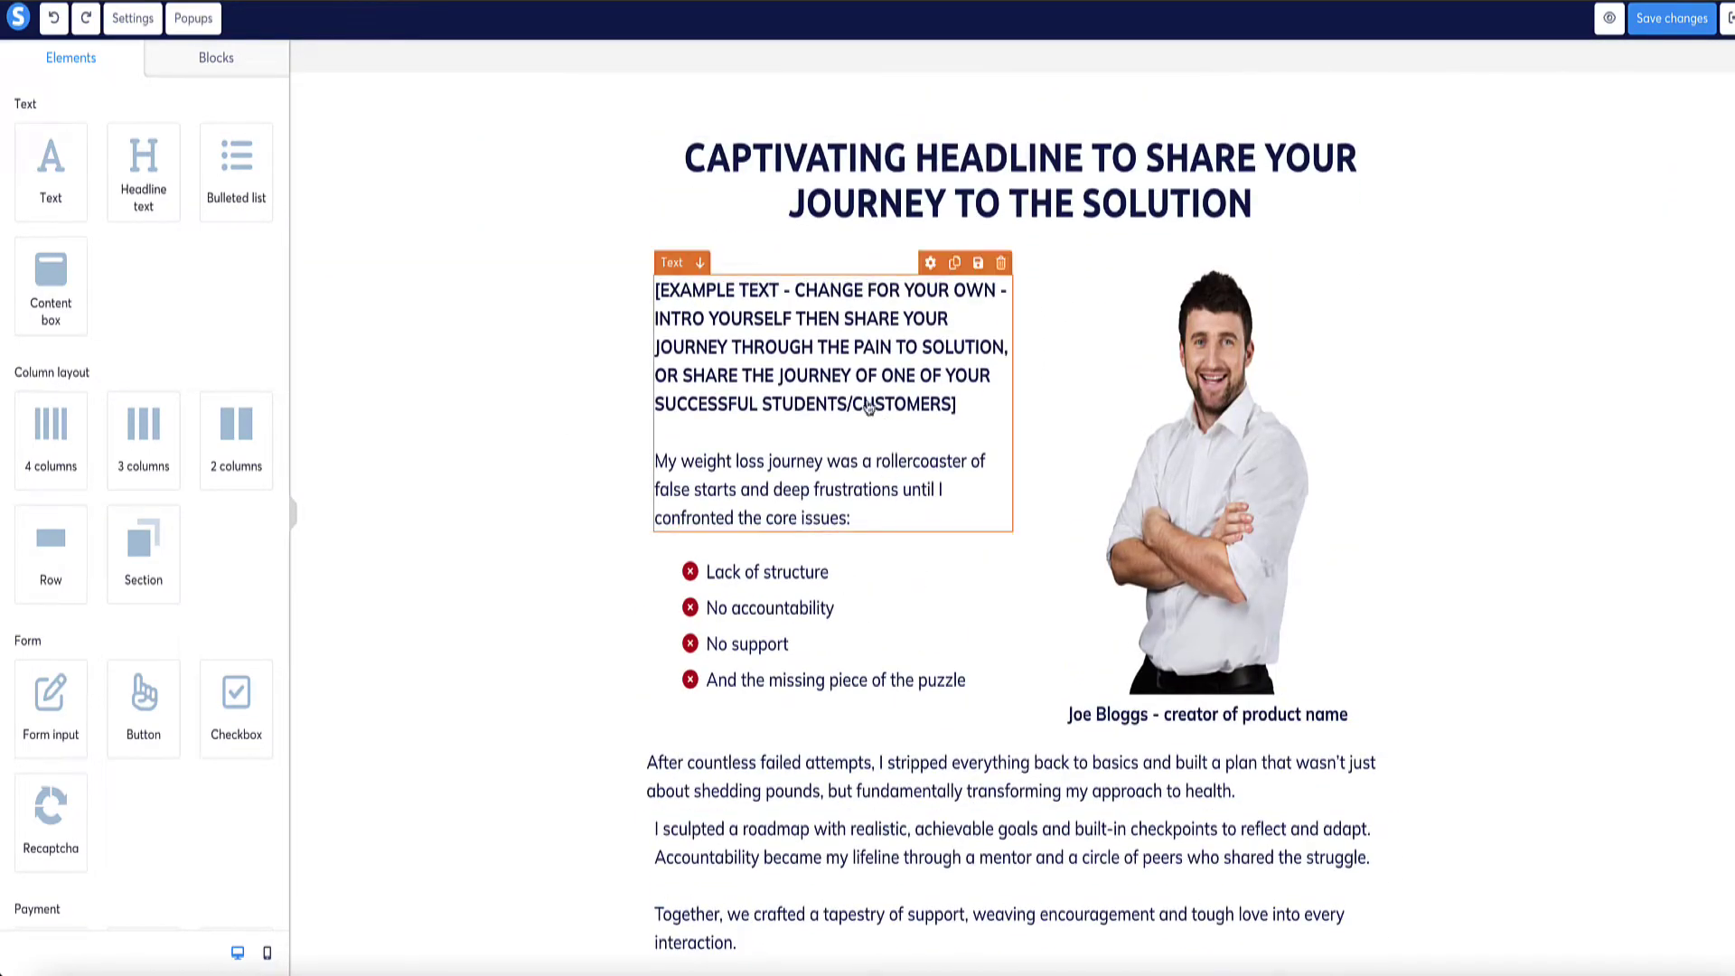
scroll(452, 500, down, 9)
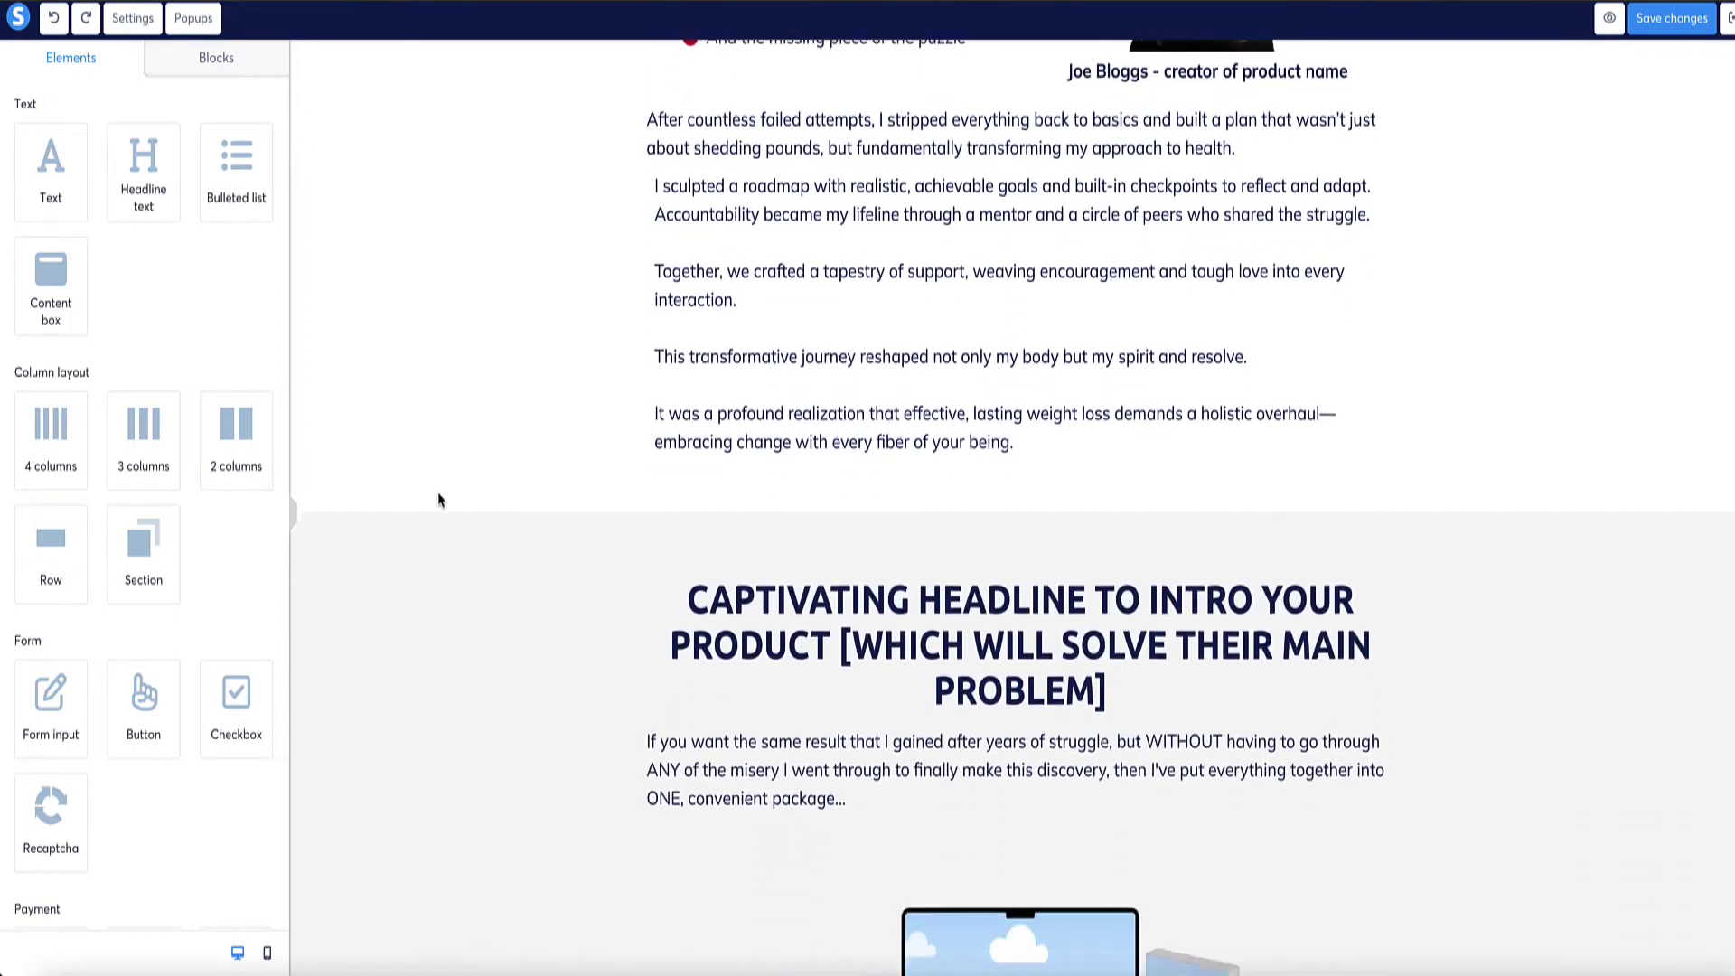
scroll(452, 500, down, 3)
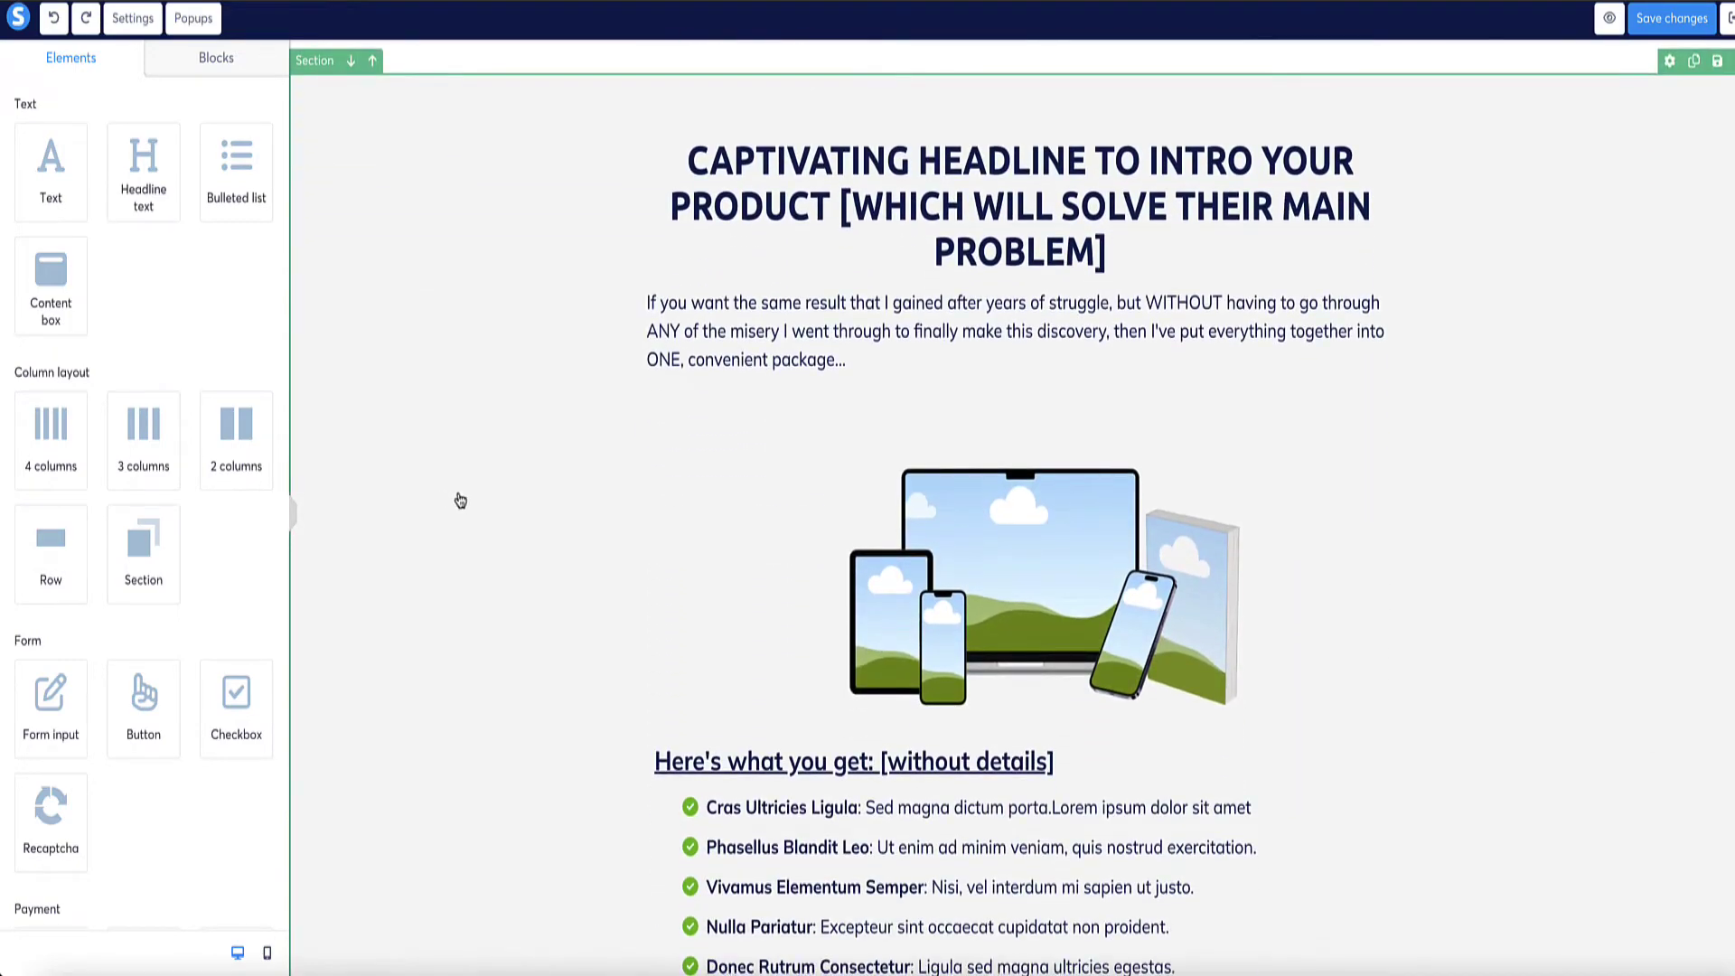
scroll(471, 499, down, 5)
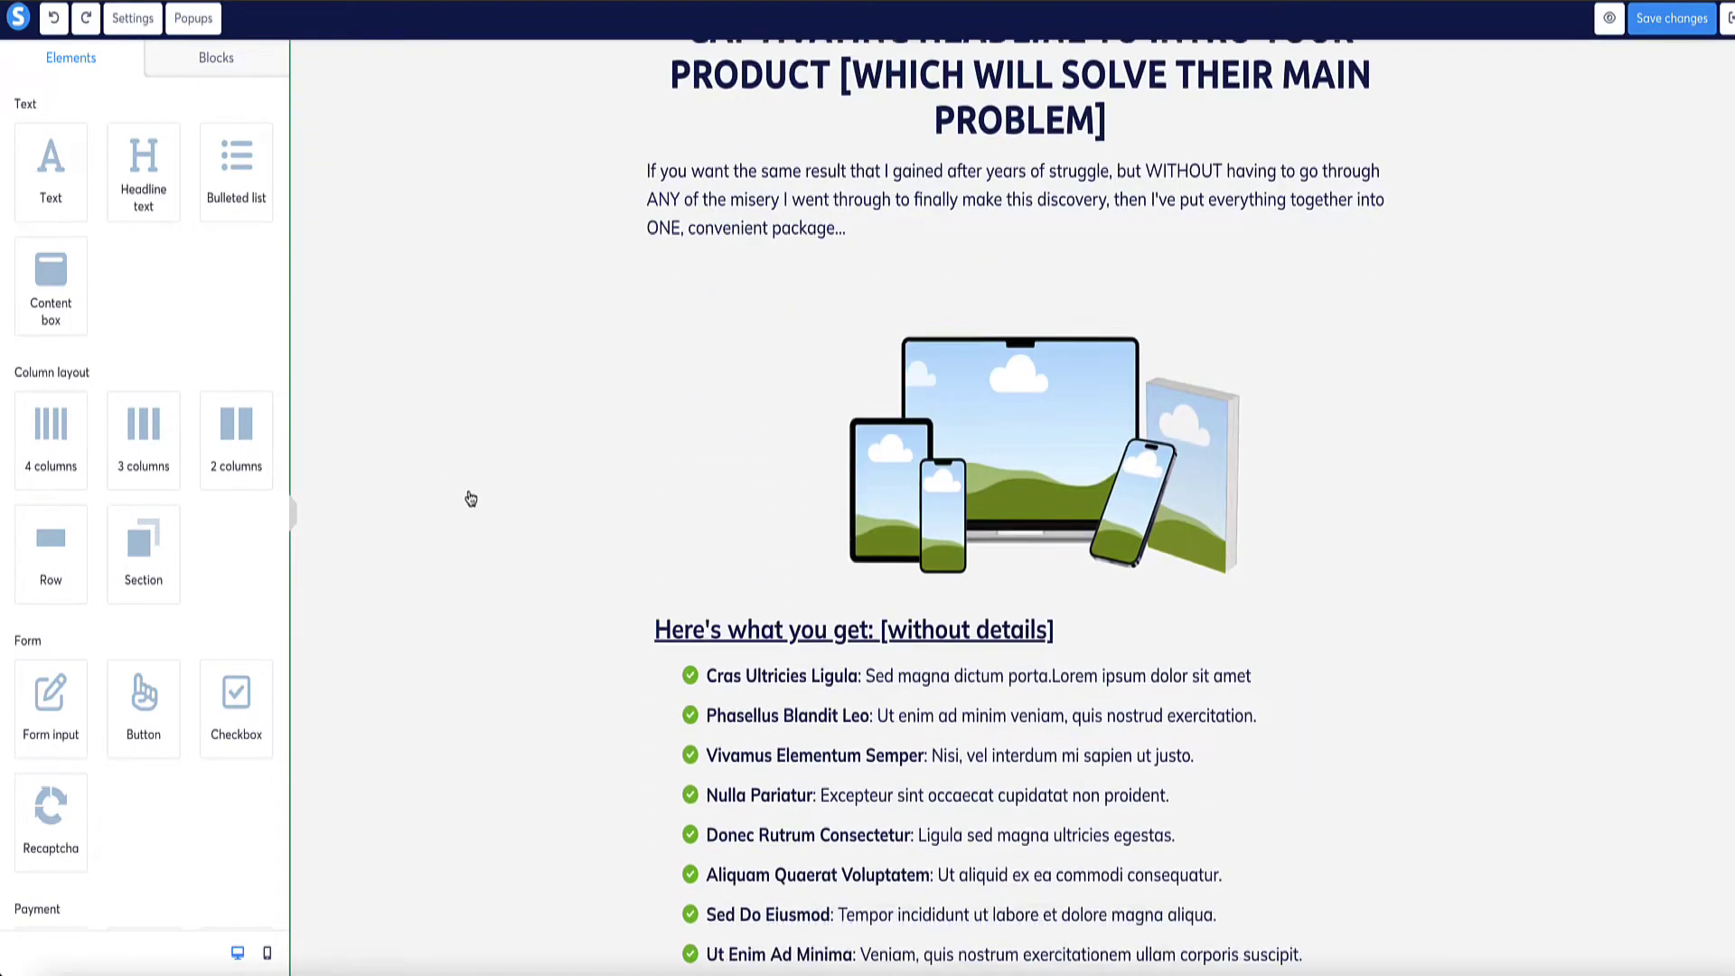
scroll(471, 499, down, 3)
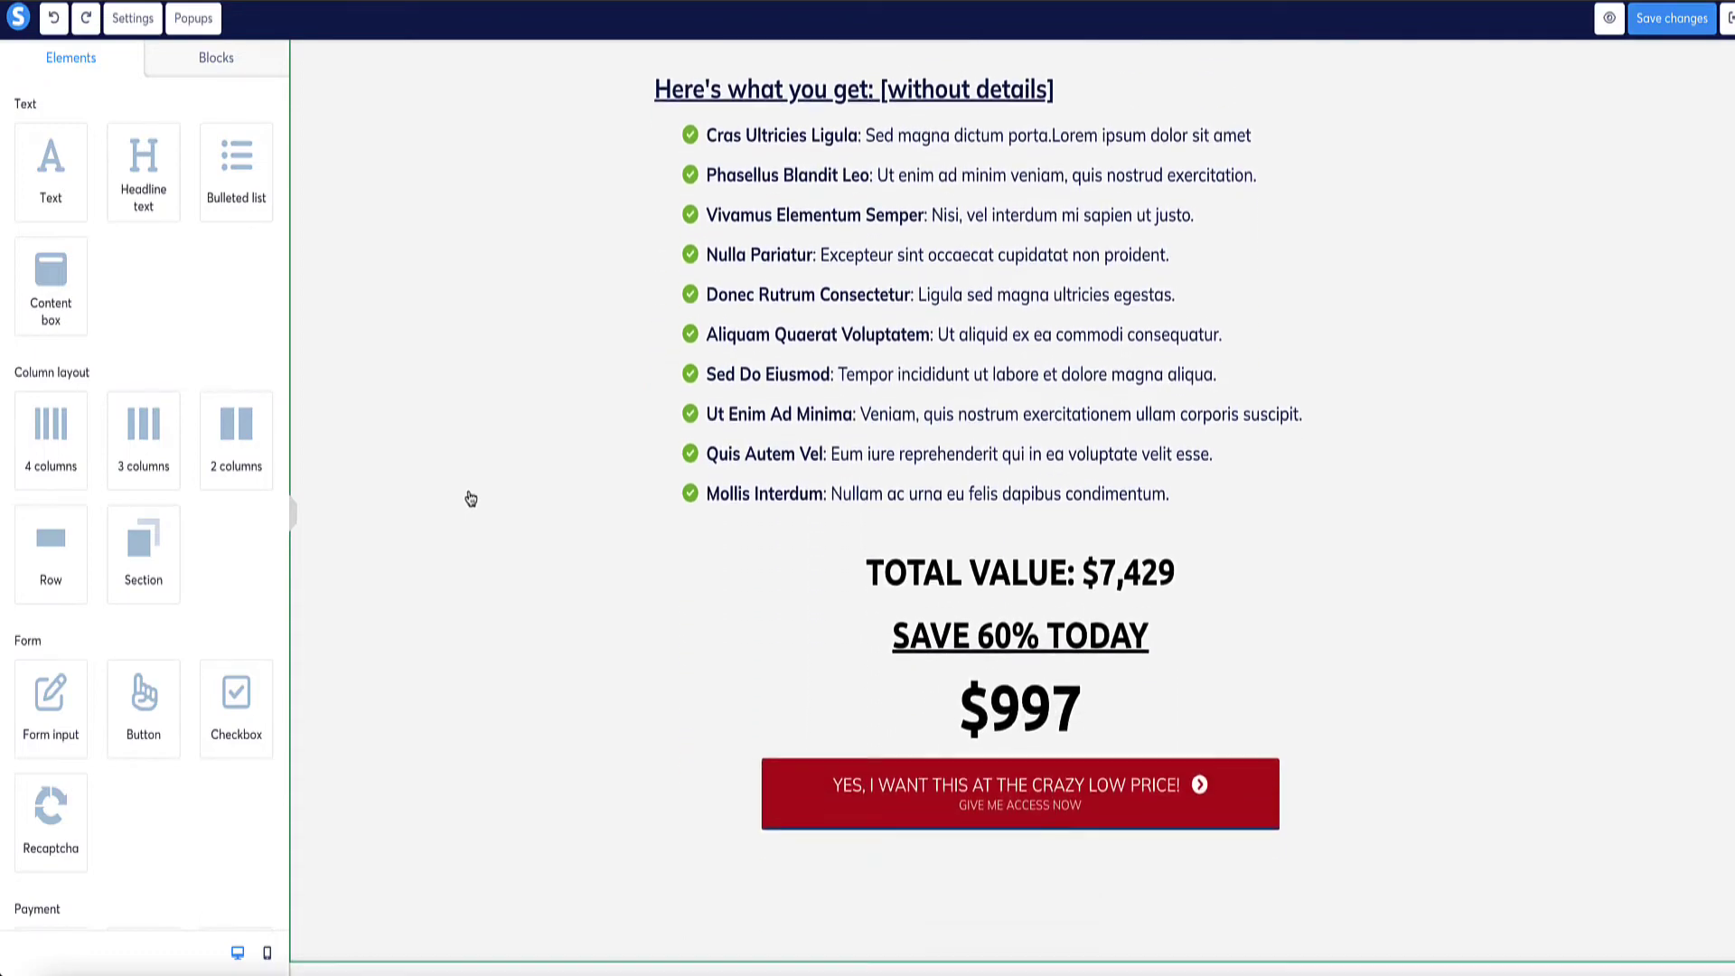
scroll(469, 496, down, 1)
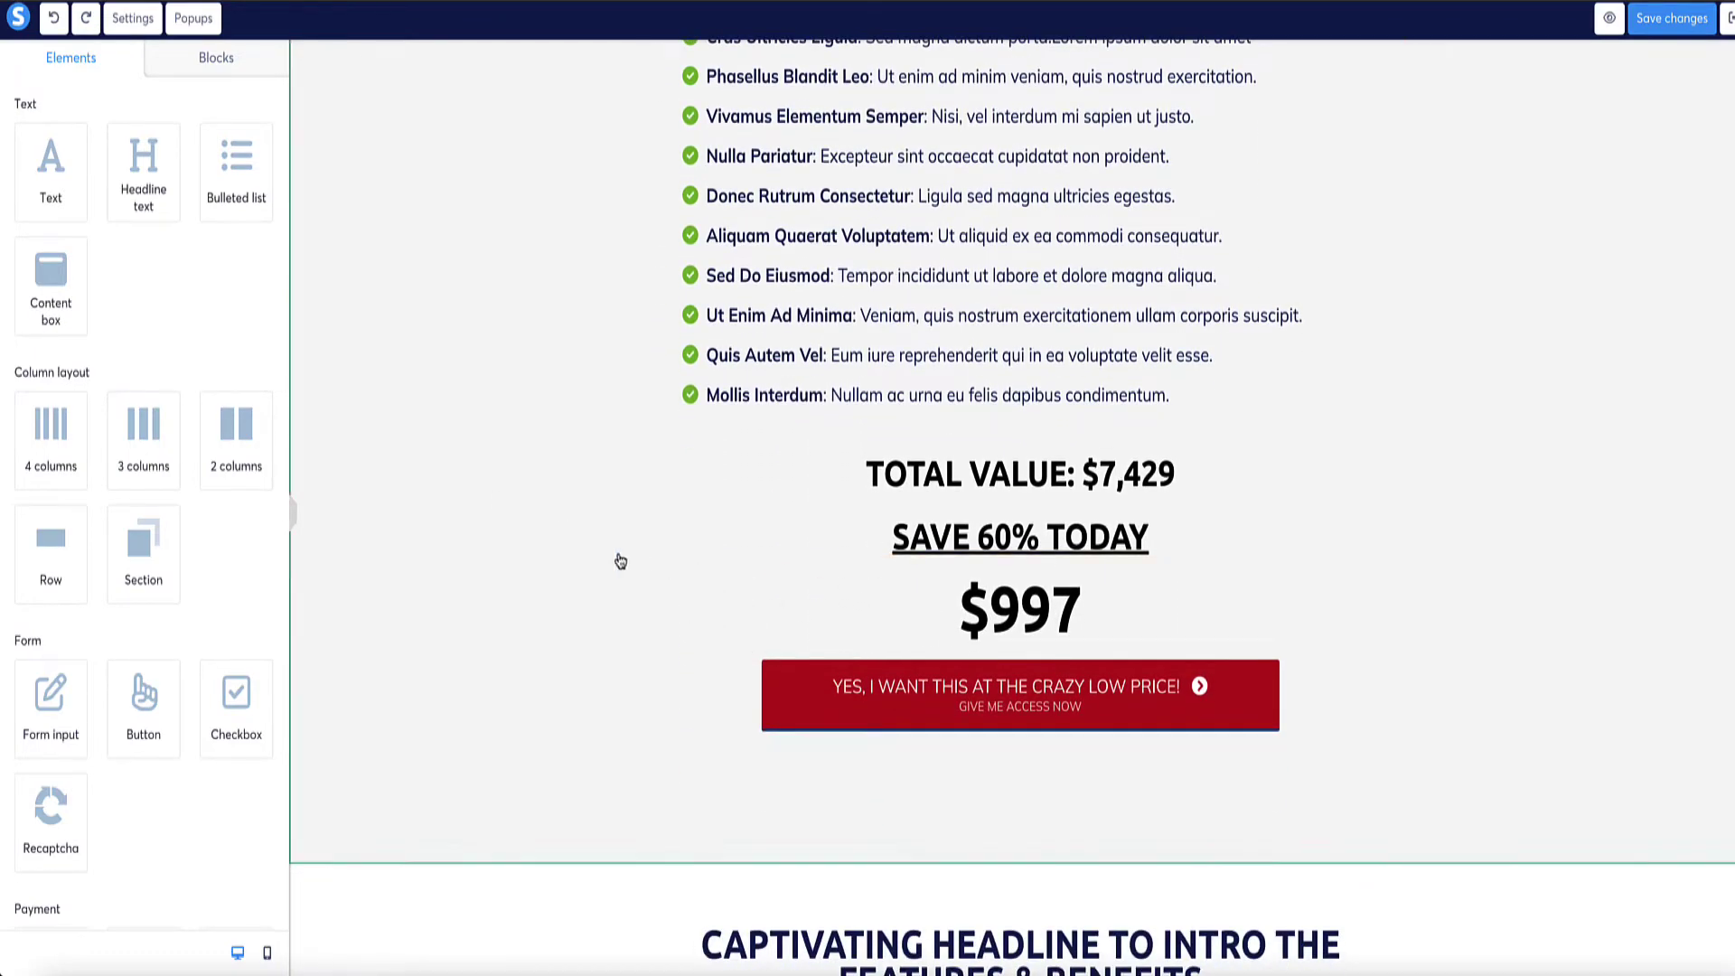
scroll(533, 545, down, 8)
scroll(542, 544, down, 10)
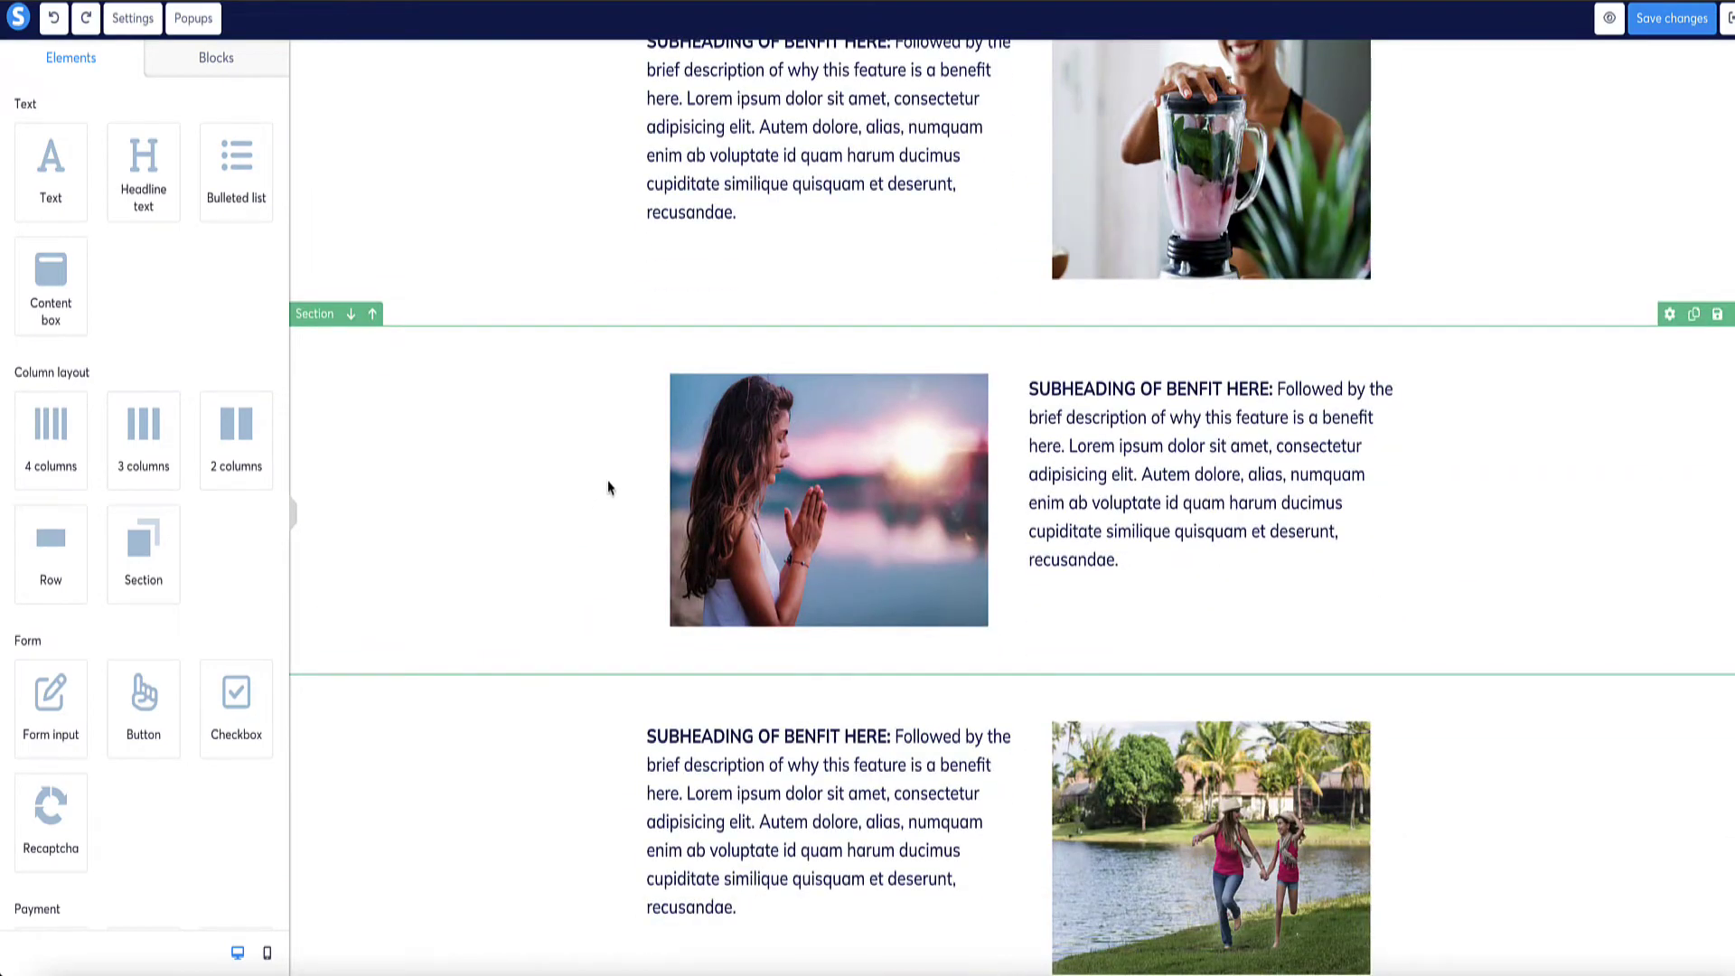
scroll(608, 488, down, 2)
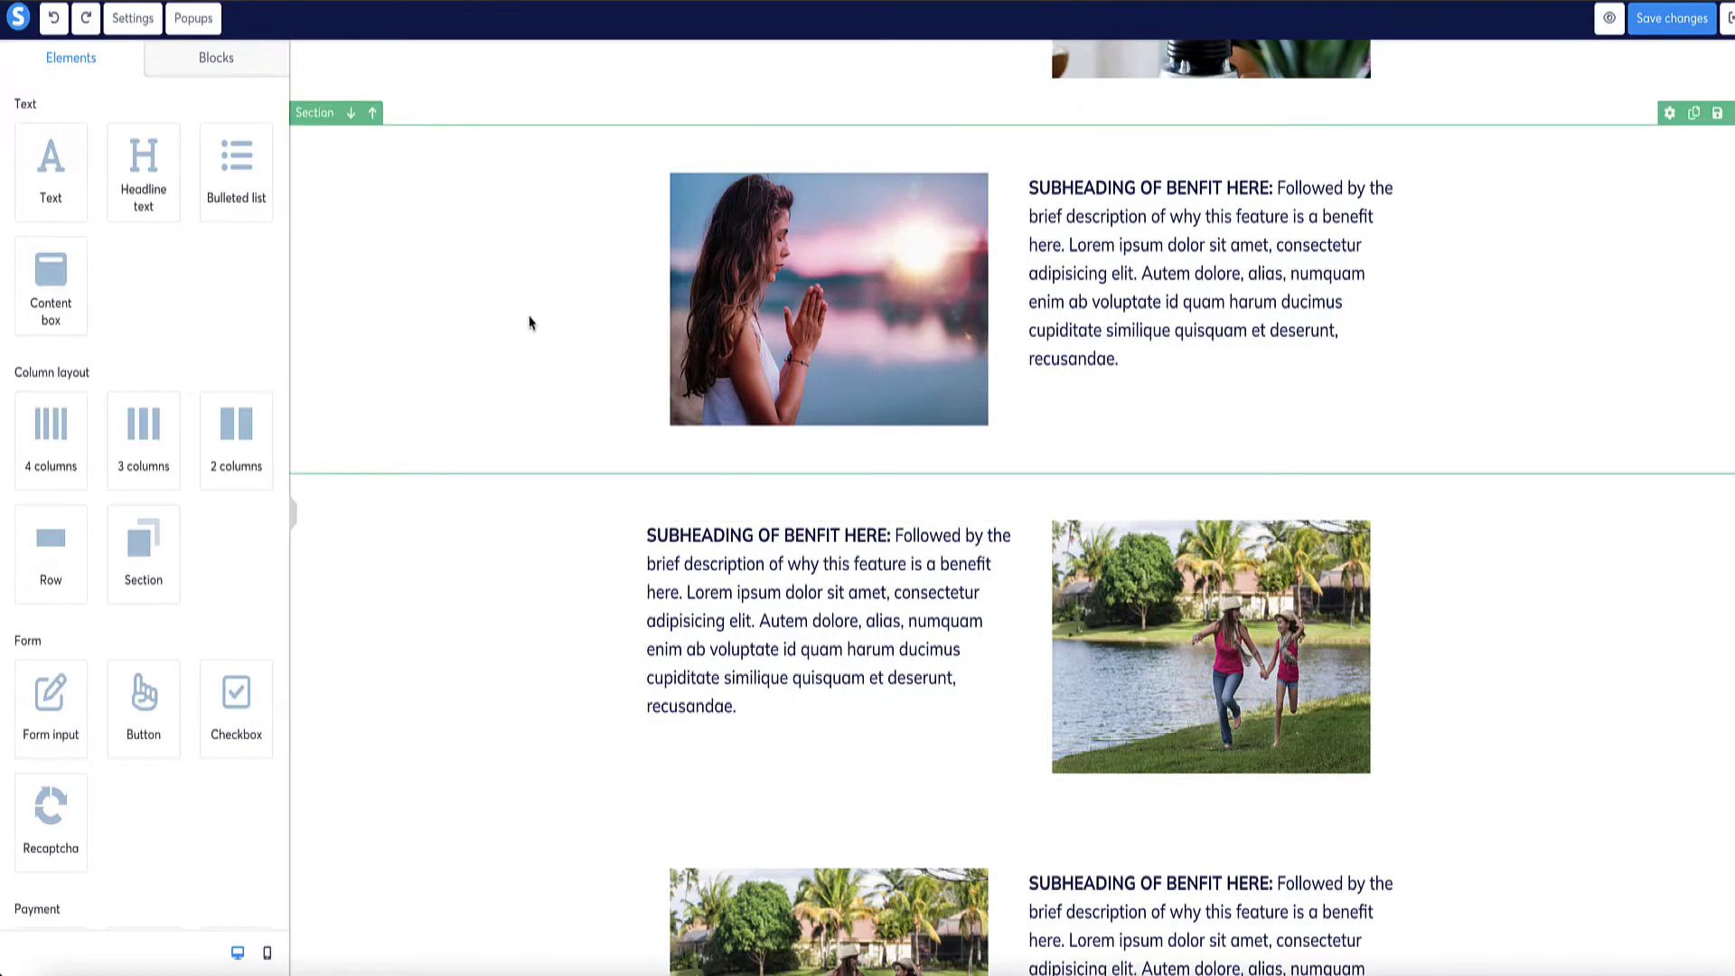
scroll(567, 596, down, 5)
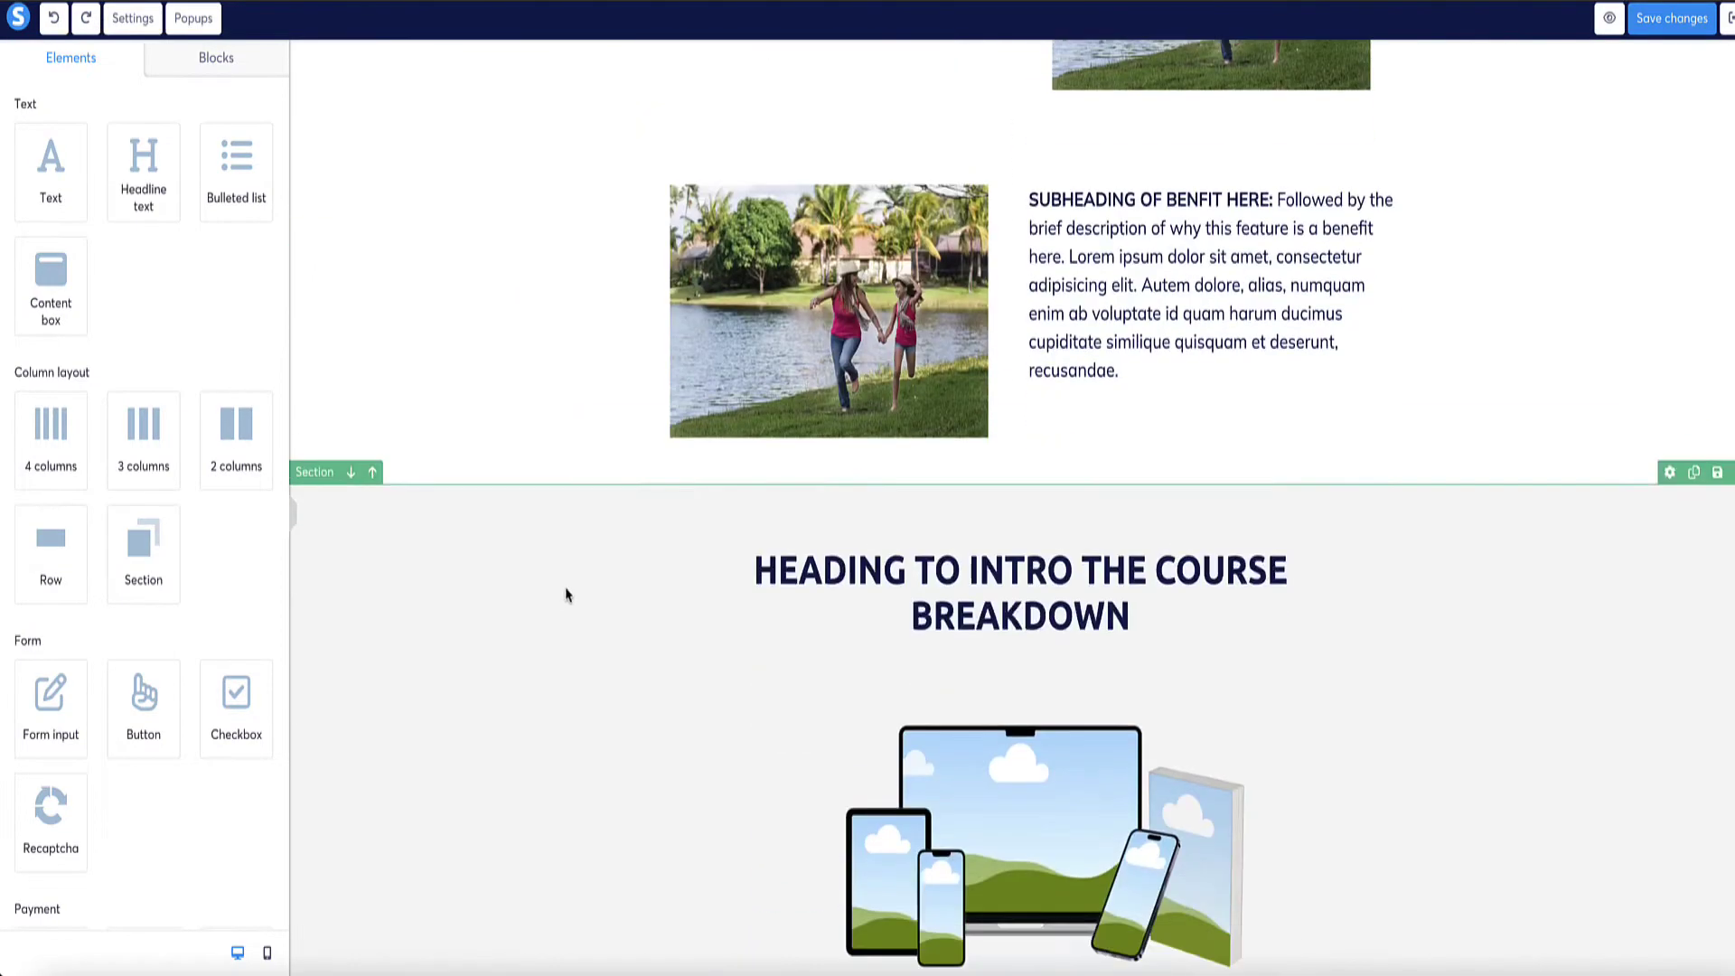
scroll(567, 594, down, 7)
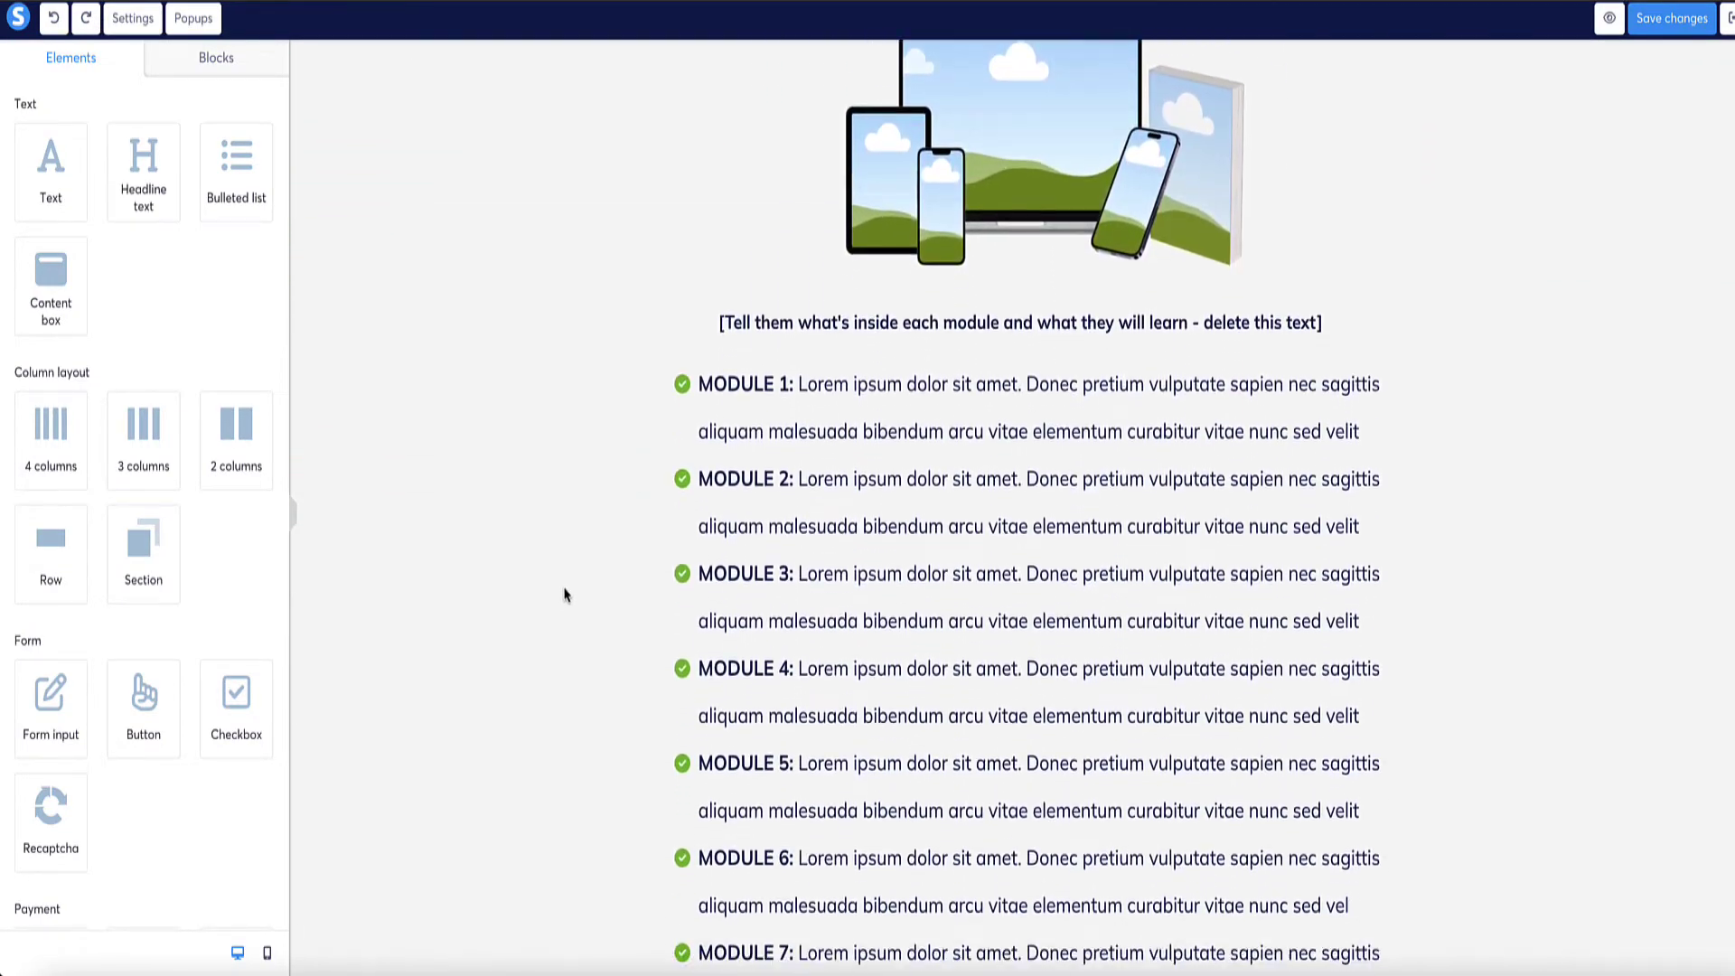
scroll(566, 595, up, 3)
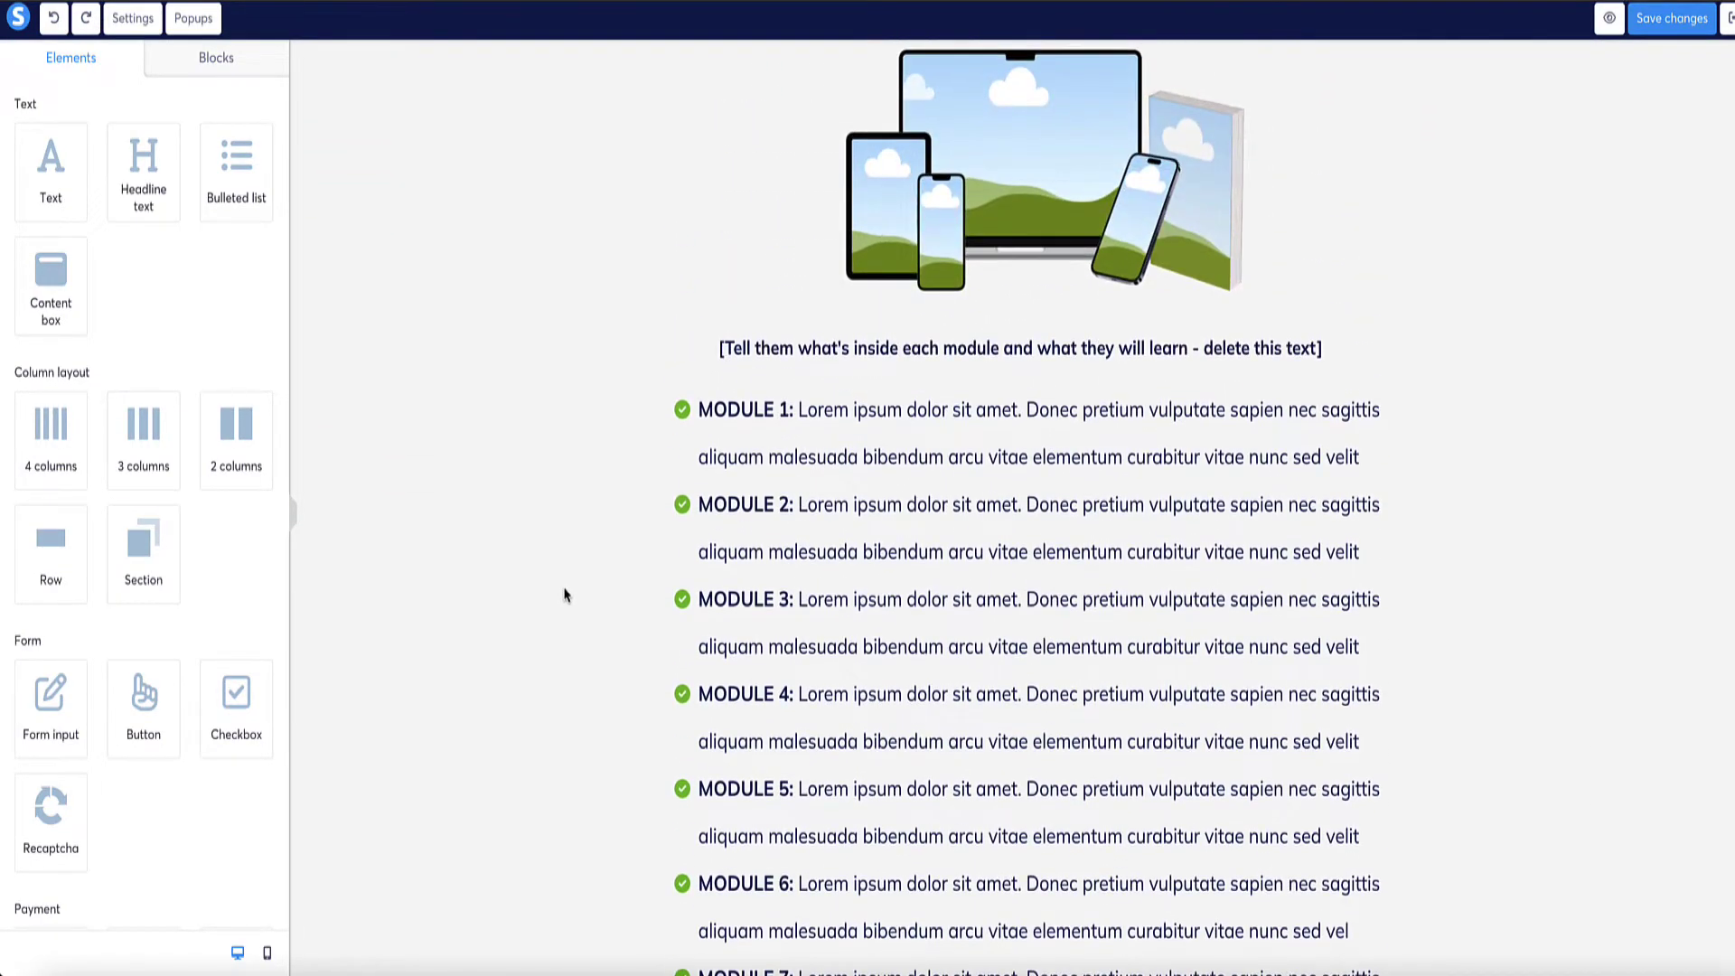
scroll(567, 595, up, 2)
scroll(567, 594, down, 6)
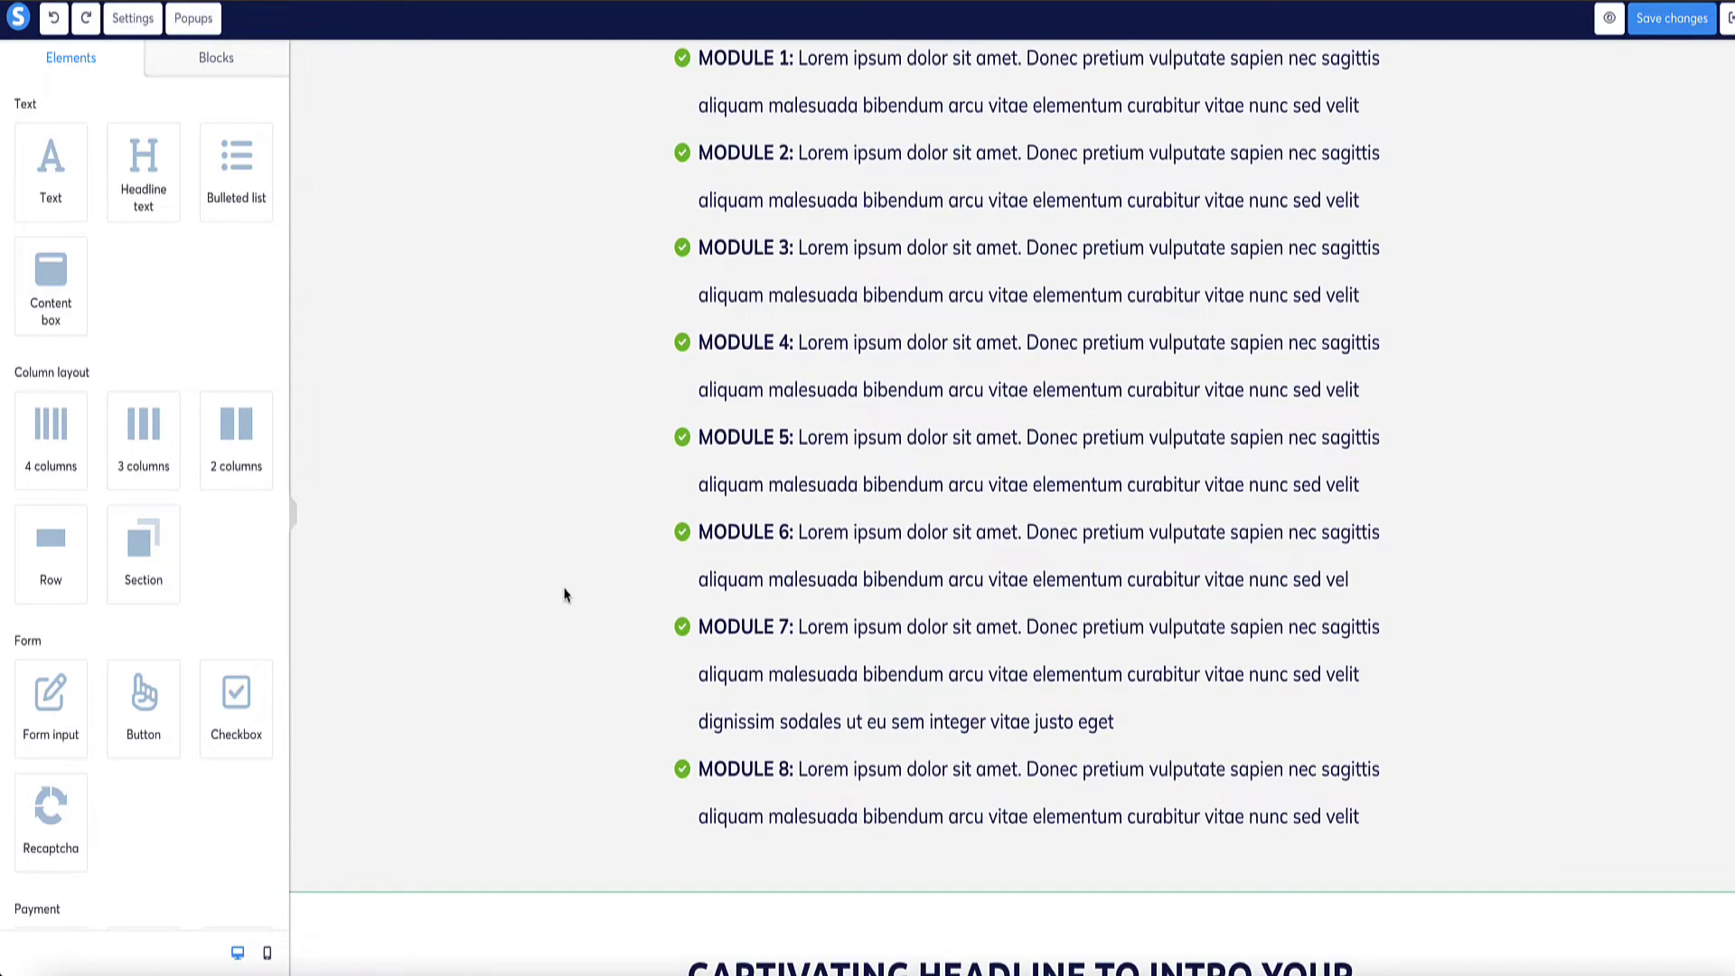
scroll(567, 594, down, 8)
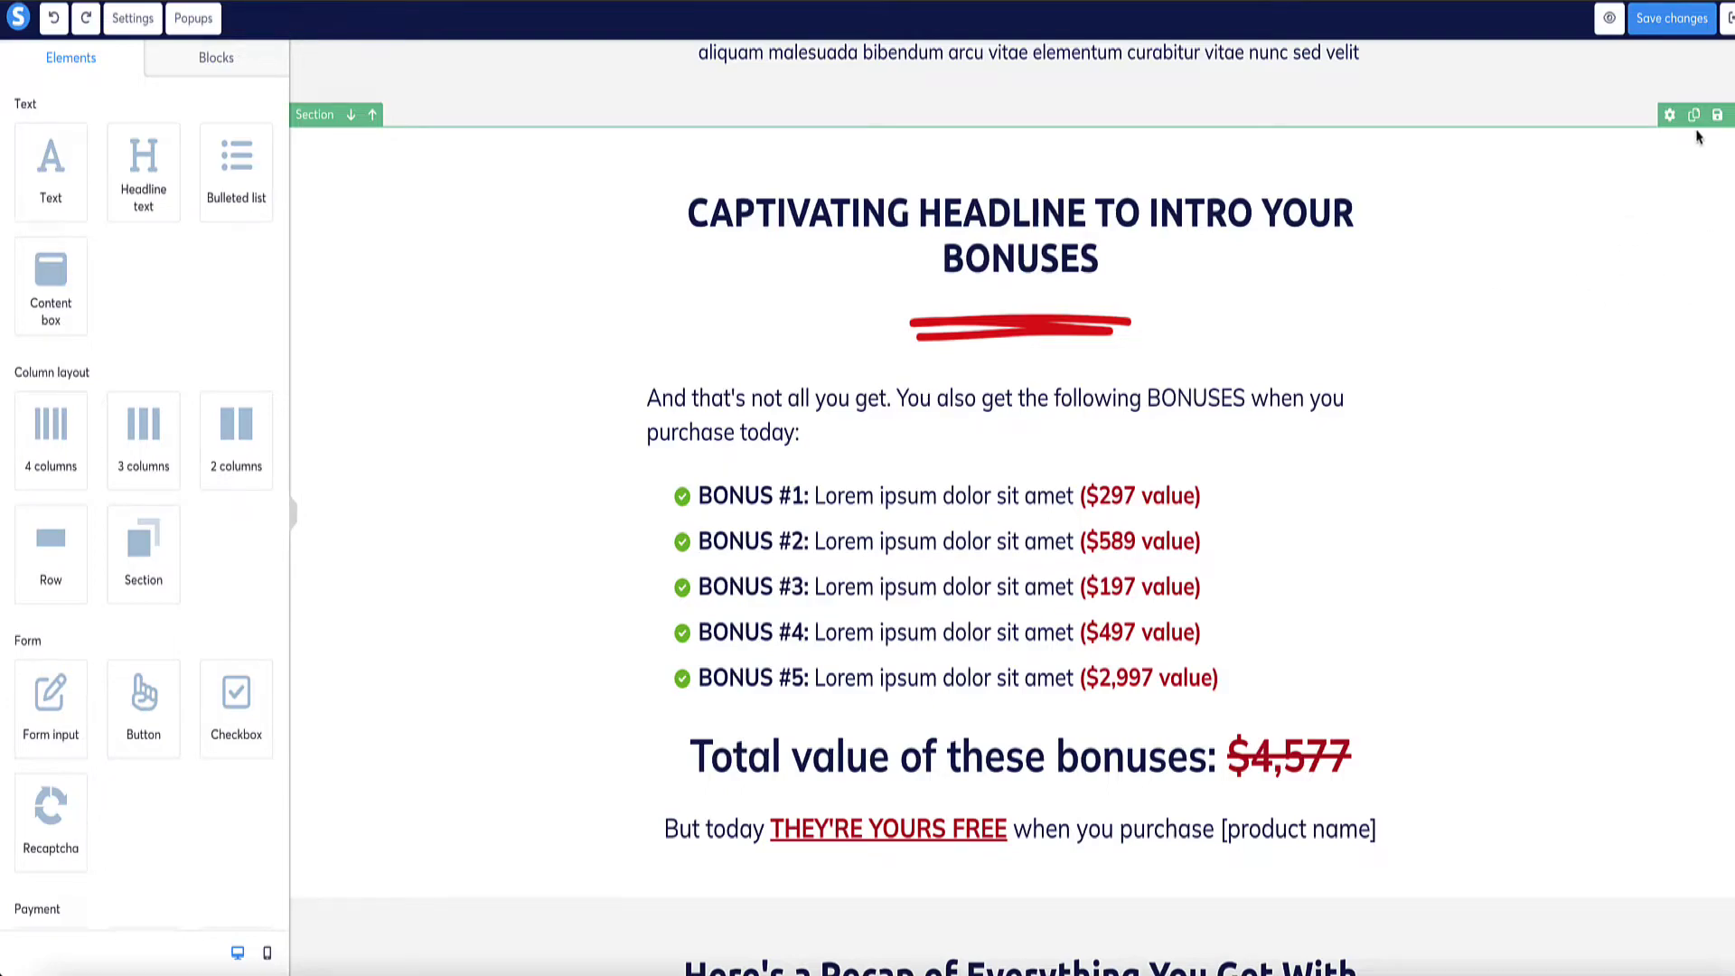
scroll(573, 376, down, 9)
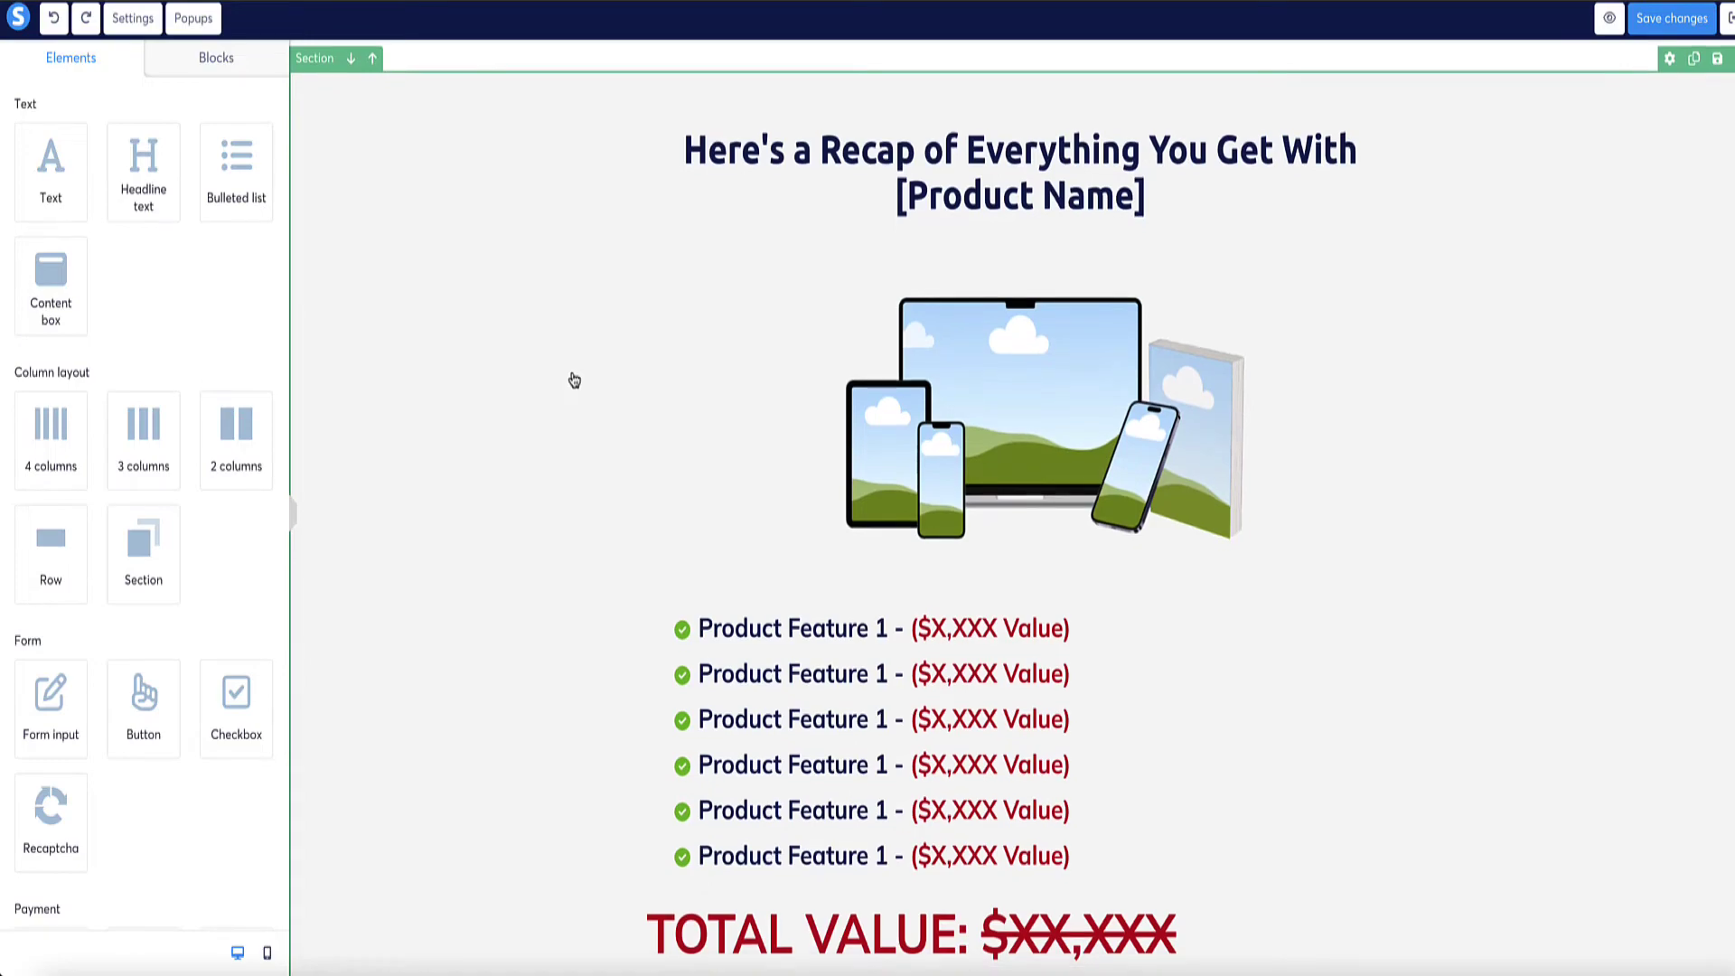
scroll(573, 376, down, 6)
scroll(572, 407, down, 9)
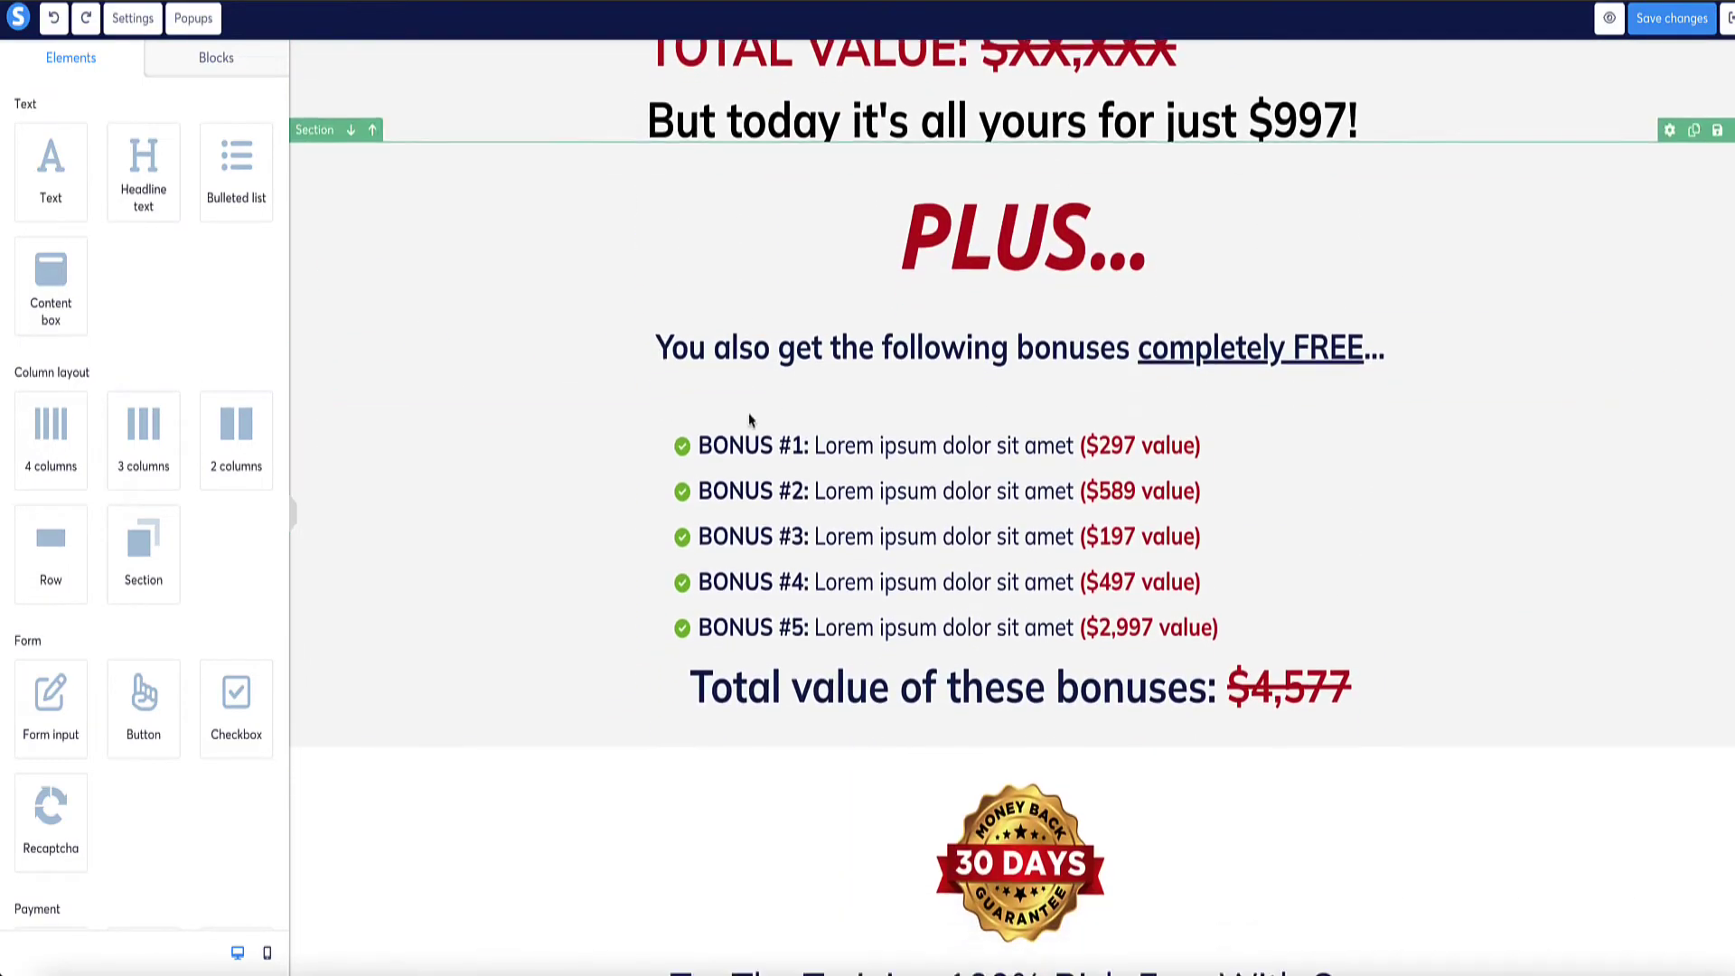
scroll(571, 412, down, 5)
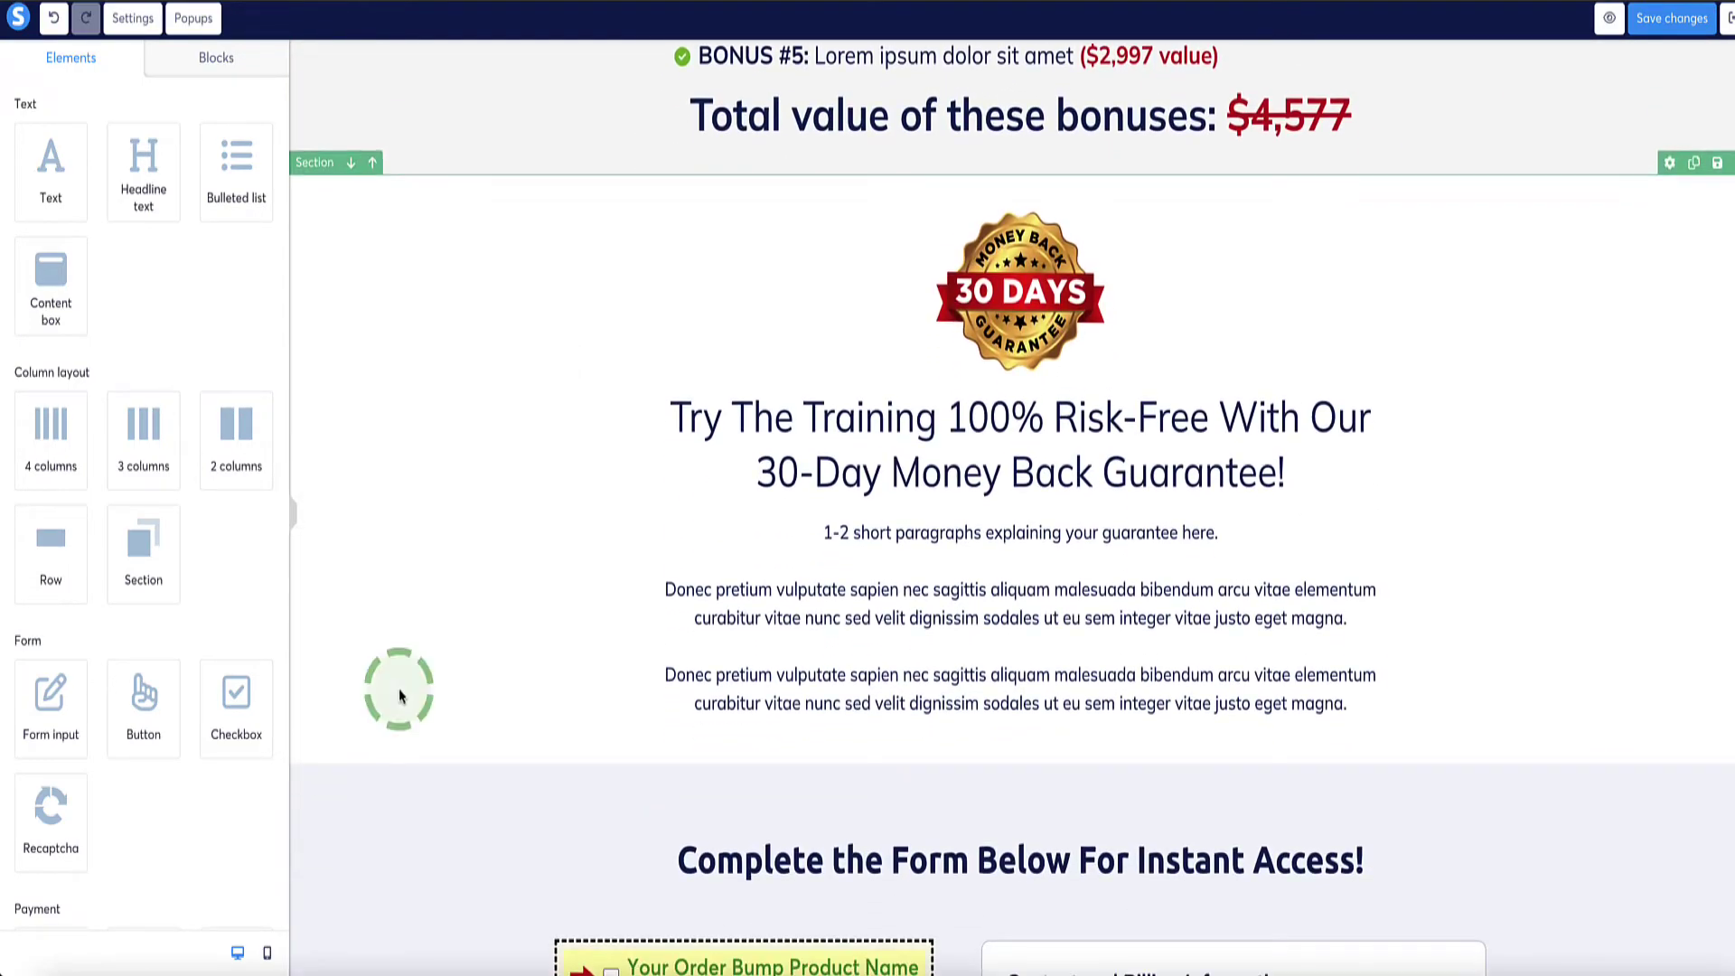
Step: Select the offer price element, save the order page, and exit to the Order Form step settings
scroll(416, 343, down, 3)
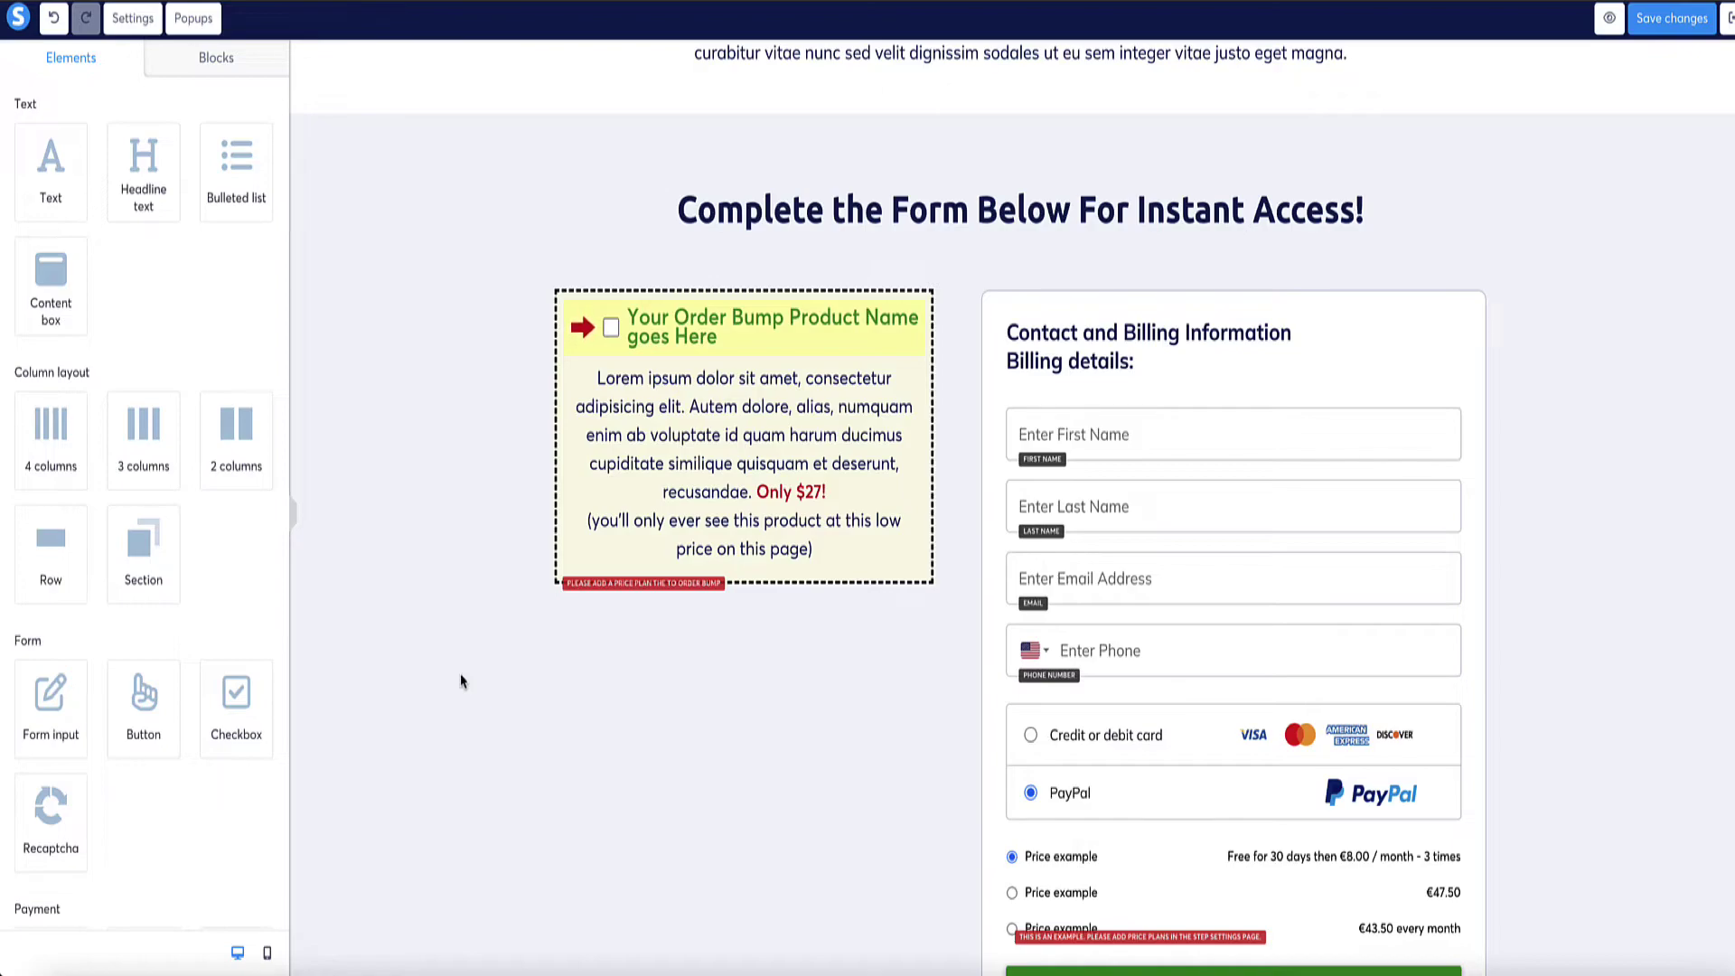
scroll(914, 817, down, 2)
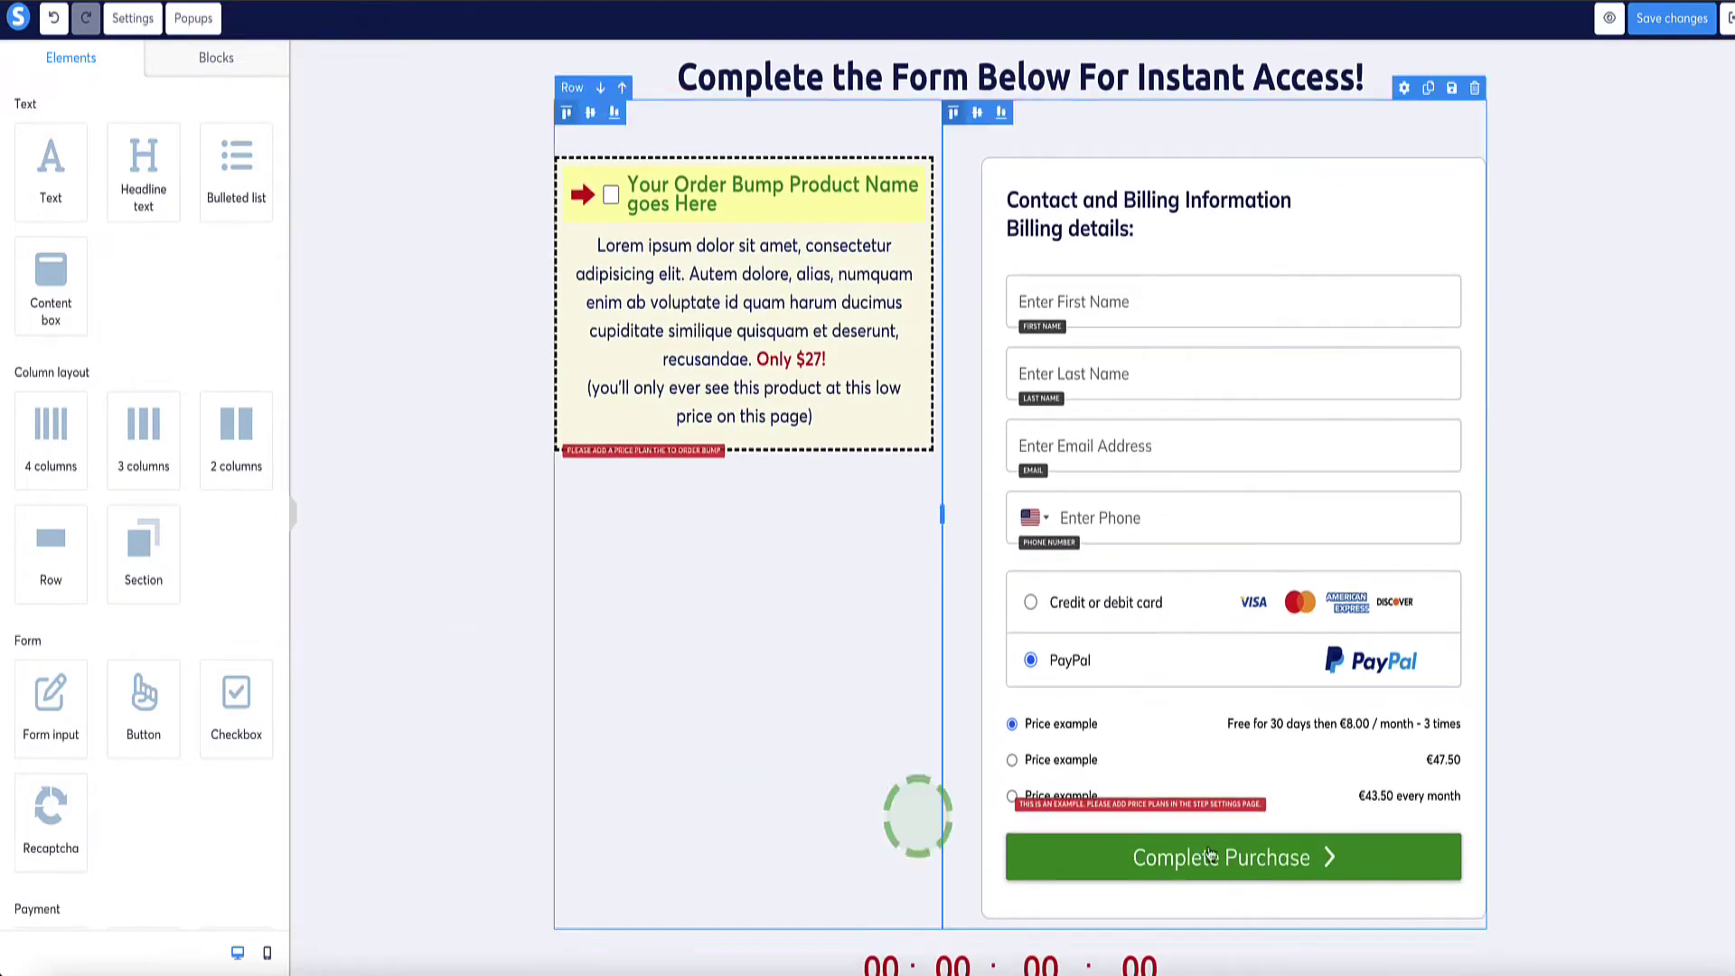
click(1234, 807)
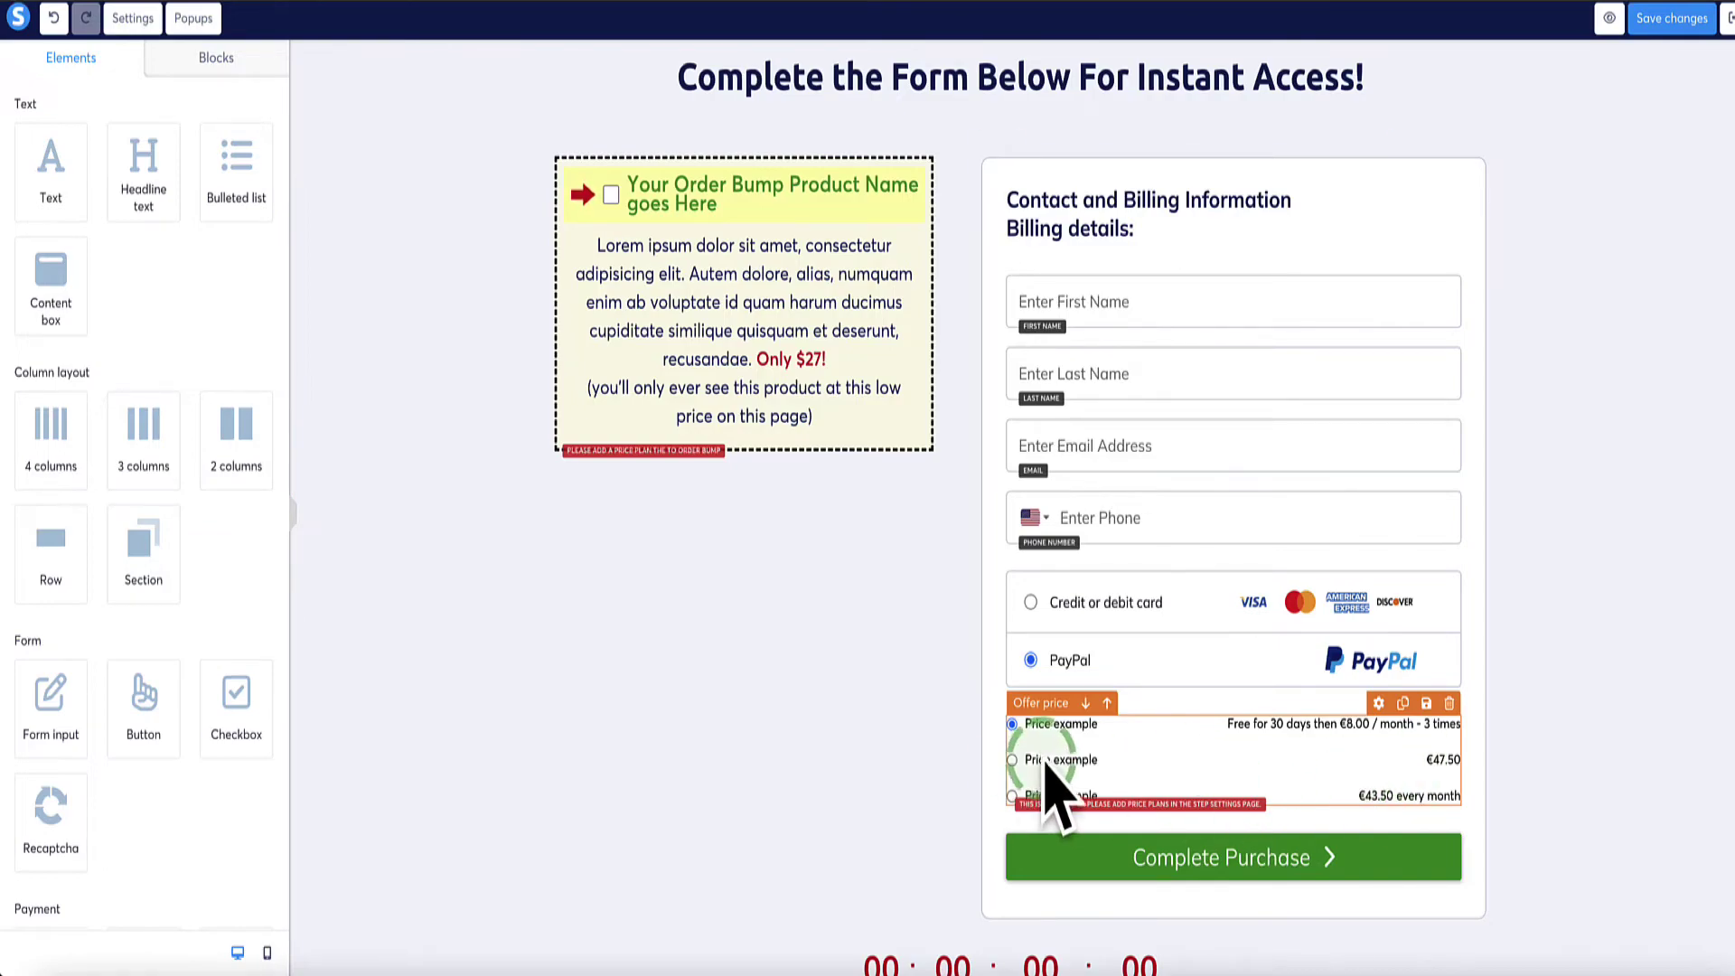
click(1663, 32)
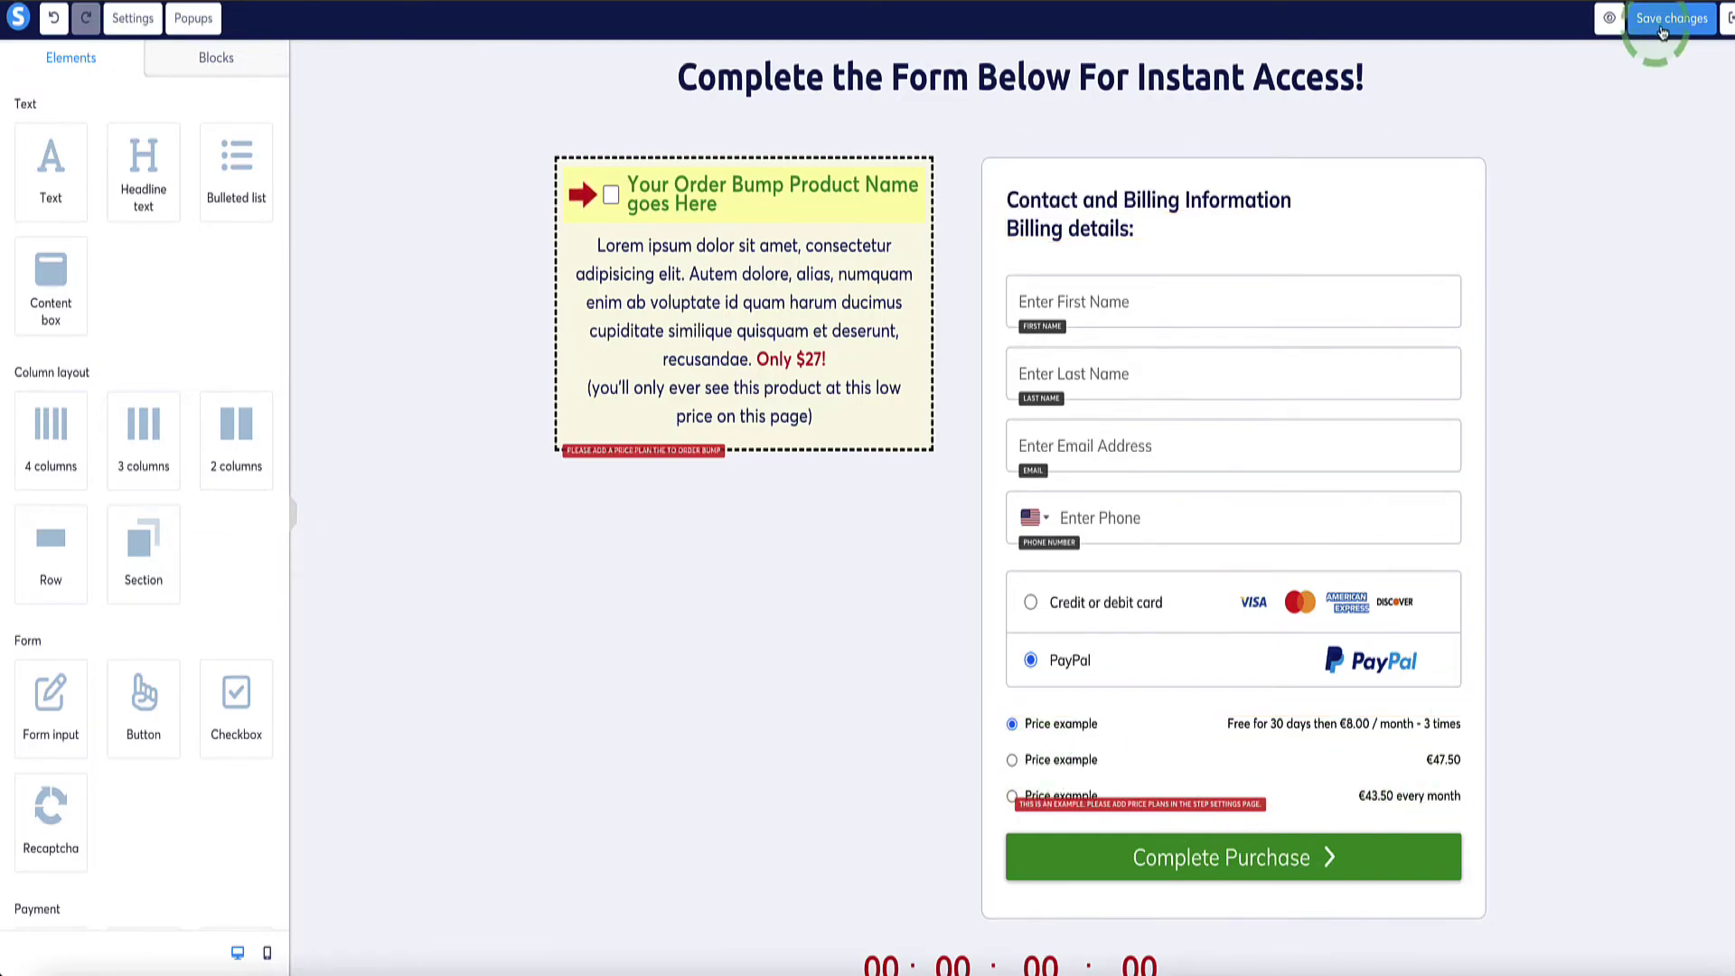
click(1728, 18)
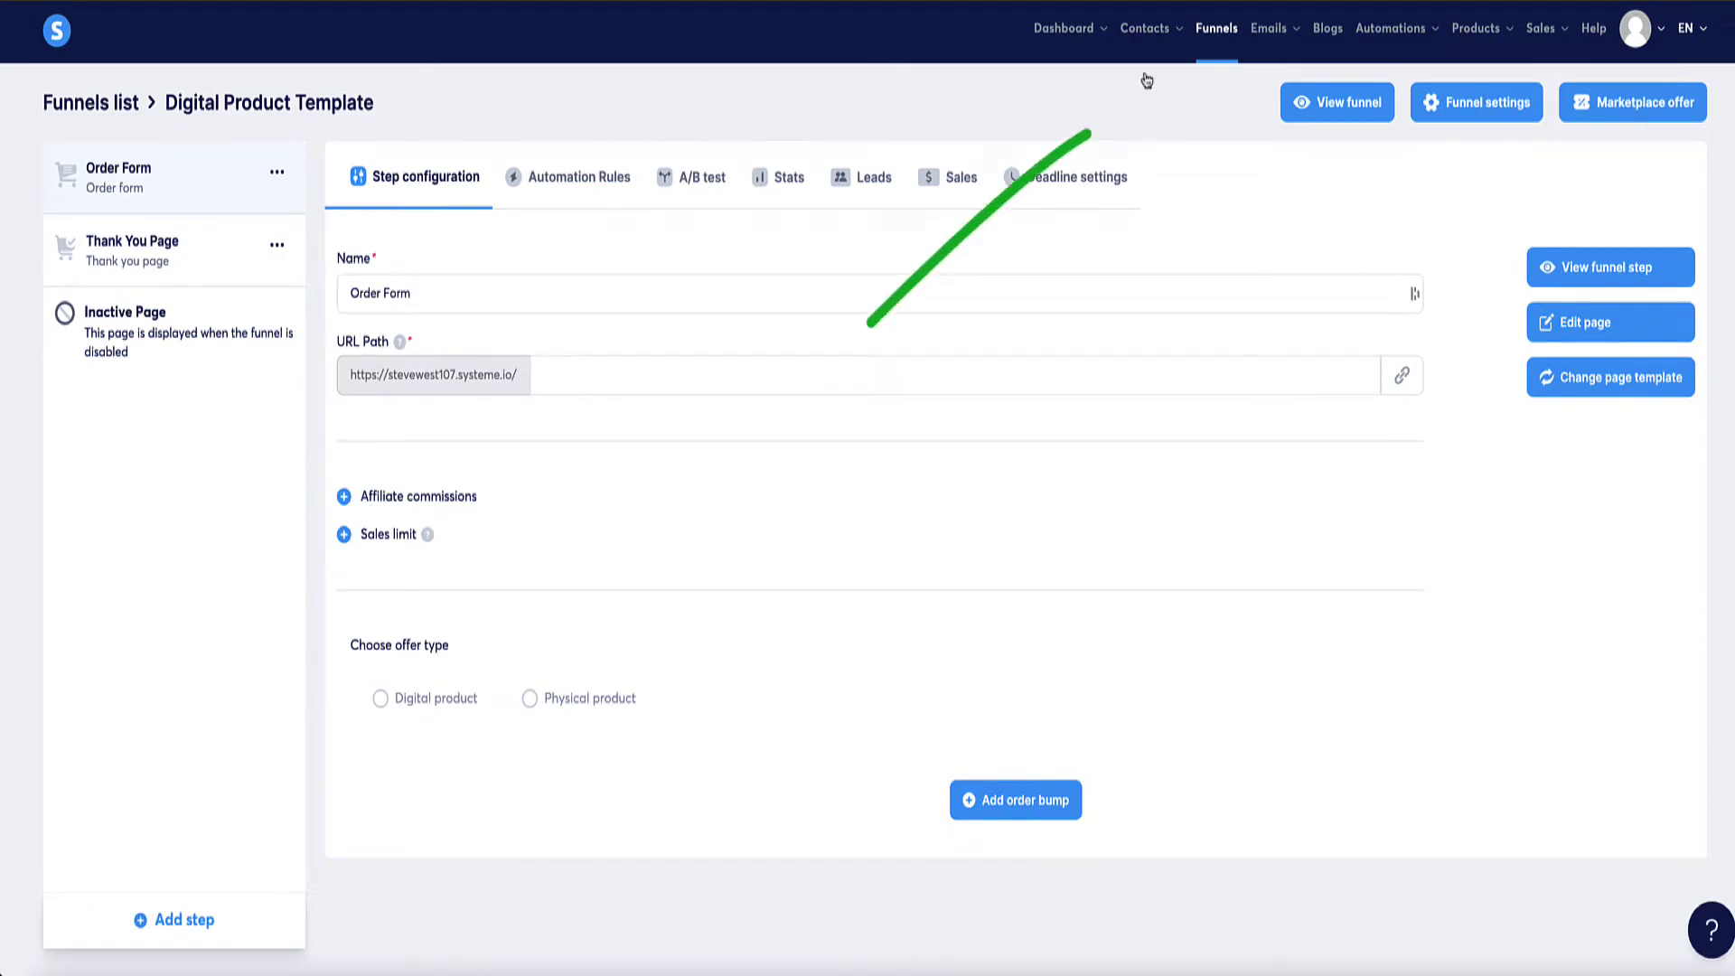
Step: Under Contacts › Tags, create and save a tag named 'DP demo tag'
mouse_move(1146, 52)
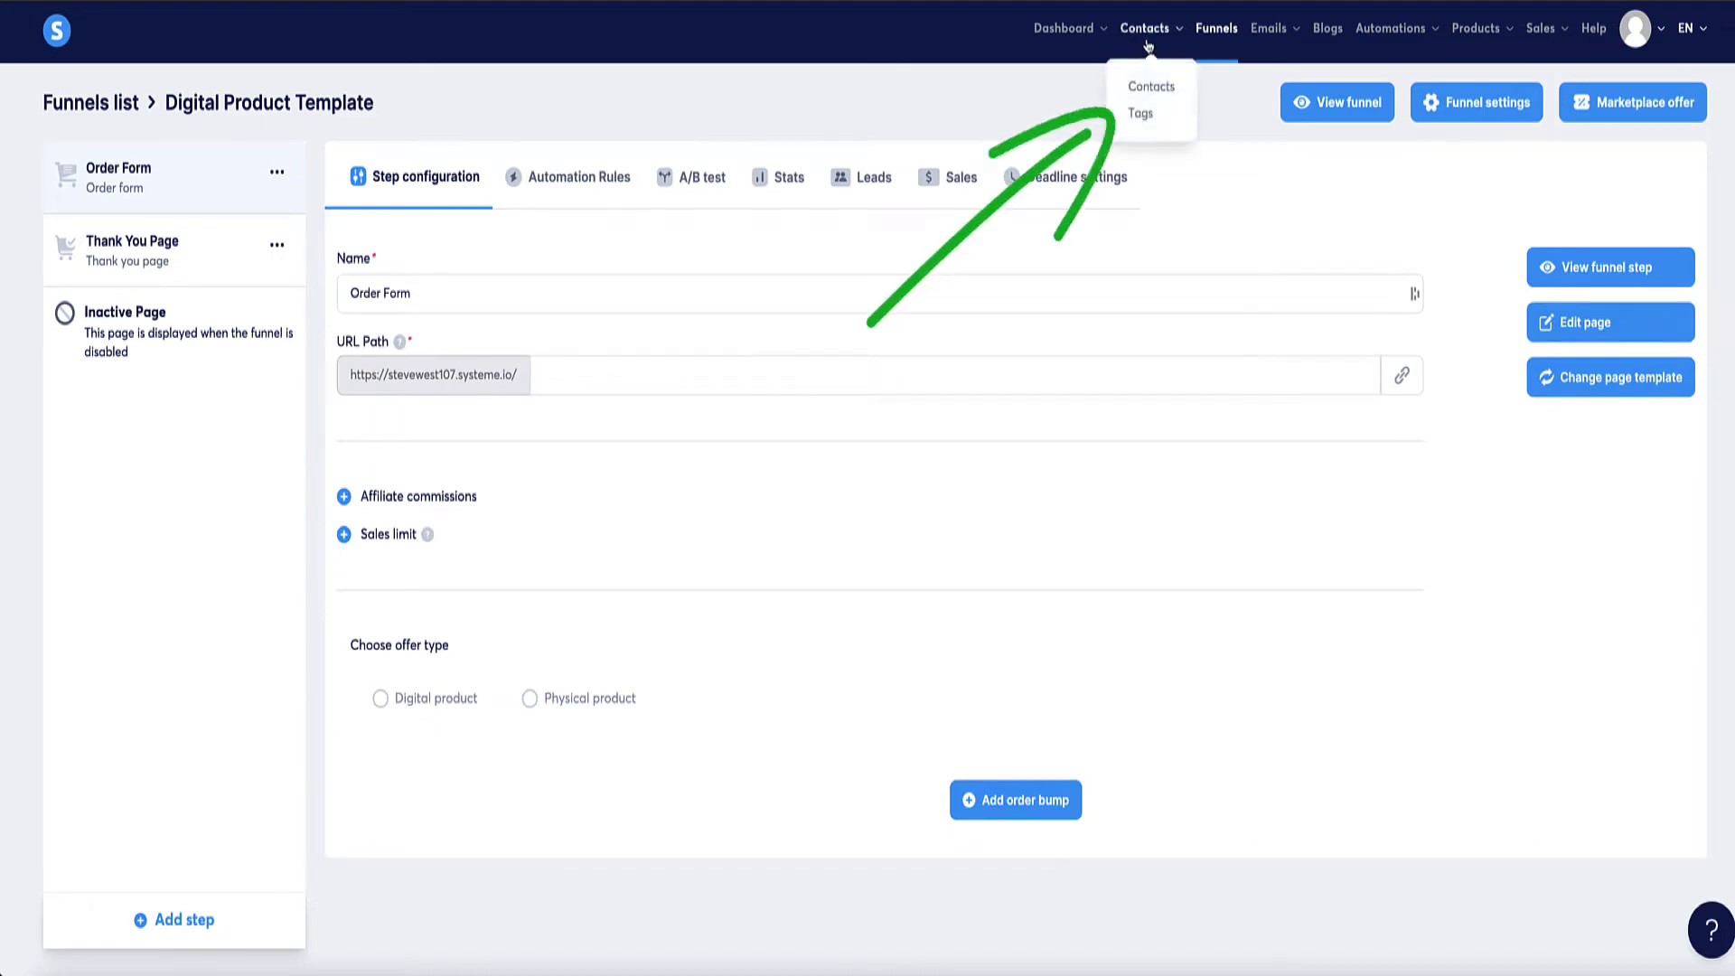
click(1144, 116)
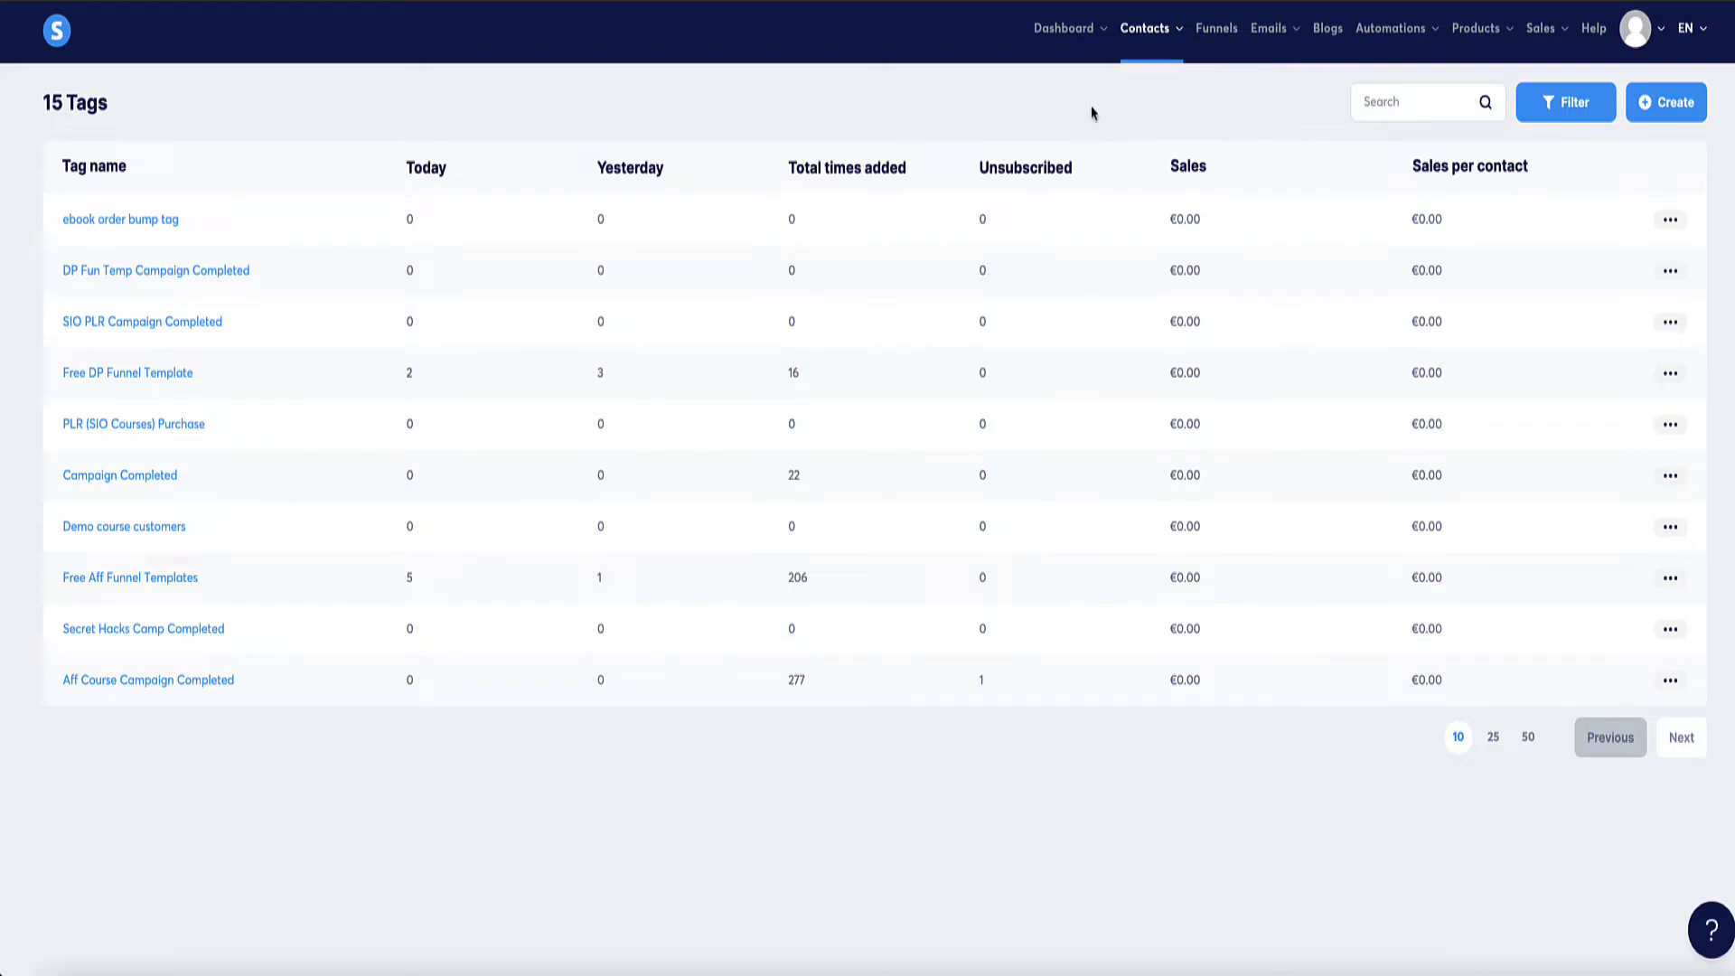
click(1664, 103)
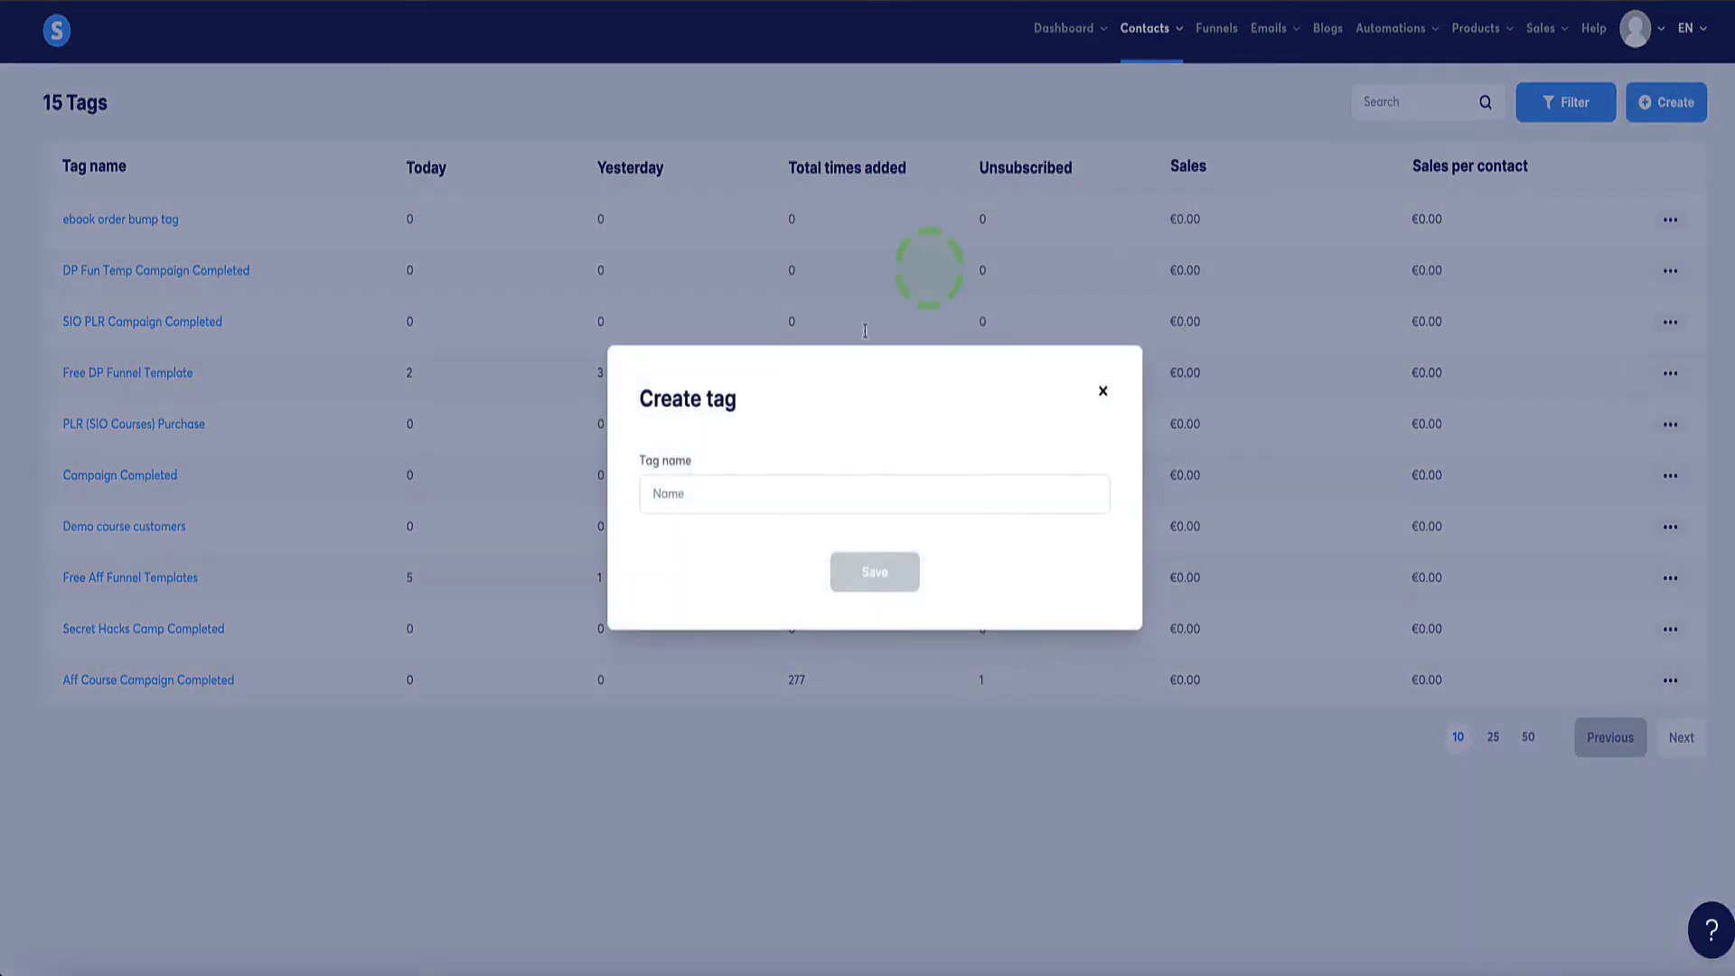
click(689, 500)
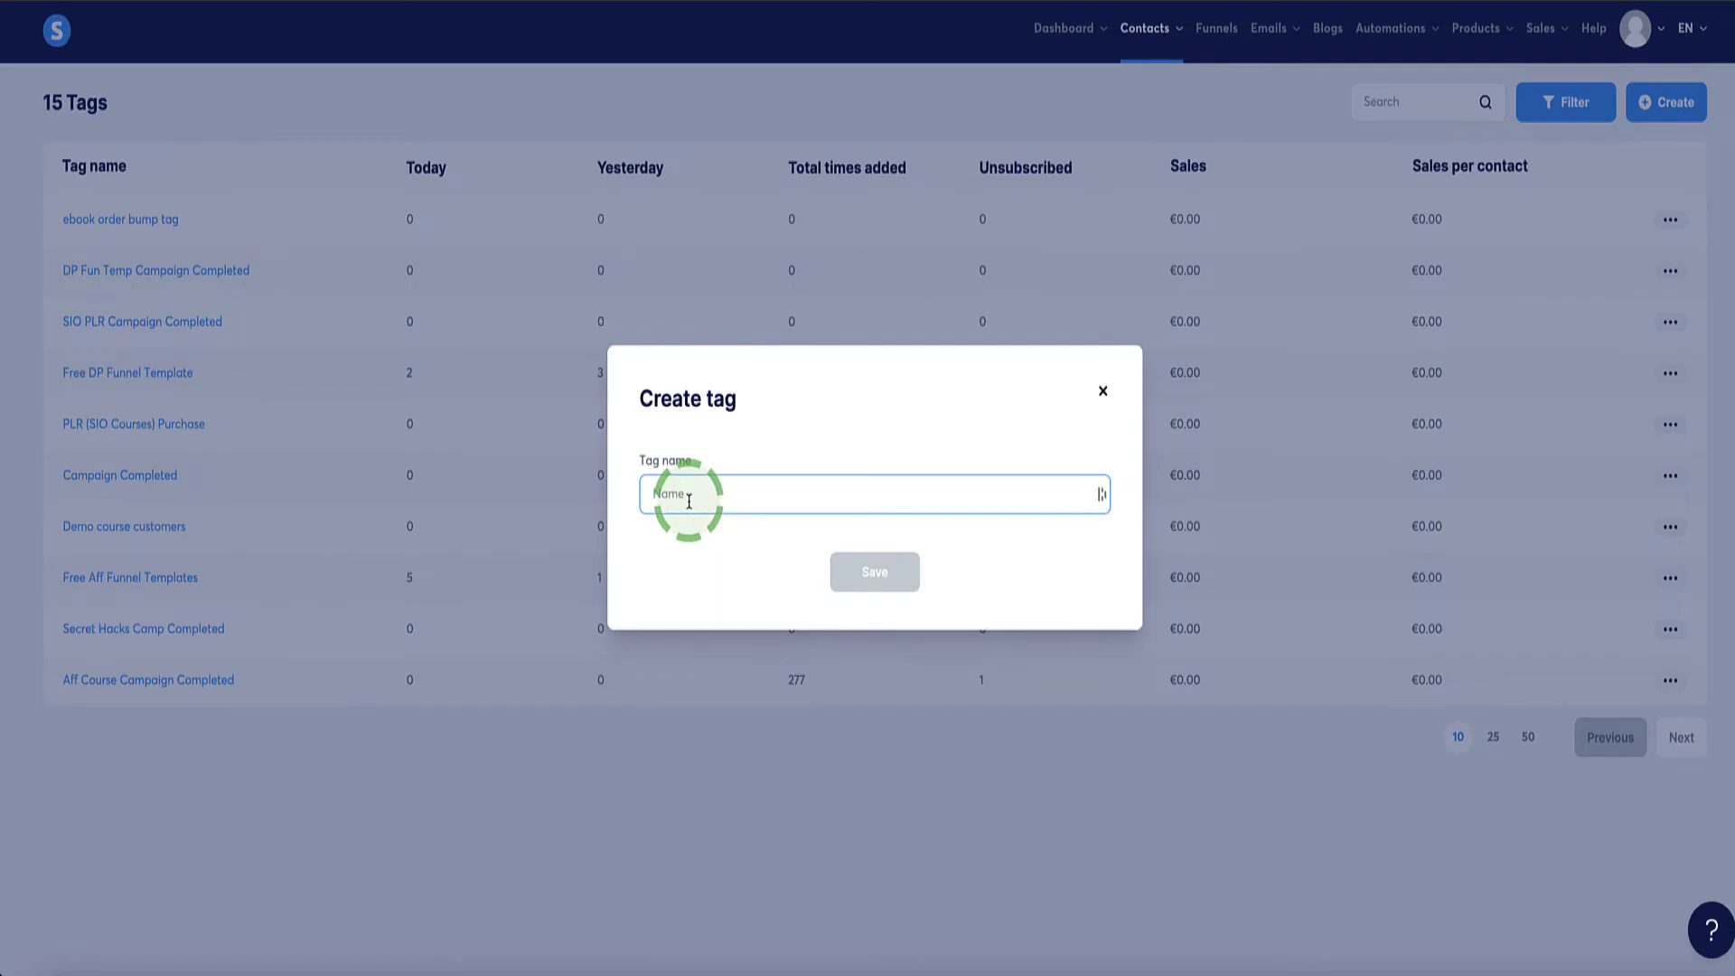
text(DP demo tage)
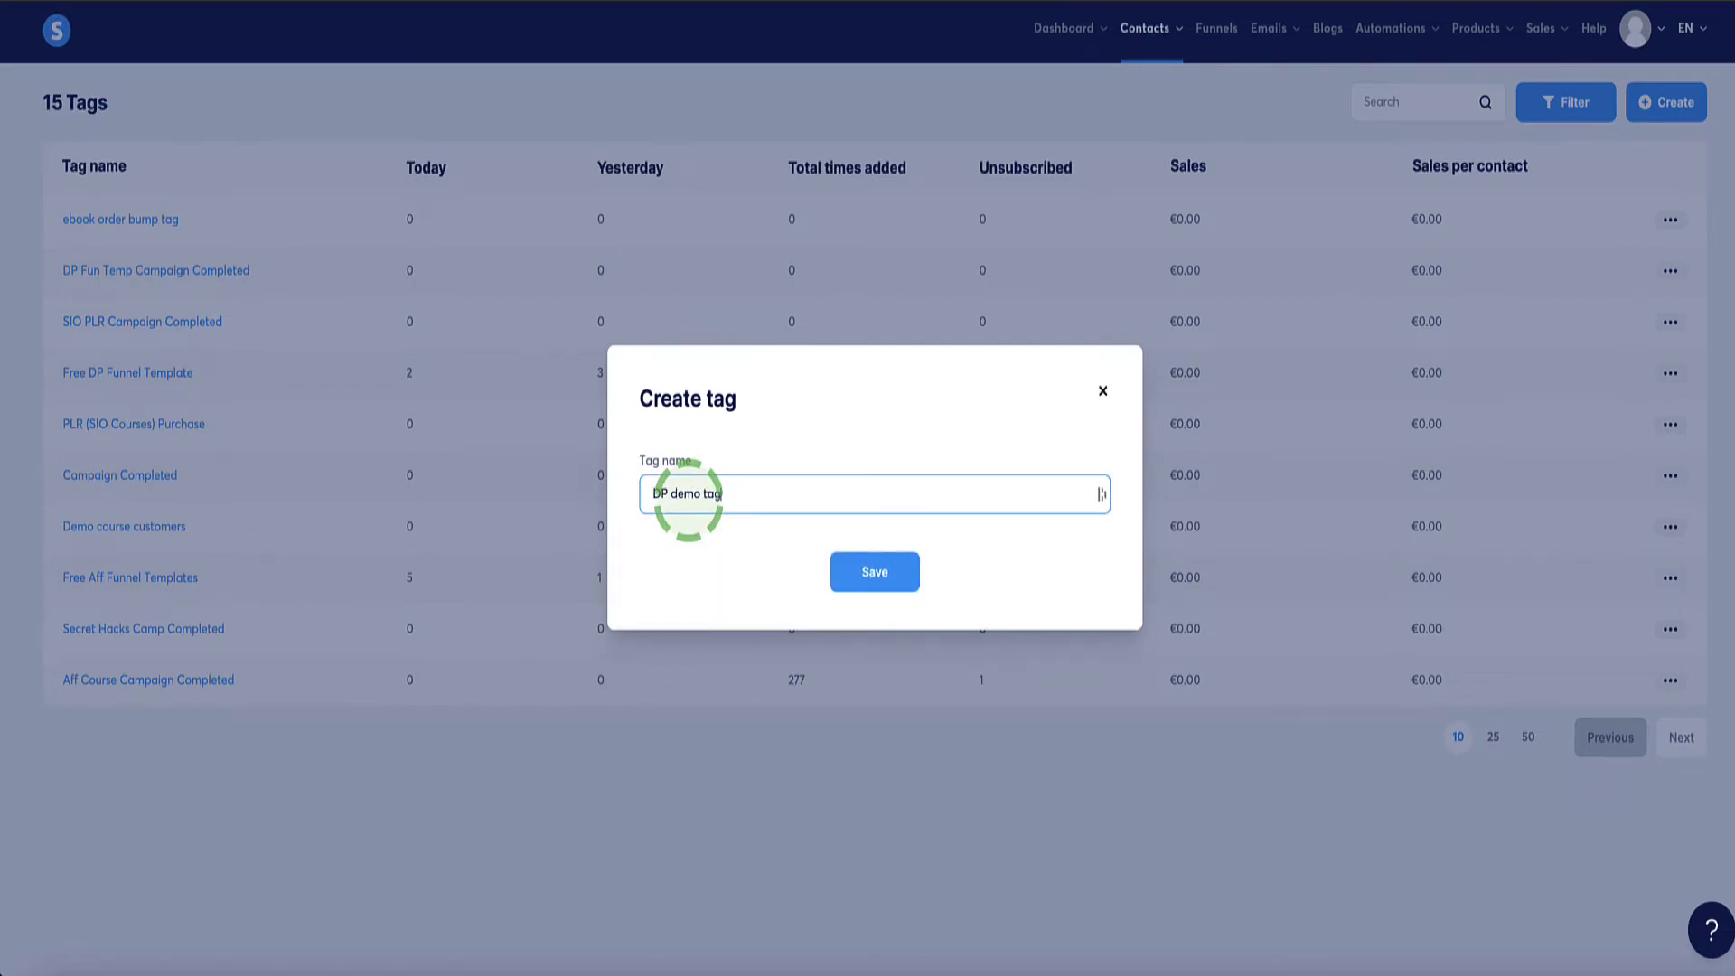
click(872, 571)
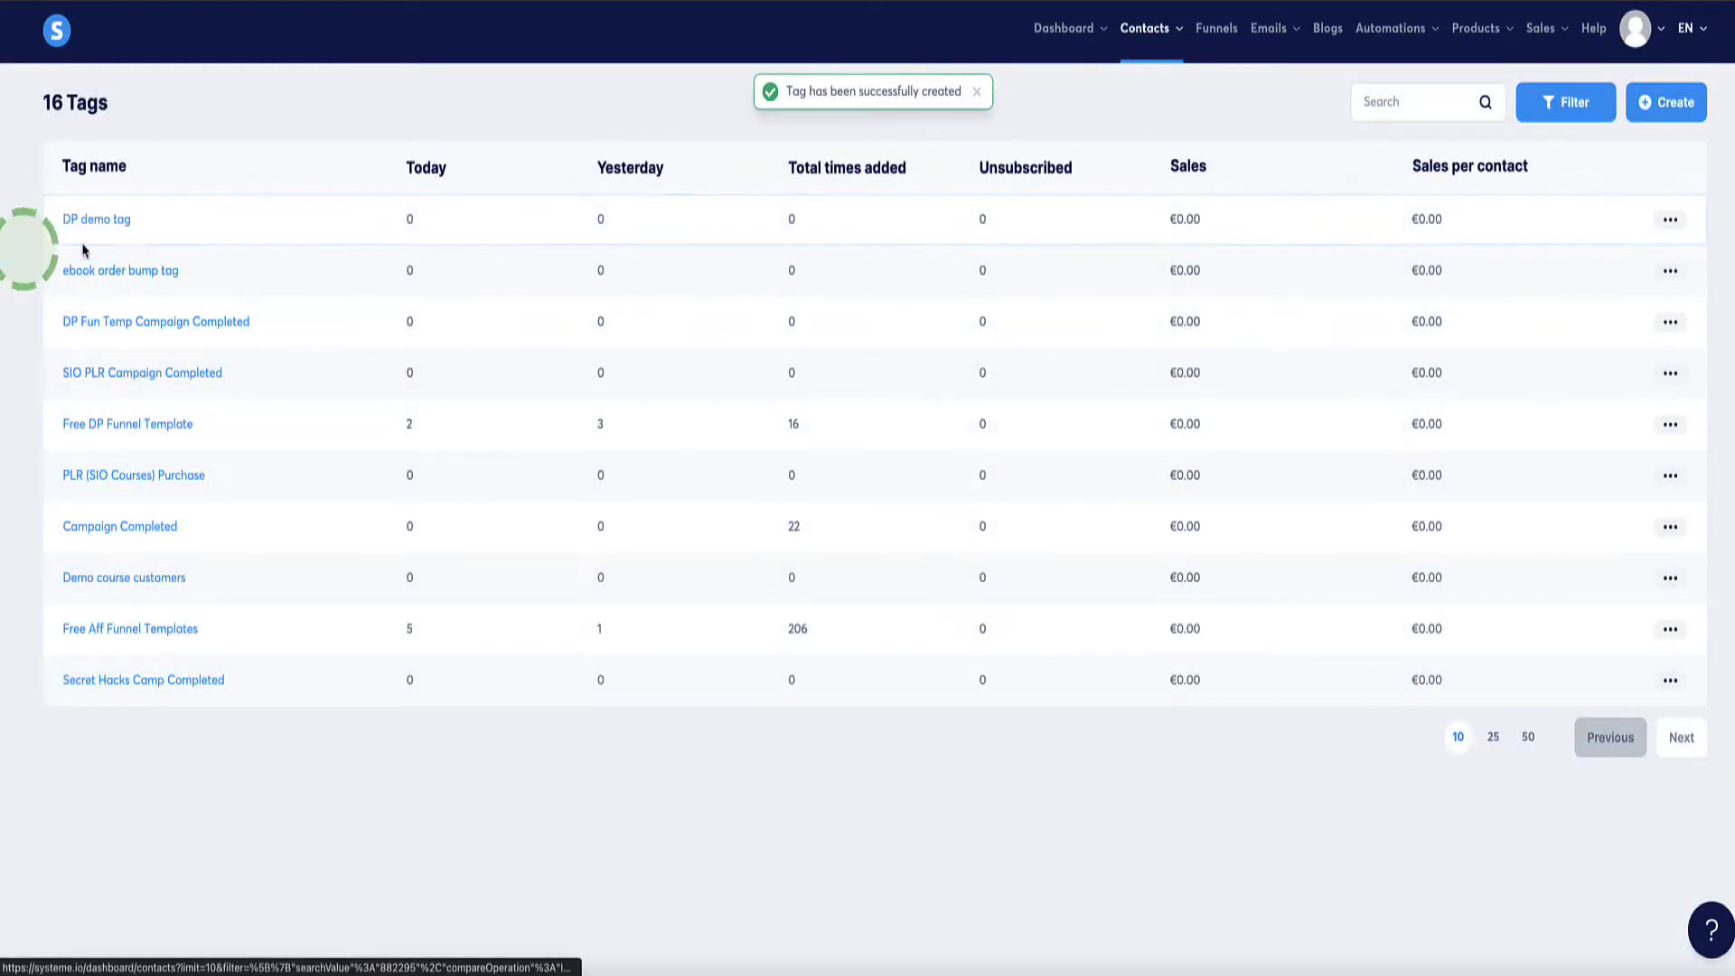
Step: Go to Funnels and open the Digital Product Template funnel
click(1227, 44)
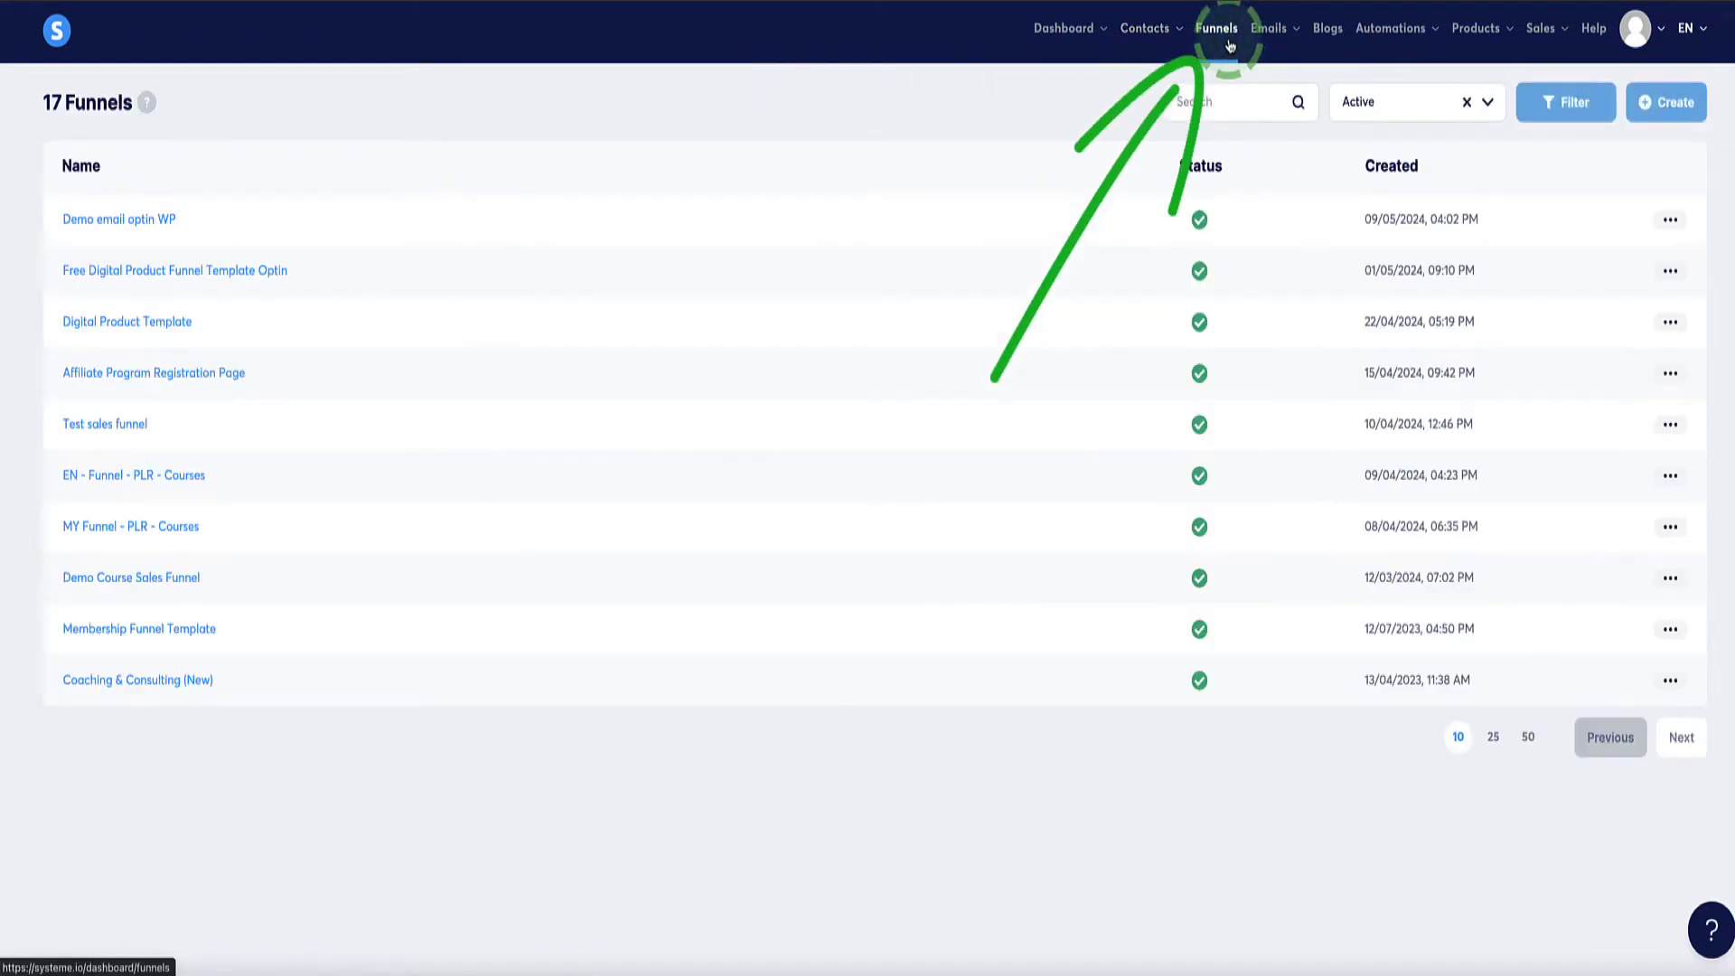
click(107, 327)
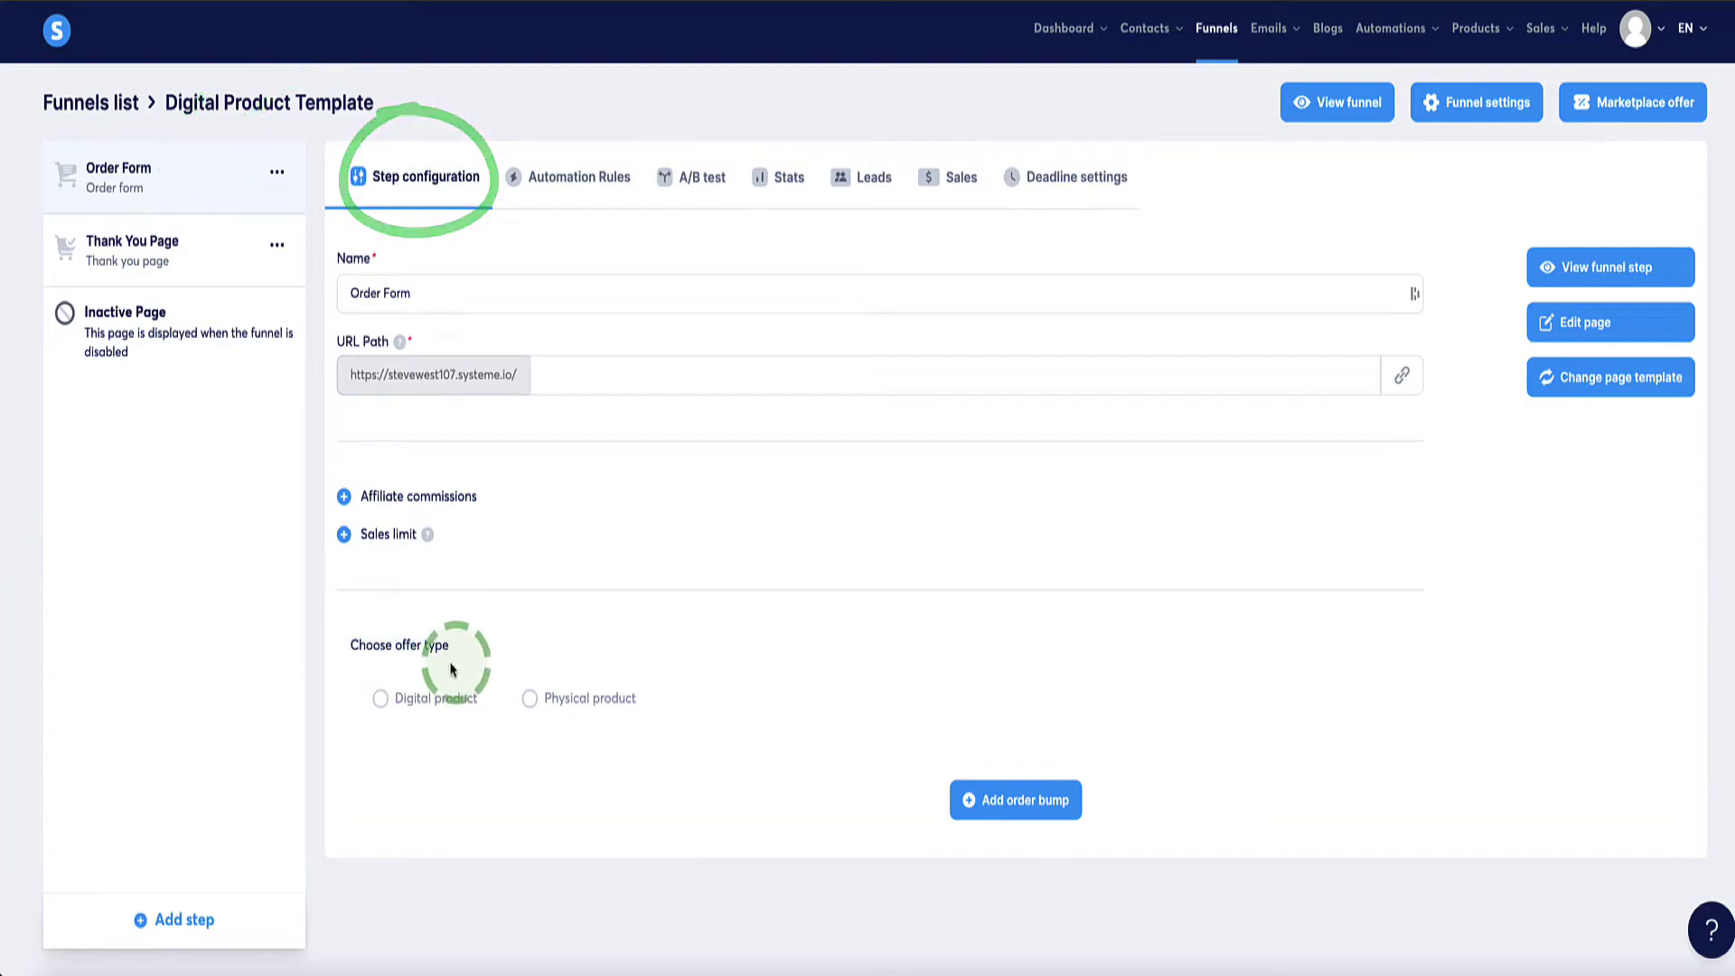
Step: Set the offer type to digital product and add a Courses resource
drag(446, 644, 341, 643)
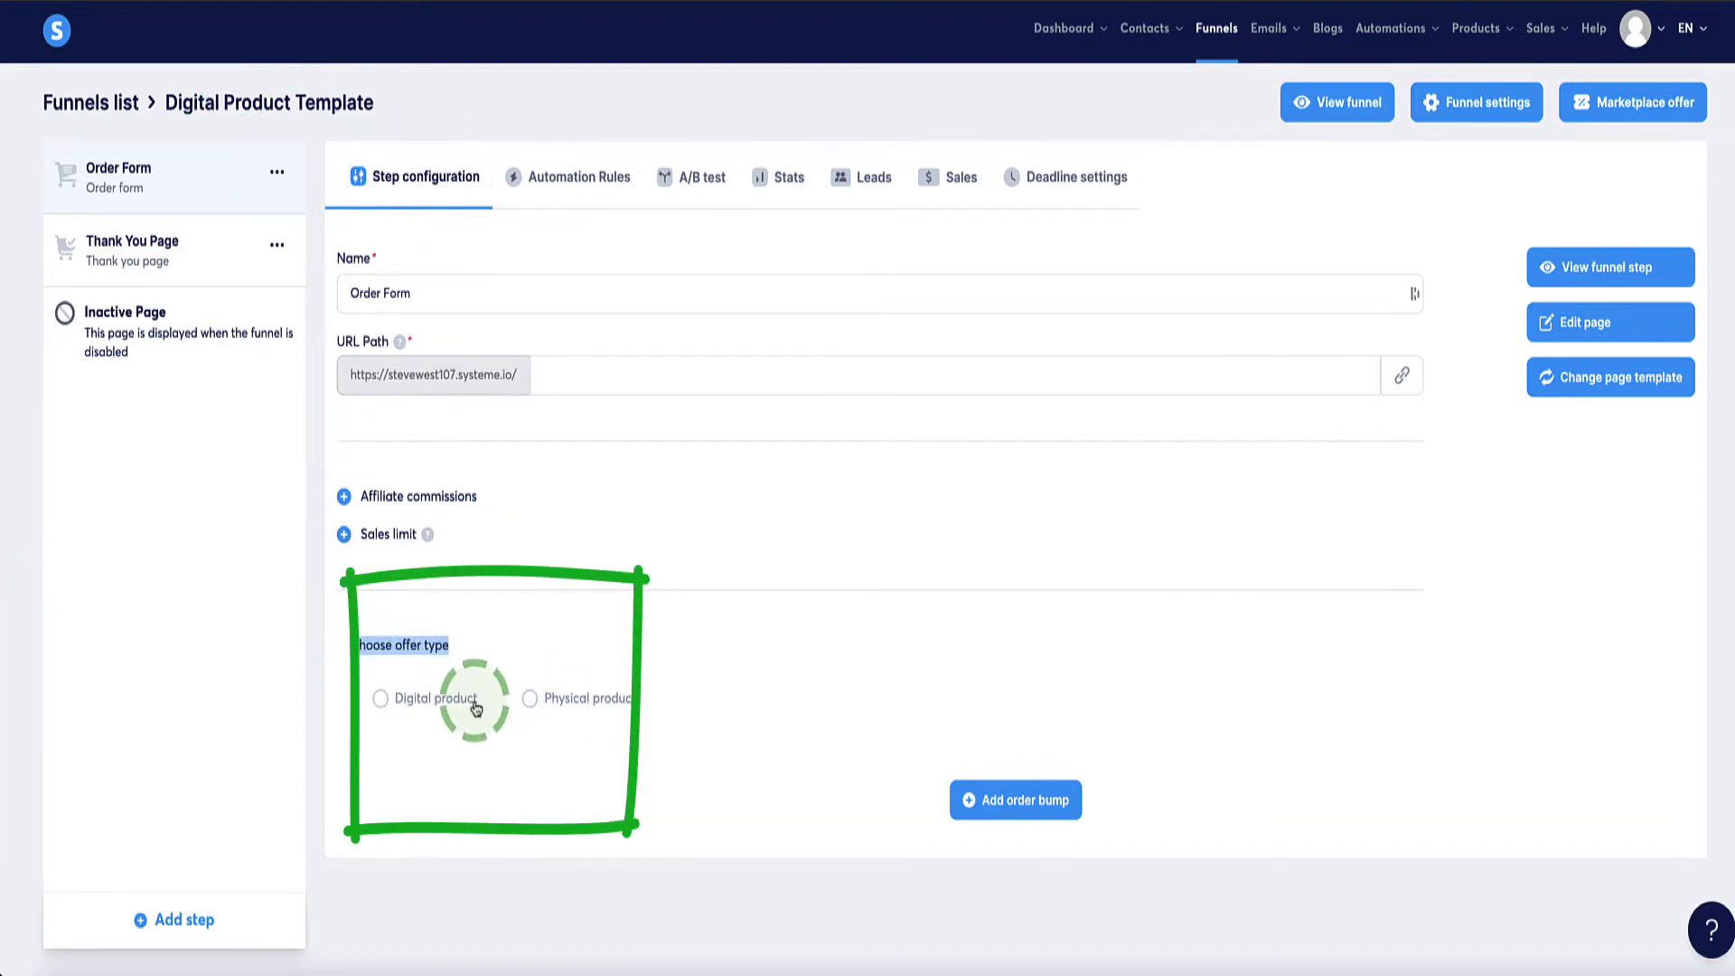
click(380, 701)
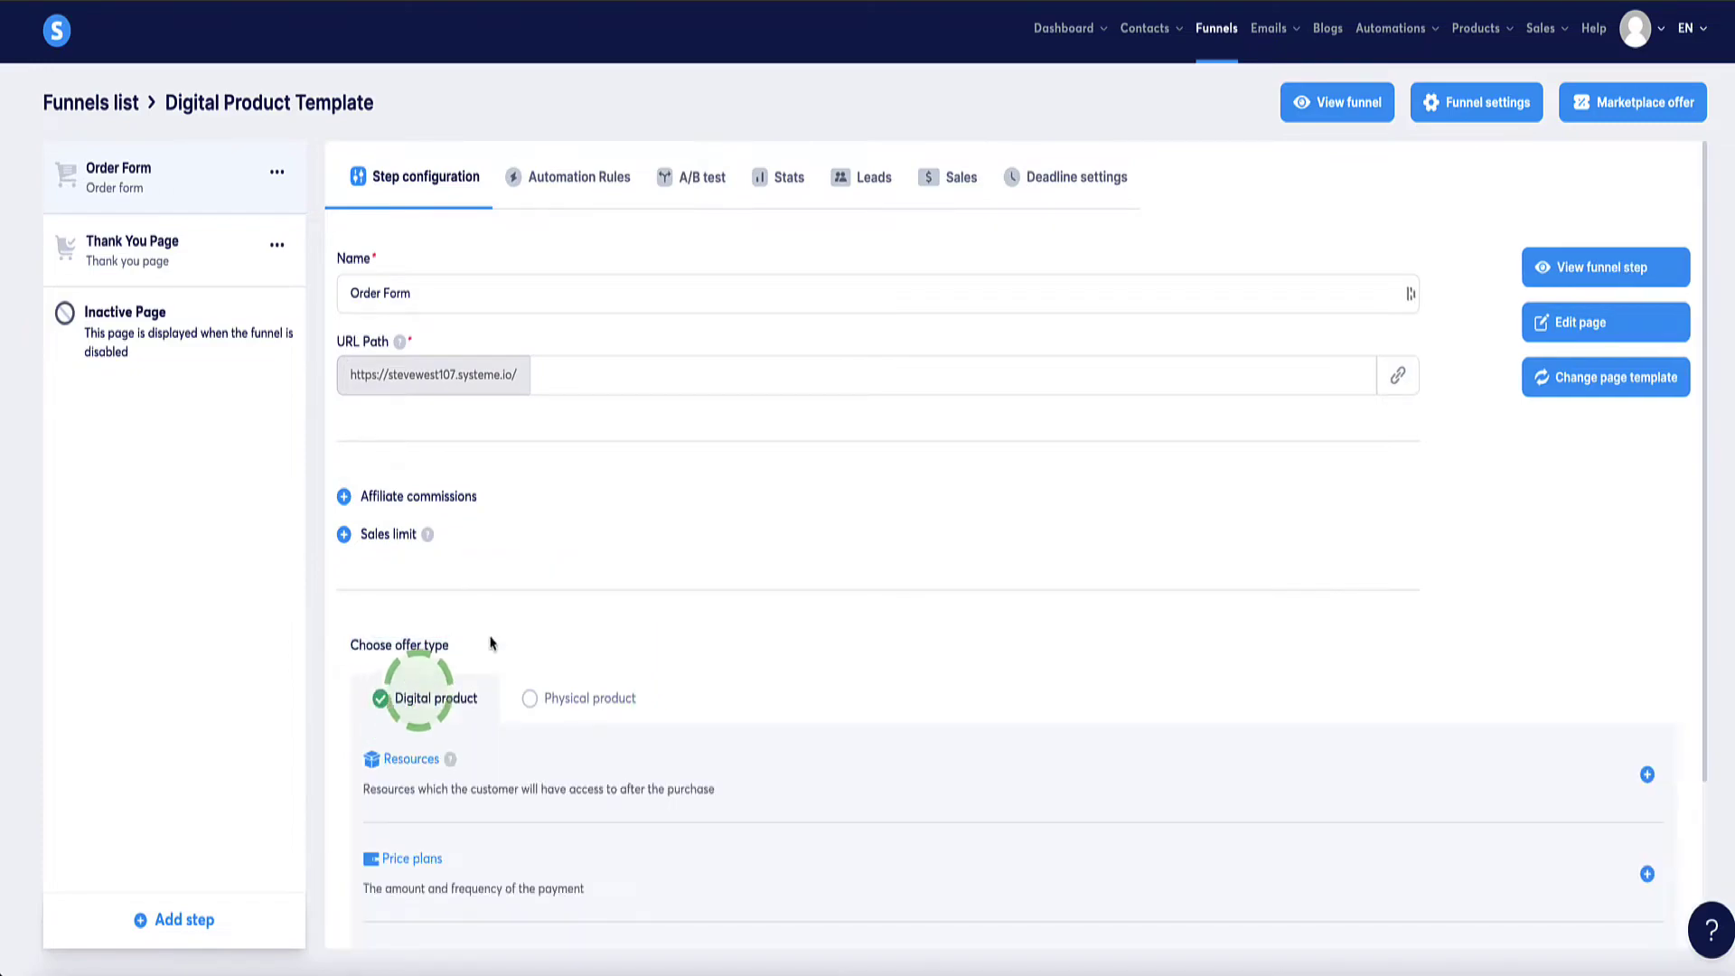
scroll(479, 624, down, 3)
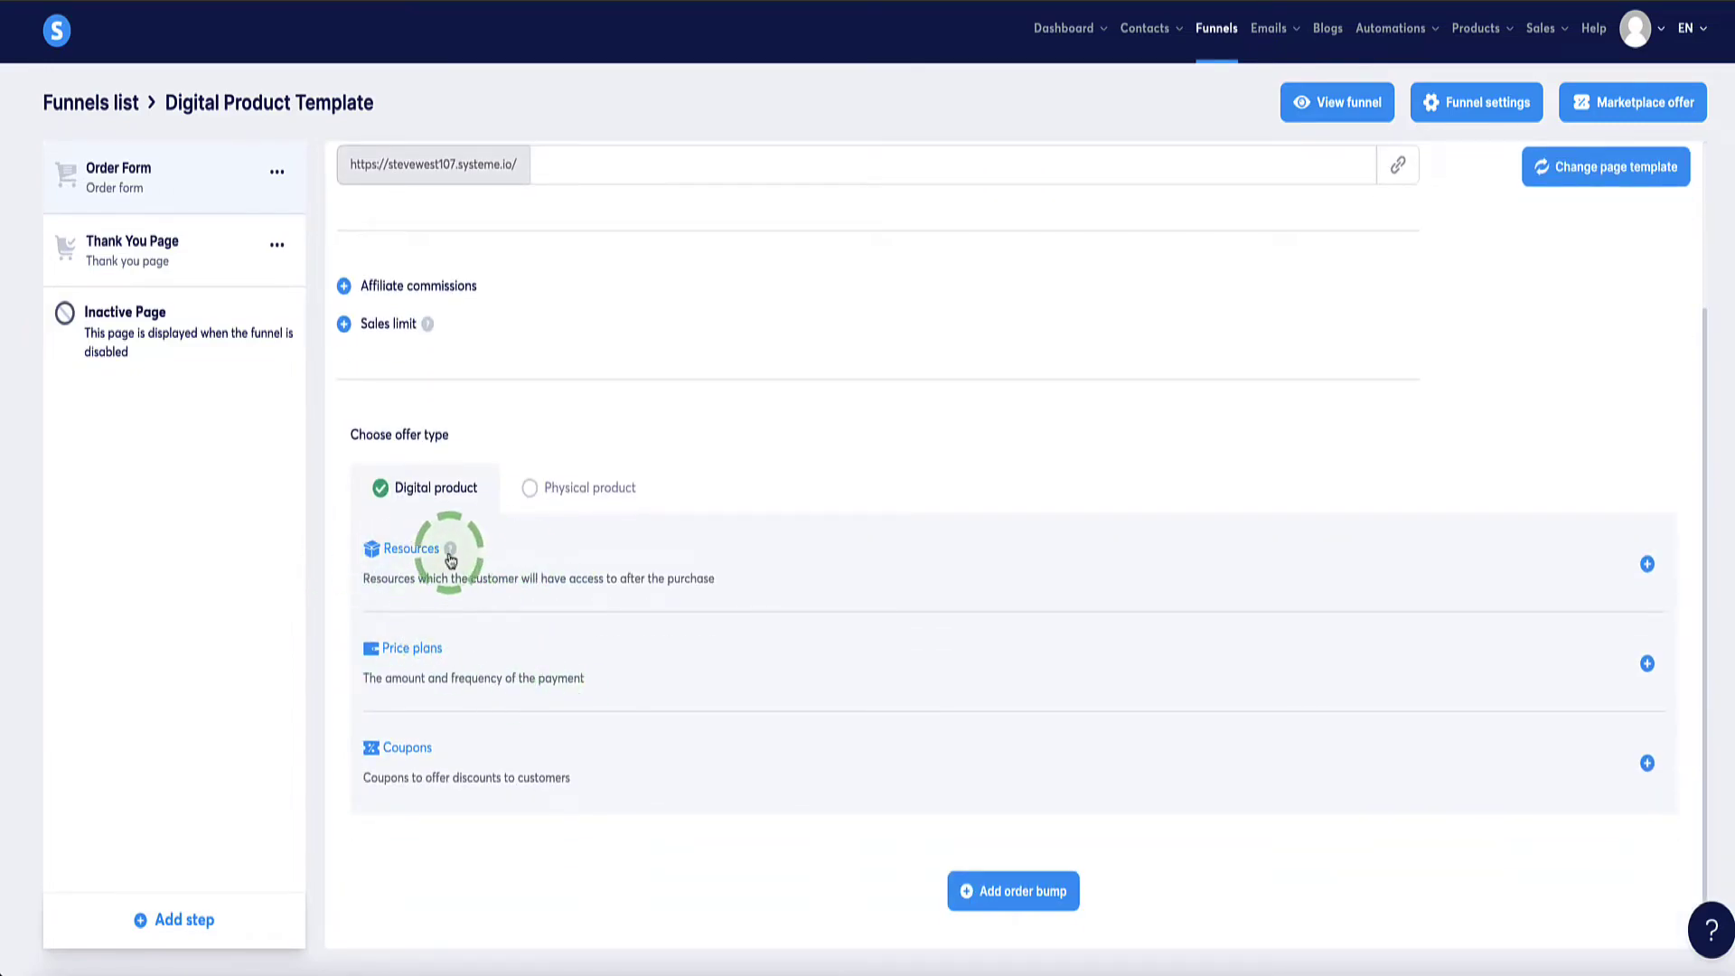
click(1648, 565)
scroll(1347, 479, down, 1)
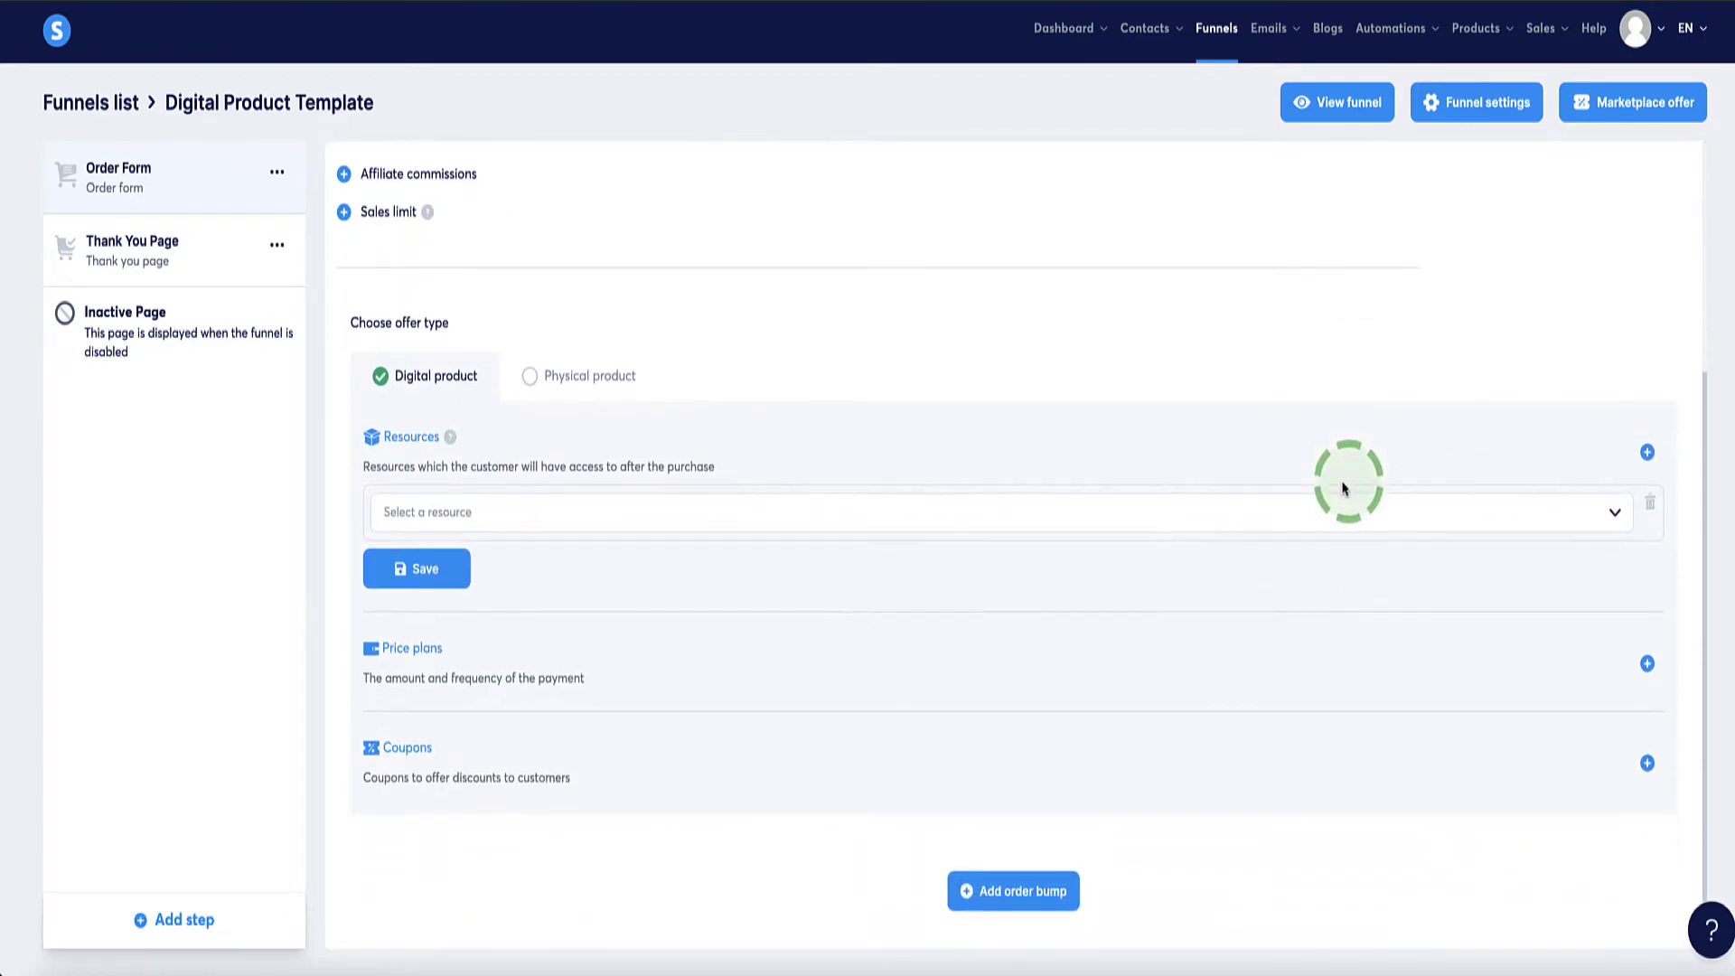
click(1280, 524)
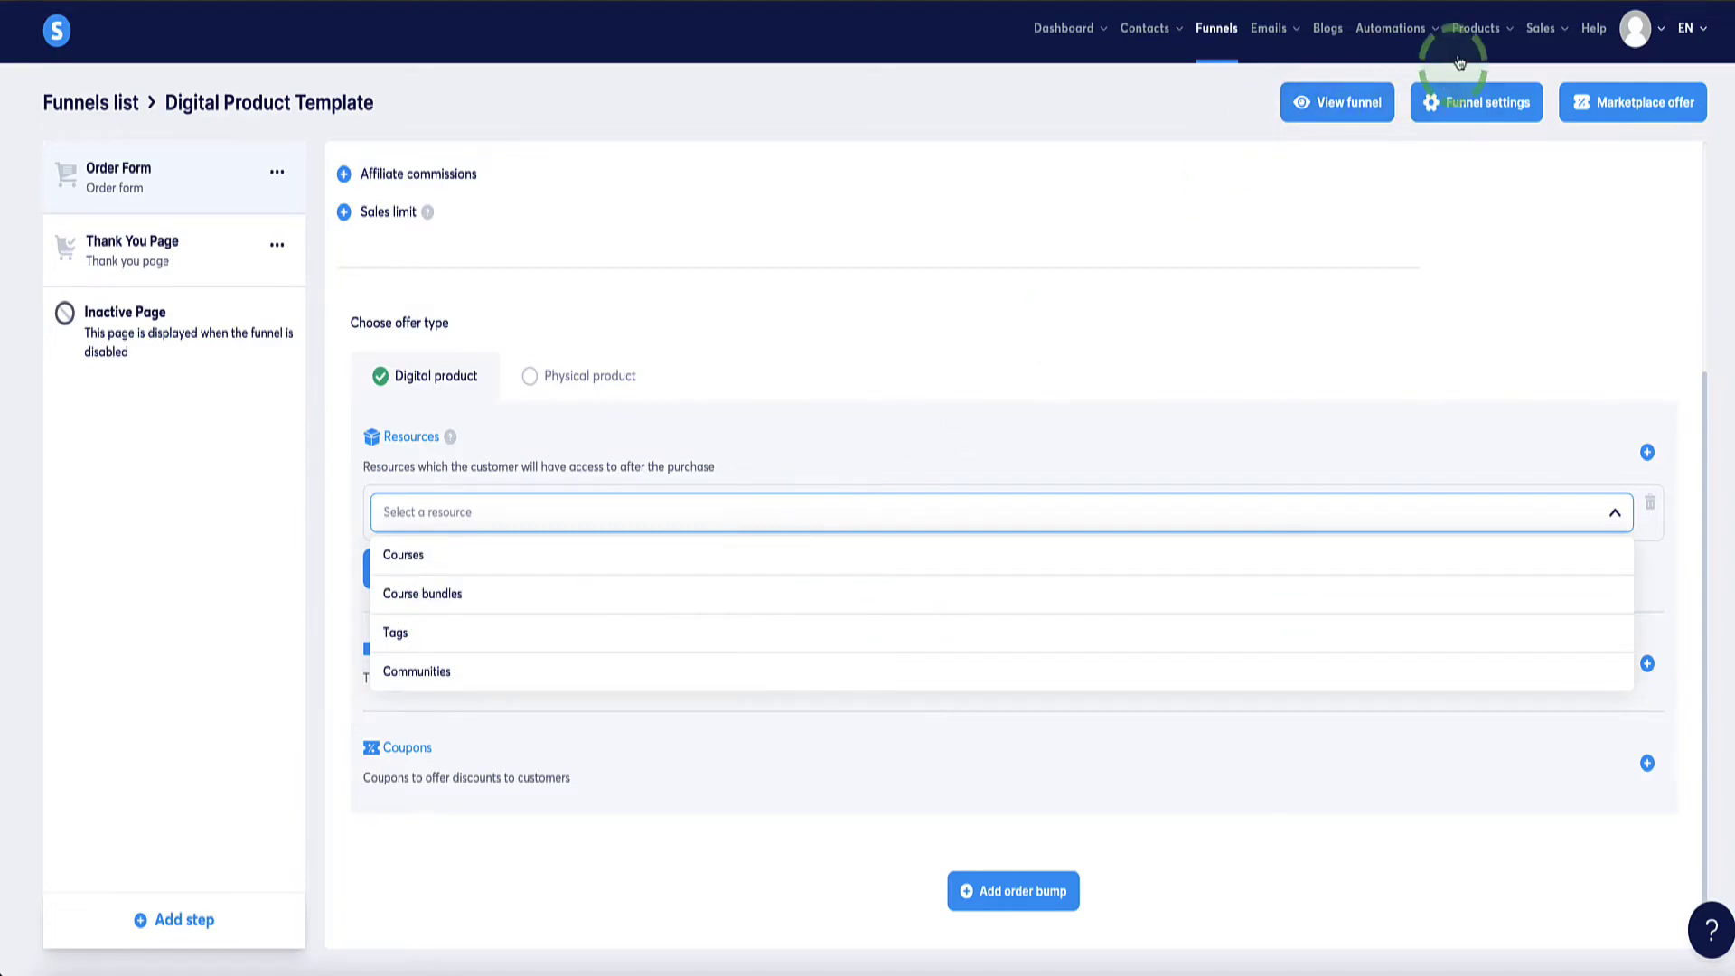
mouse_move(1447, 47)
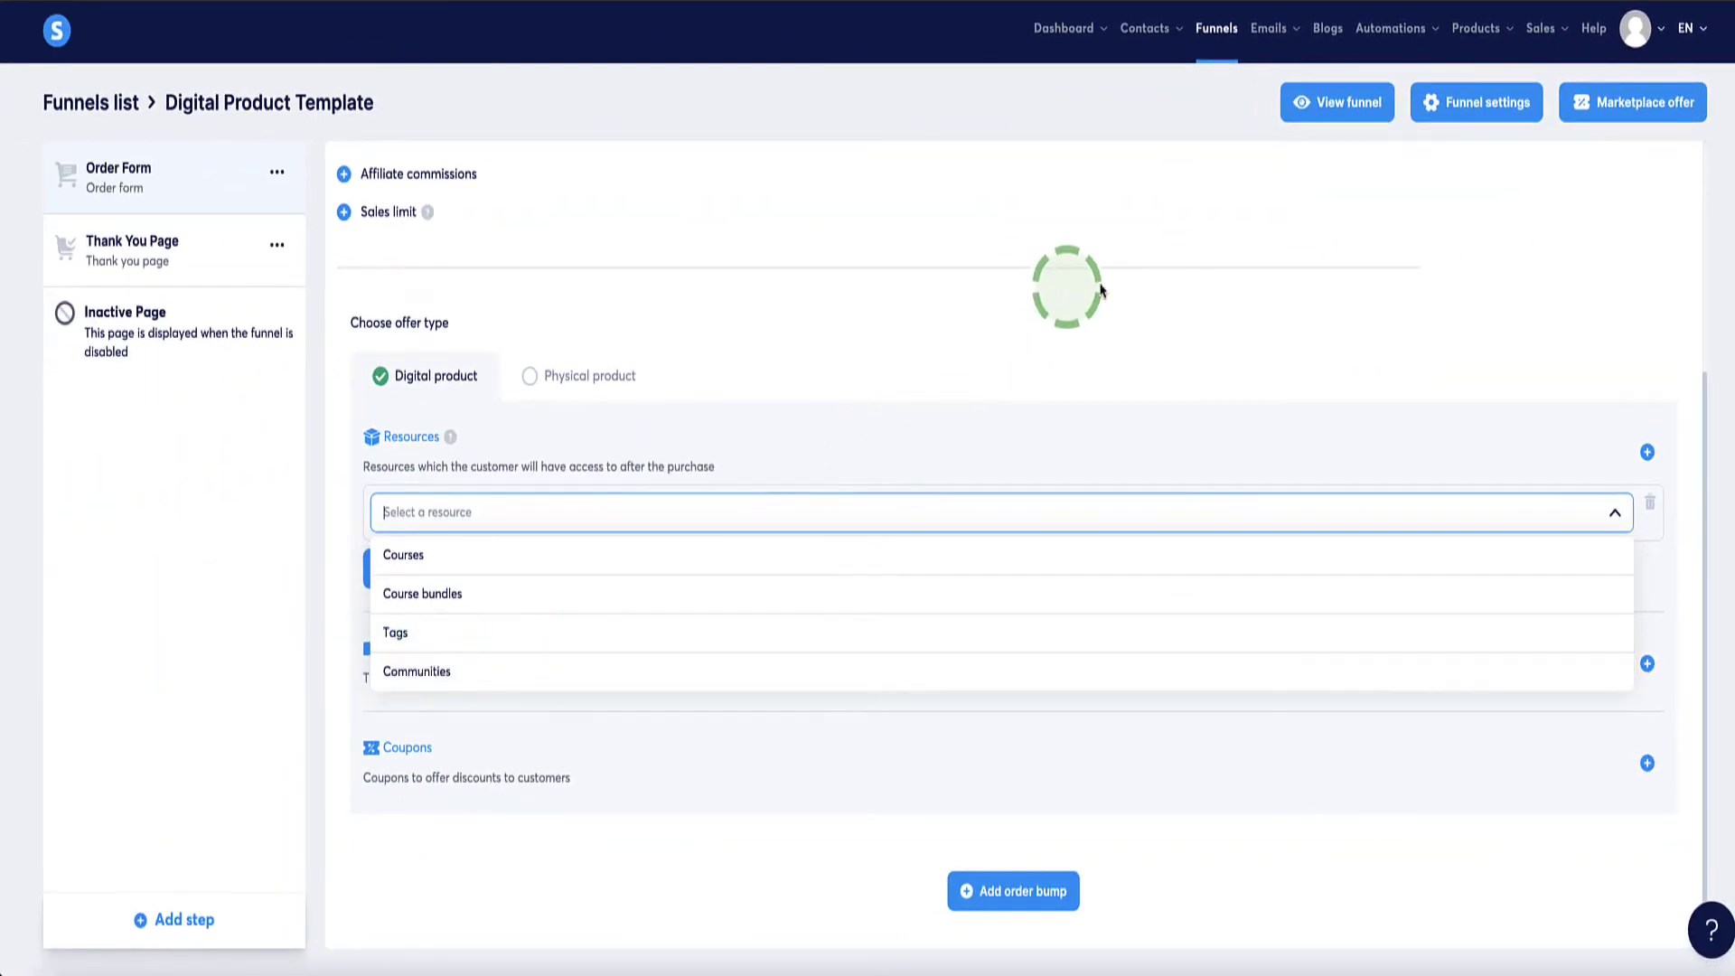
mouse_move(1476, 28)
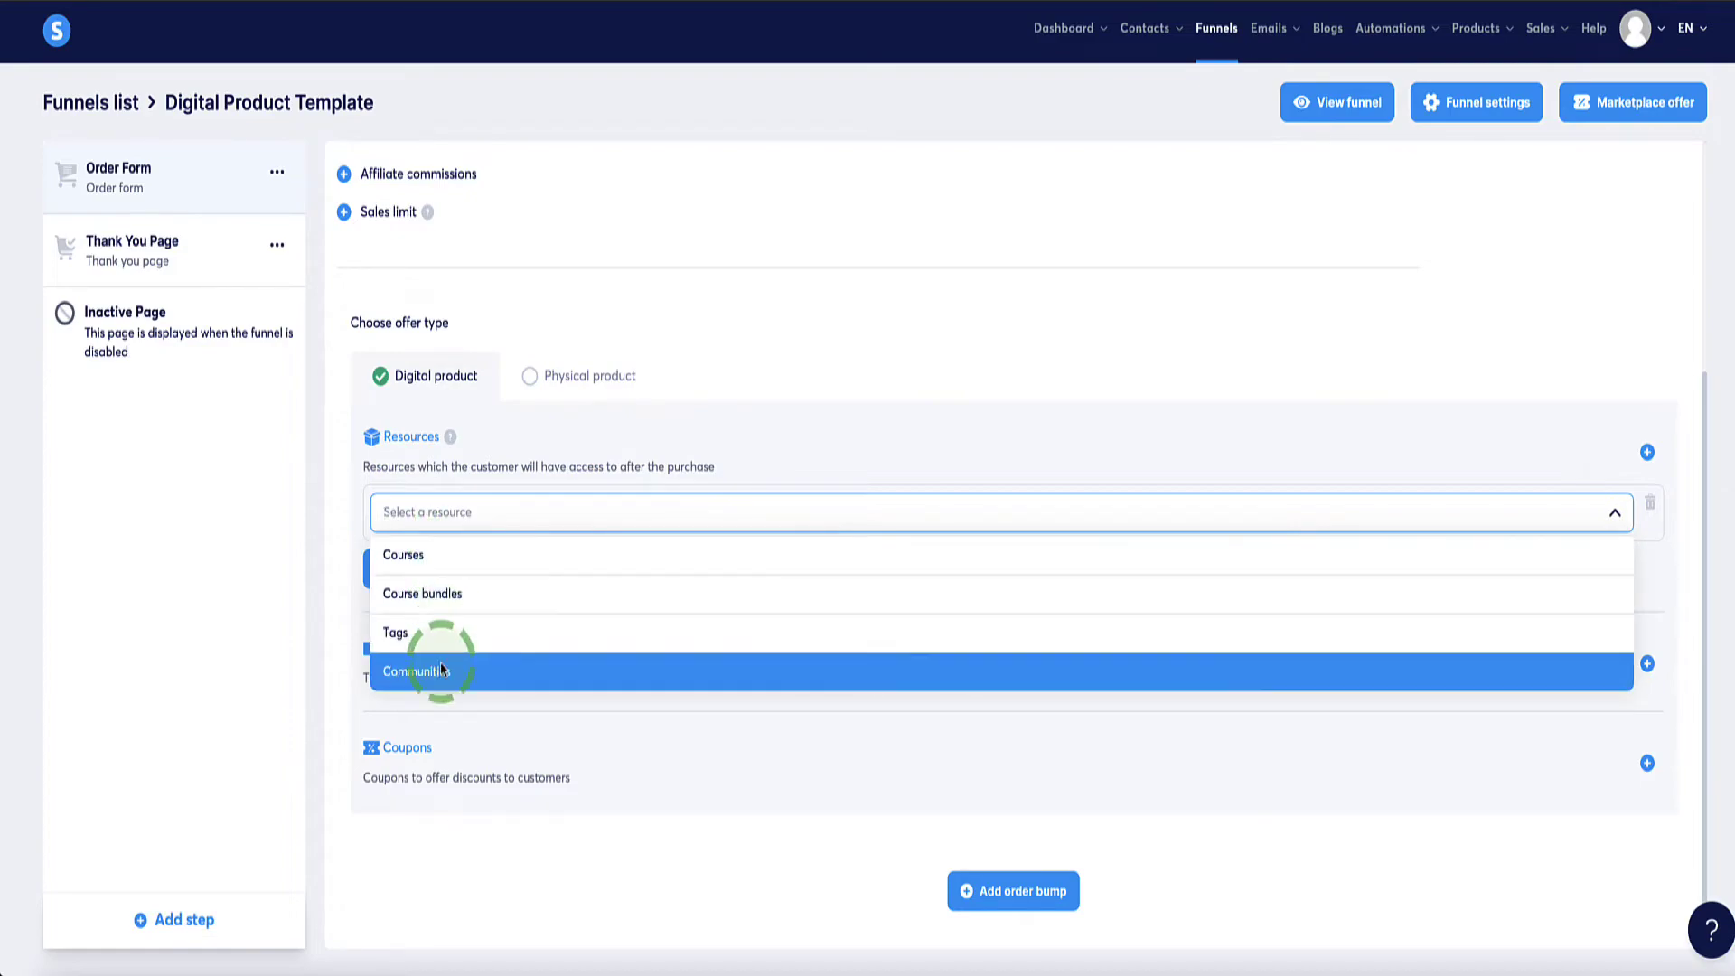
click(421, 558)
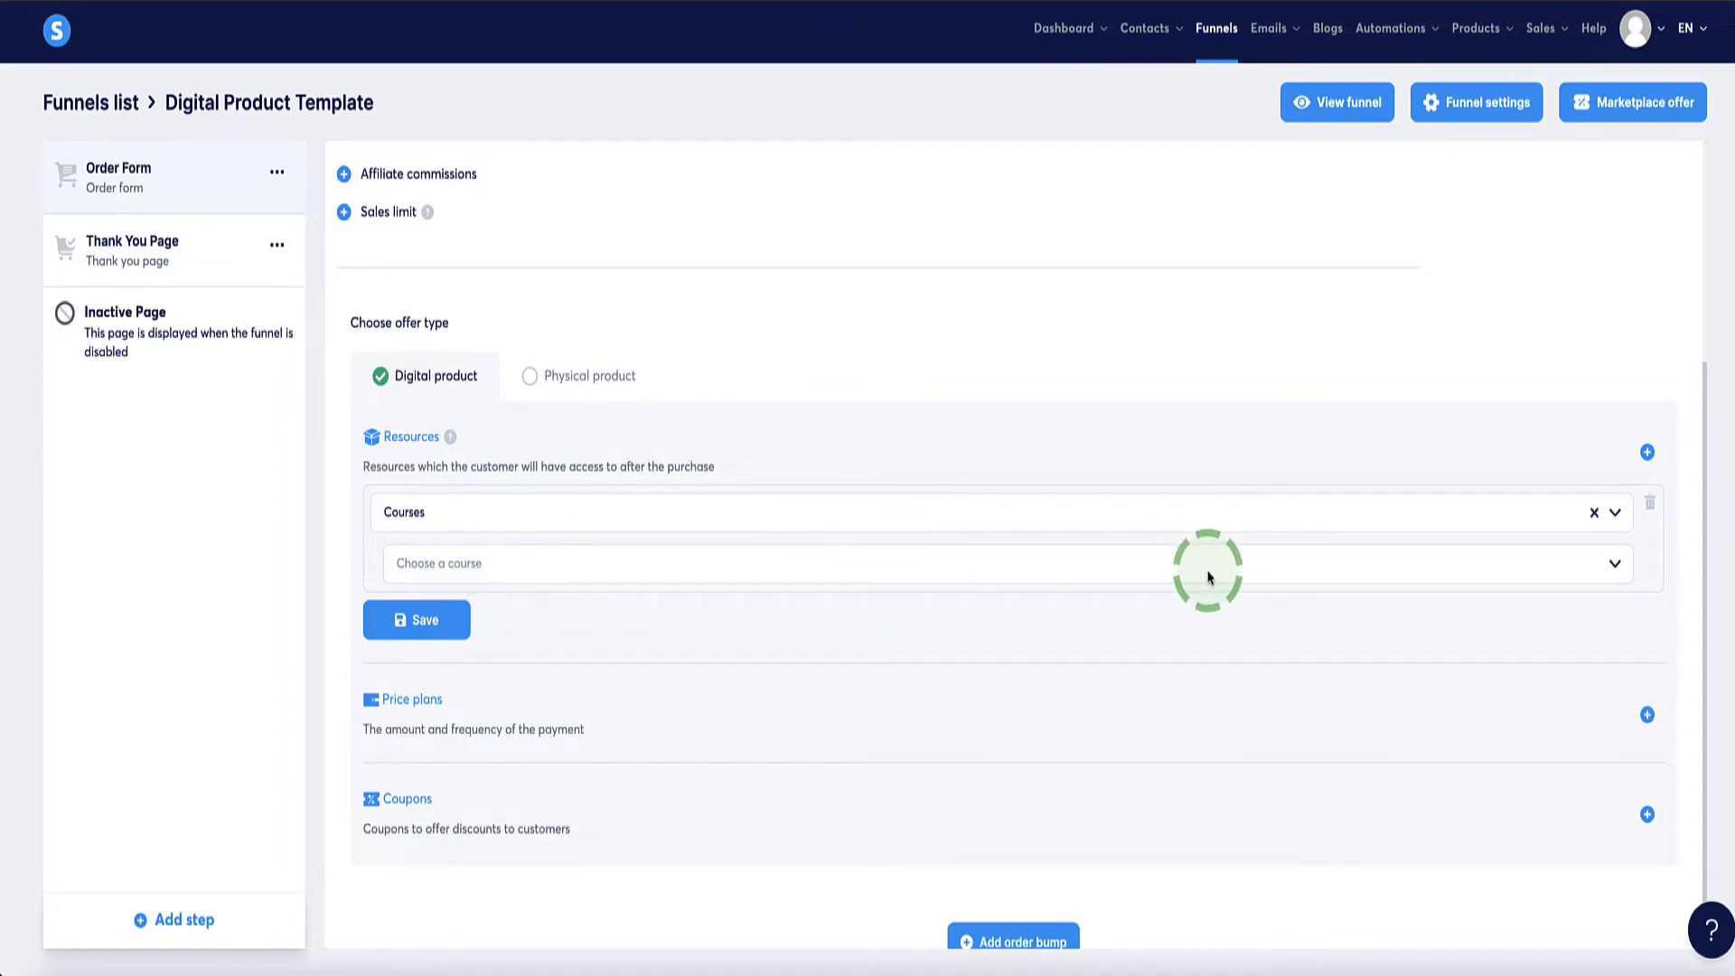
Step: Choose the Membership Site Demo course with Full access and save the resource
click(1598, 566)
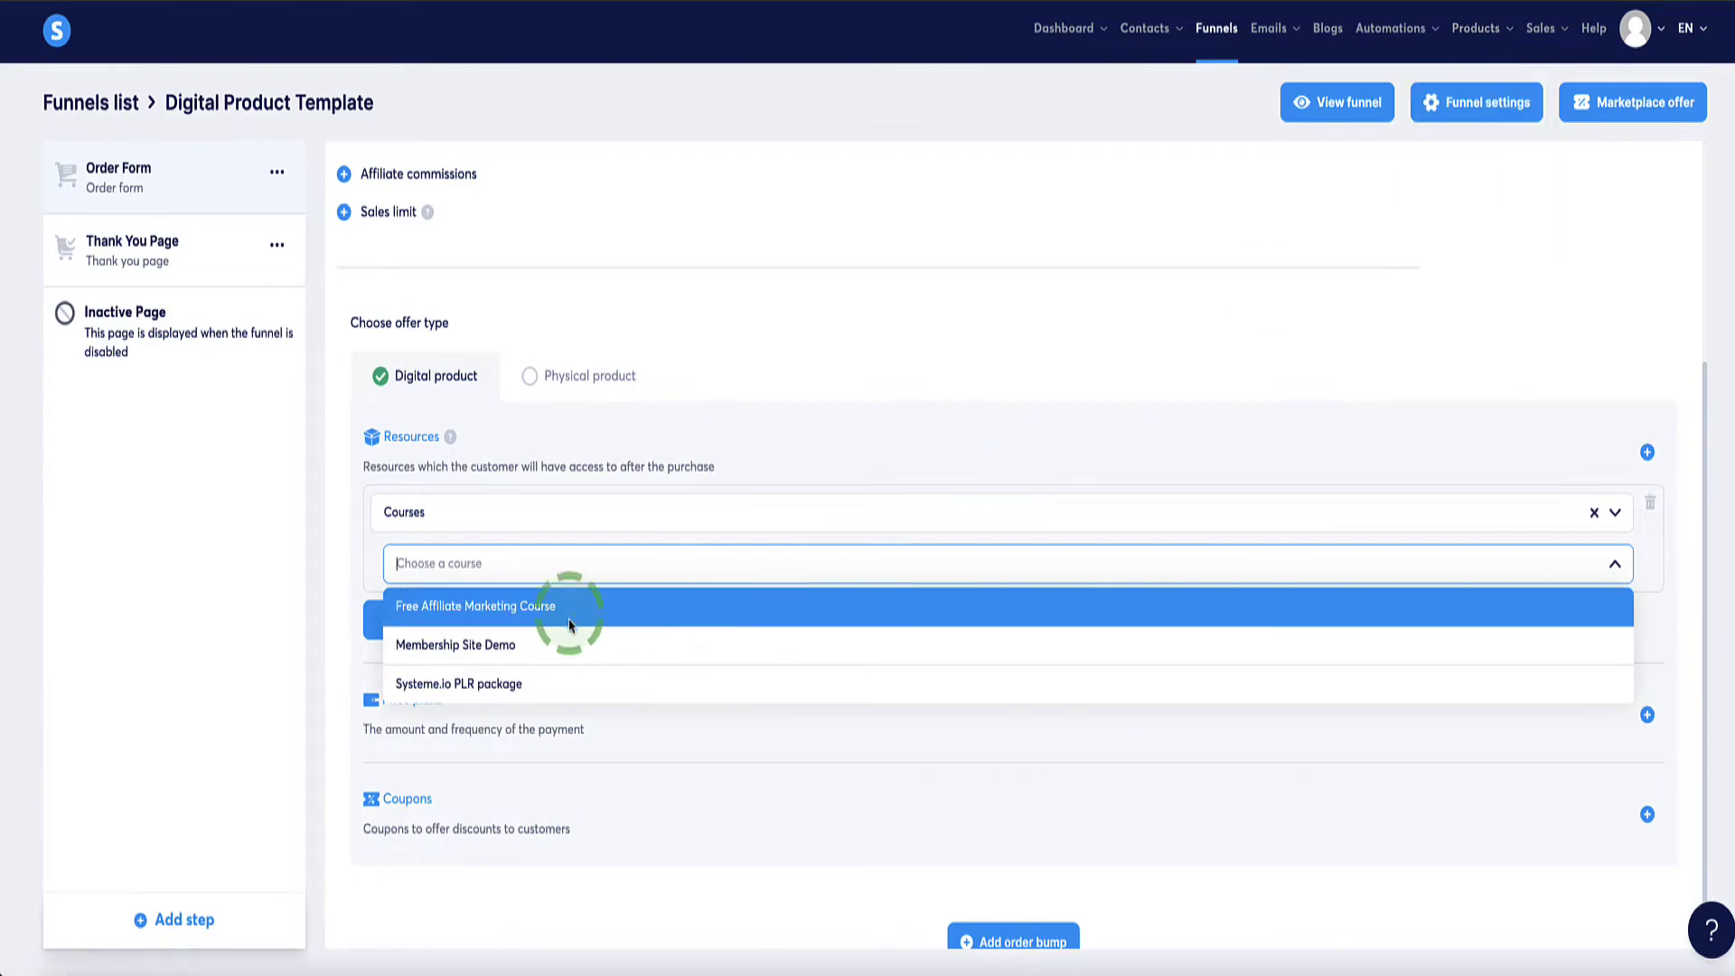
click(449, 646)
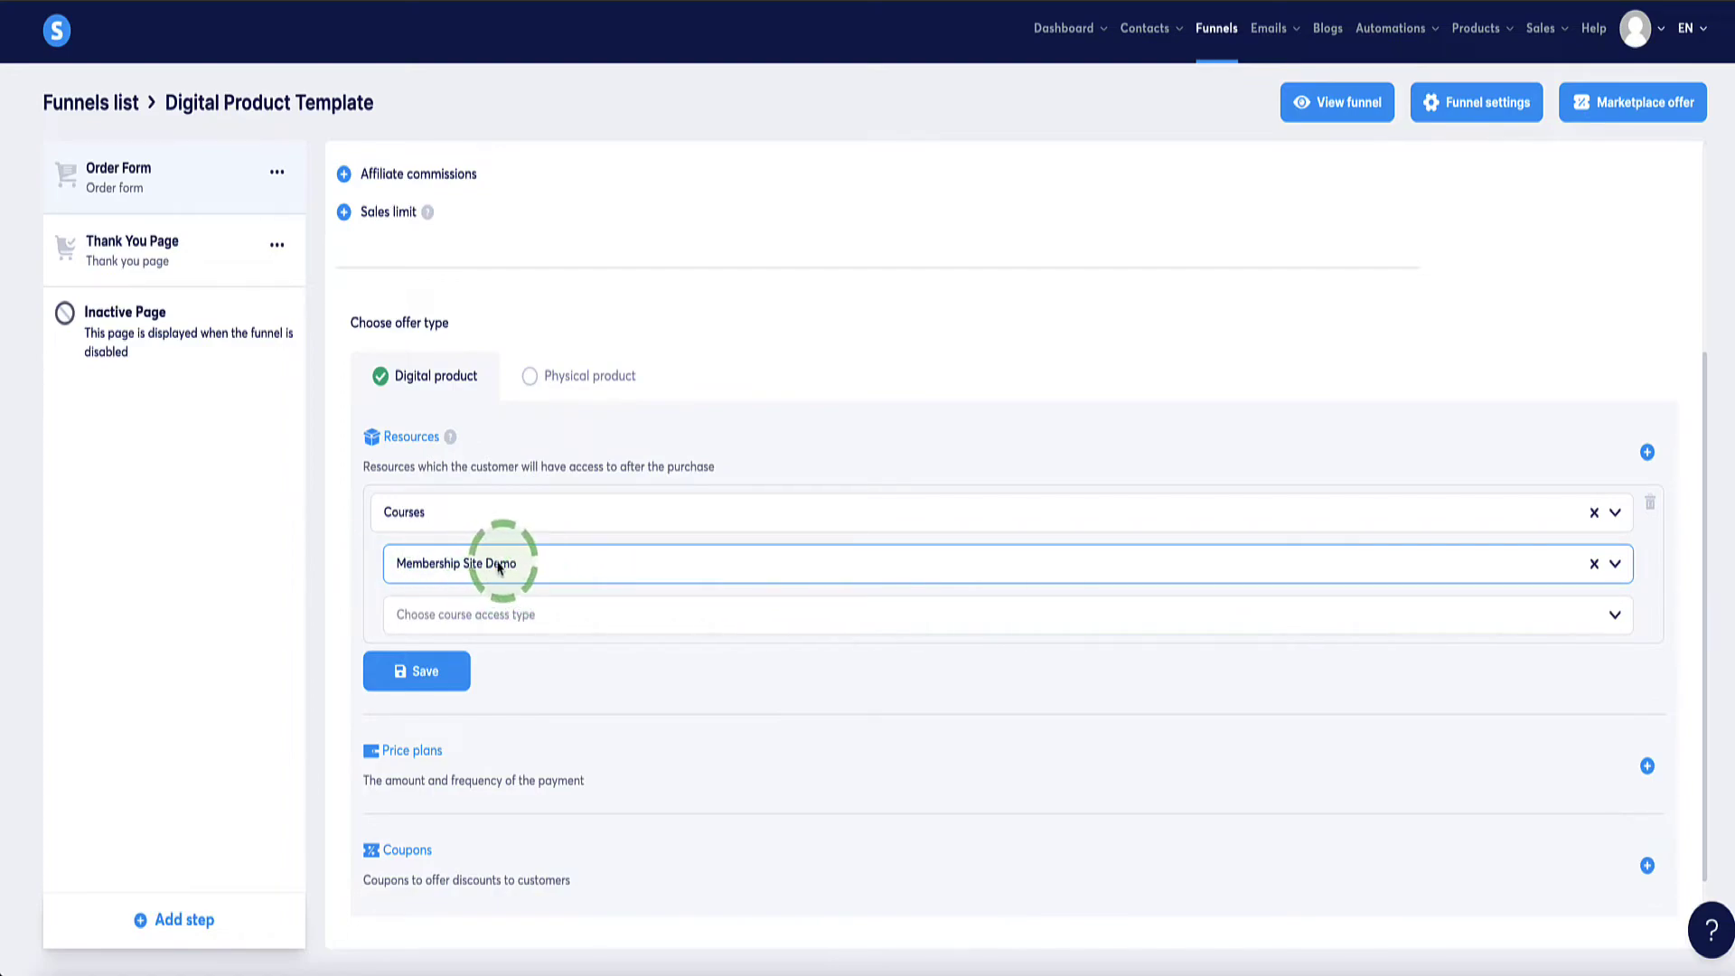
click(608, 567)
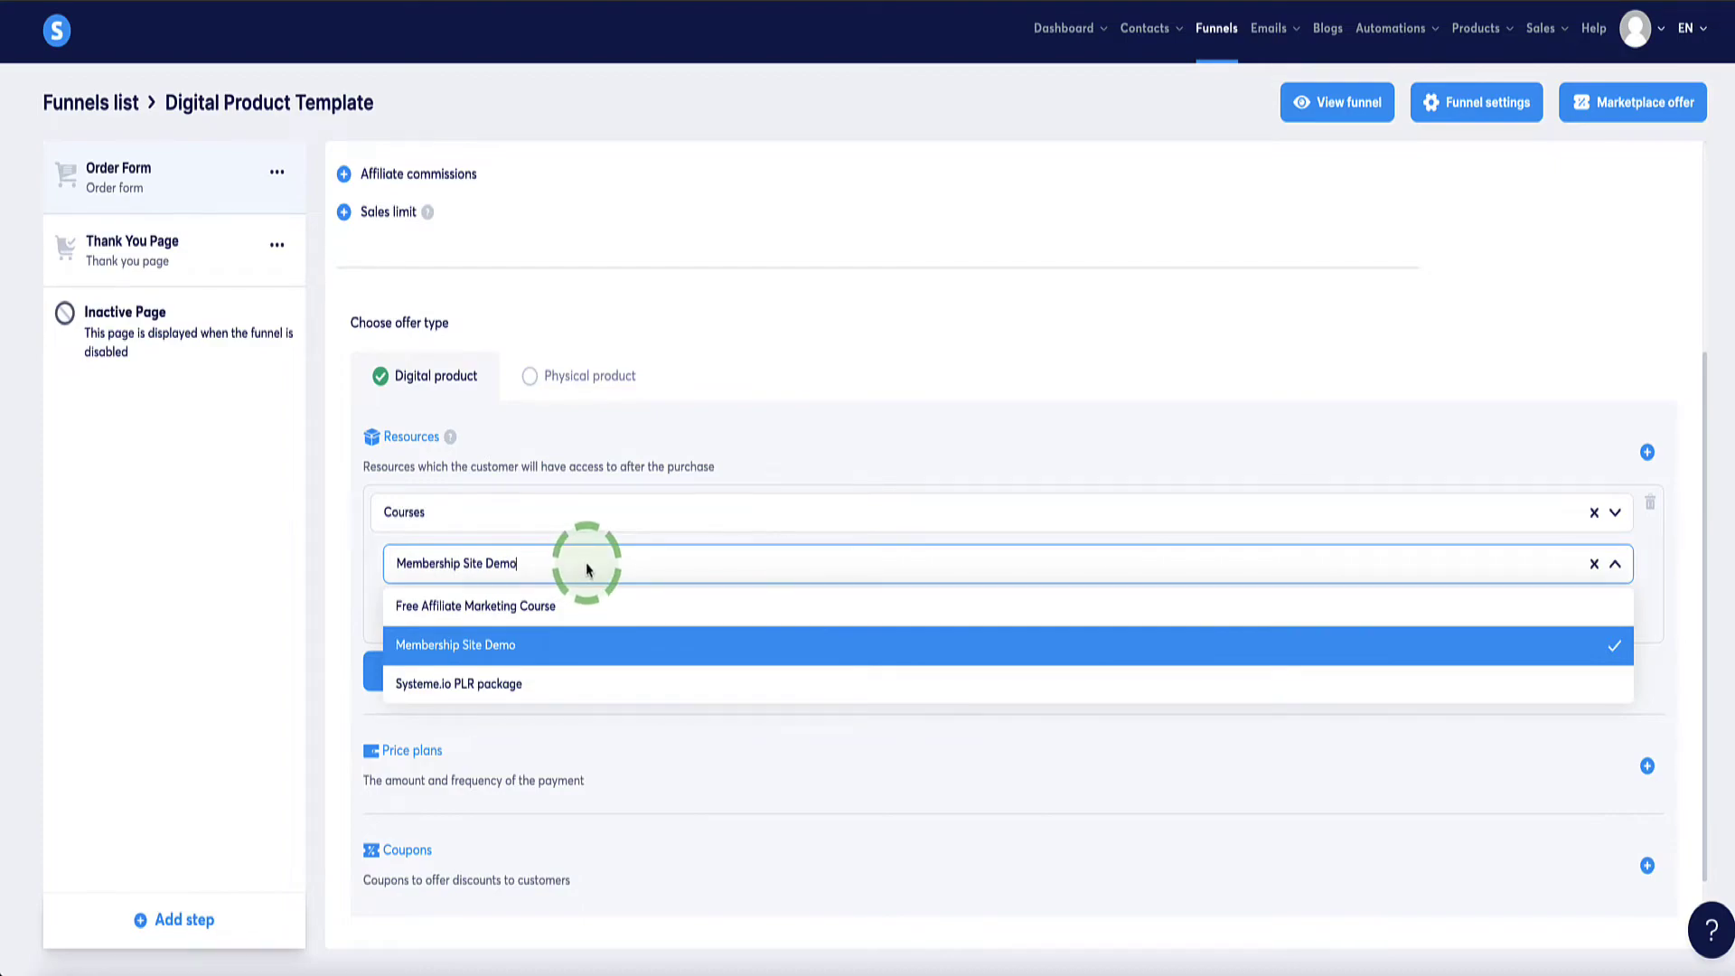
click(587, 568)
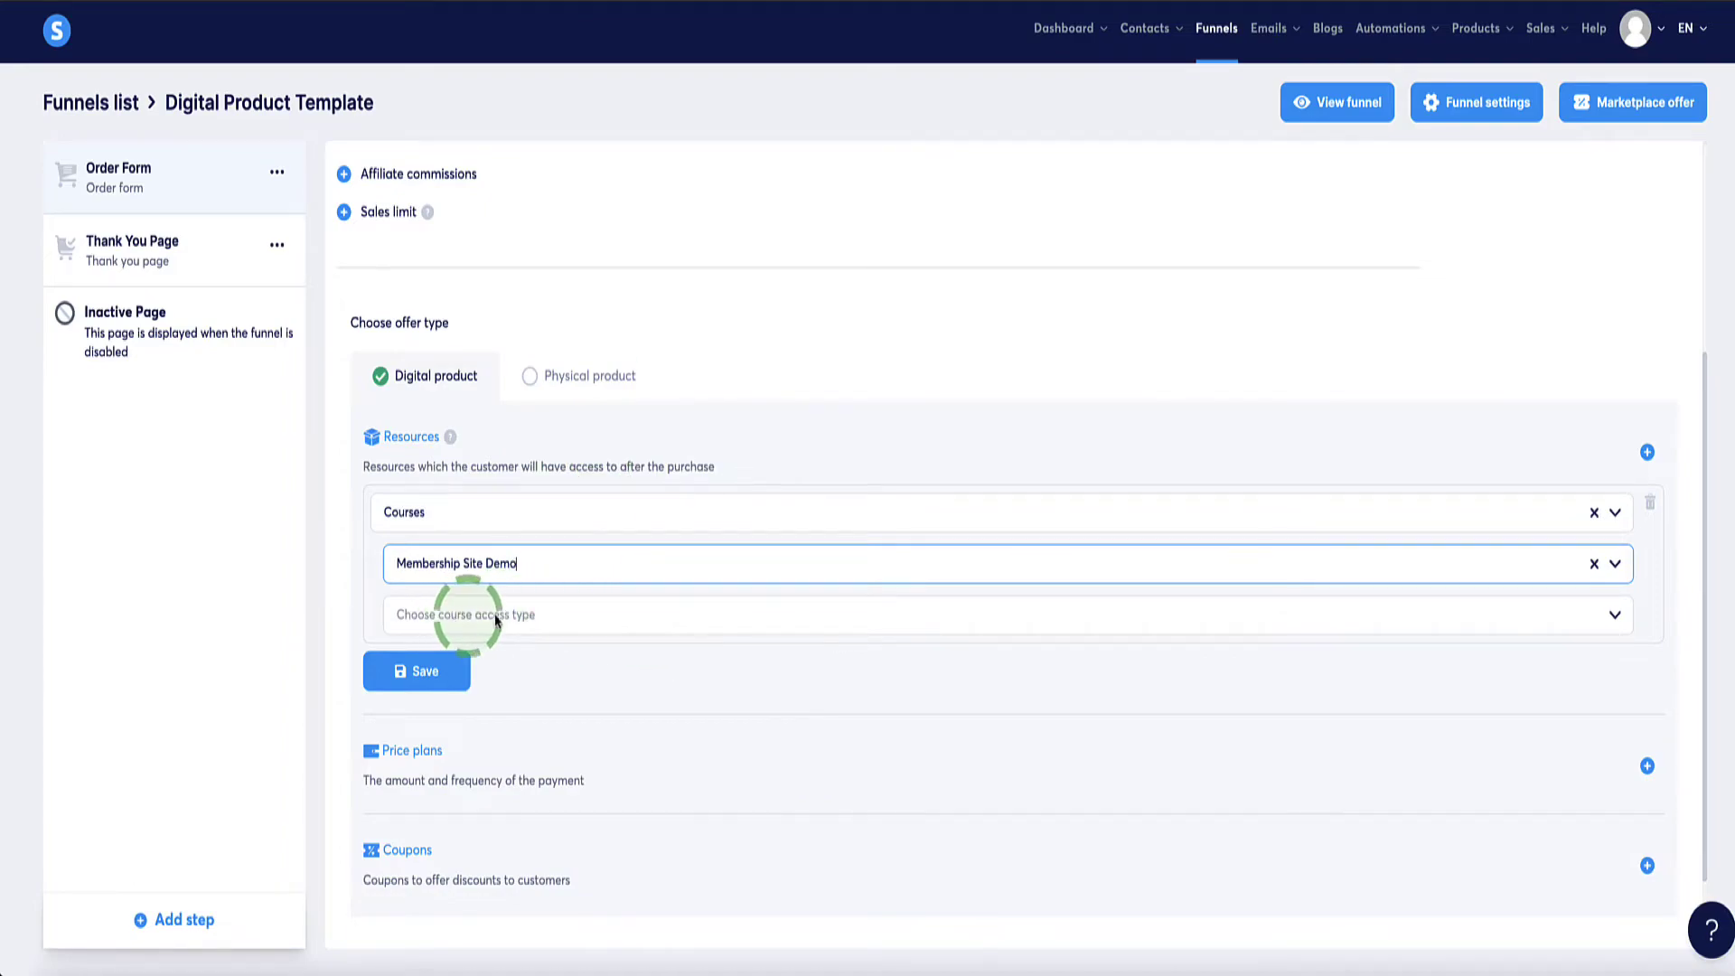
click(542, 615)
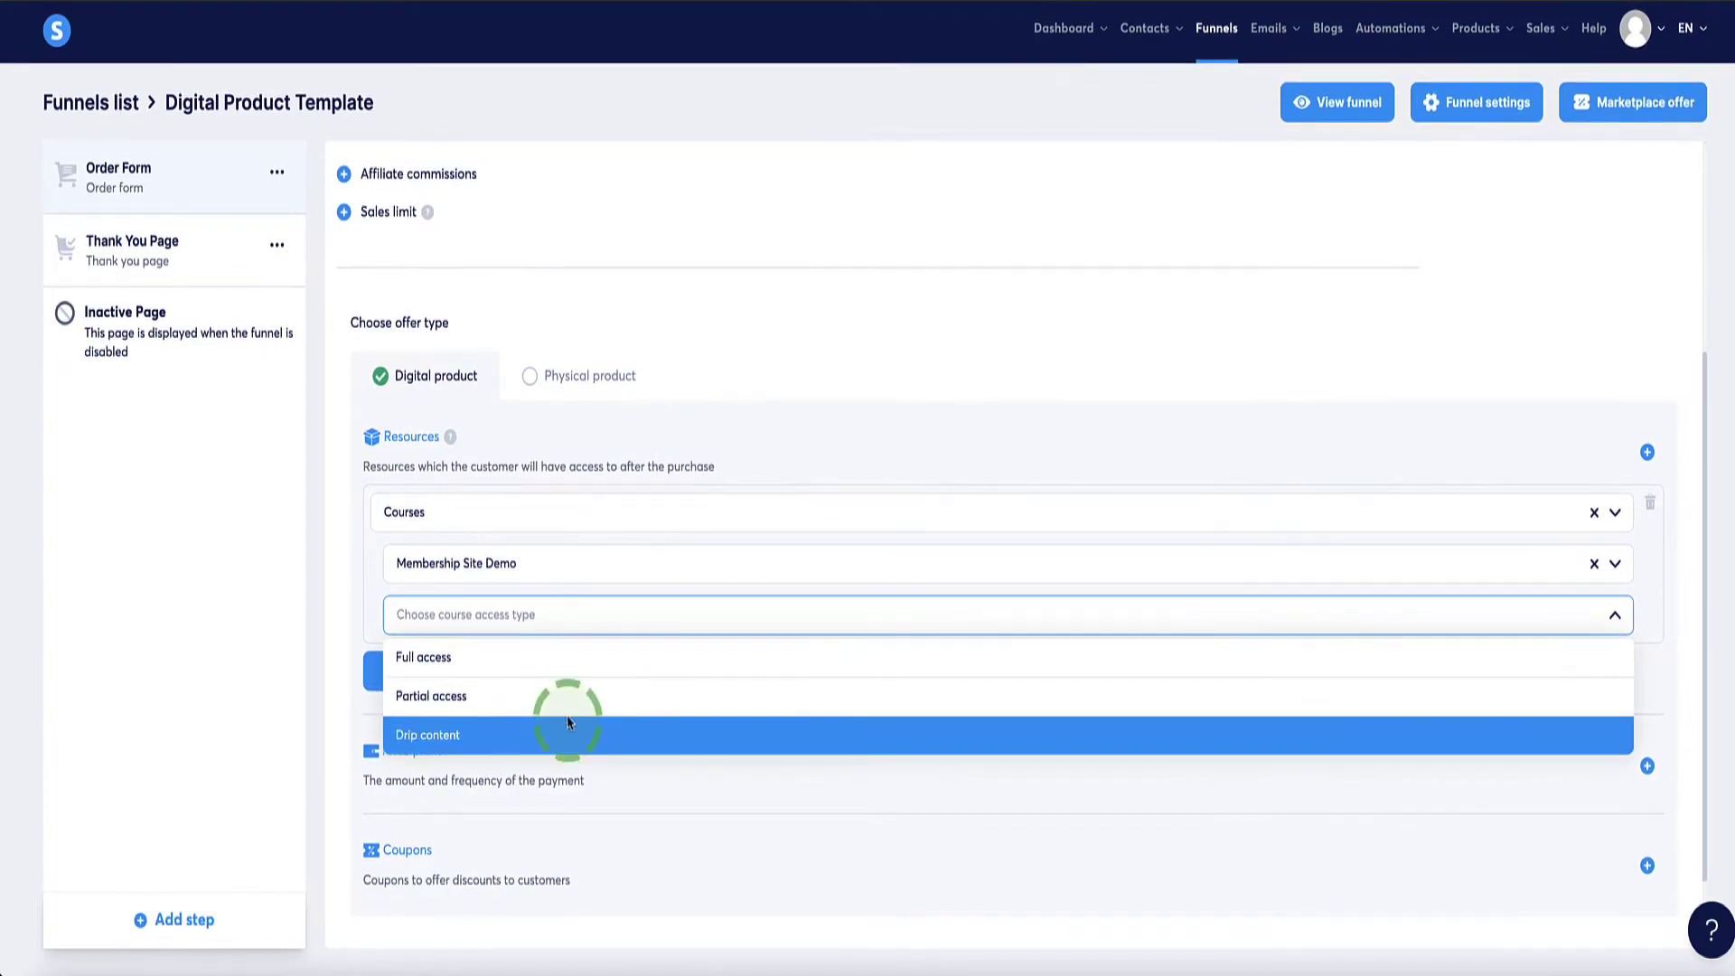
click(561, 665)
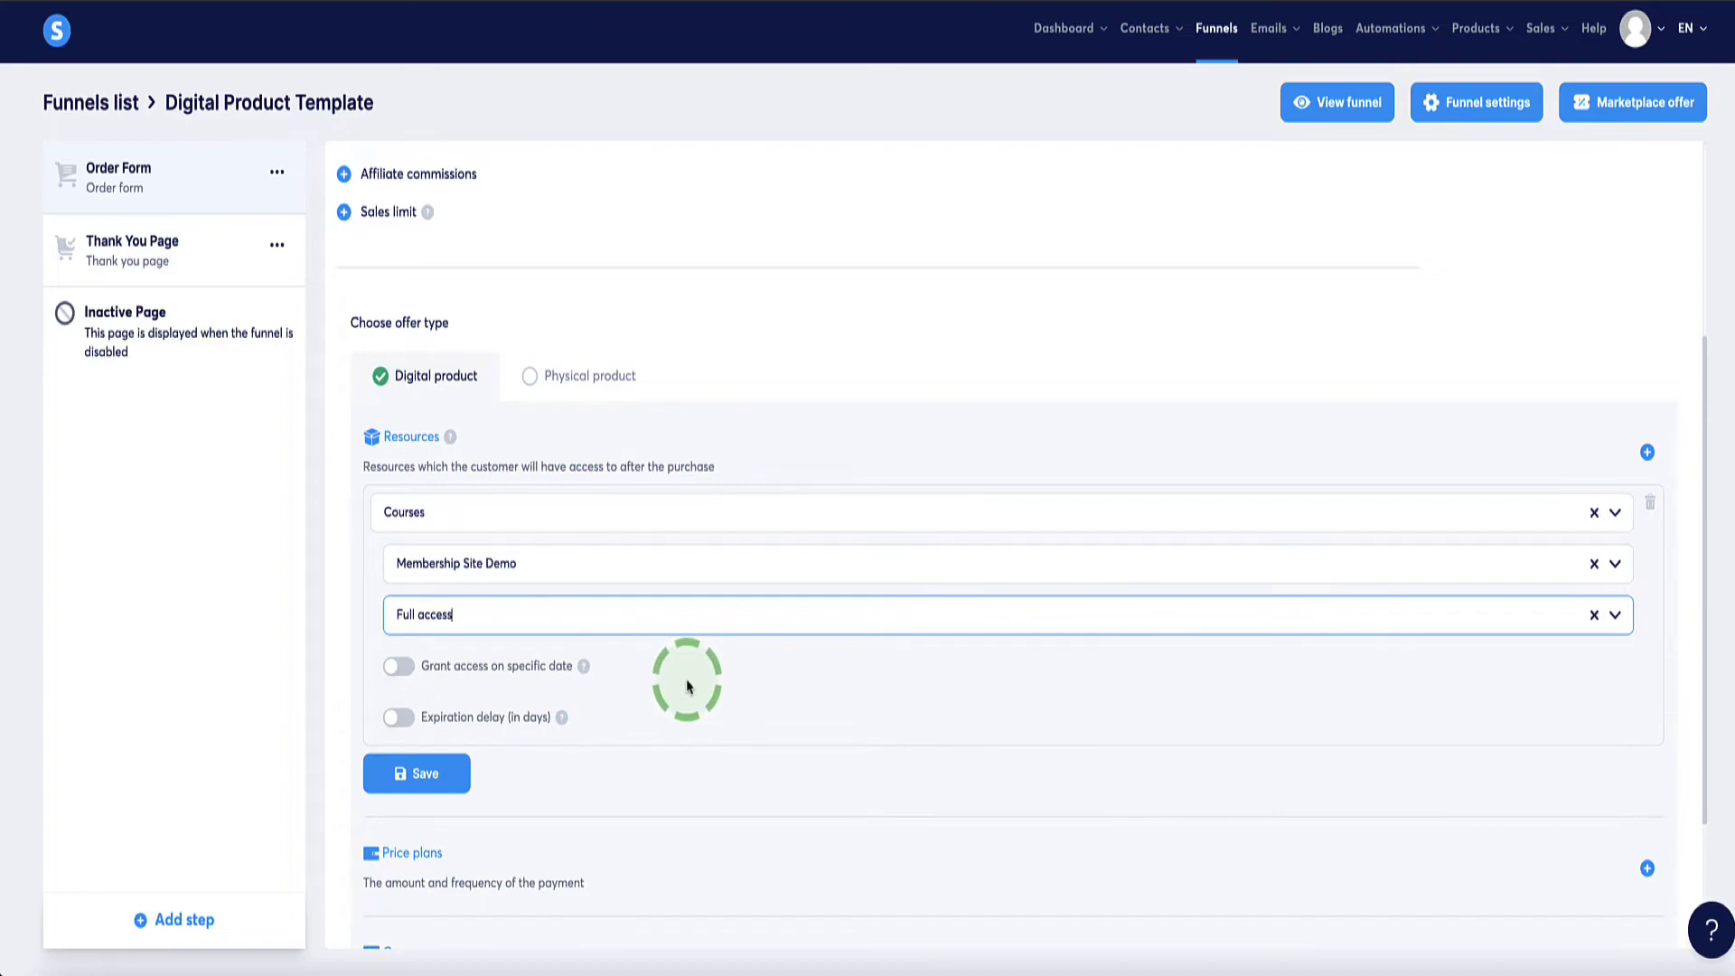
scroll(687, 687, down, 1)
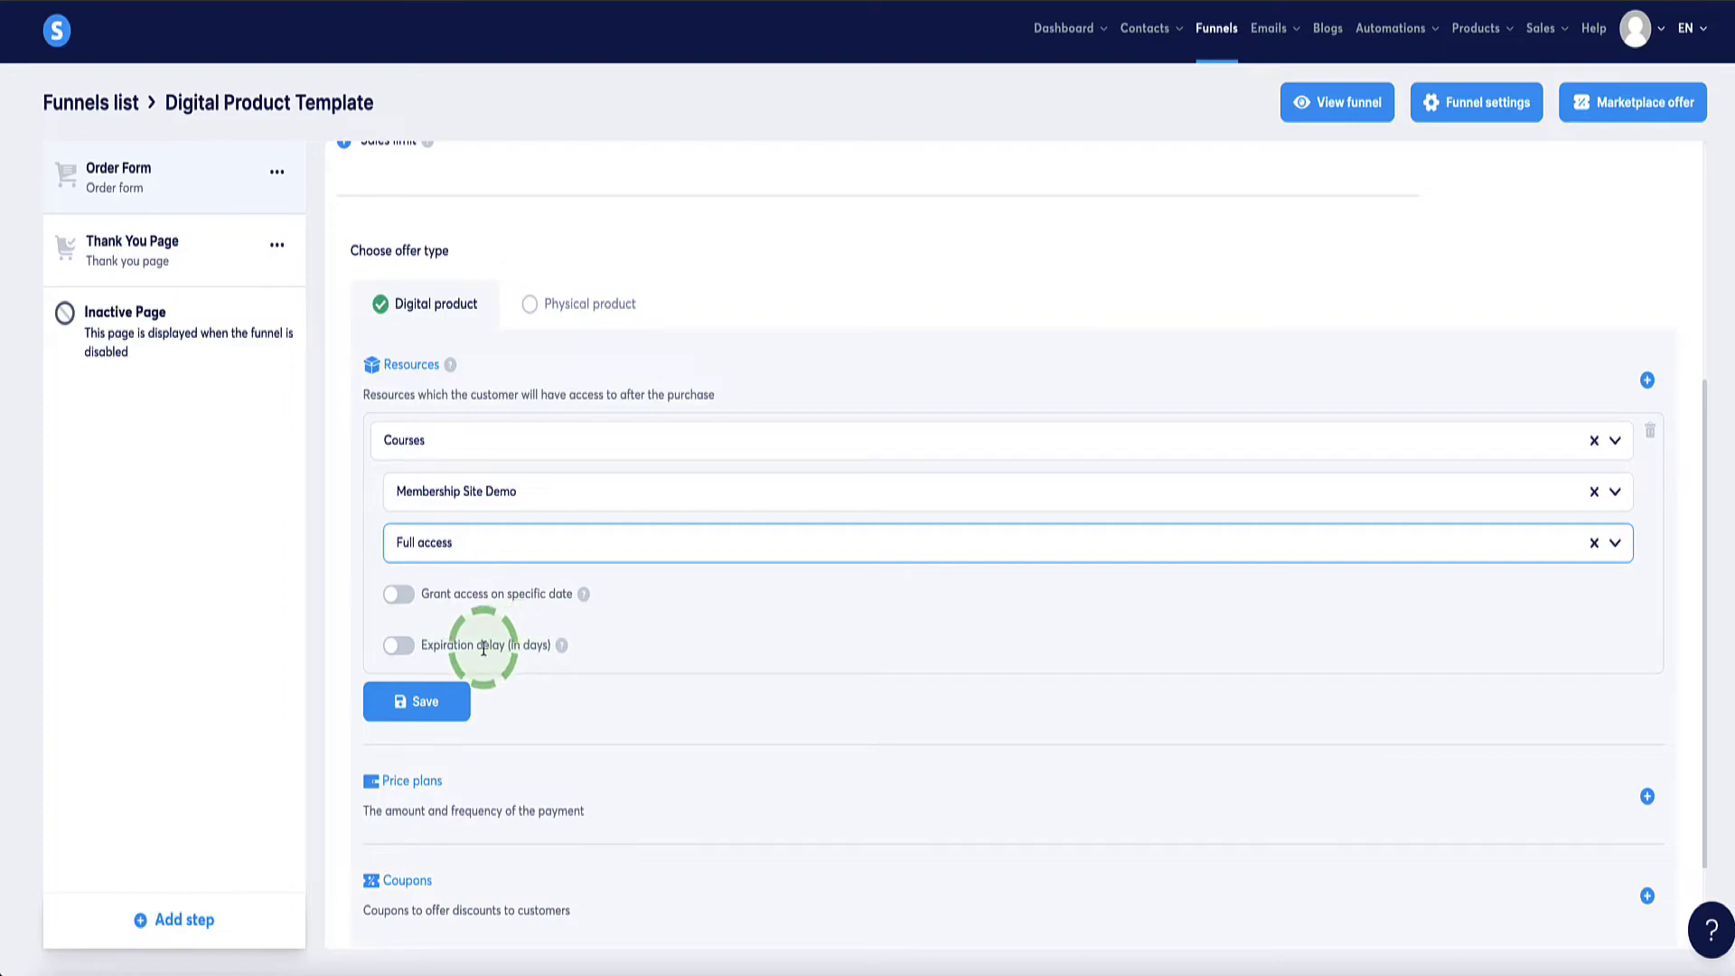
click(452, 644)
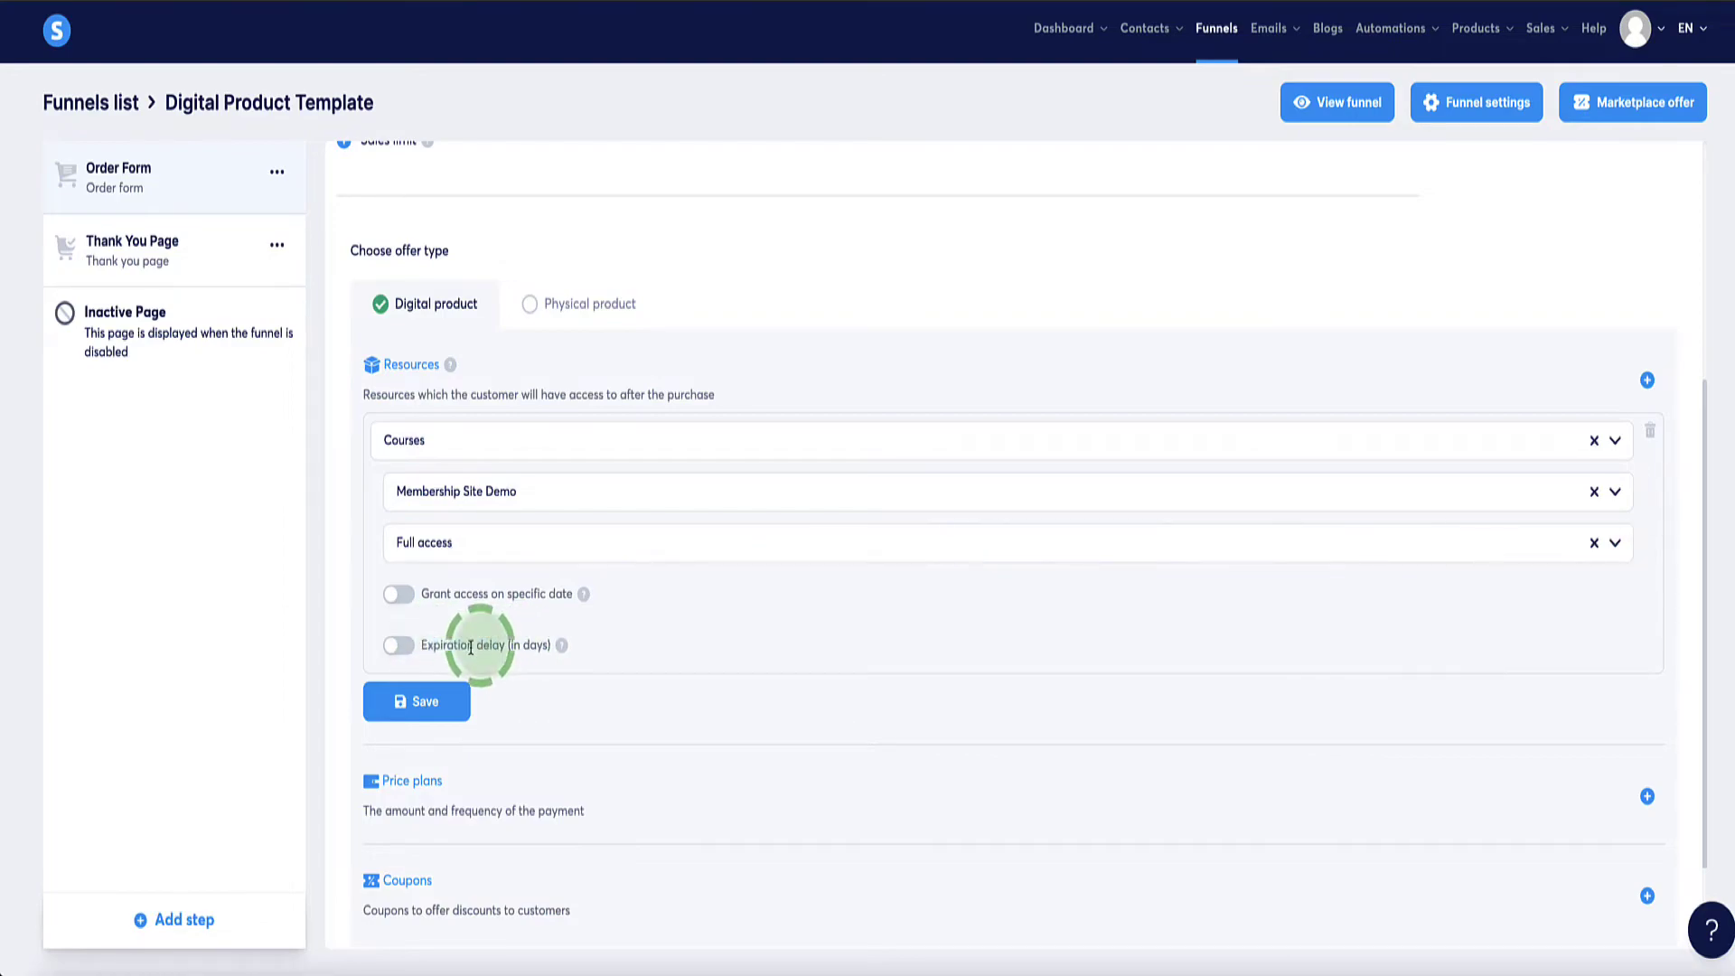
click(438, 702)
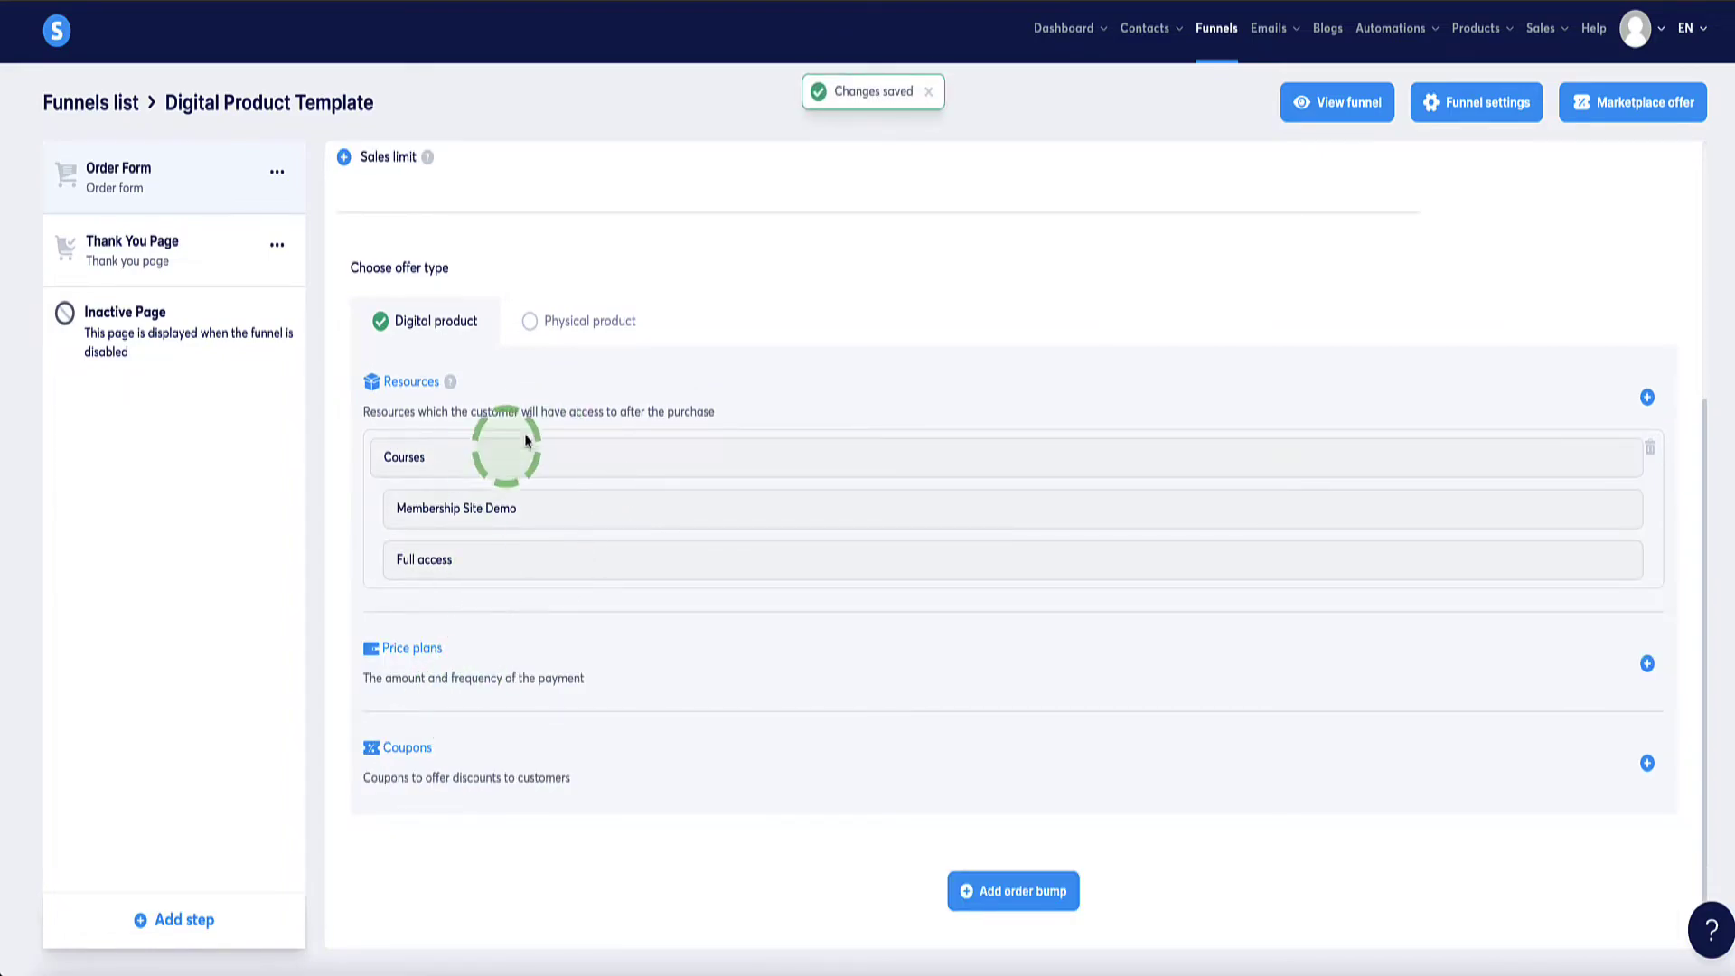
Step: Add a Tags resource set to 'DP demo tag' and save it
click(1647, 400)
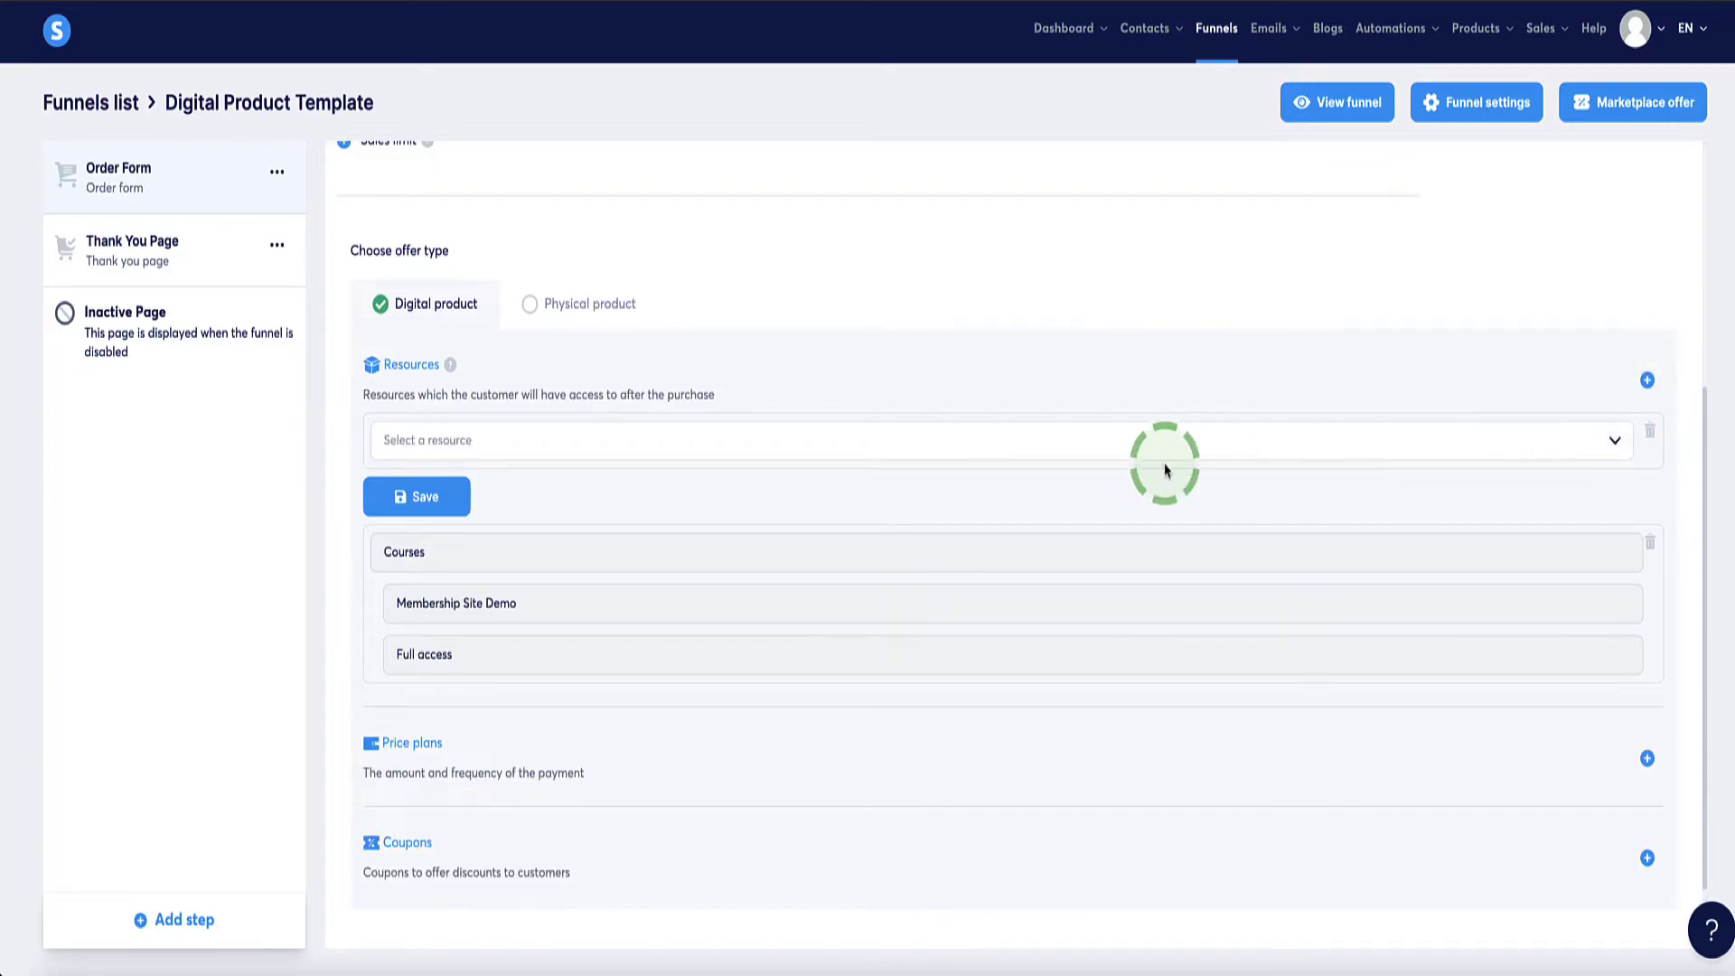
click(1327, 441)
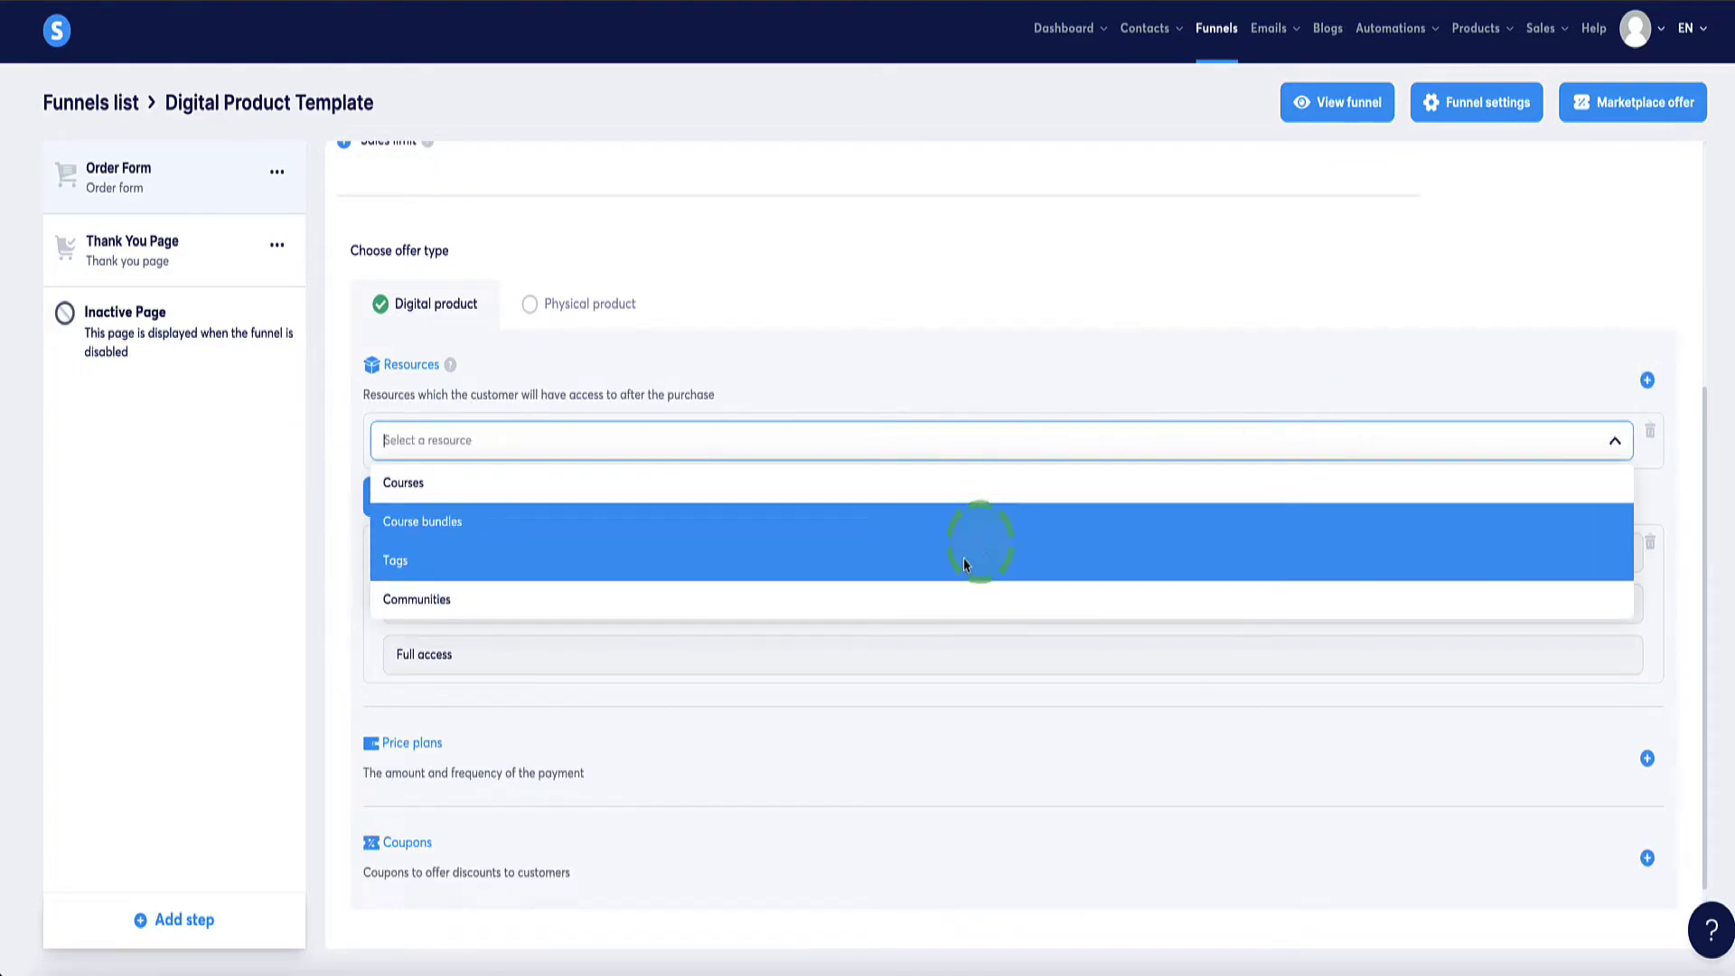
click(759, 560)
click(600, 492)
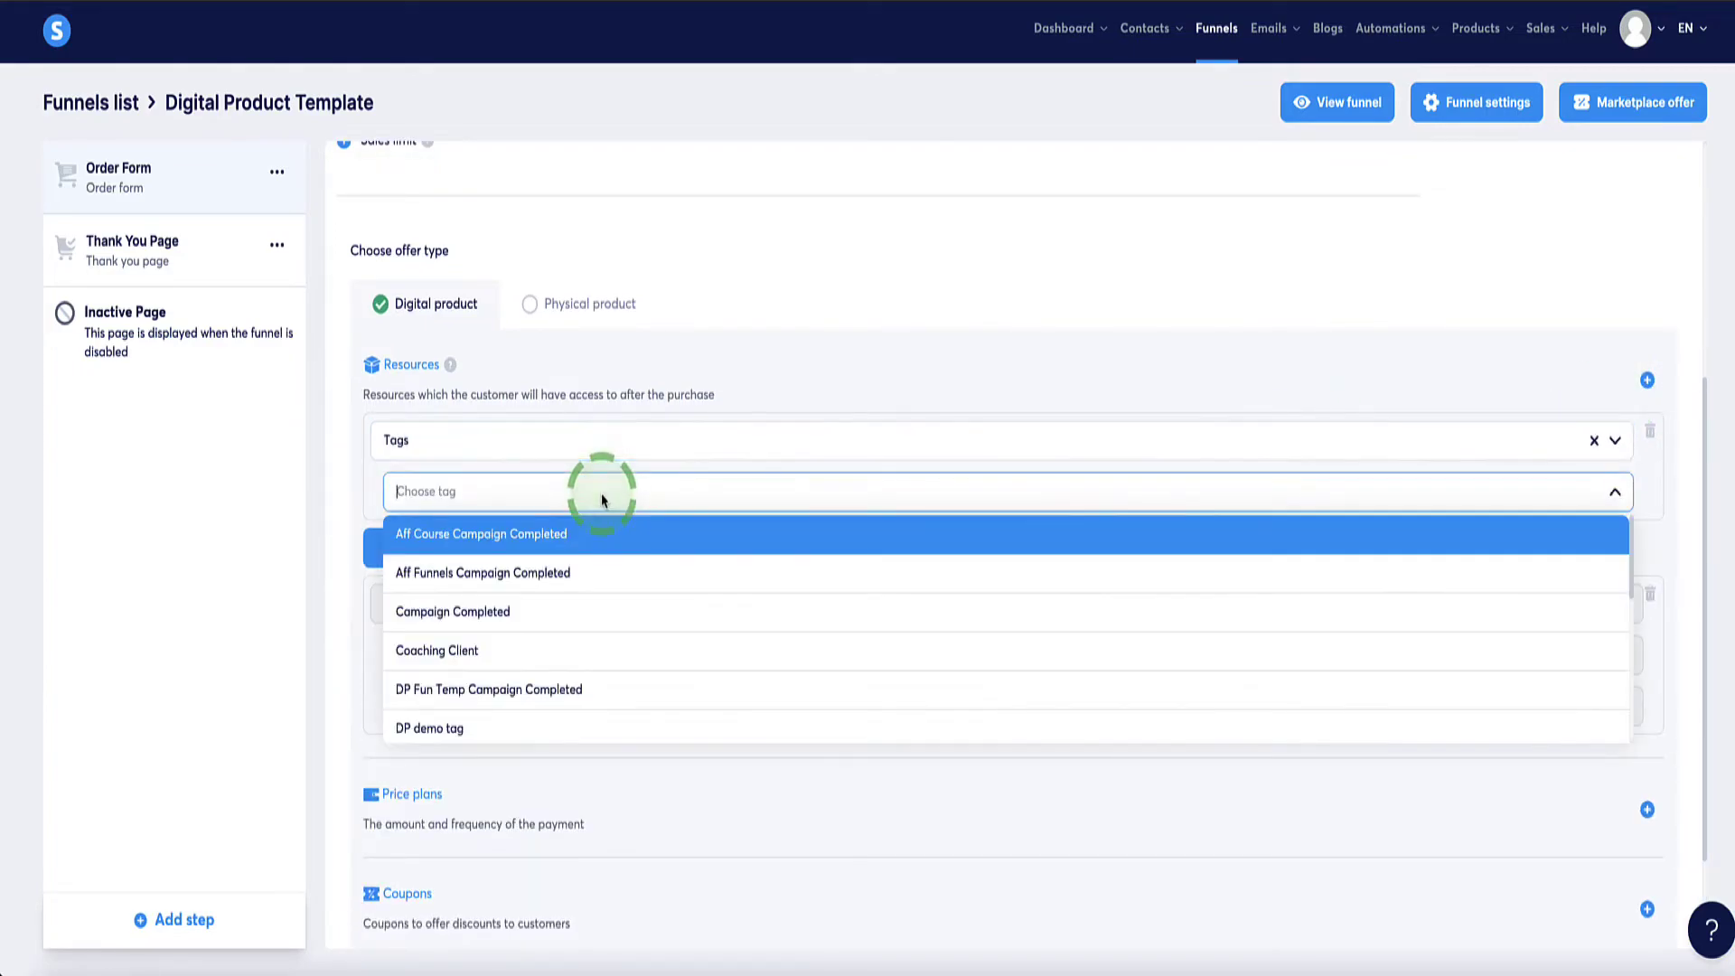
scroll(588, 578, down, 1)
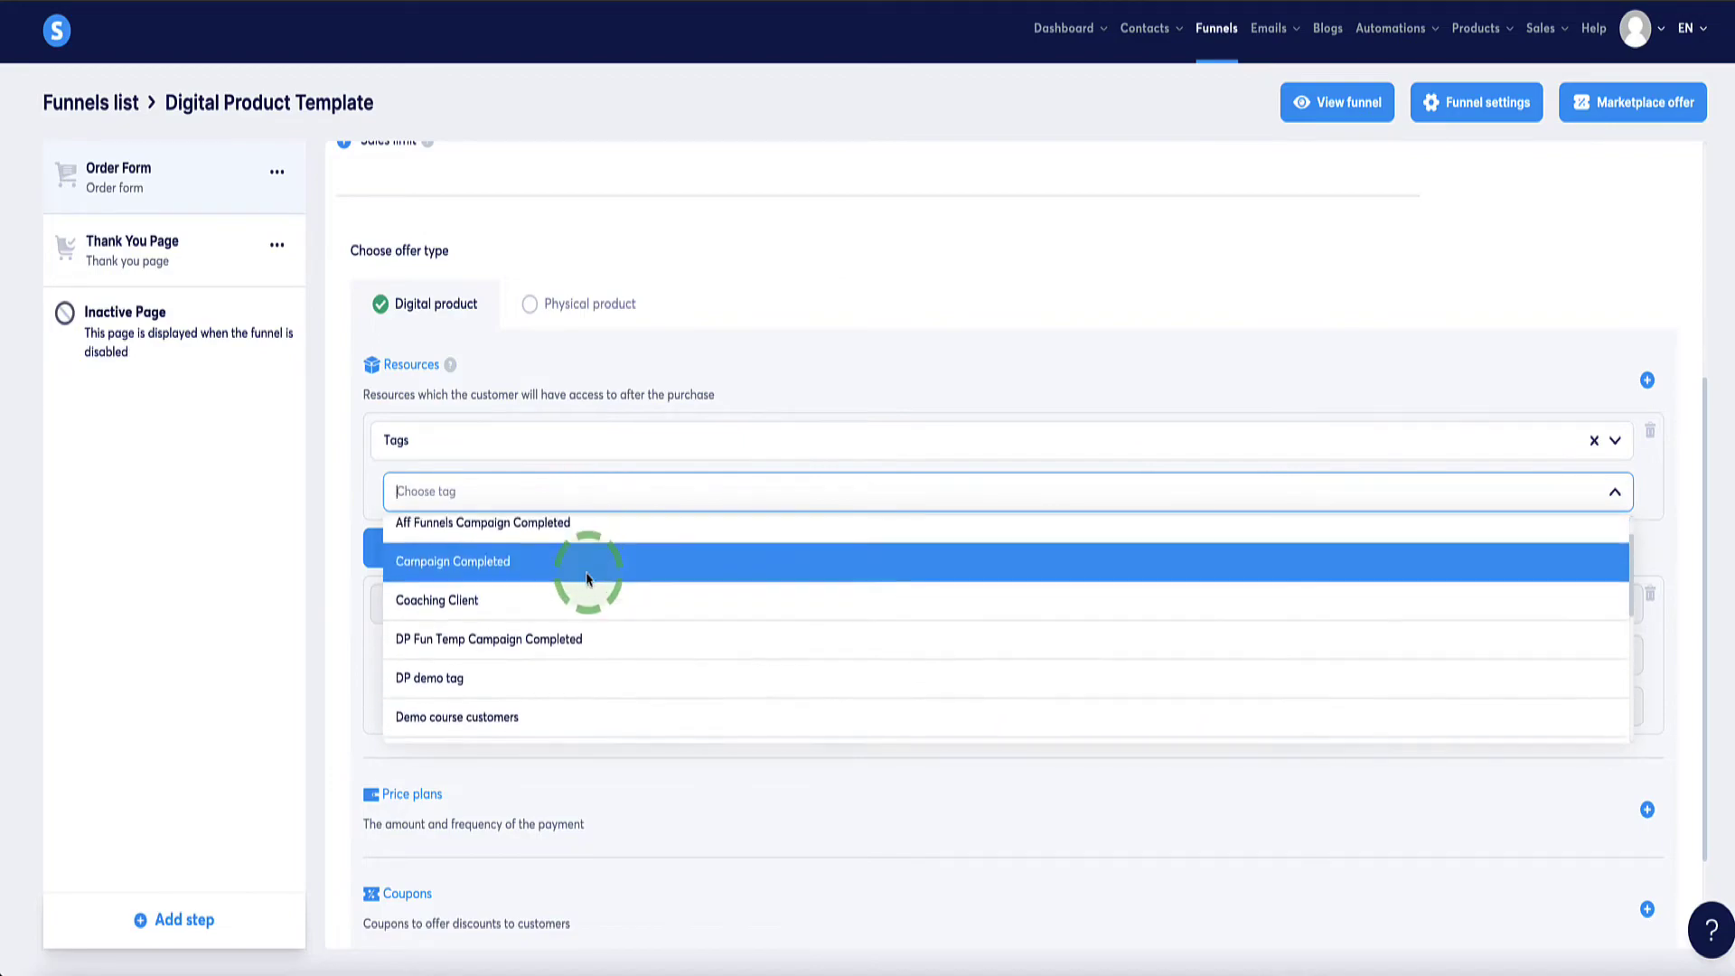
click(425, 678)
click(423, 548)
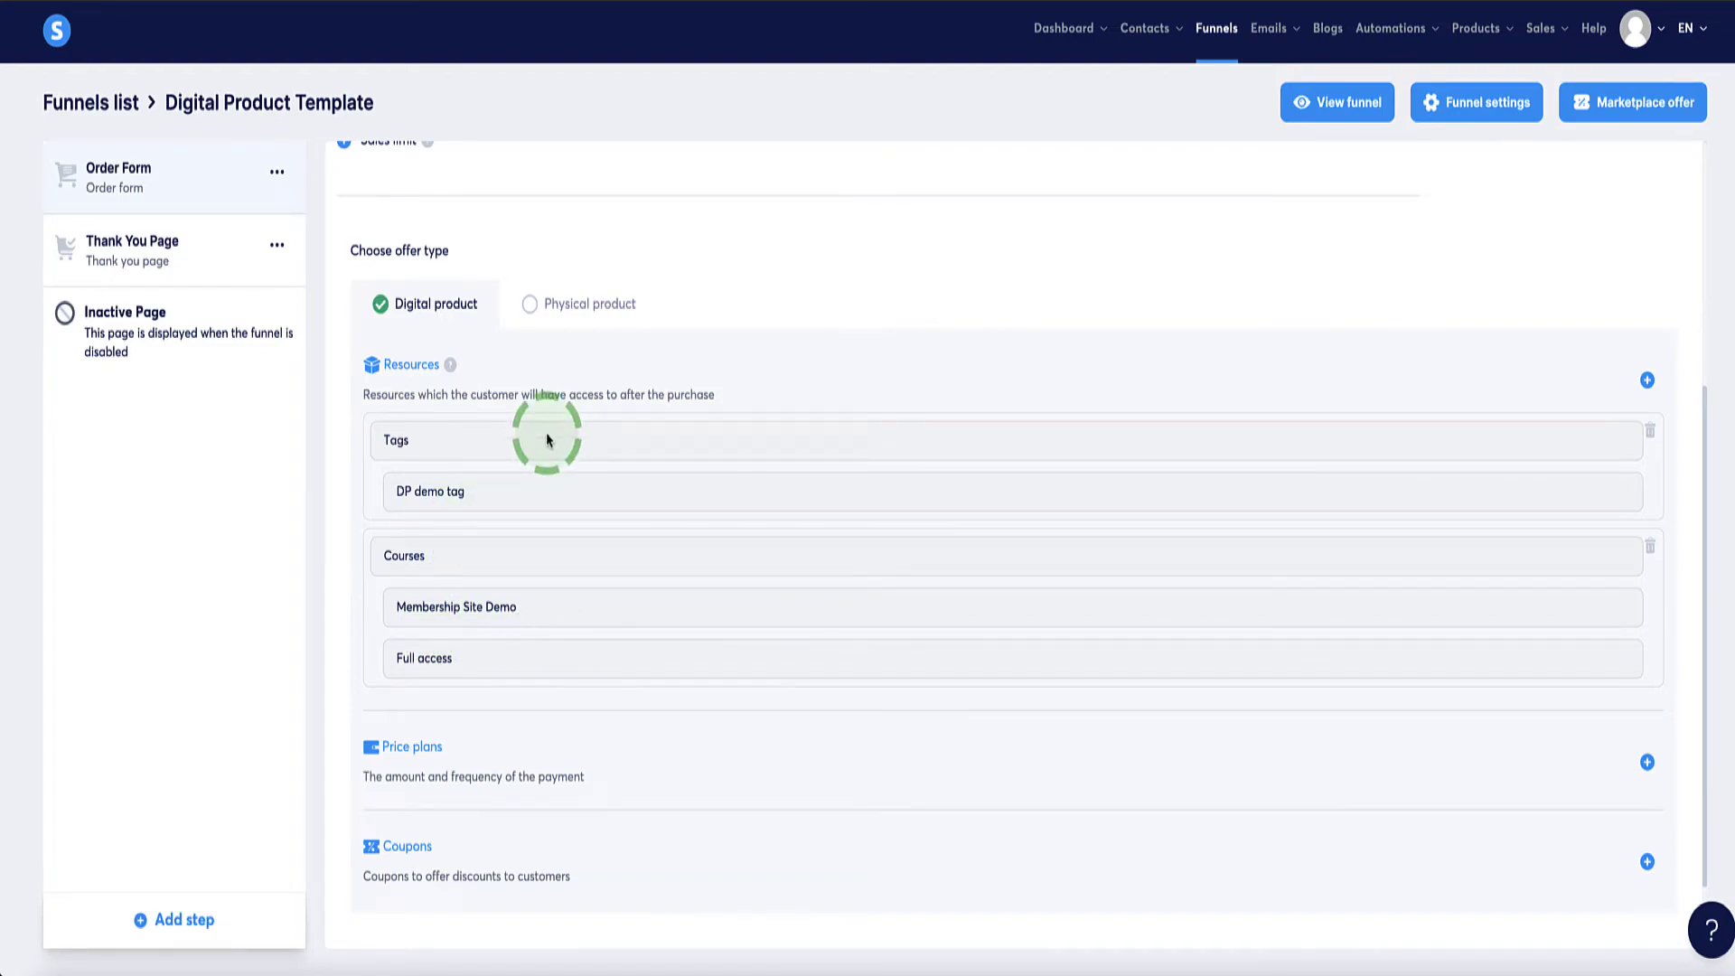
scroll(551, 506, down, 2)
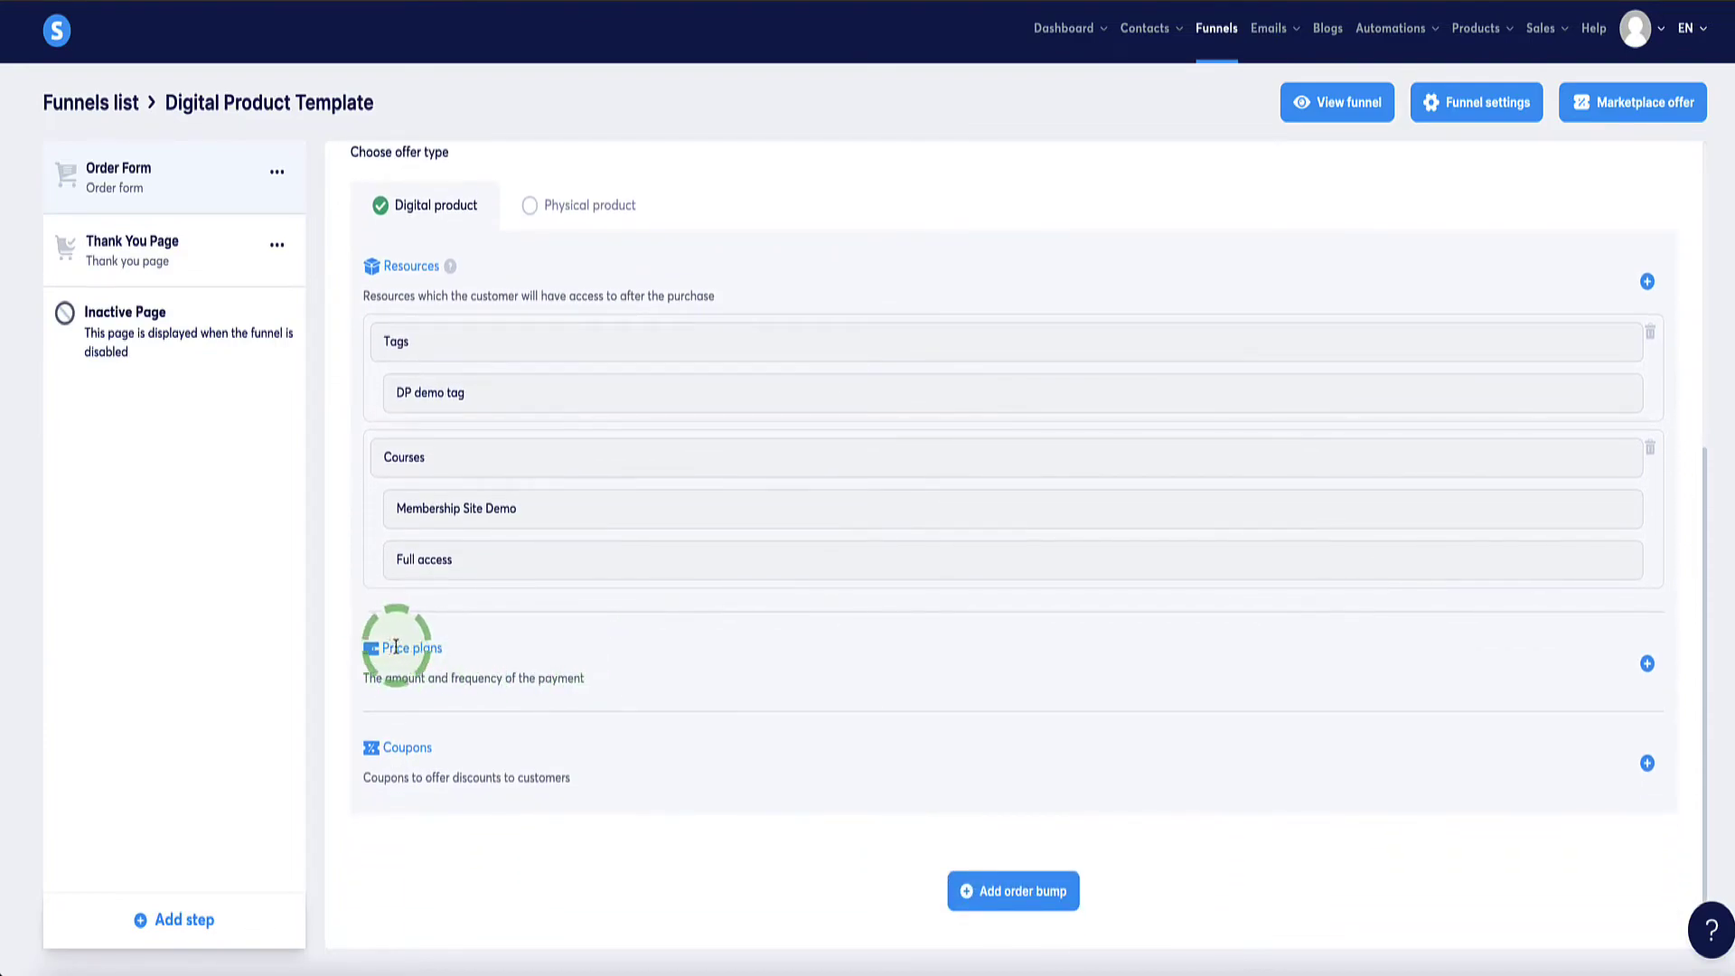
Step: Add a price plan to the Order Form offer as One-time payment, choosing no existing plan
click(1647, 667)
scroll(904, 638, down, 1)
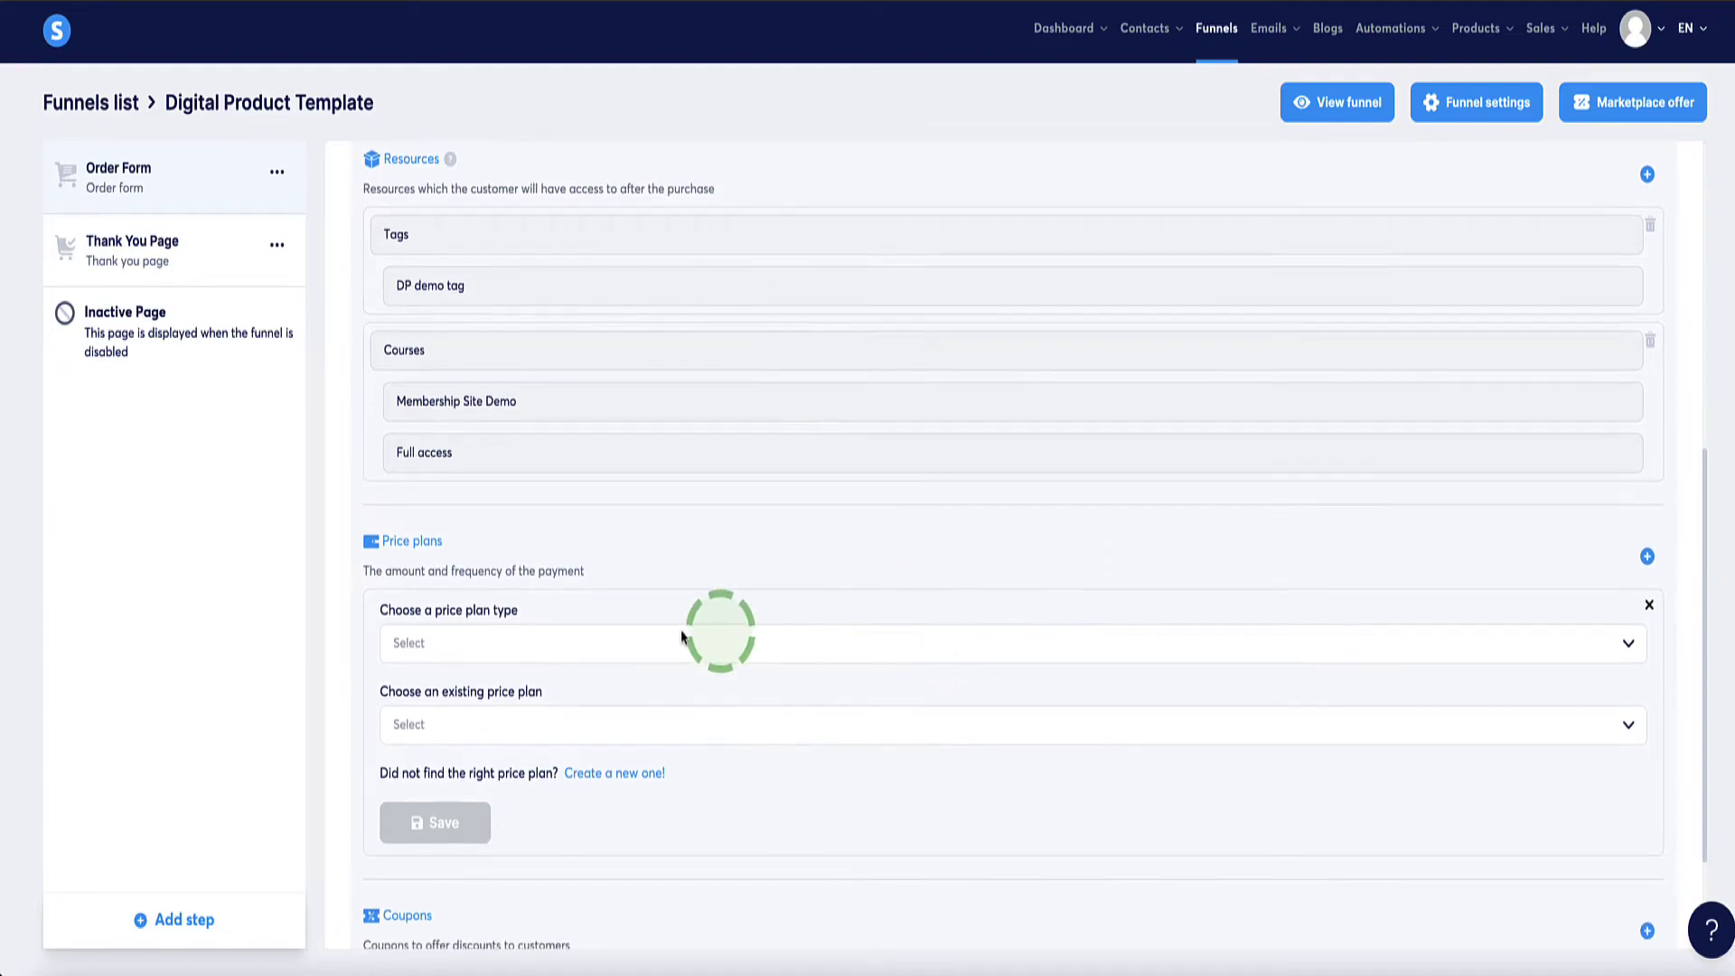
click(403, 632)
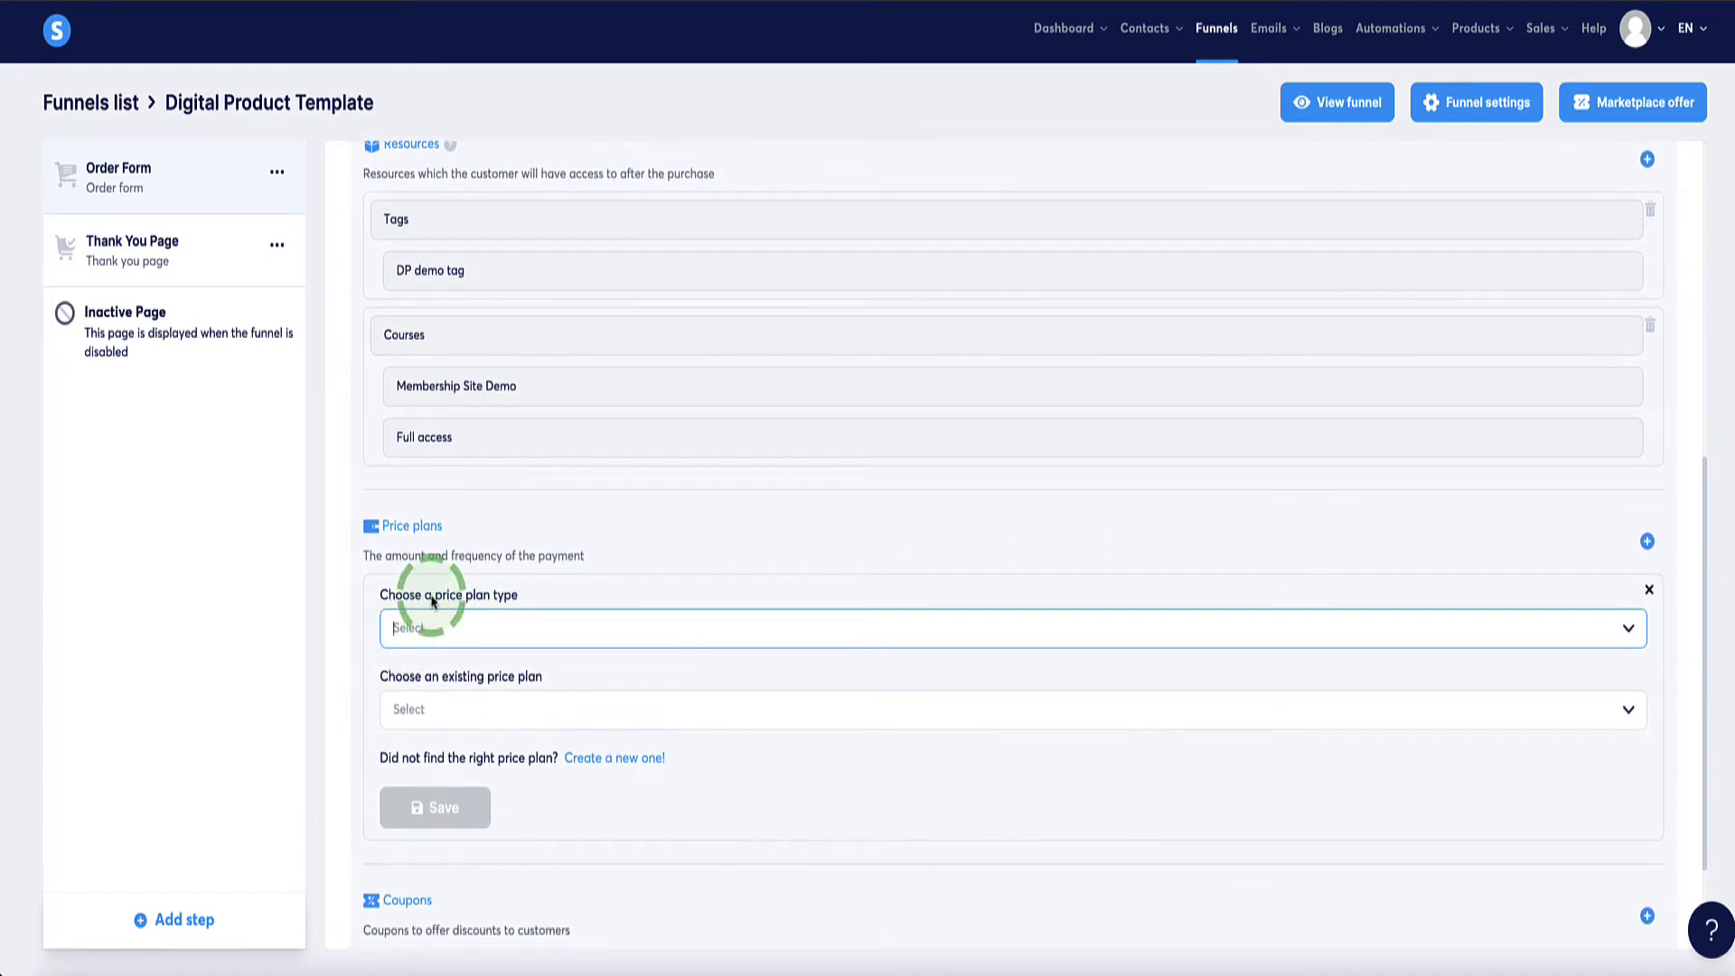
click(1044, 630)
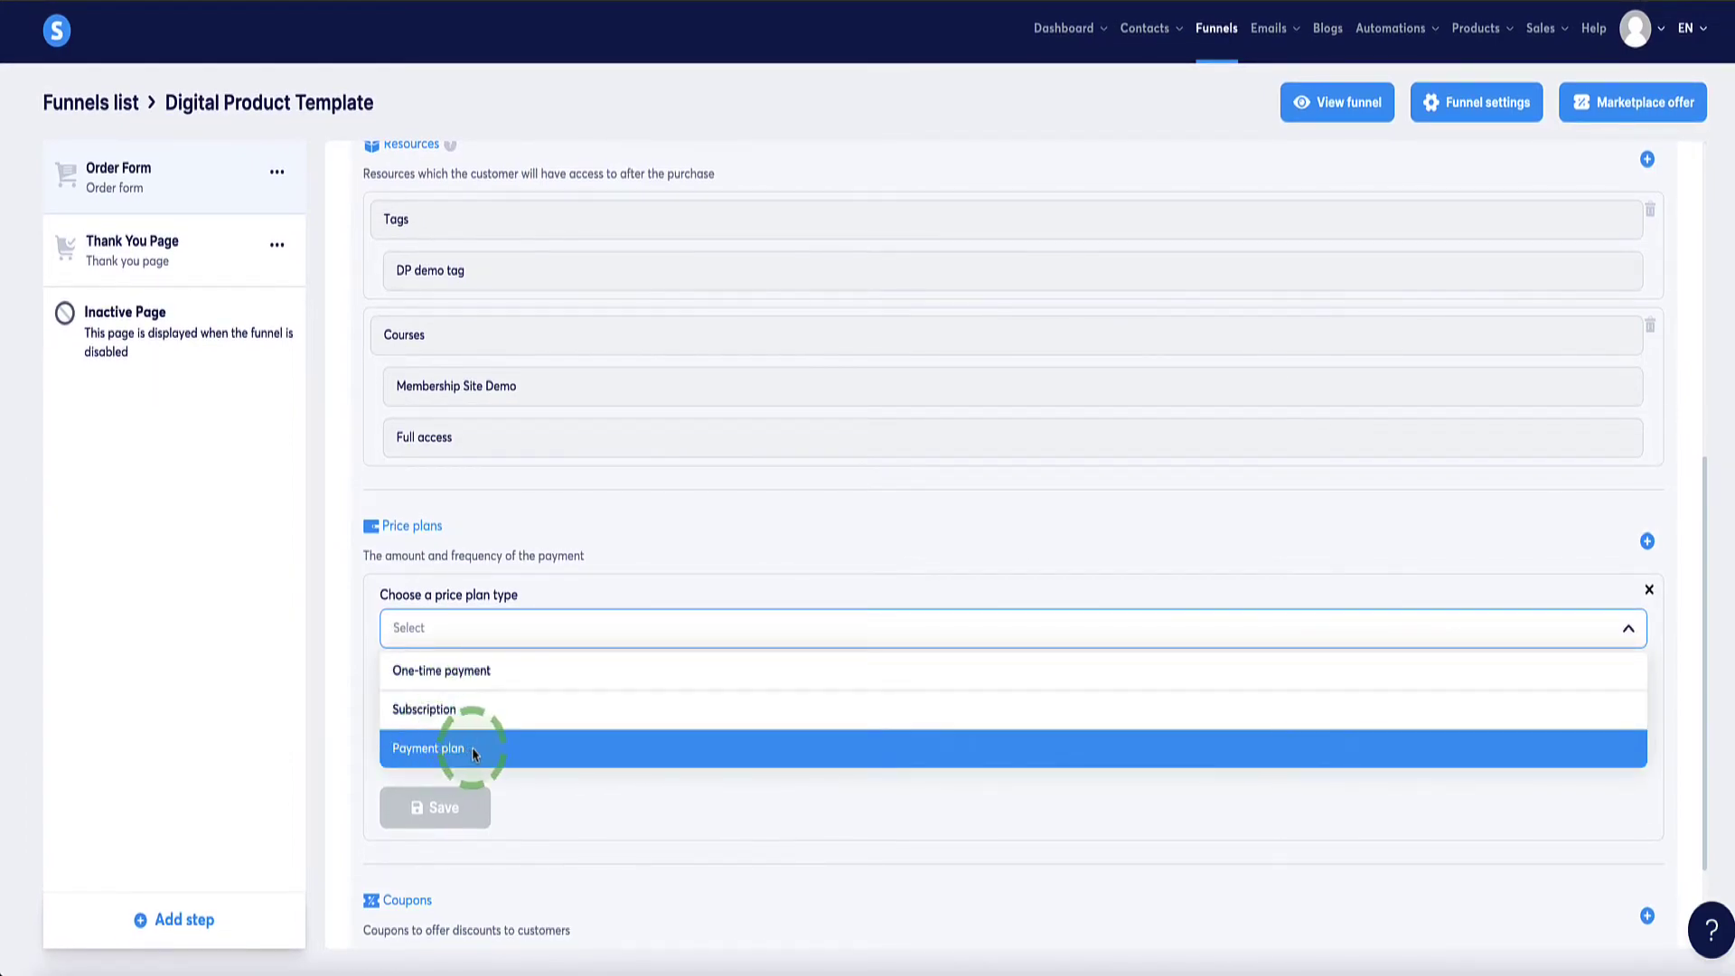
click(489, 674)
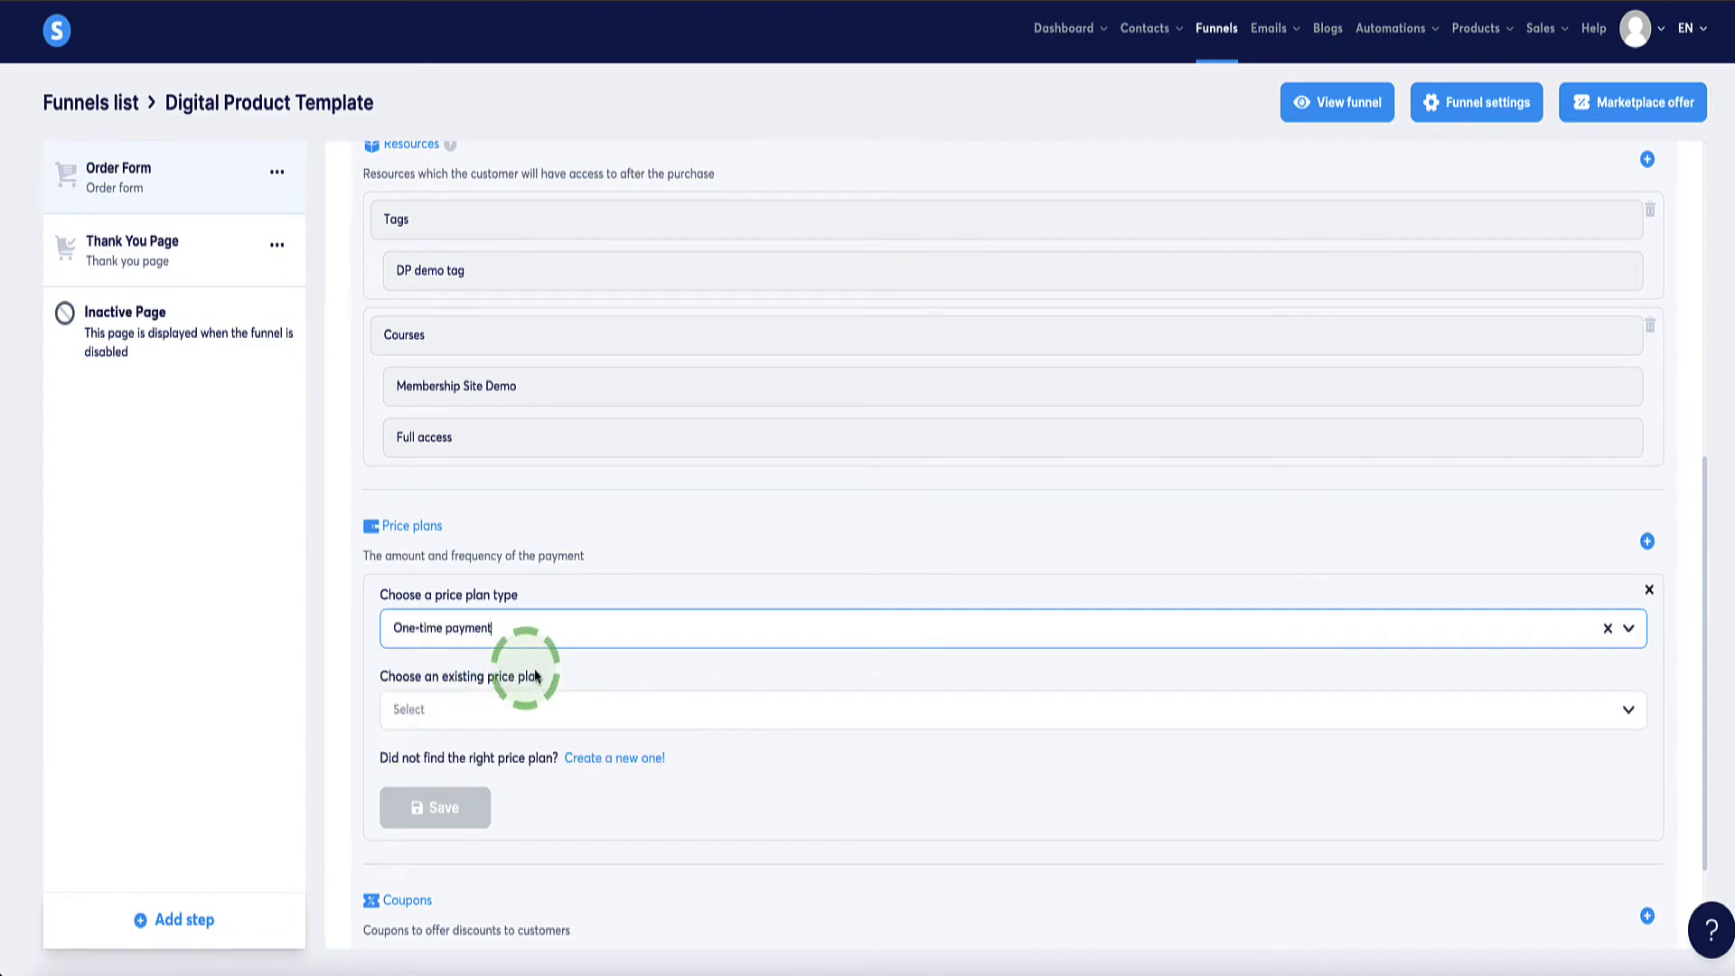
scroll(529, 659, down, 1)
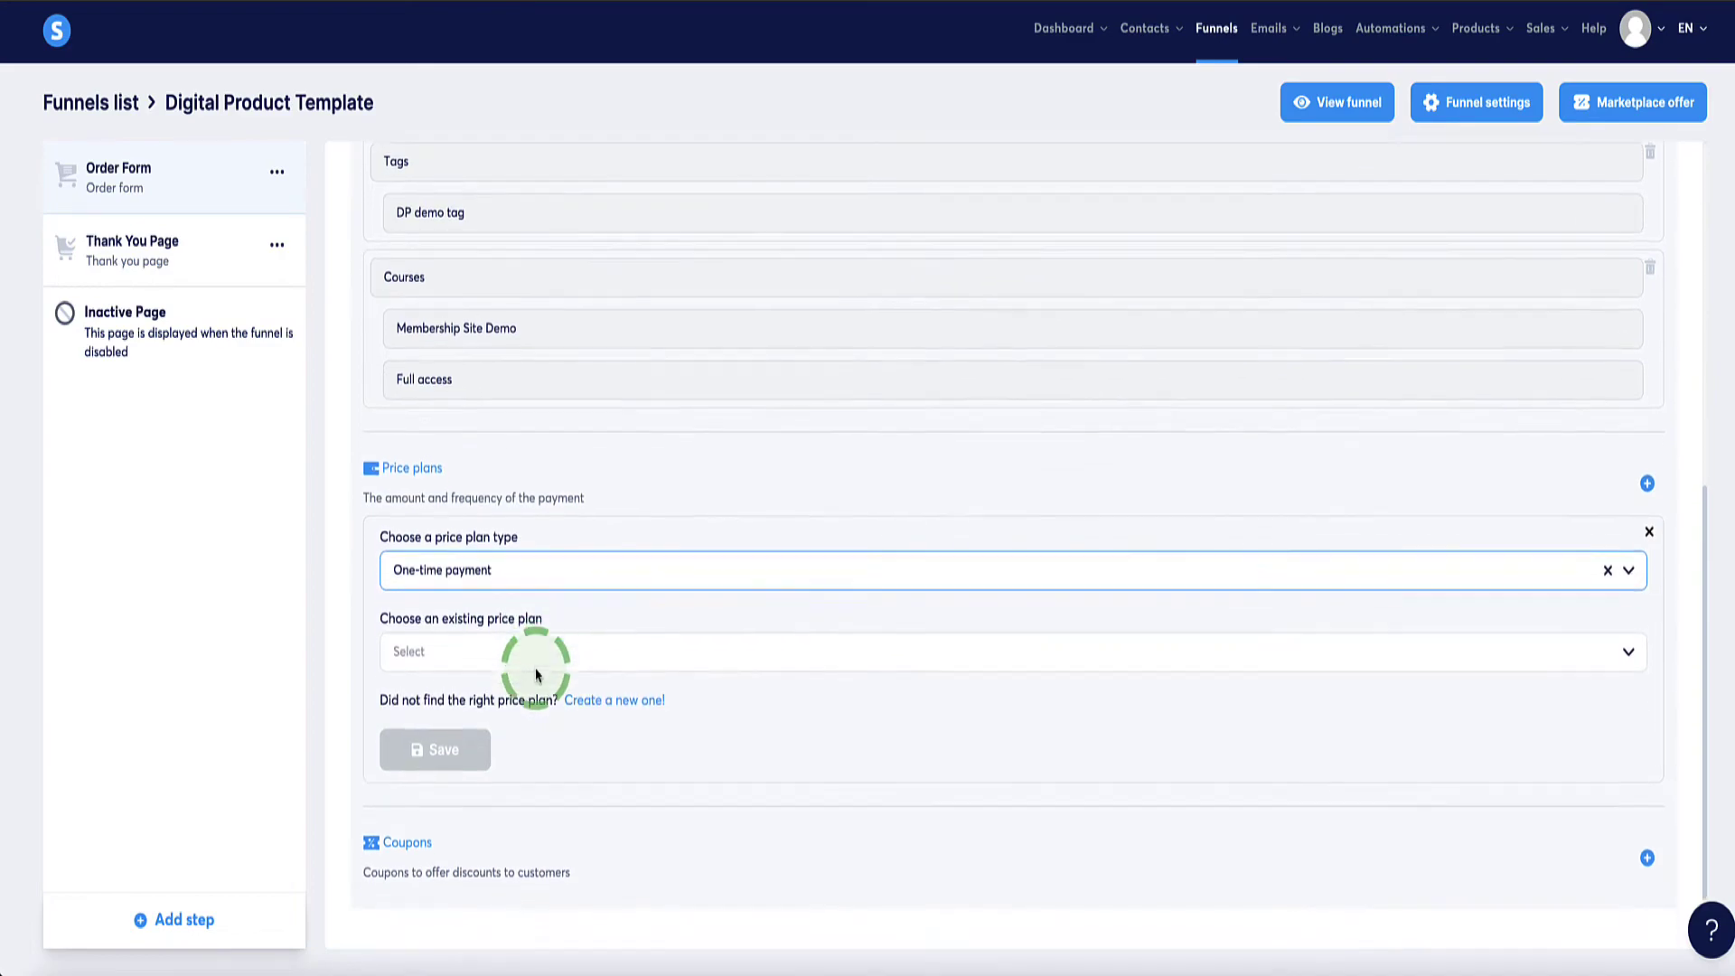
click(459, 631)
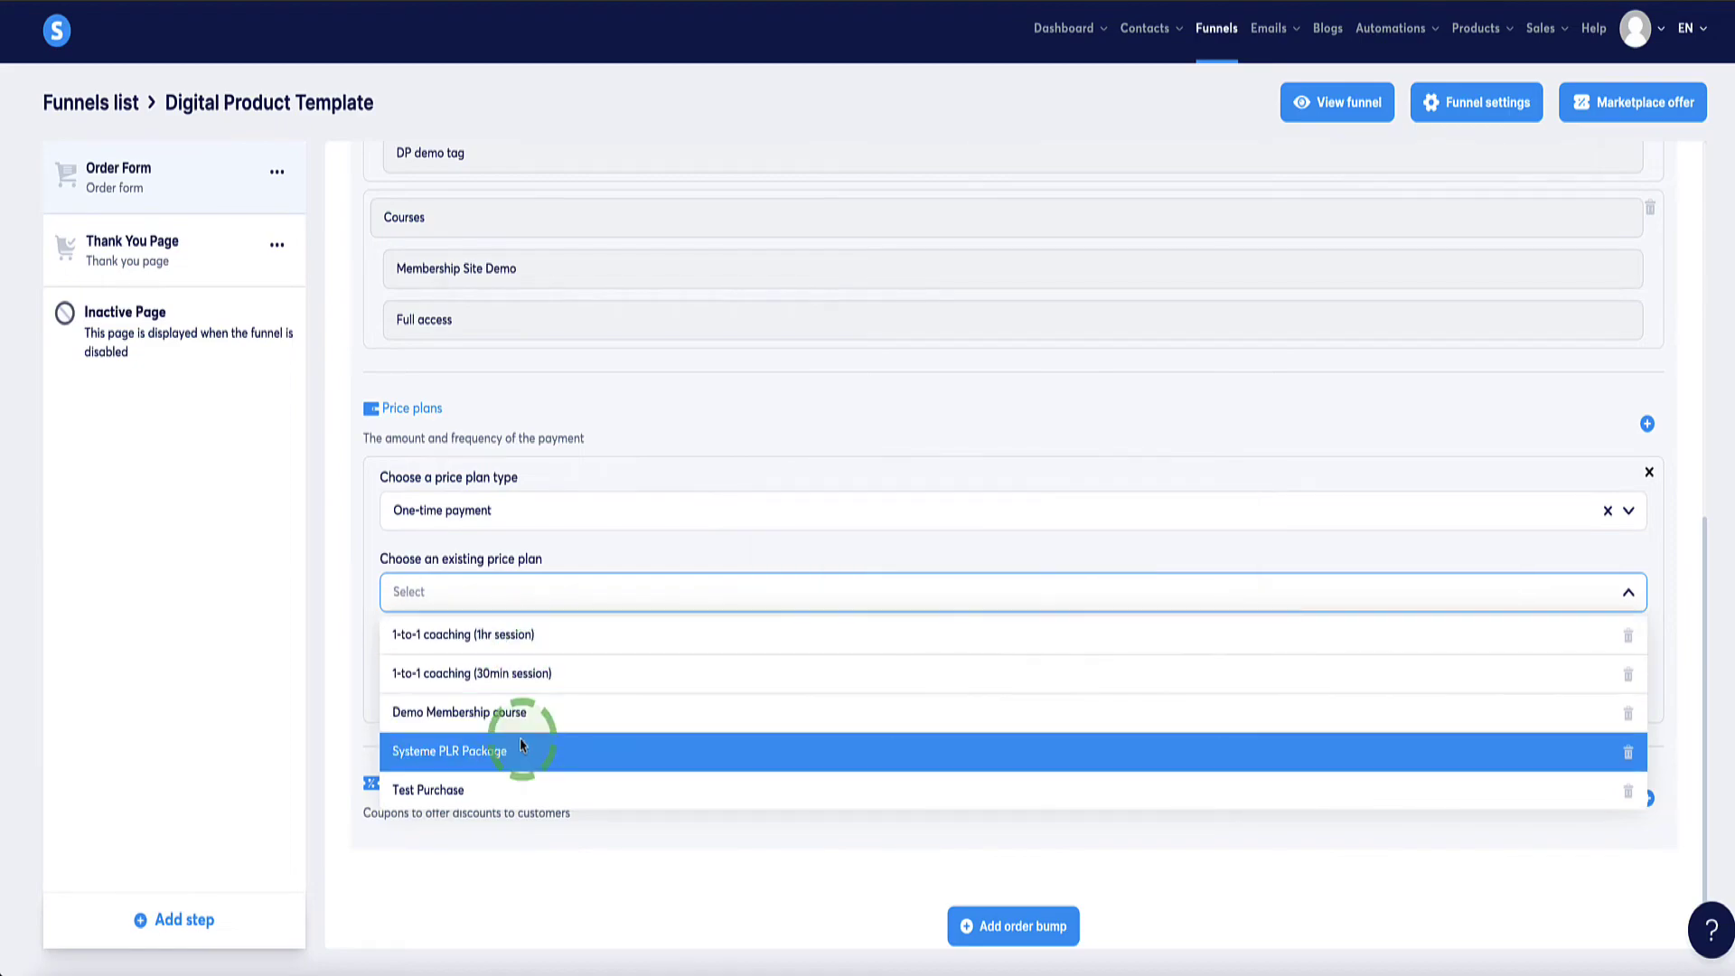
mouse_move(544, 669)
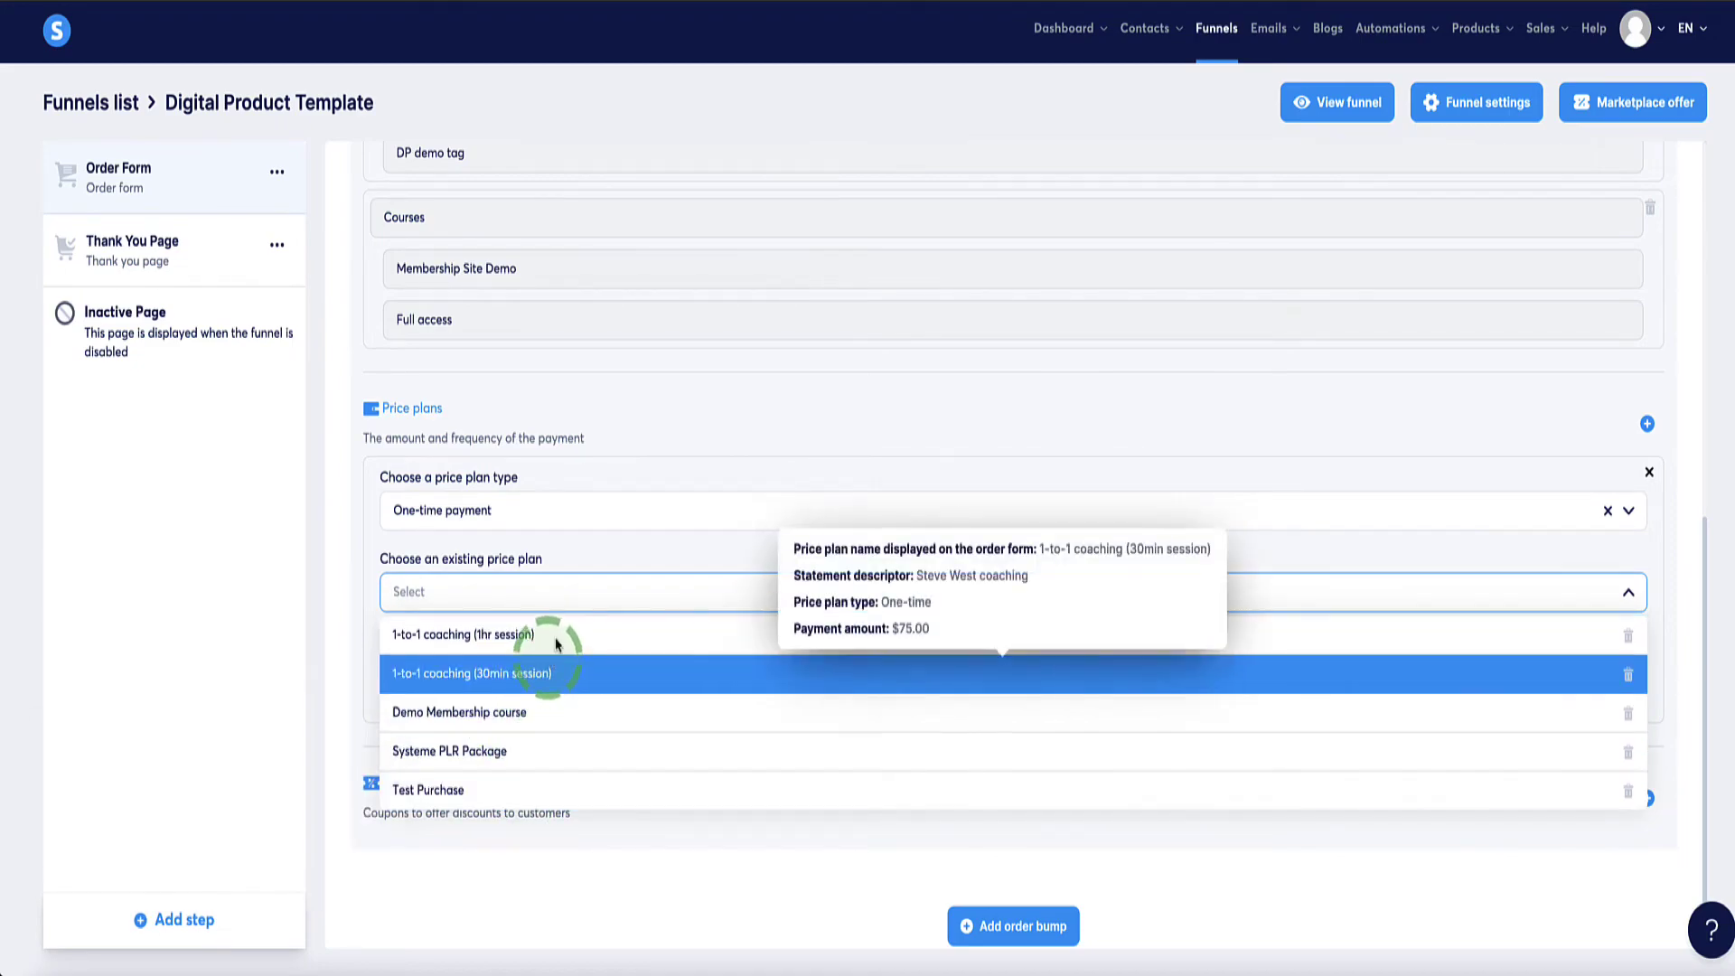
click(418, 592)
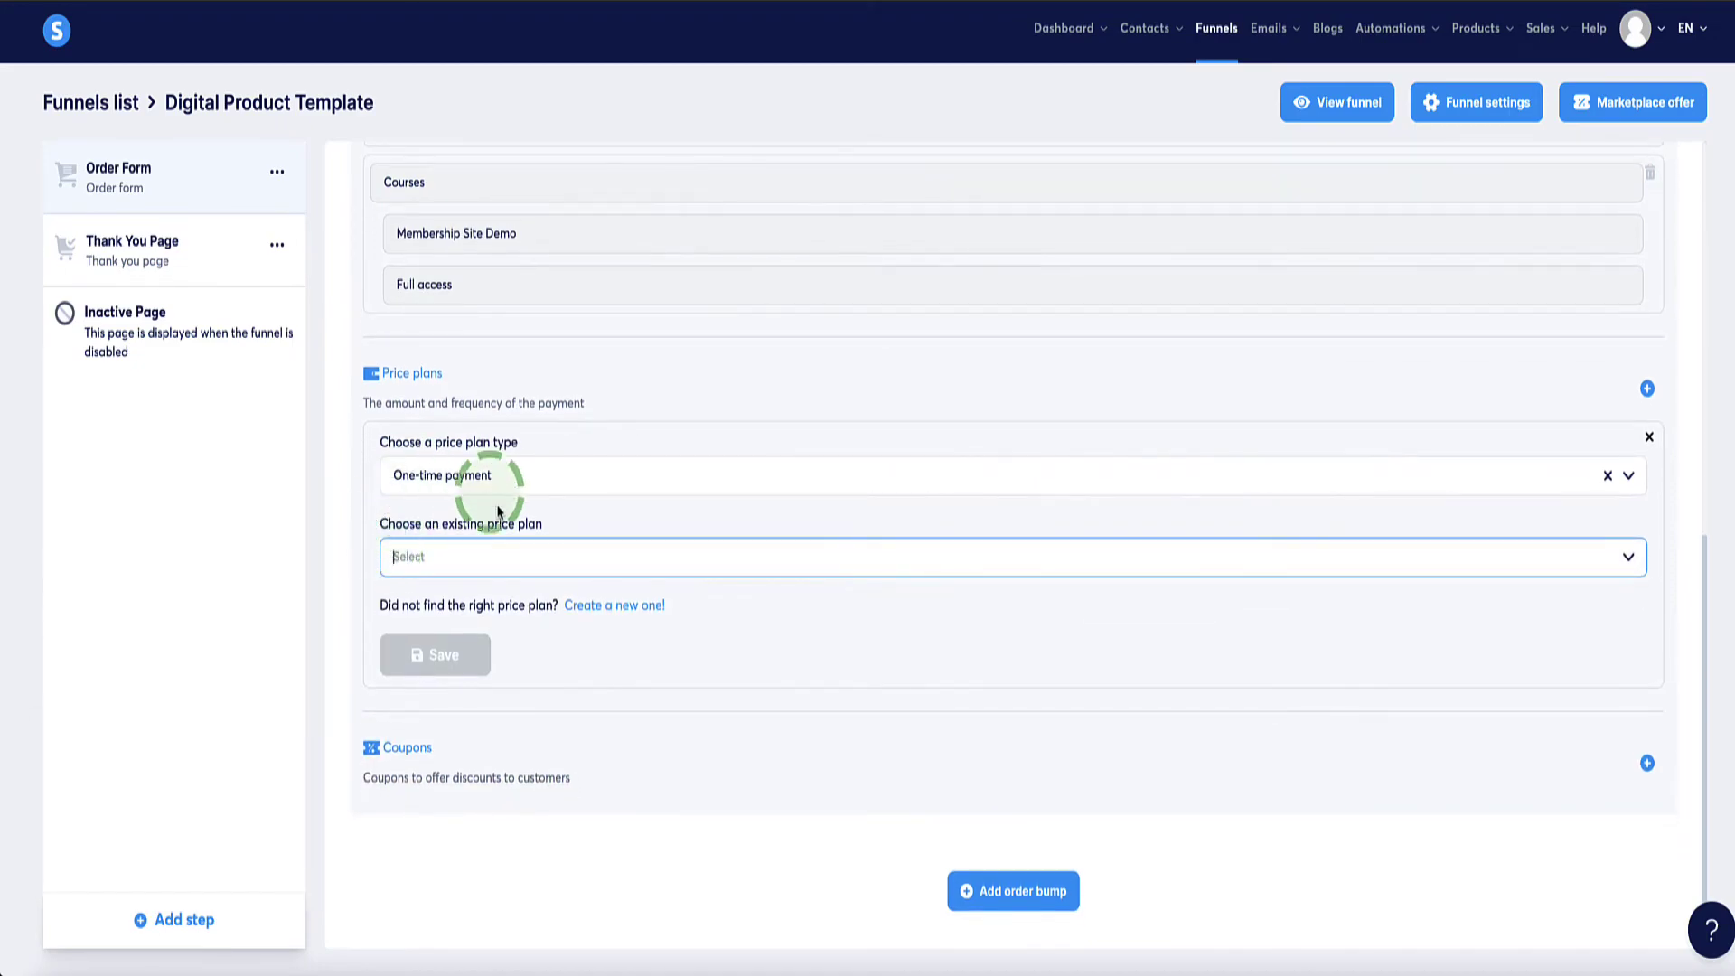
Step: Create a new price plan named 'digital course demo' in both the order-form and dashboard name fields
click(628, 608)
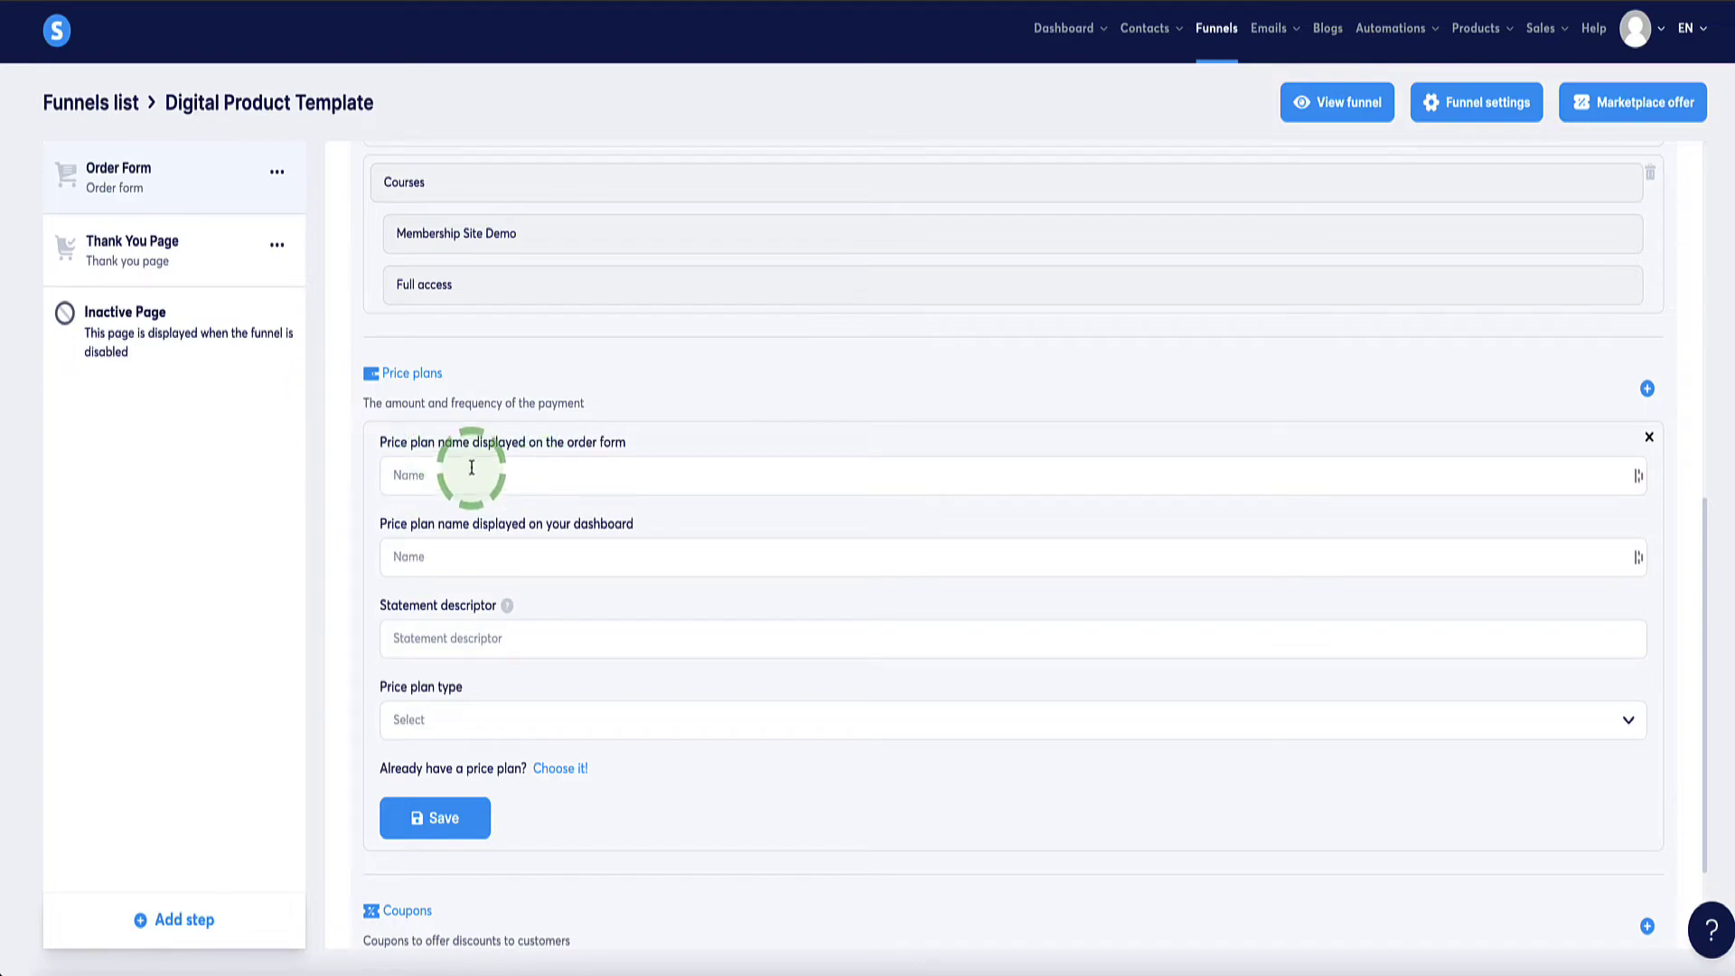
drag(649, 447, 382, 450)
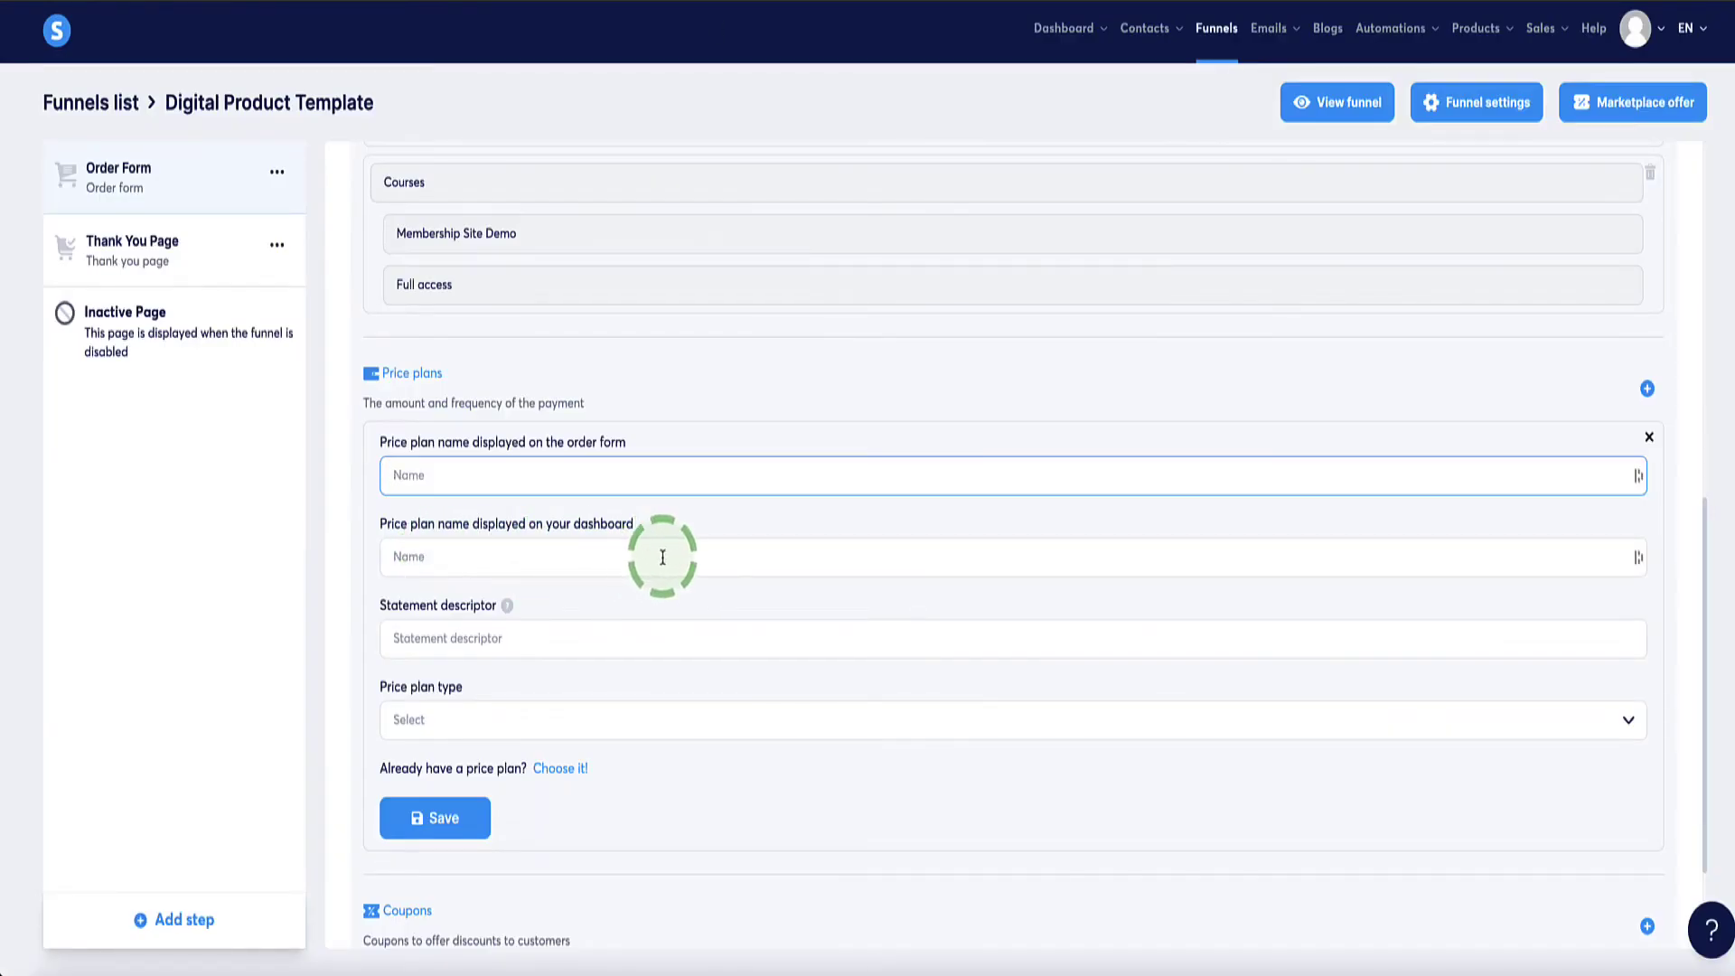
click(427, 560)
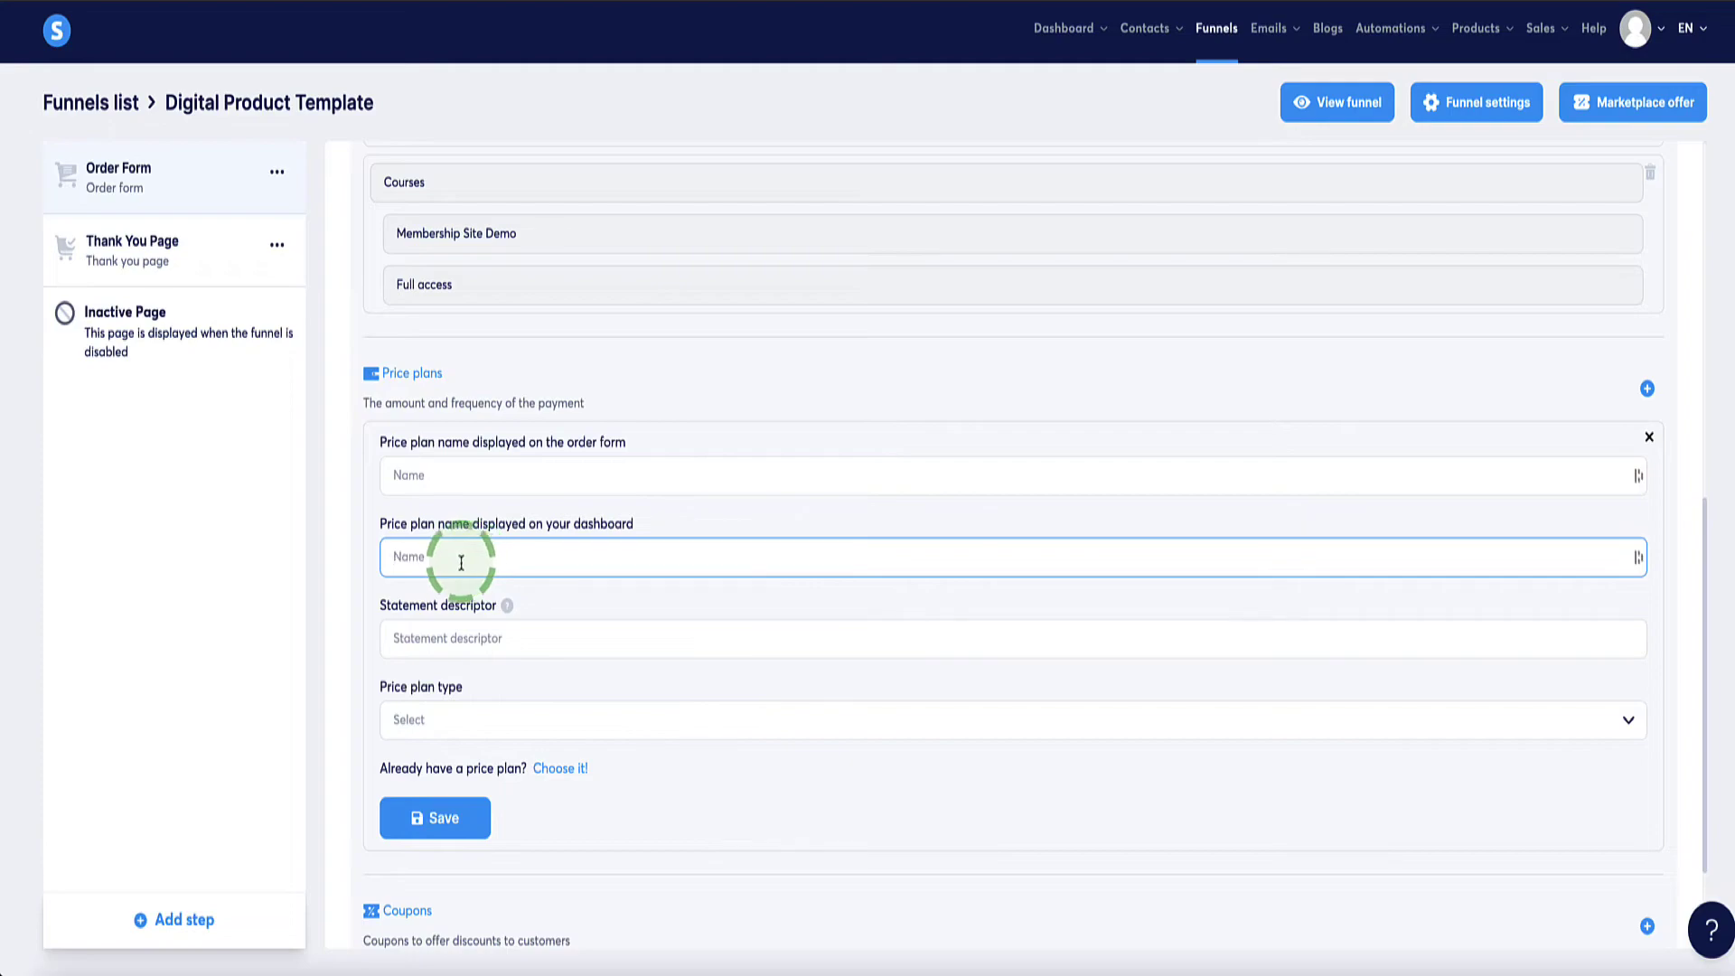
click(543, 476)
text(digital course demo)
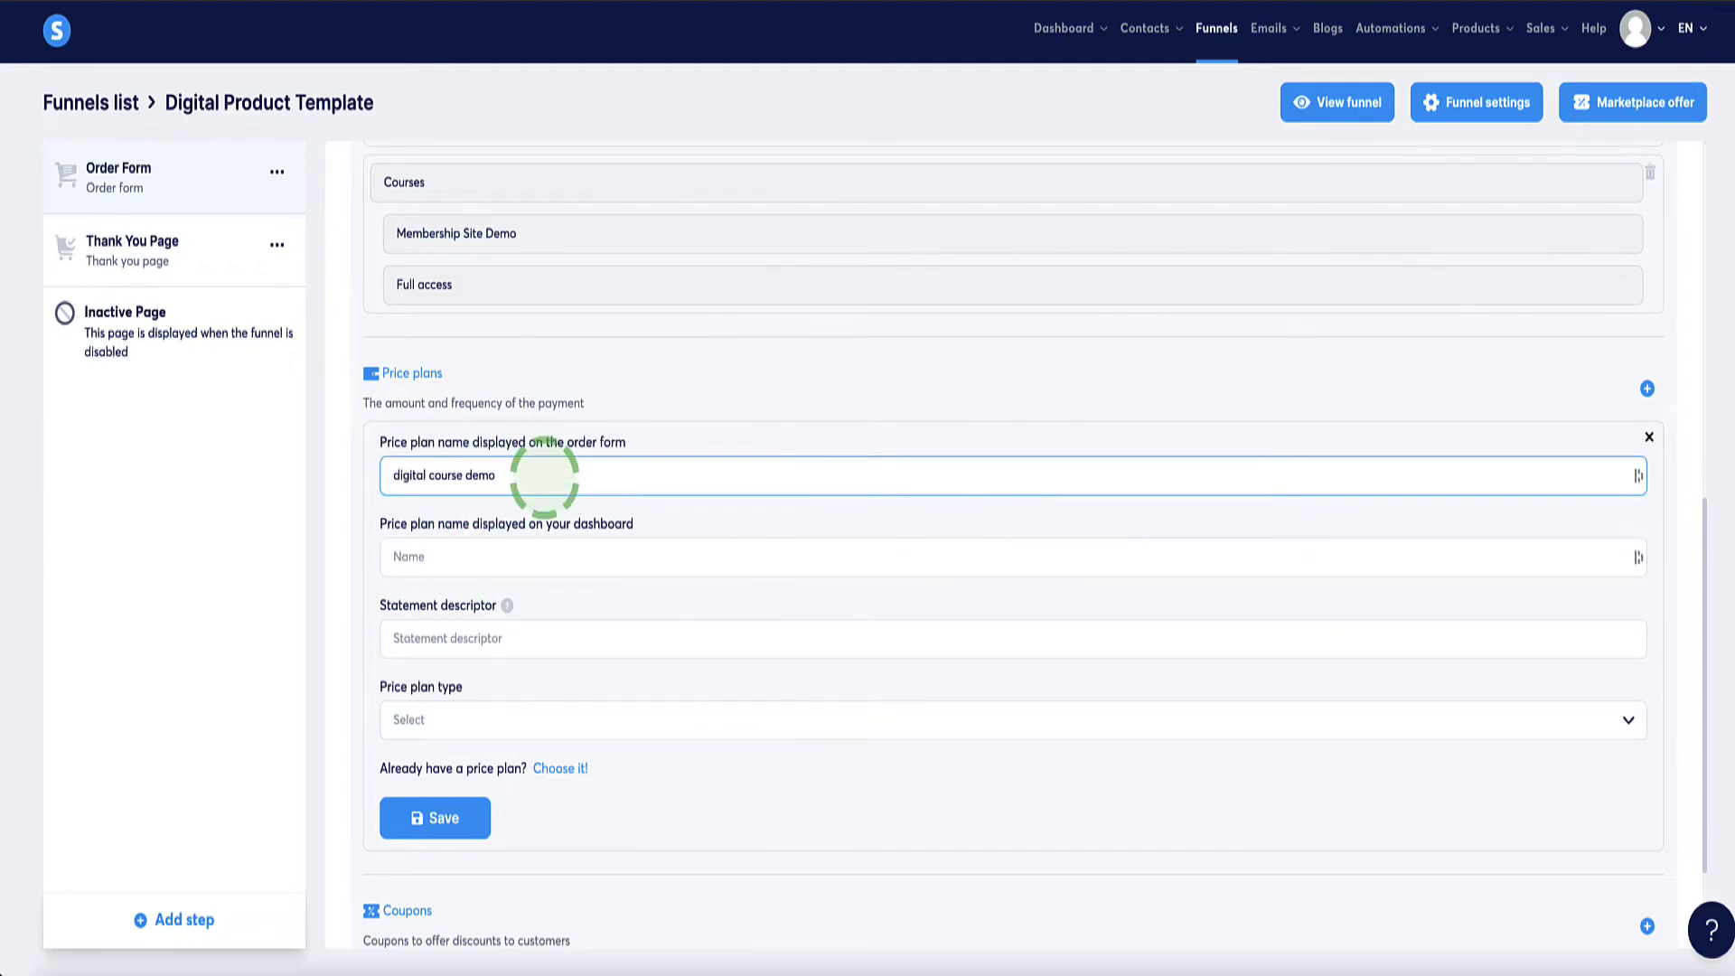
triple_click(529, 476)
click(517, 557)
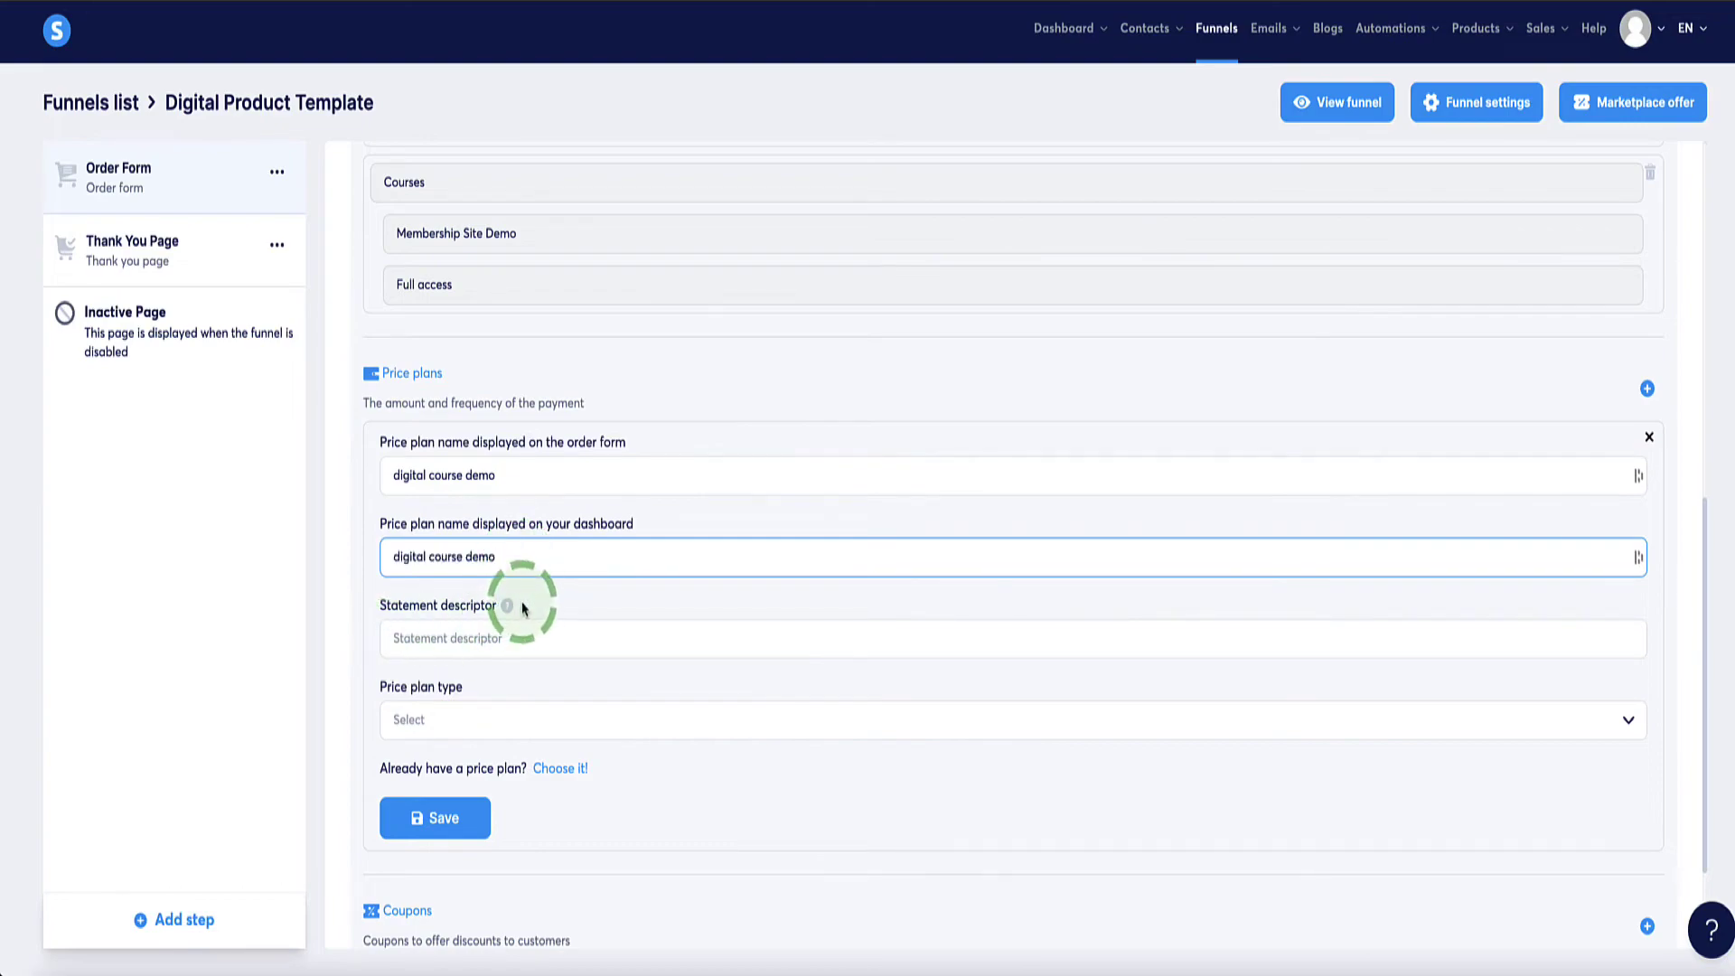
drag(386, 606, 488, 608)
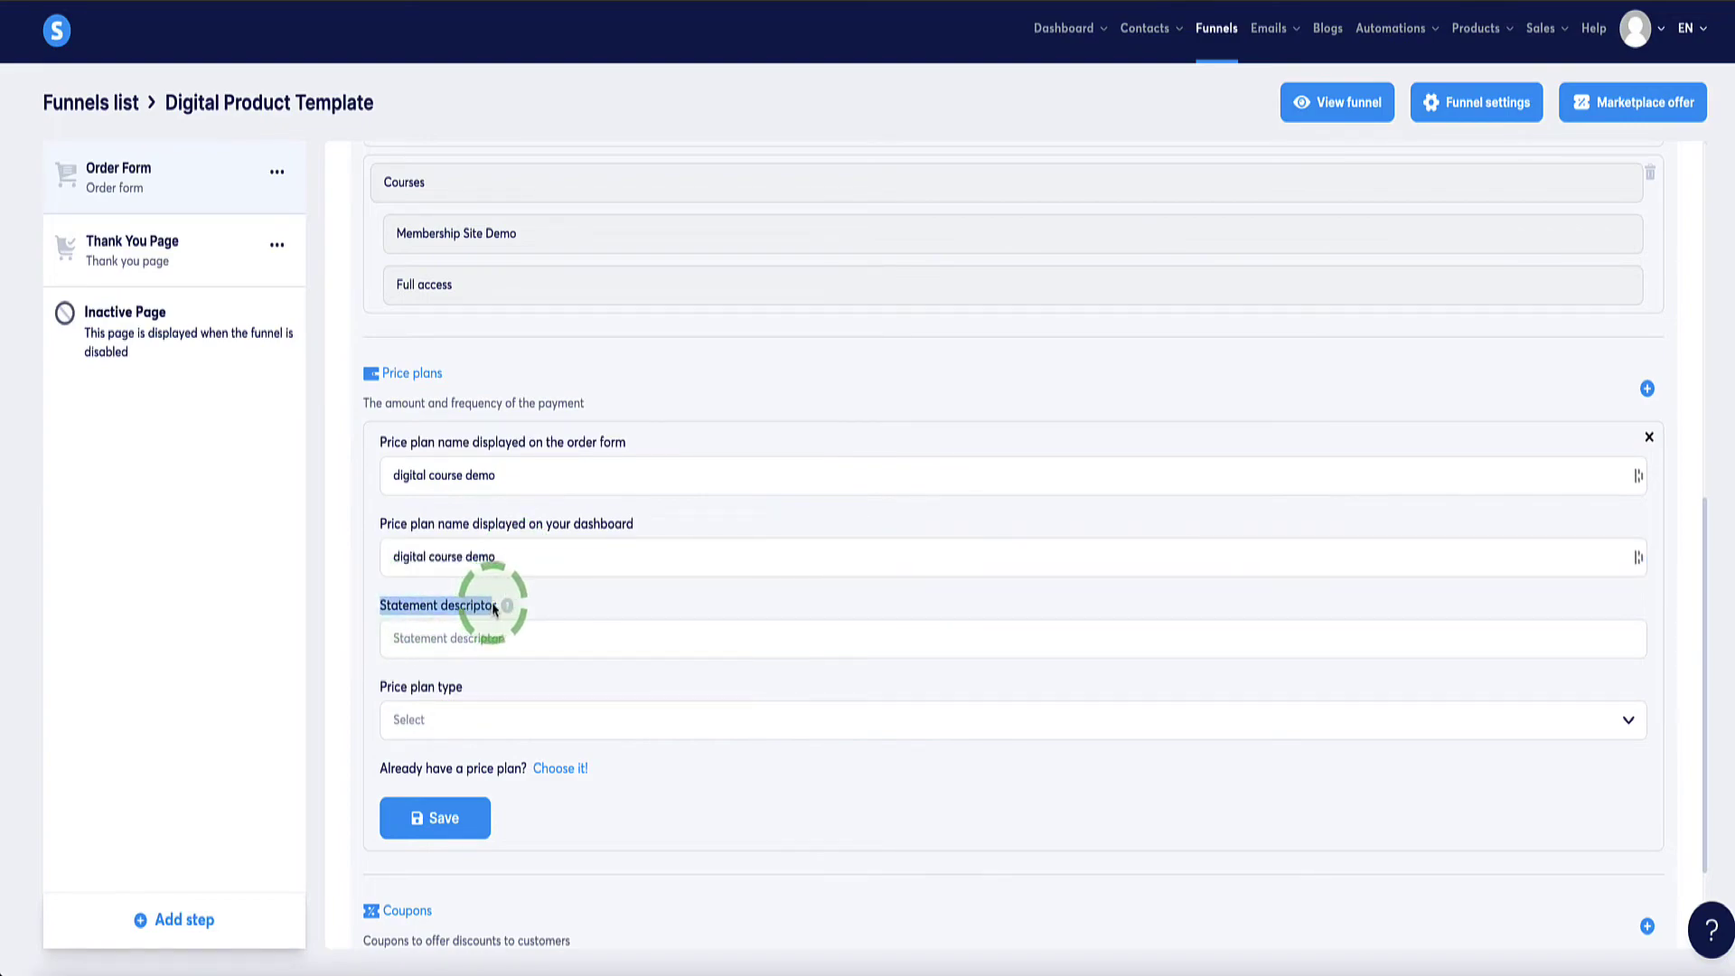
click(429, 641)
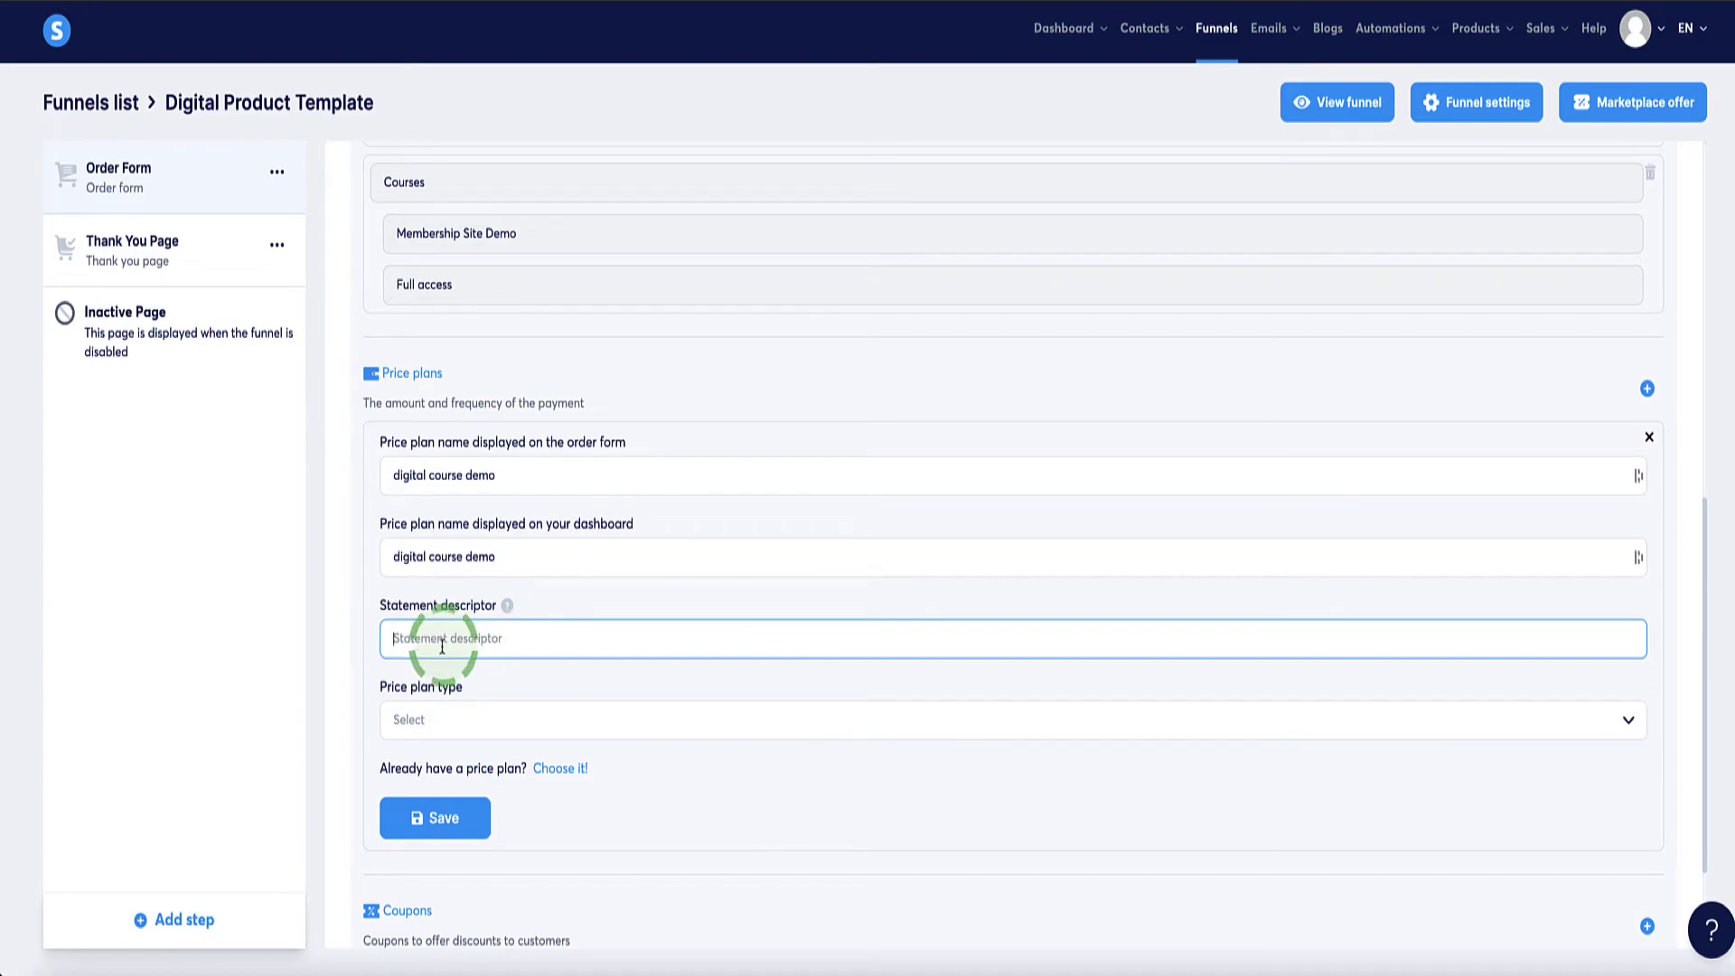
Step: Make the plan a One-time payment with a 497 USD payment amount
click(484, 719)
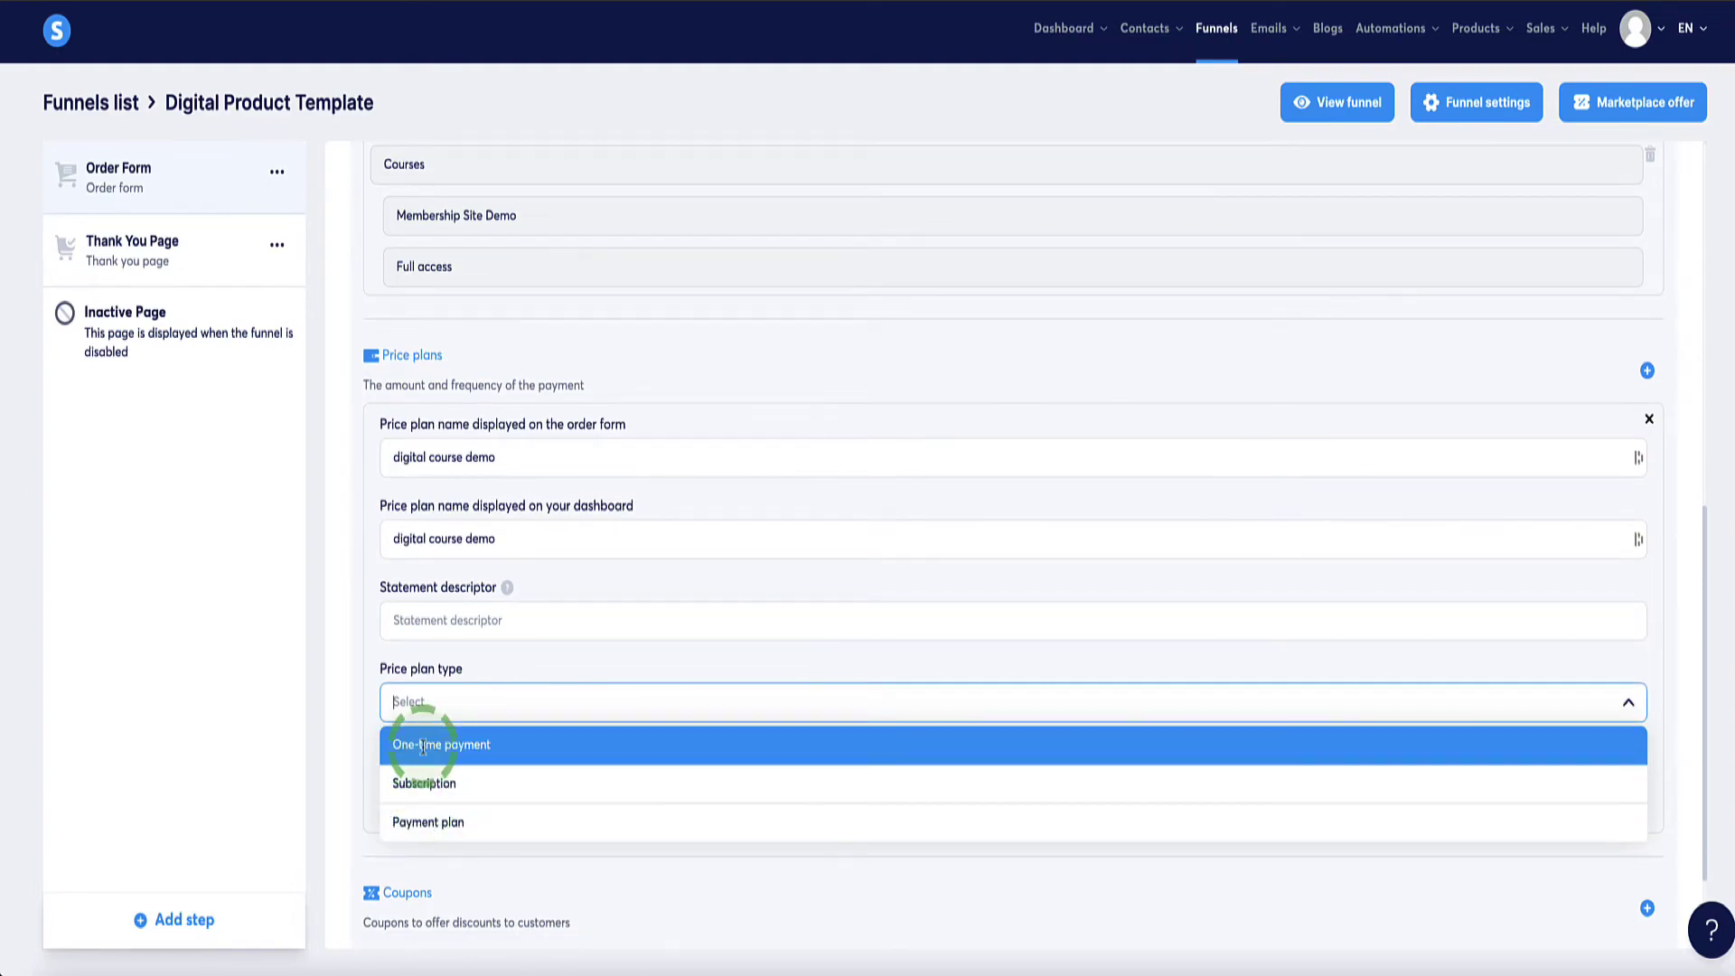
click(425, 748)
scroll(425, 639, down, 1)
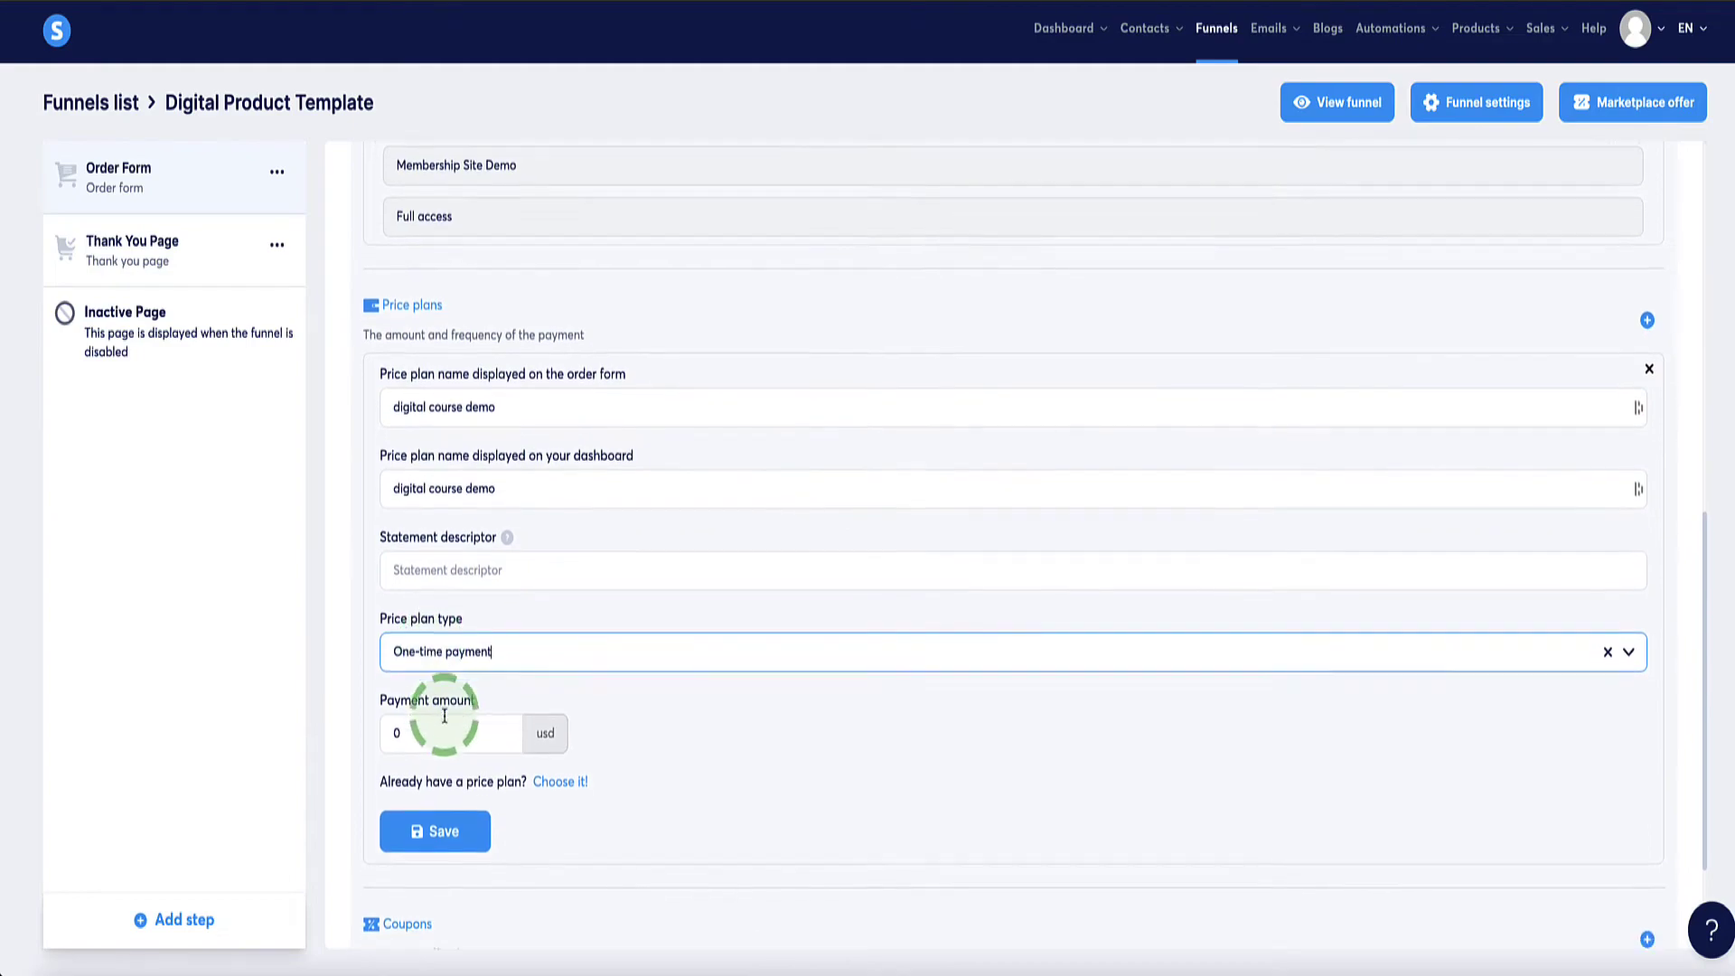
click(447, 702)
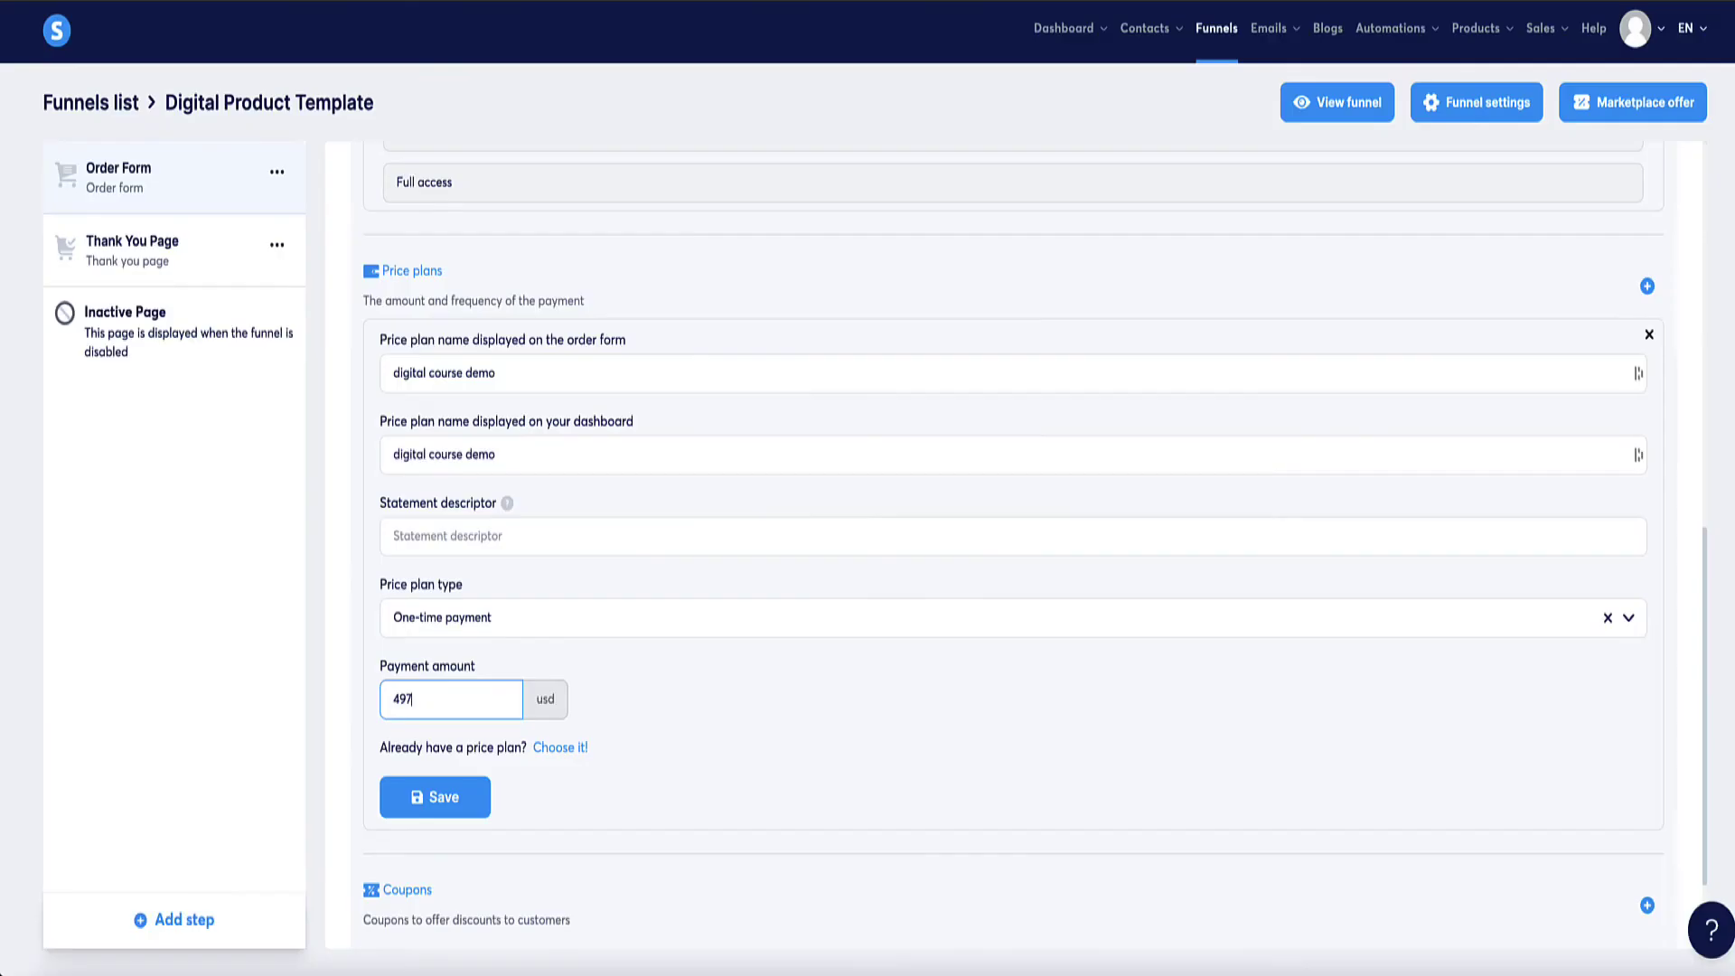
triple_click(506, 373)
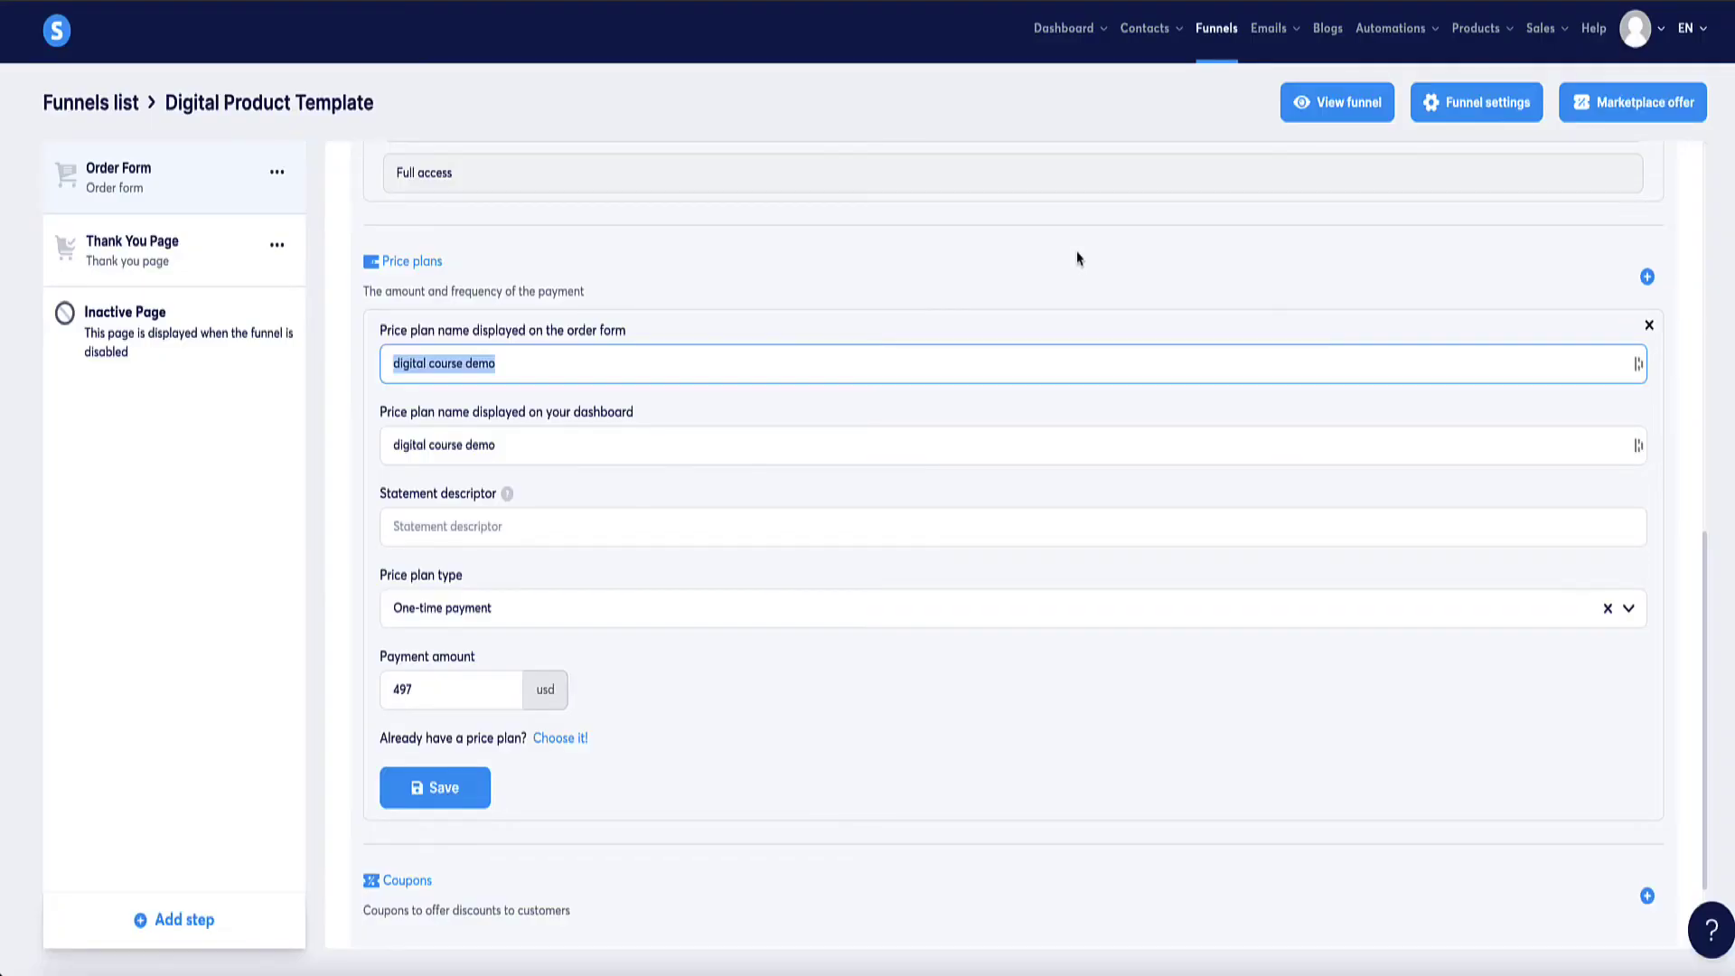
click(781, 404)
Step: Reload the Order Form step configuration and delete its Tags and Courses resources
scroll(723, 388, up, 4)
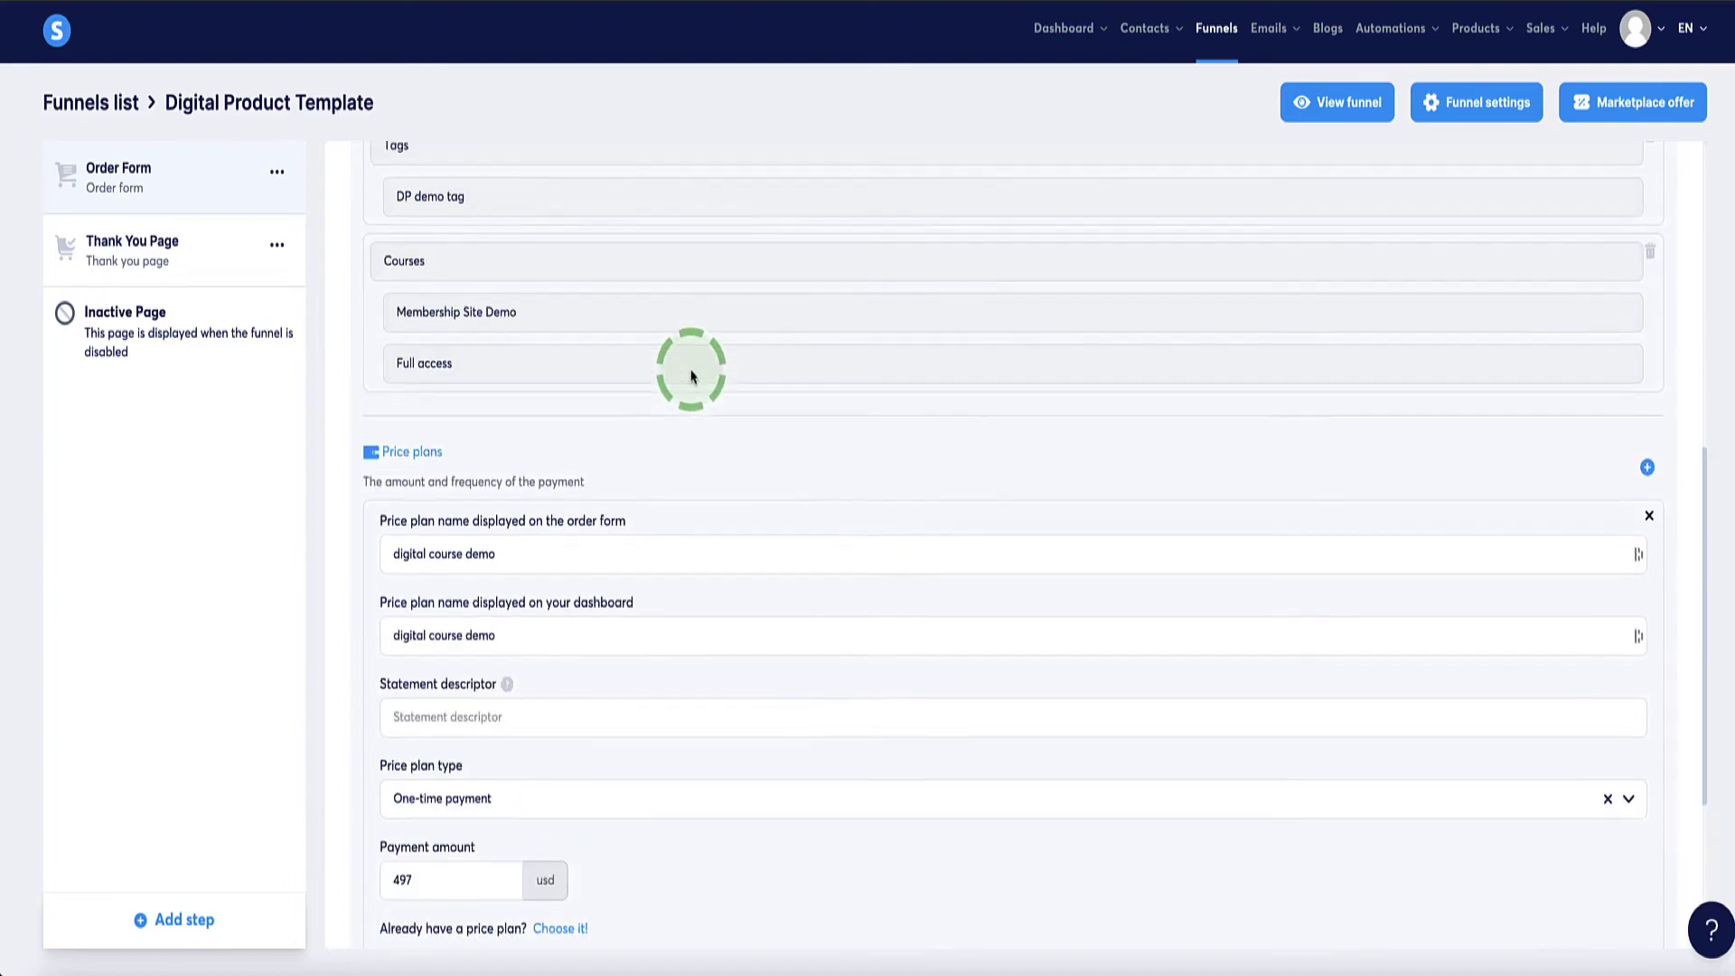
click(185, 185)
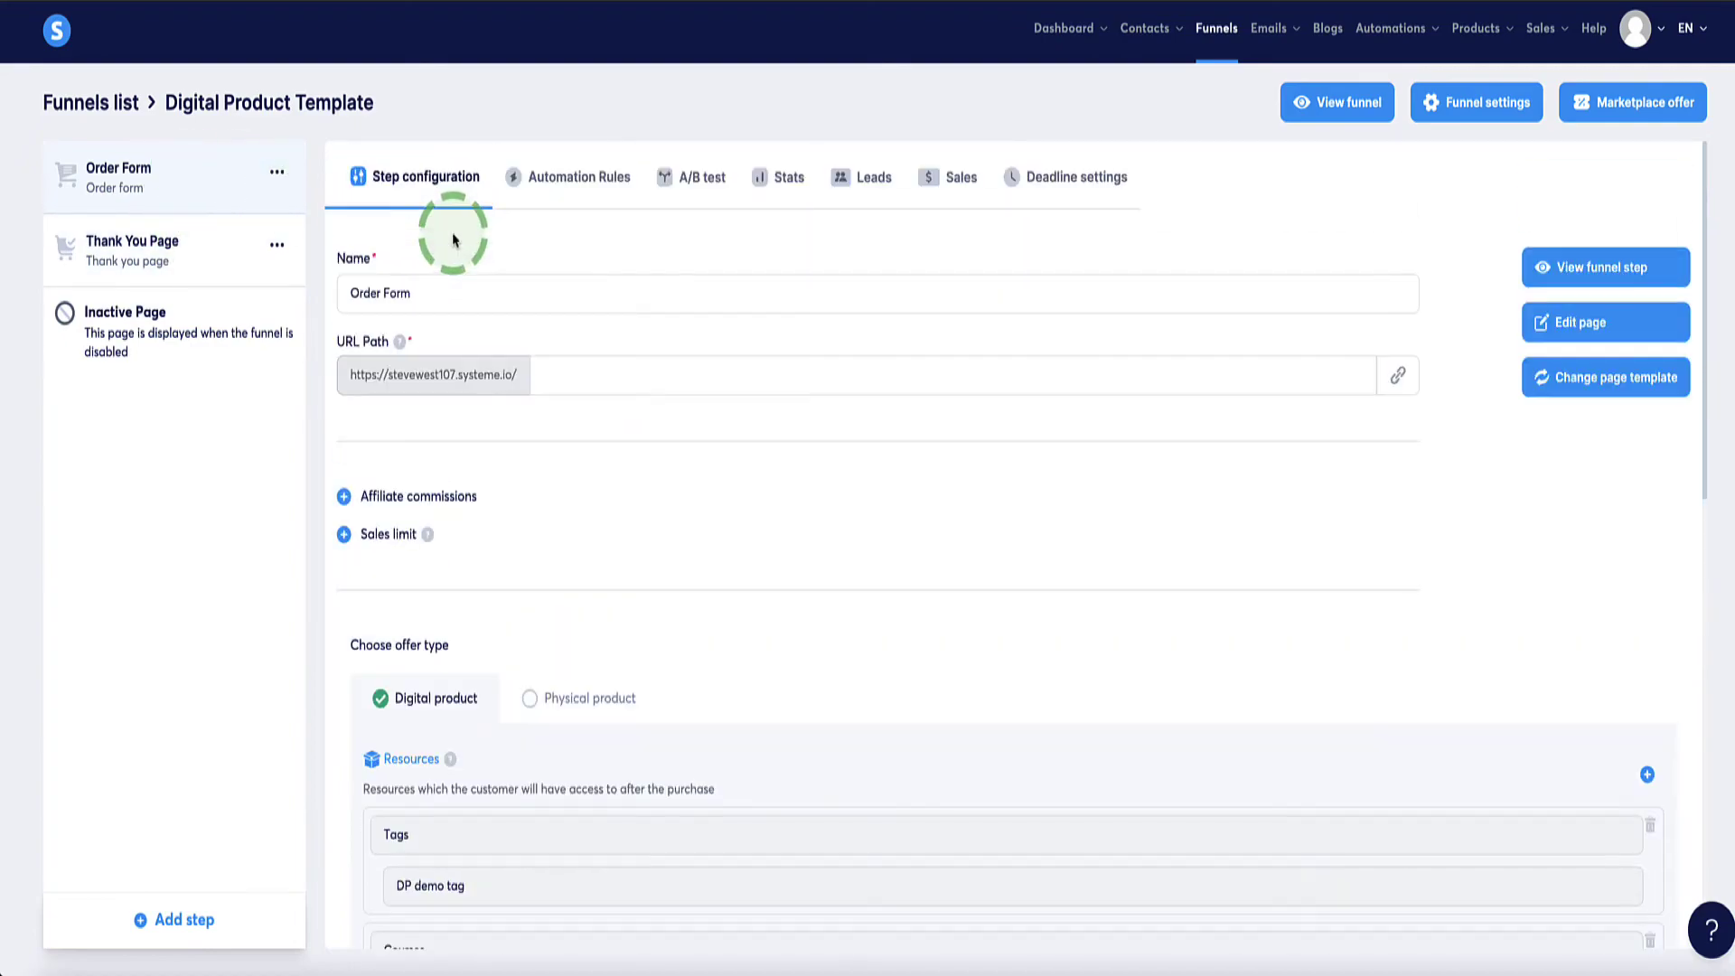
scroll(466, 248, down, 4)
scroll(466, 249, down, 2)
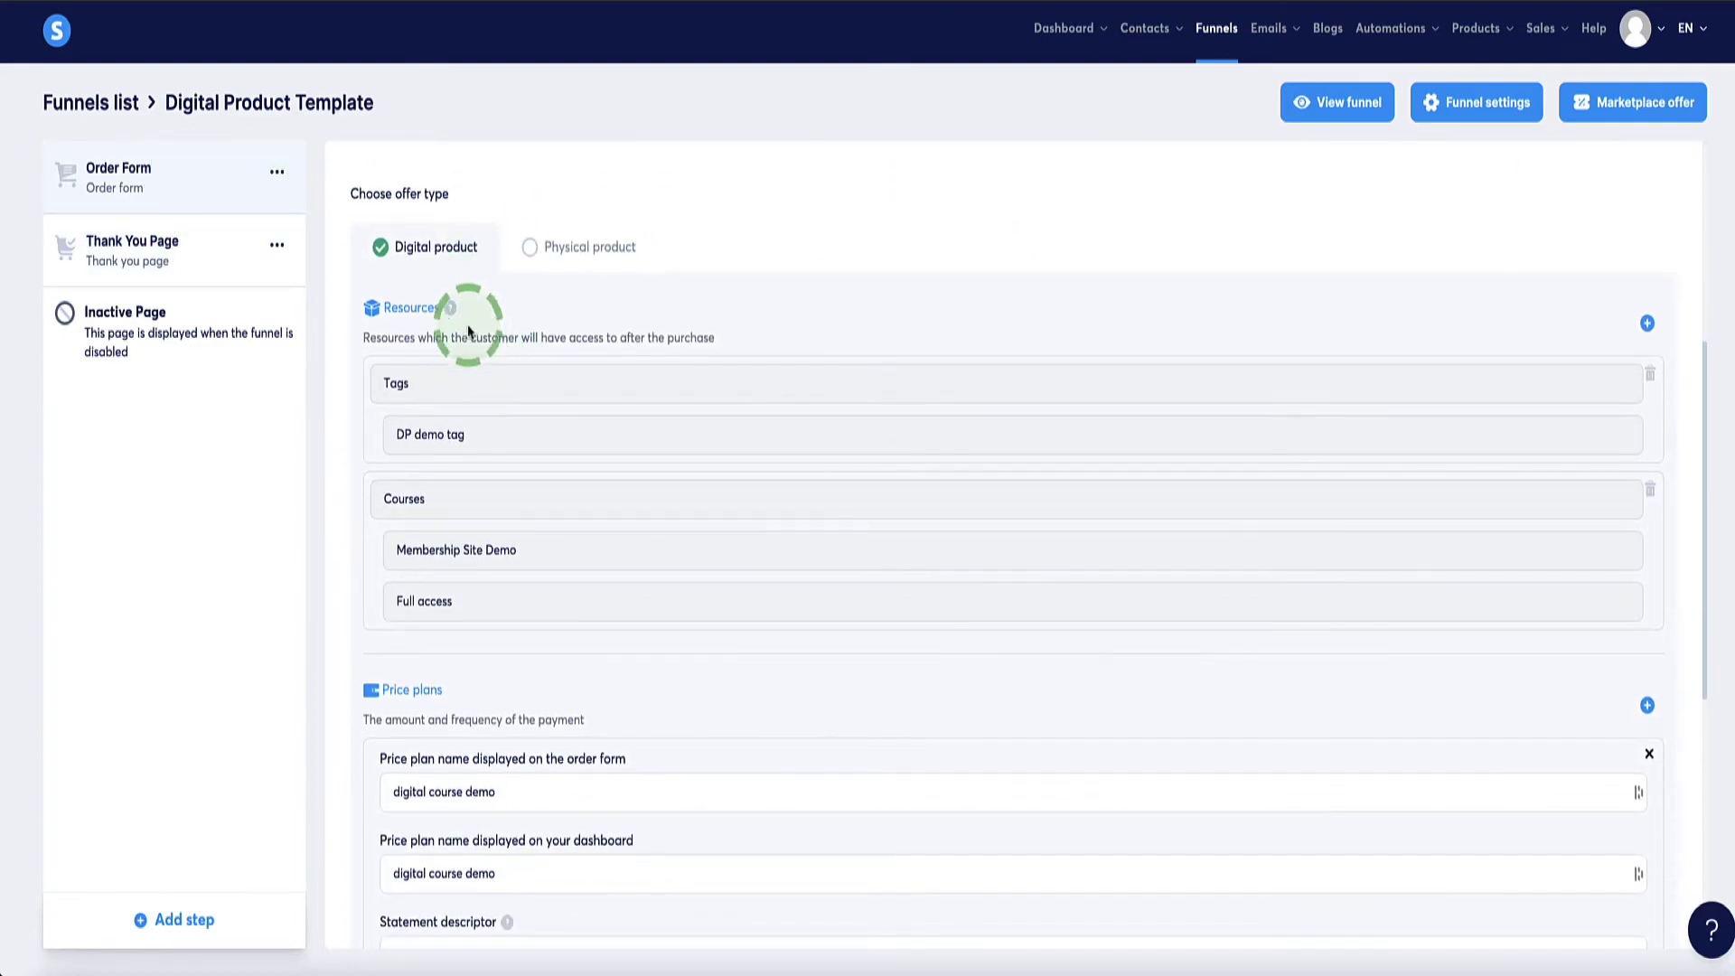
click(1653, 361)
click(833, 545)
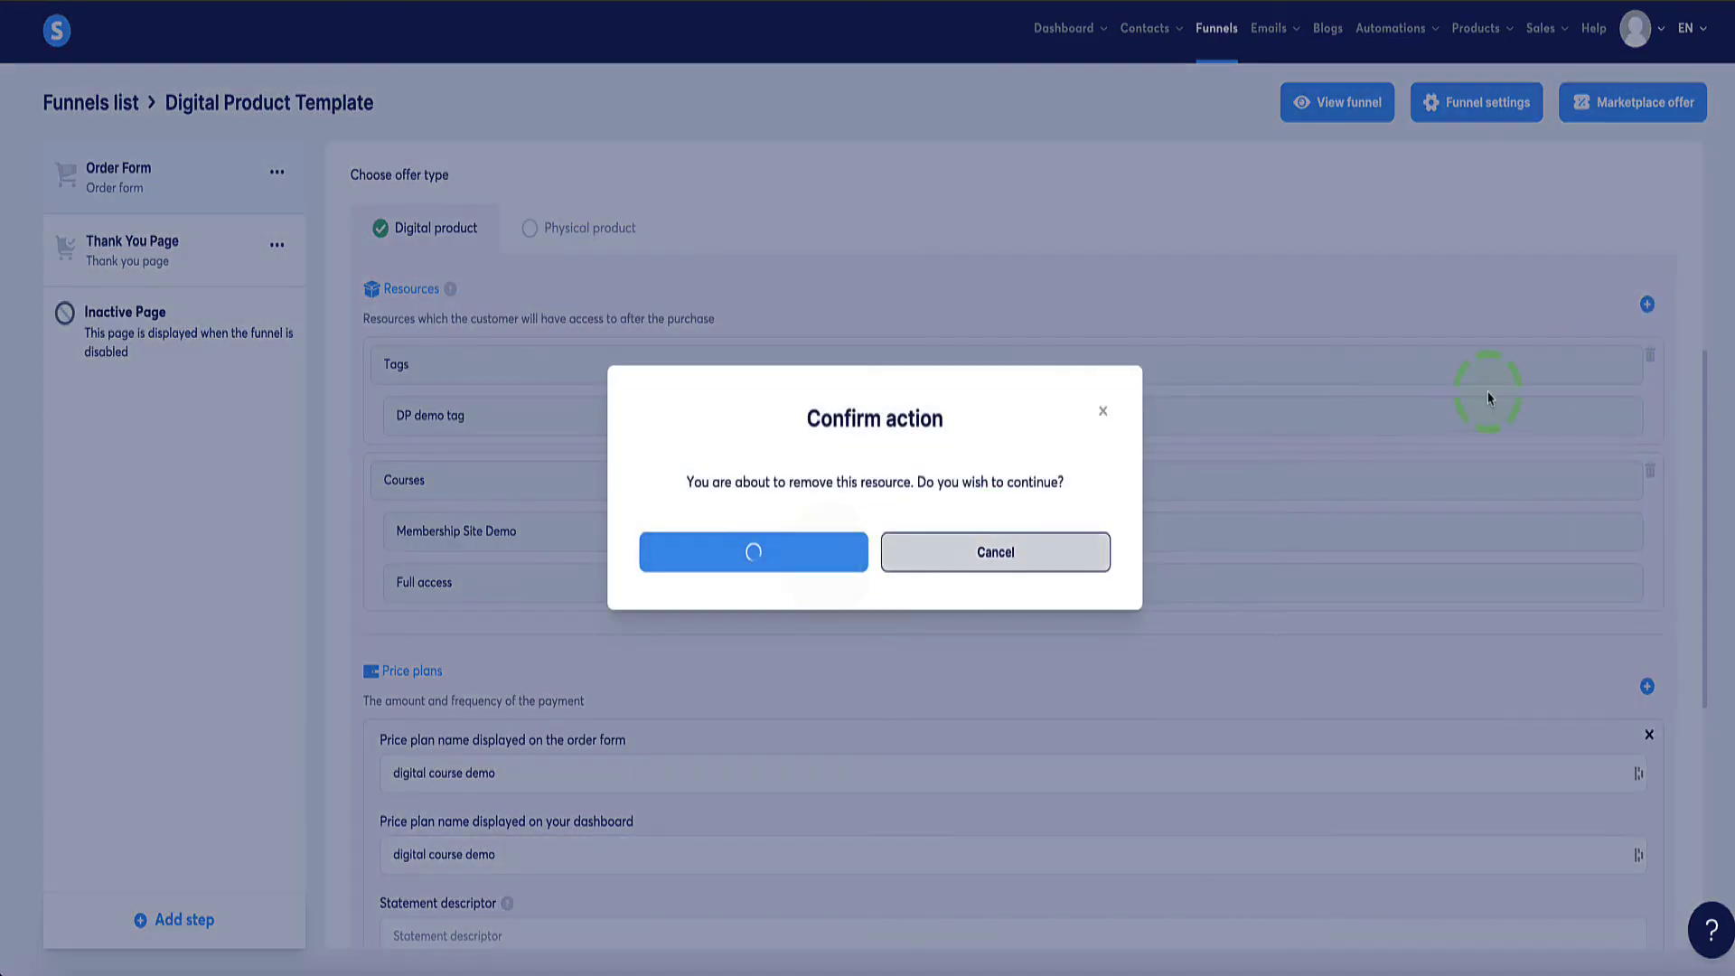
click(1645, 361)
click(823, 545)
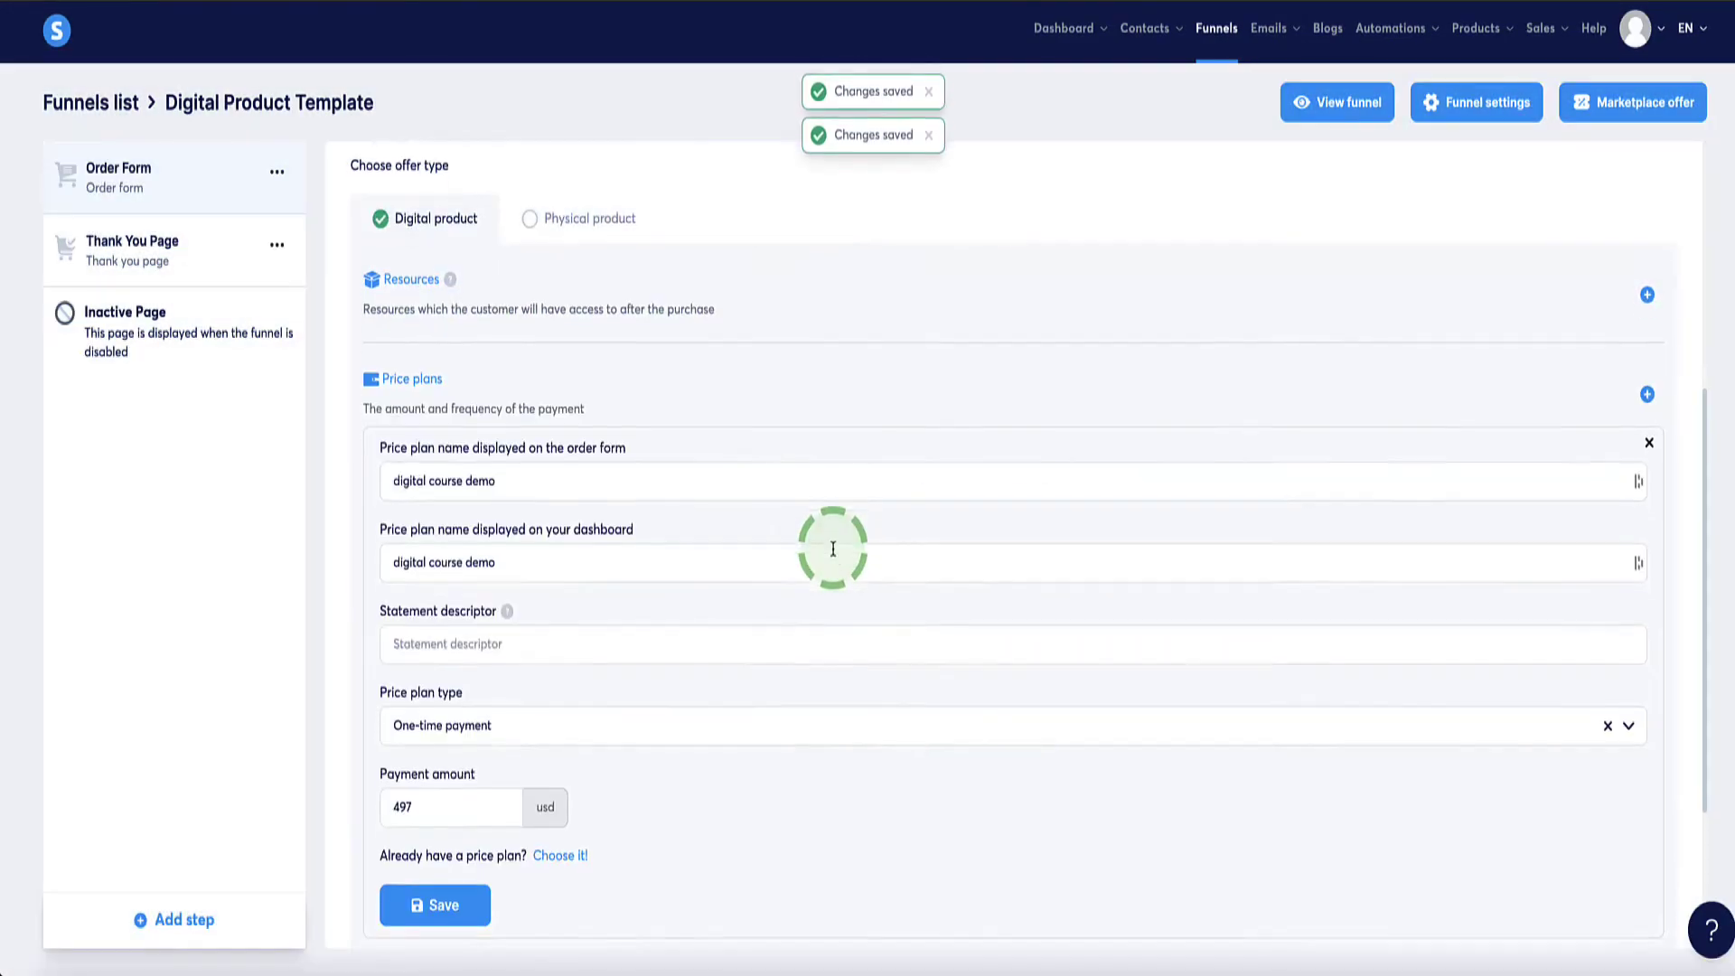
Step: Discard the unfinished price plan and add a new blank resource entry
click(1650, 332)
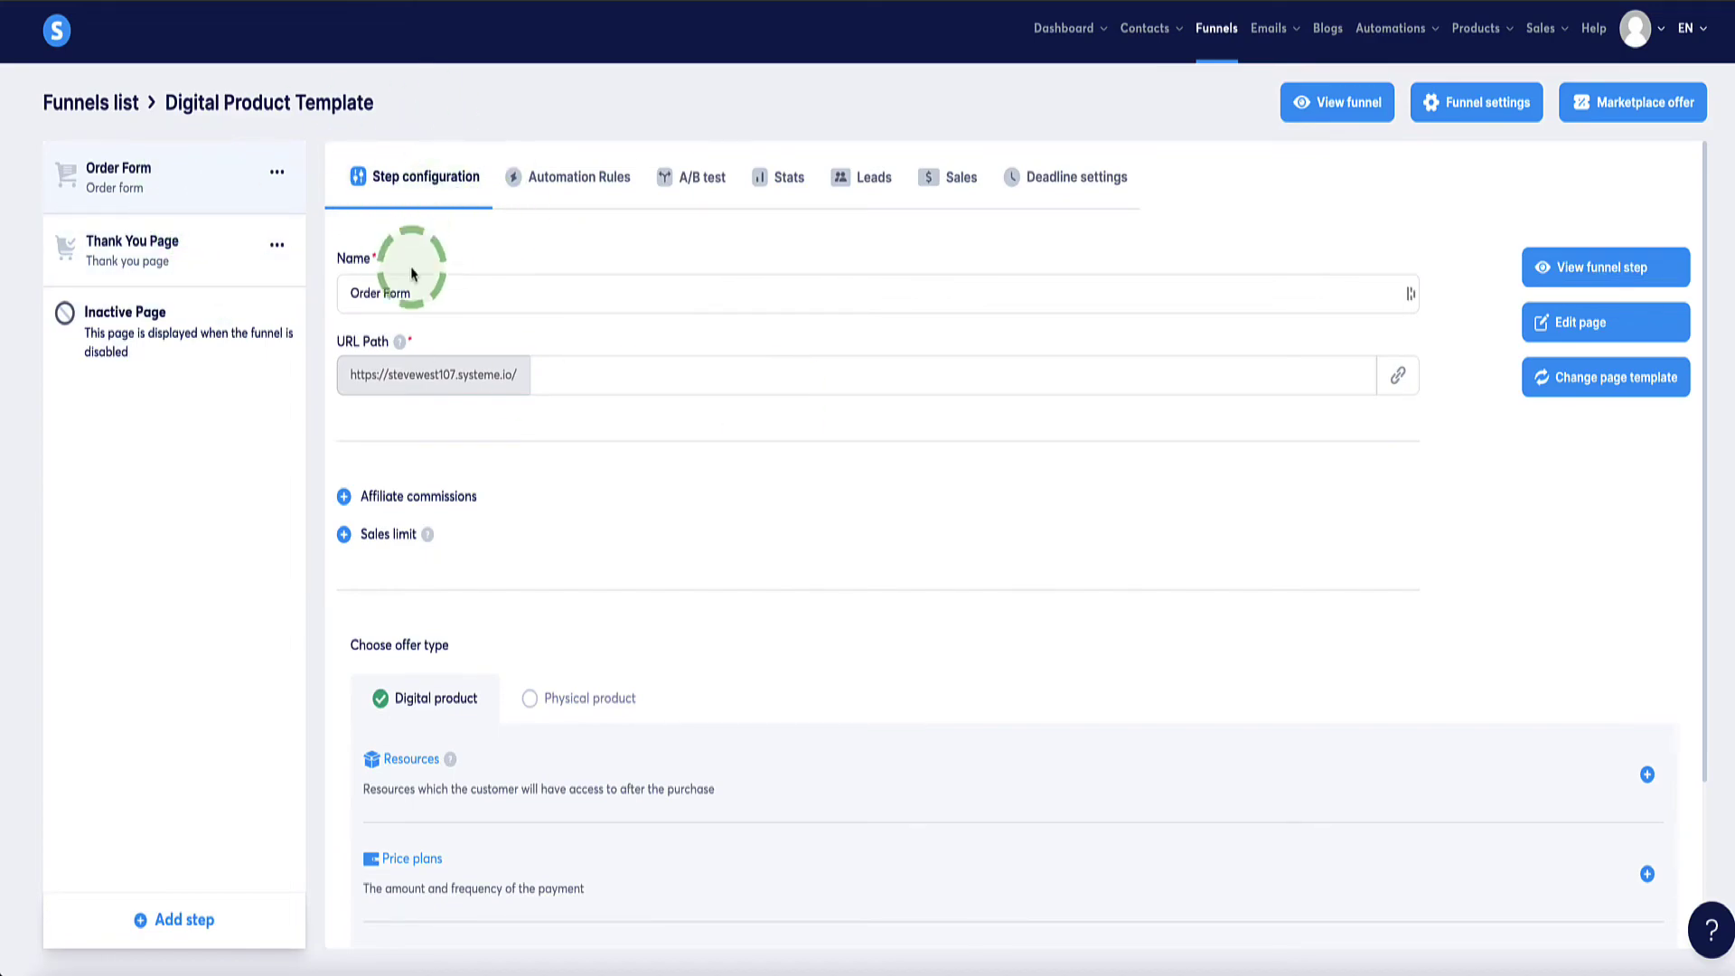
scroll(482, 295, down, 2)
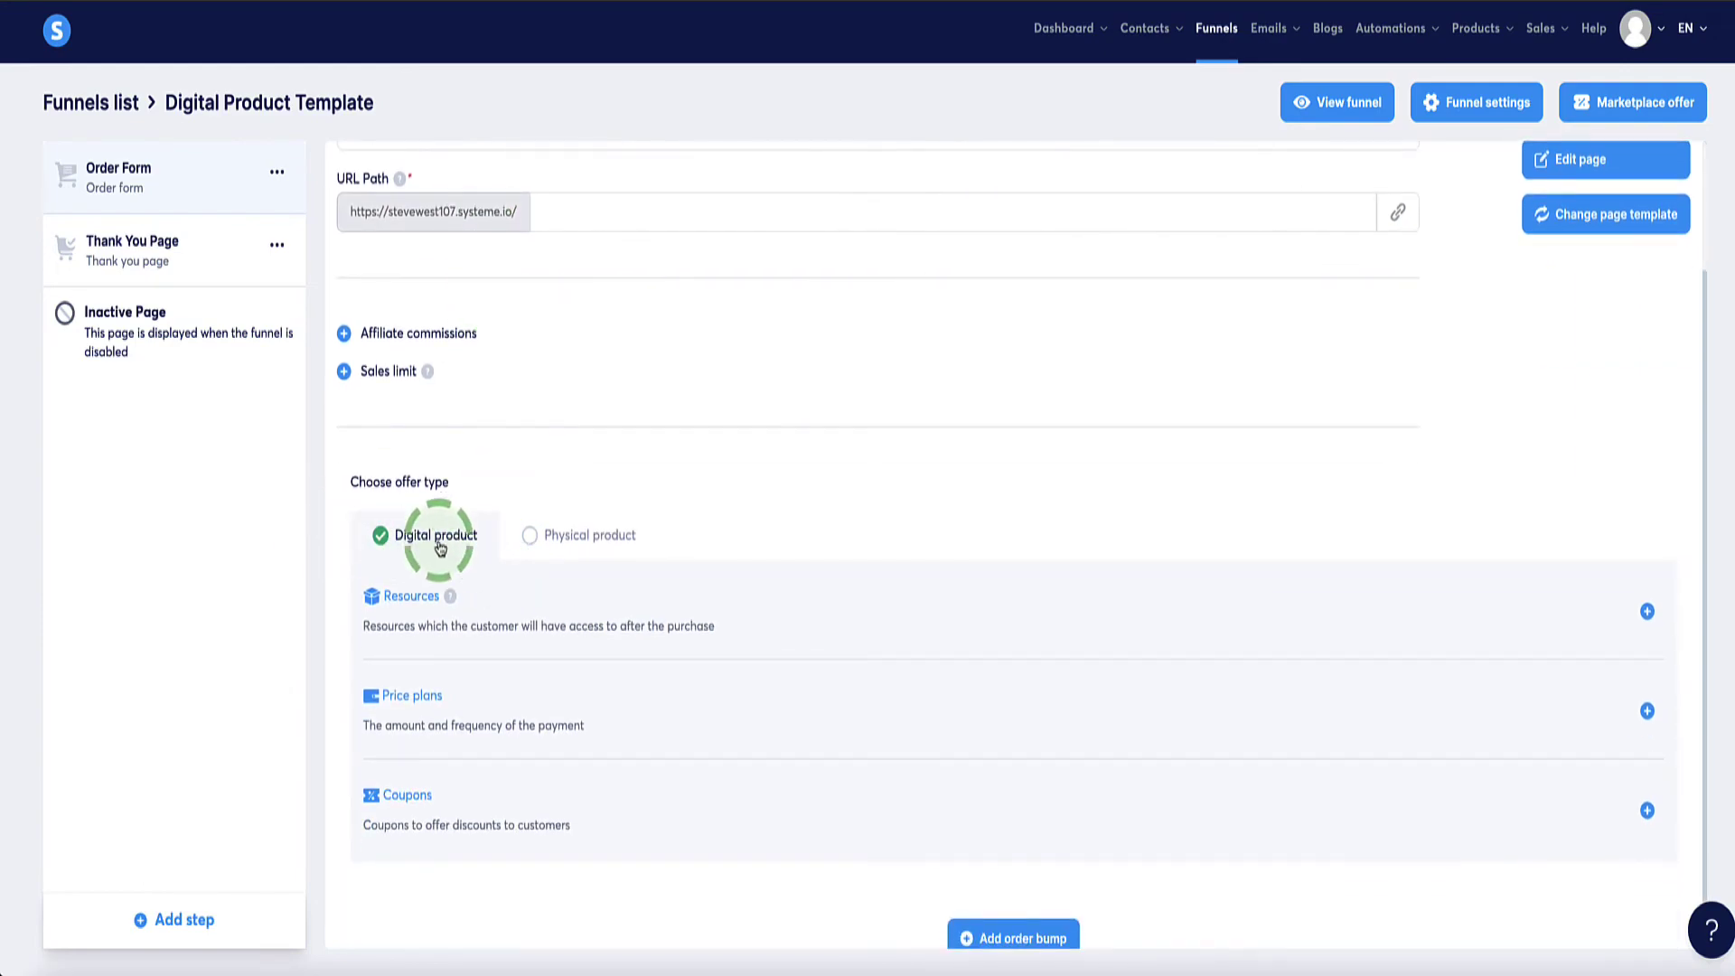
scroll(420, 549, down, 1)
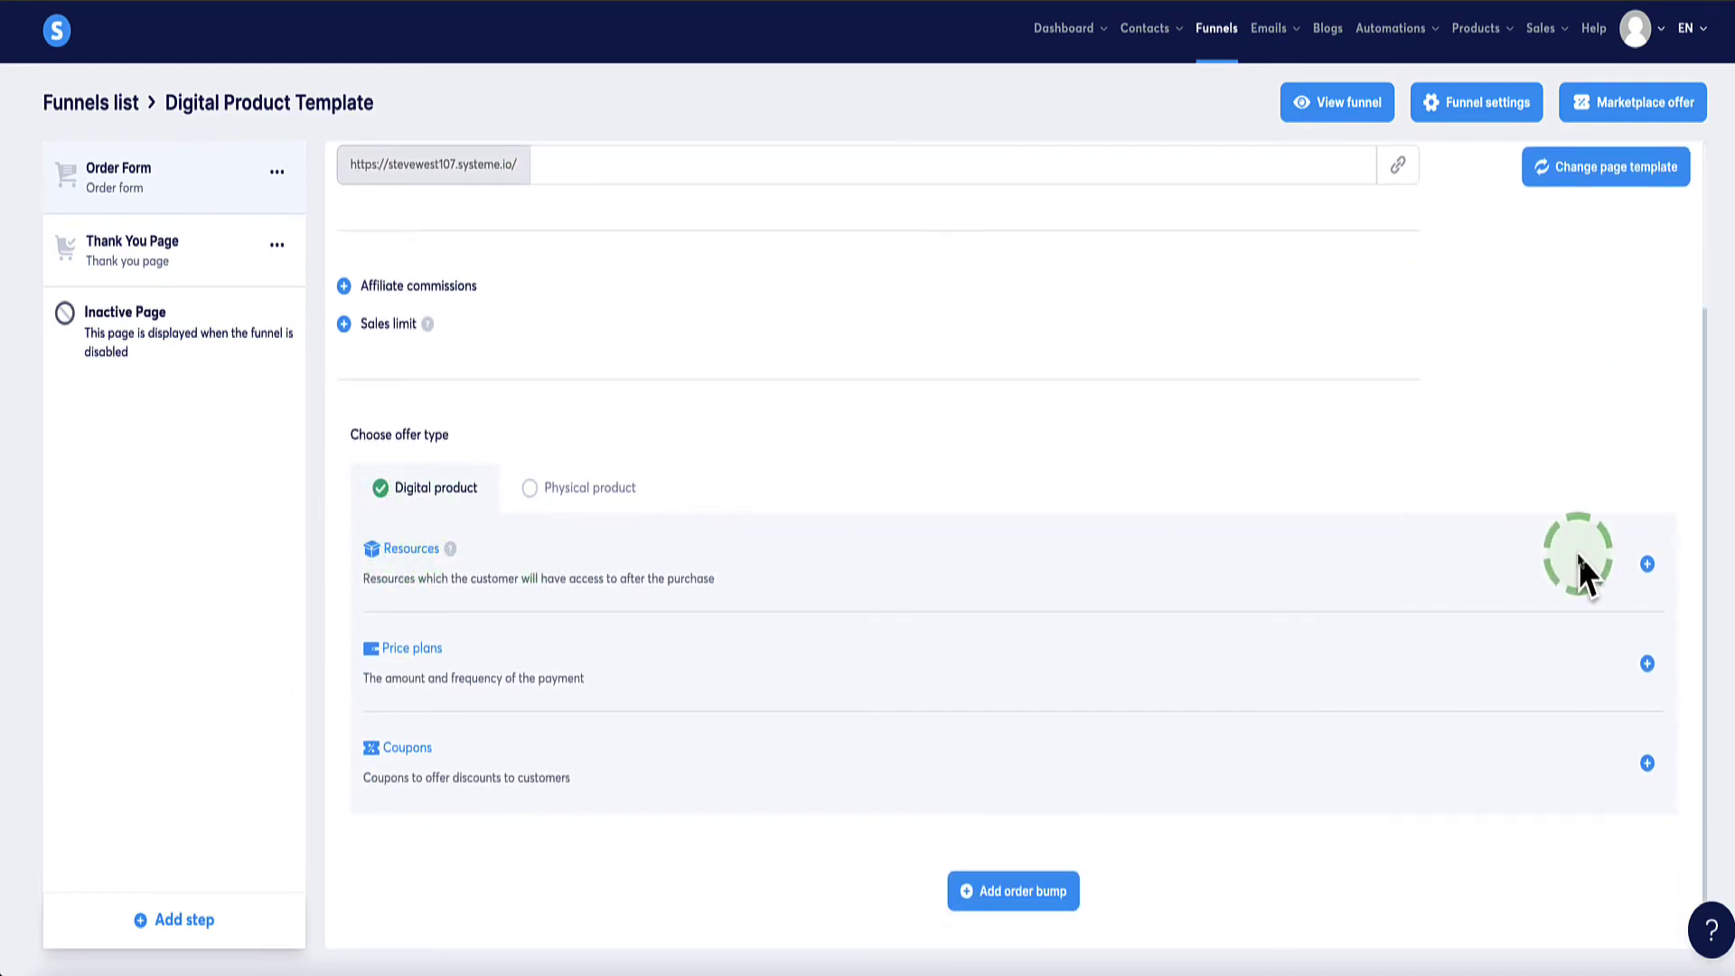
click(1646, 566)
Step: Set the new resource to Tags with 'DP demo tag' and save it
scroll(1495, 543, down, 2)
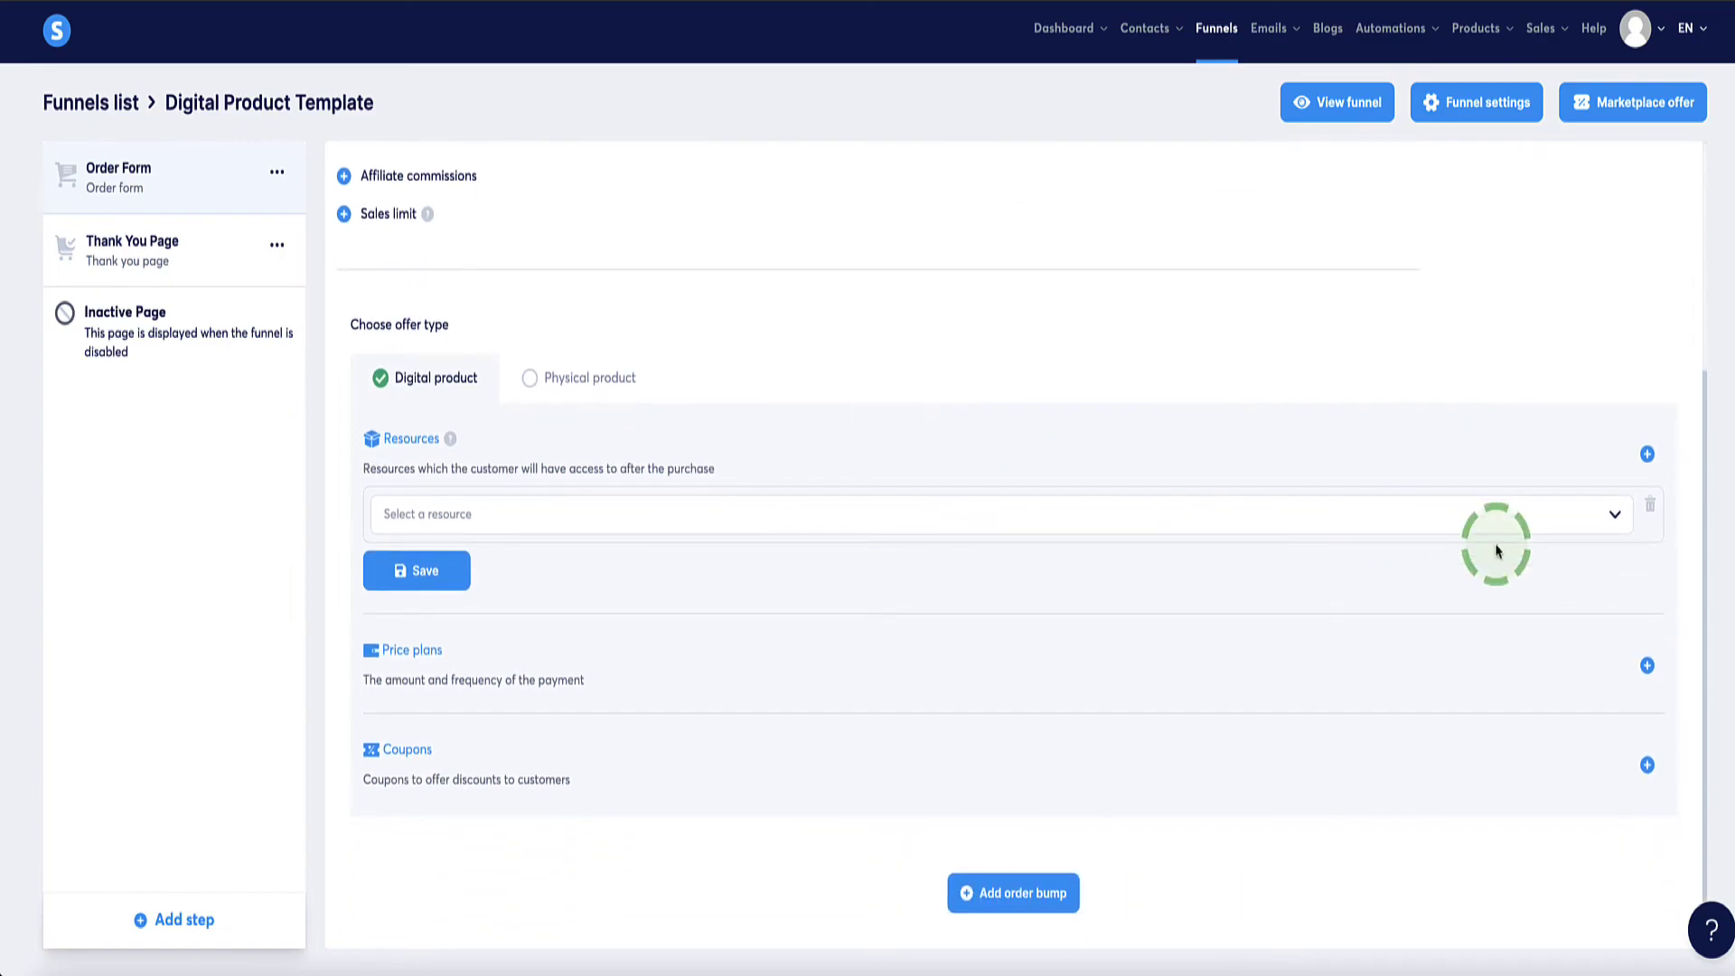
click(1615, 522)
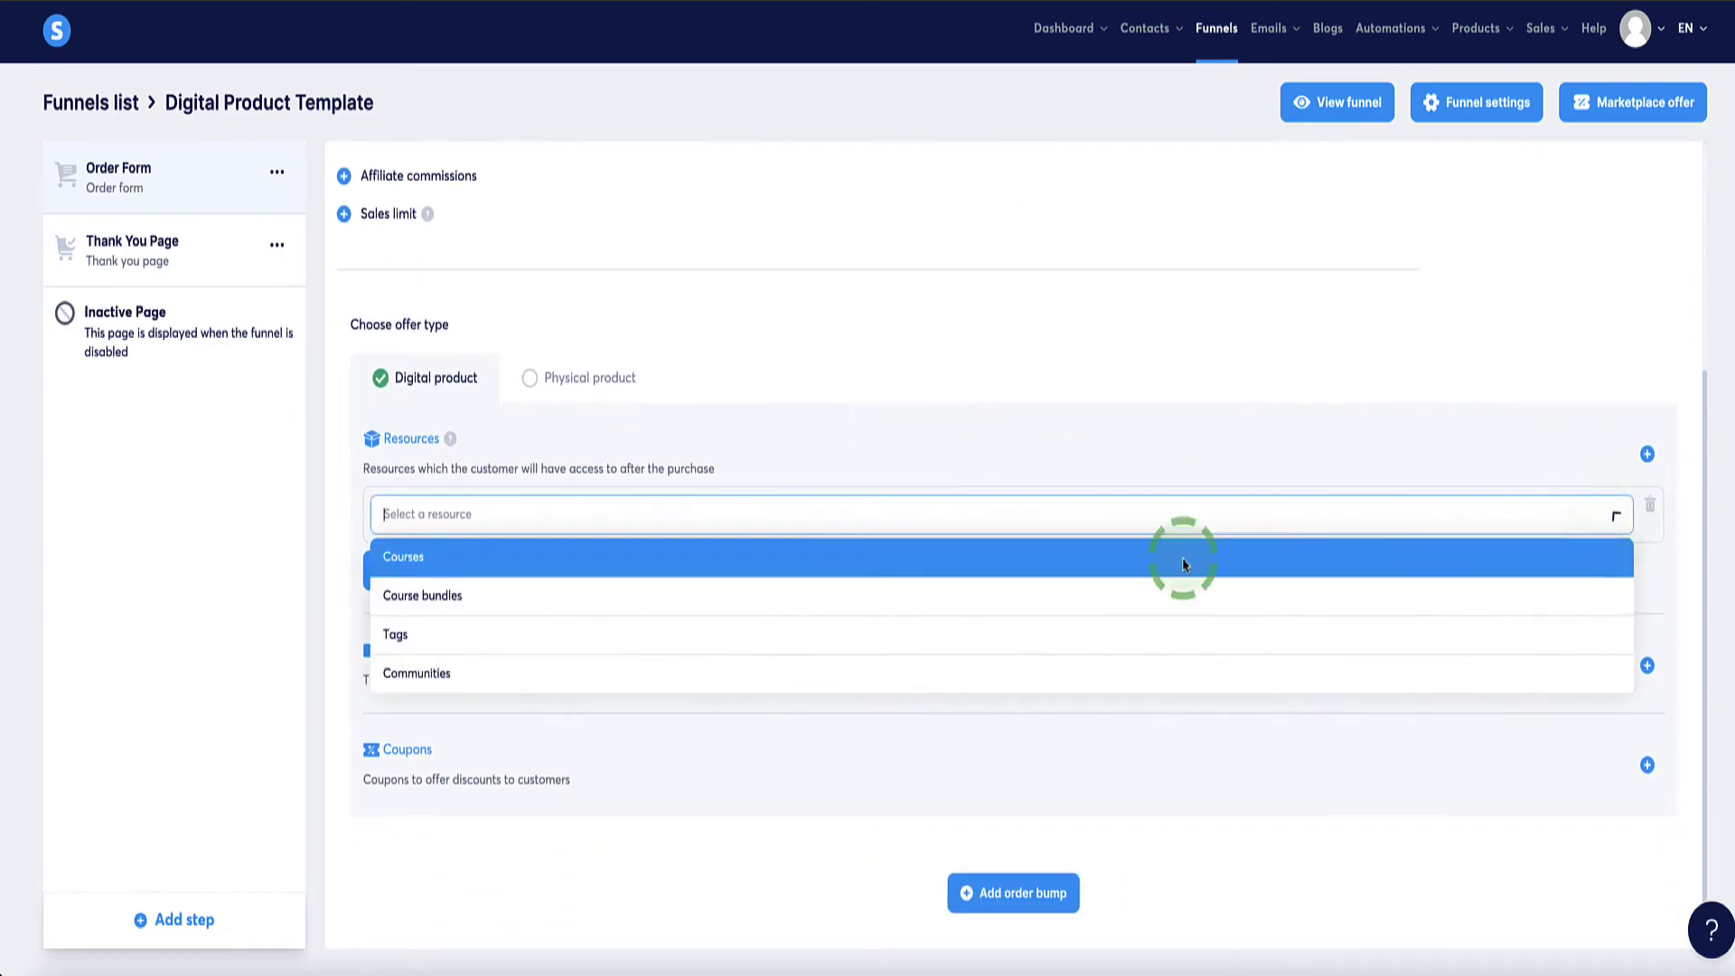
click(641, 636)
click(554, 568)
scroll(542, 656, down, 2)
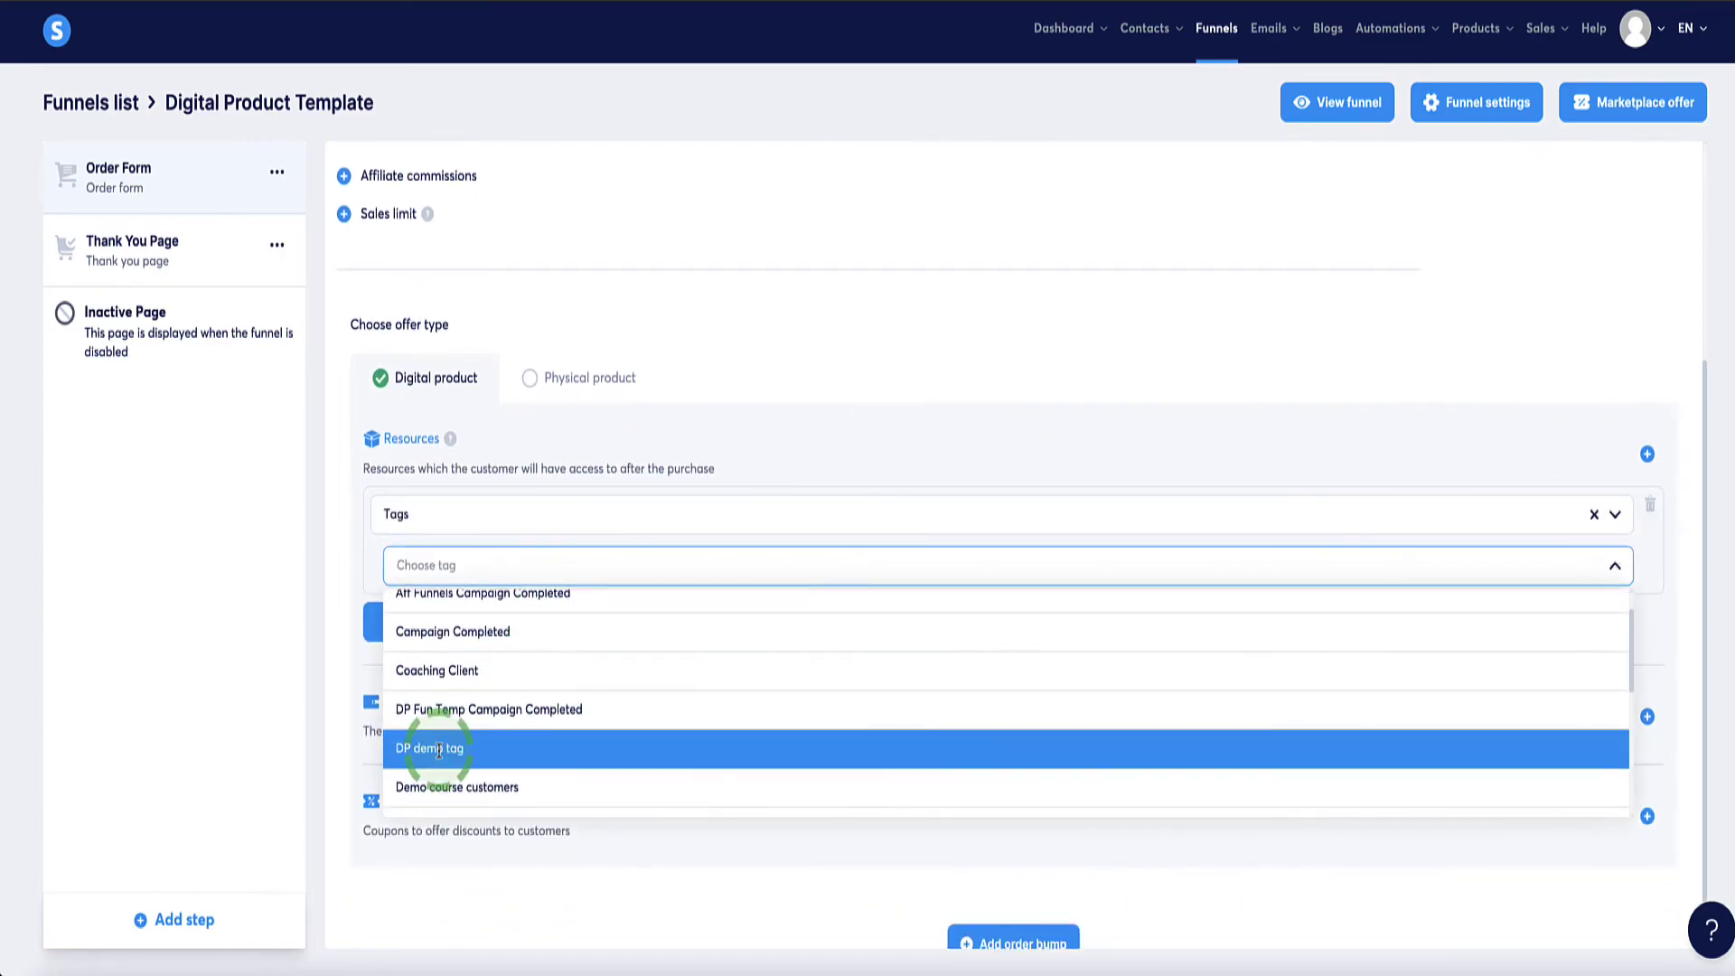
click(435, 750)
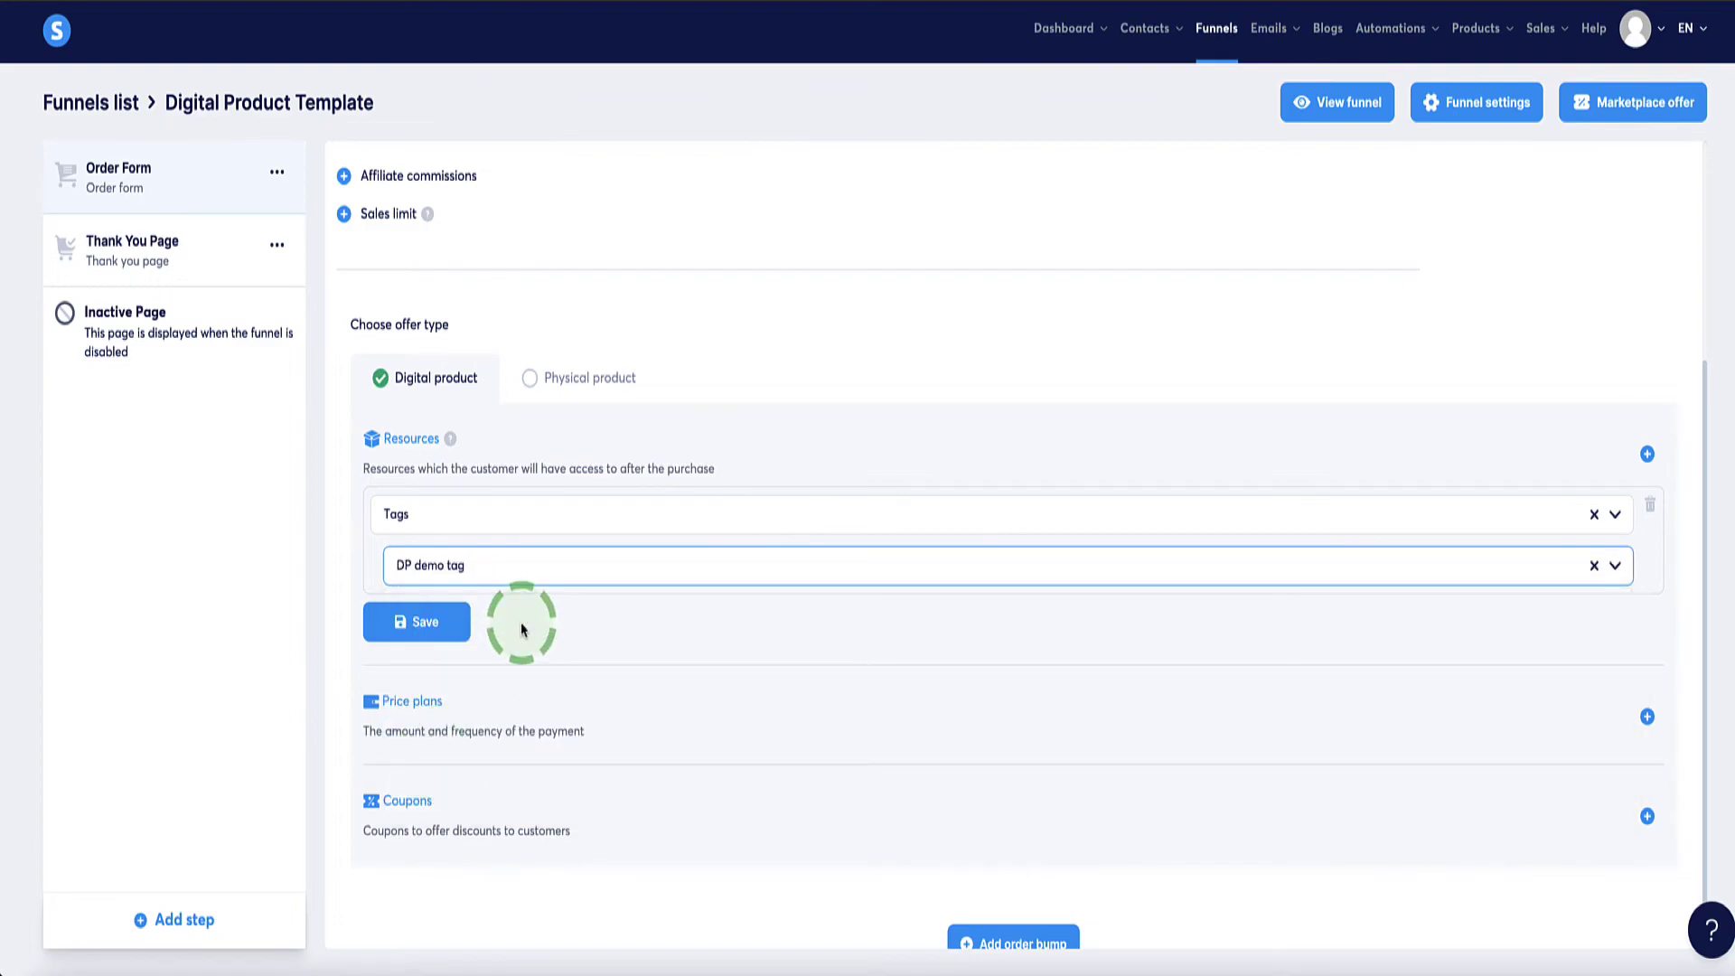
click(418, 622)
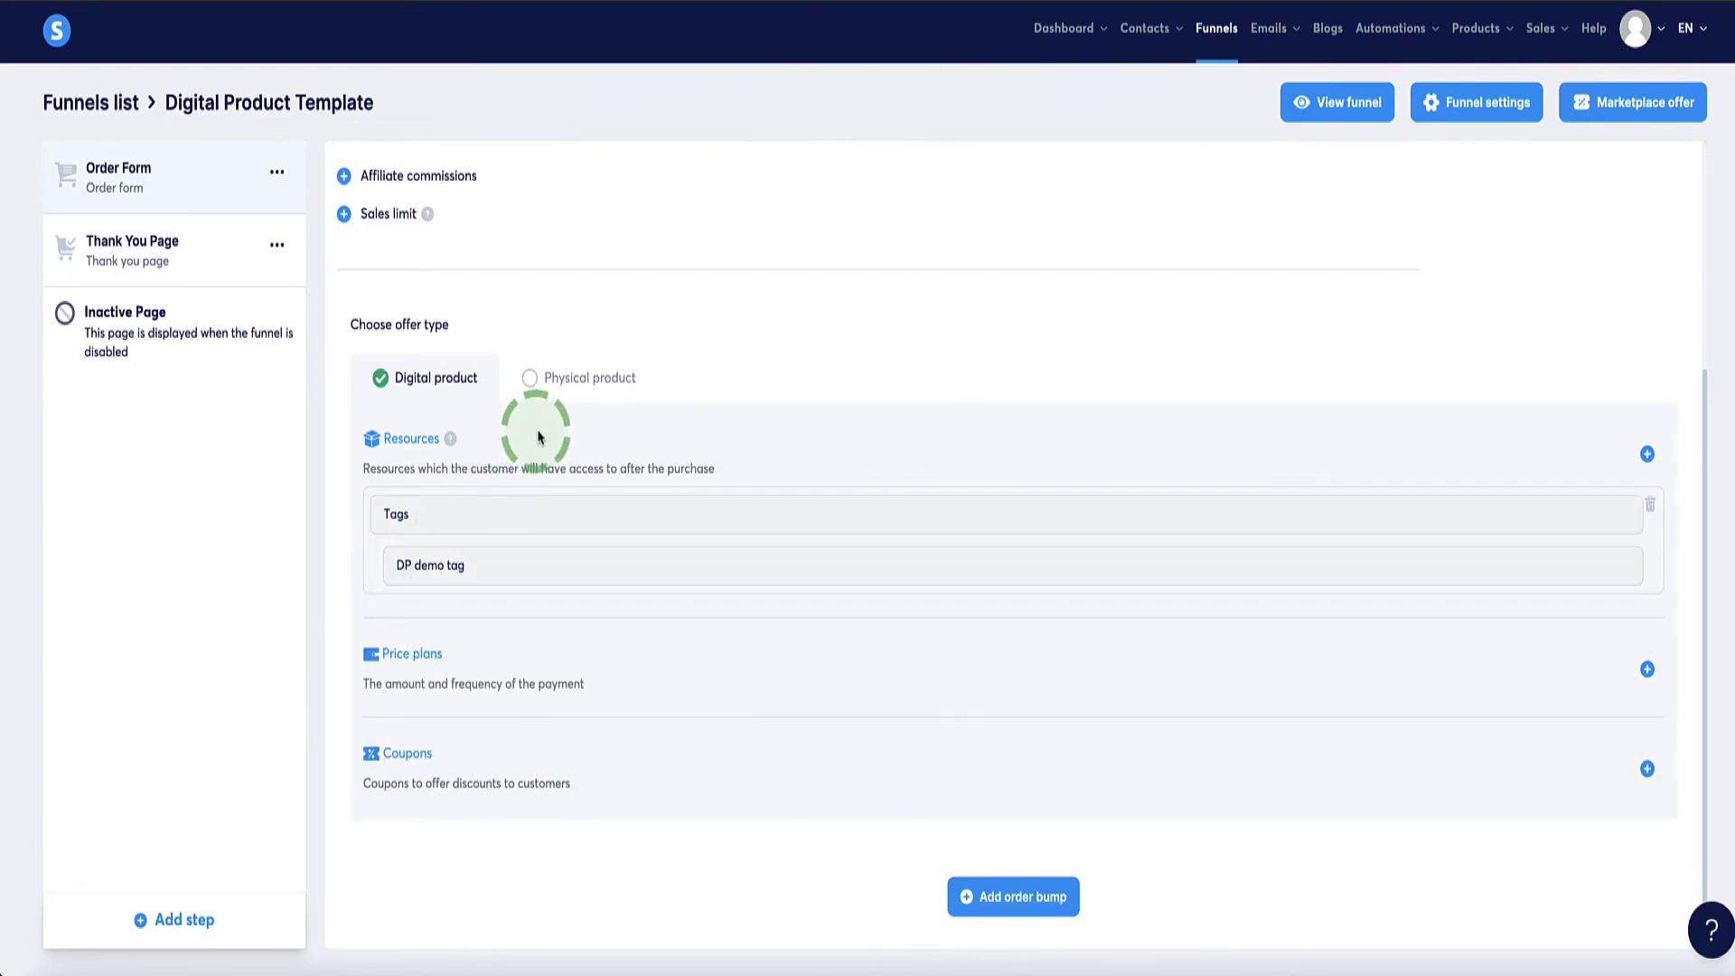
Step: Remove the extra empty resource row added afterwards
click(1648, 455)
click(644, 514)
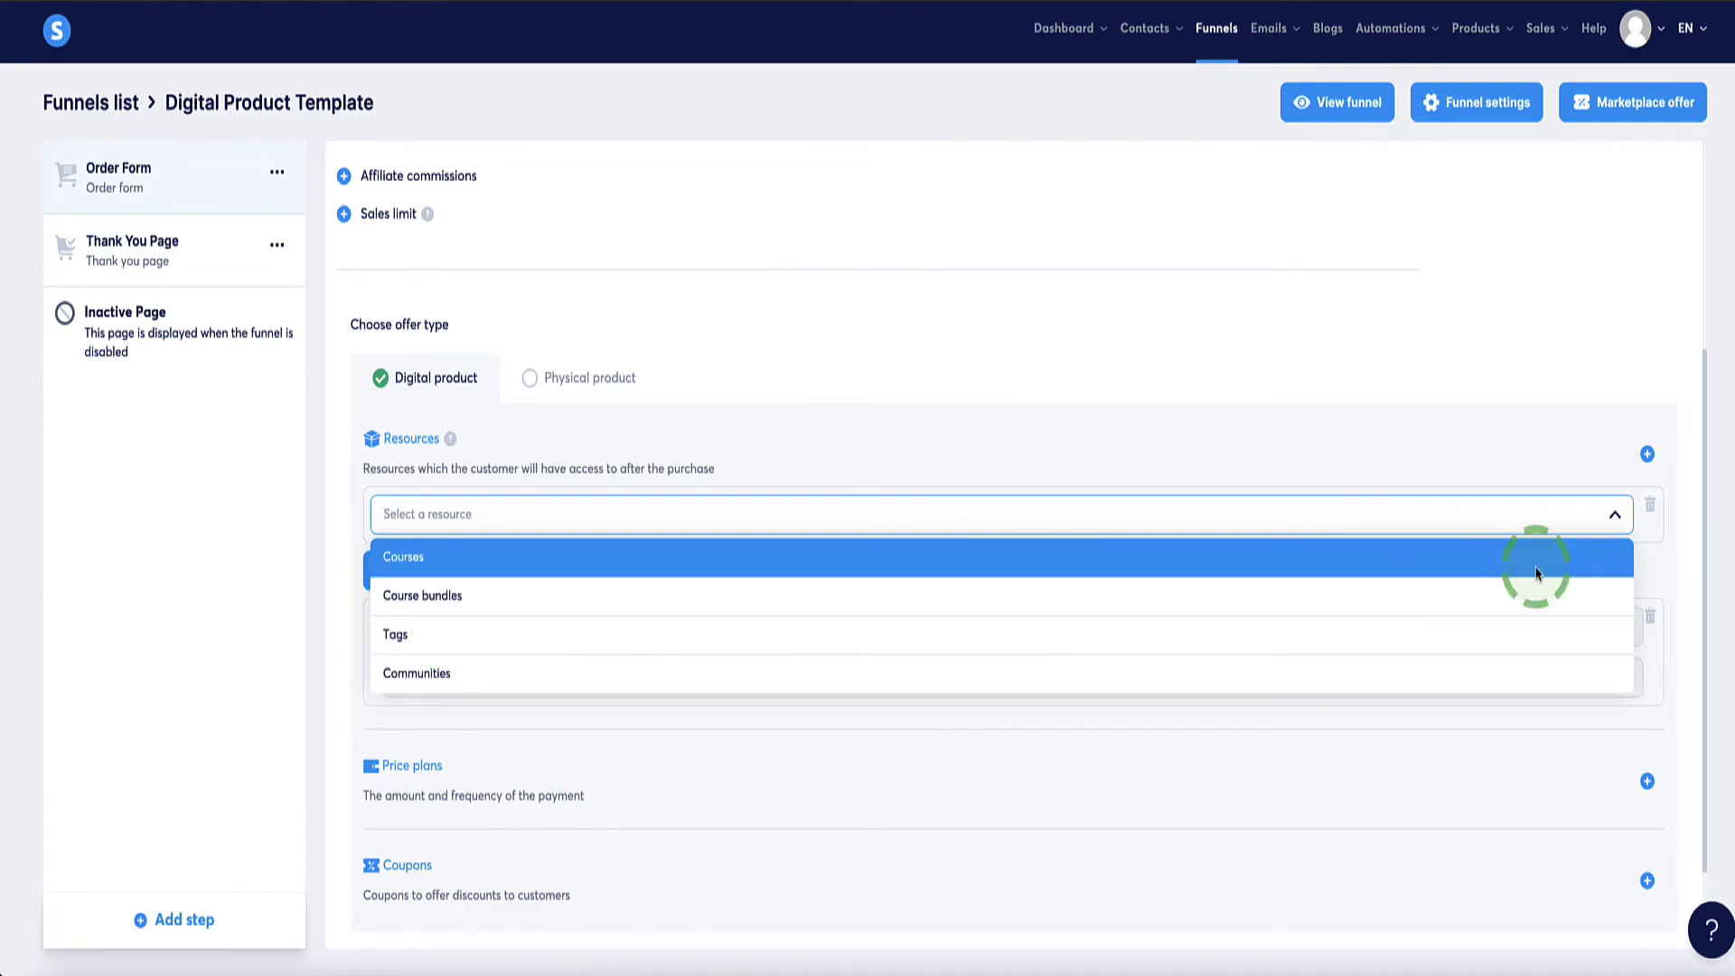
click(1654, 513)
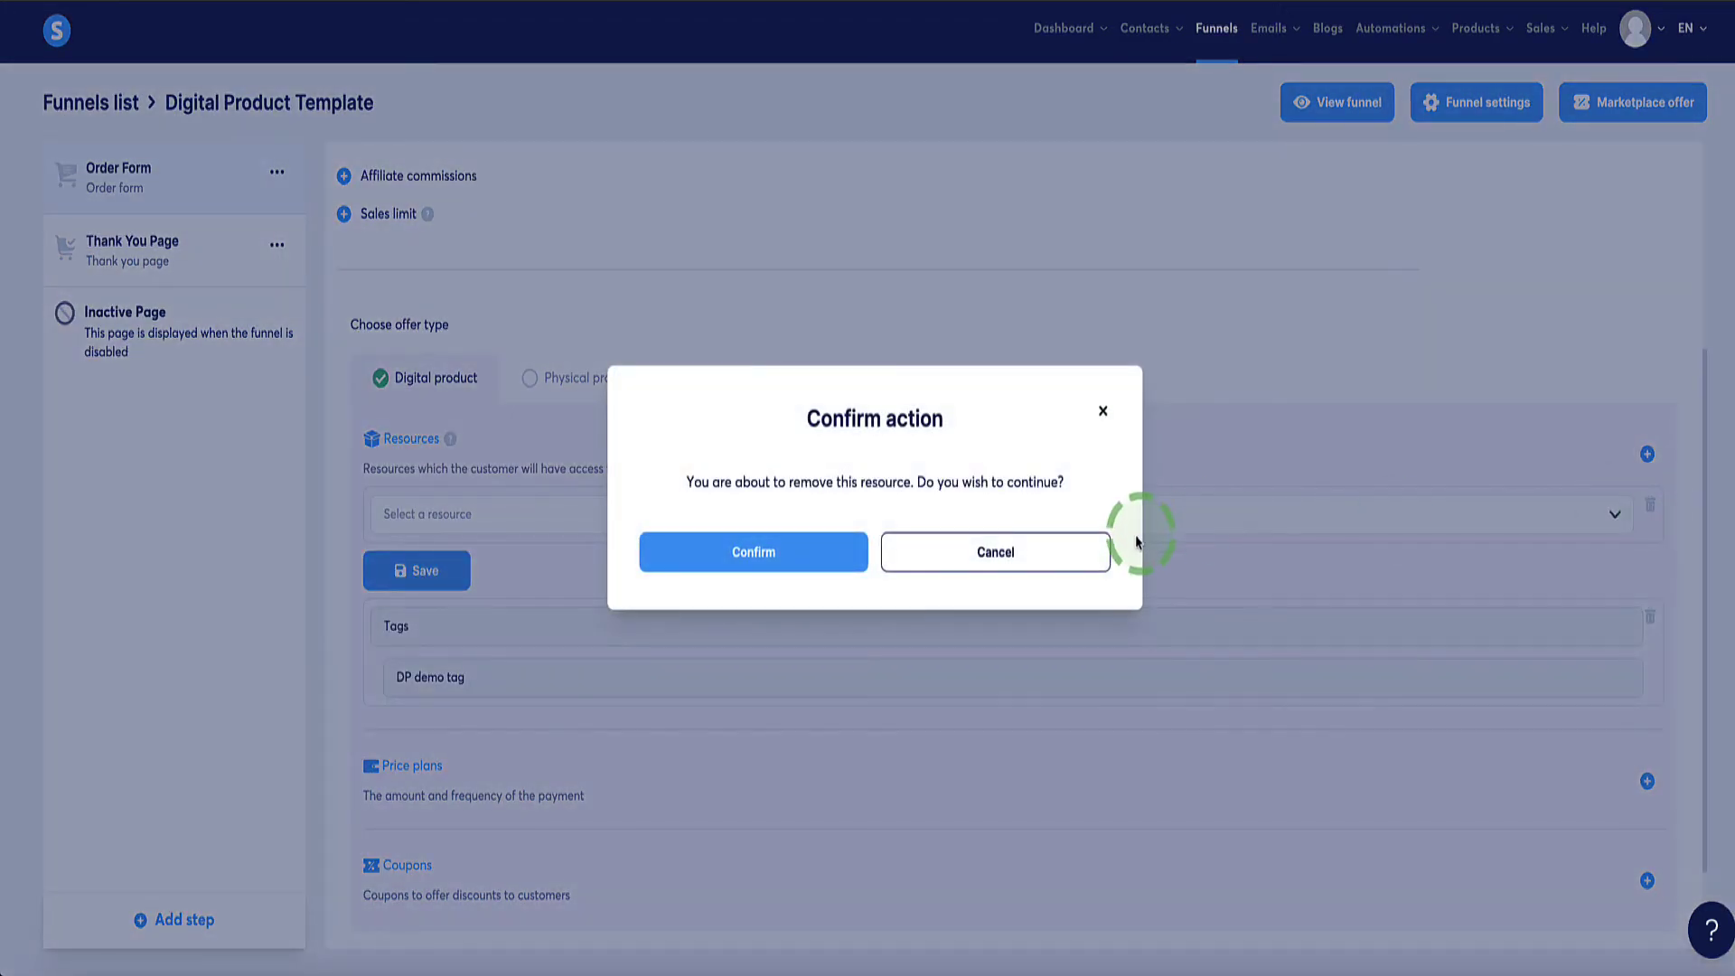
click(995, 550)
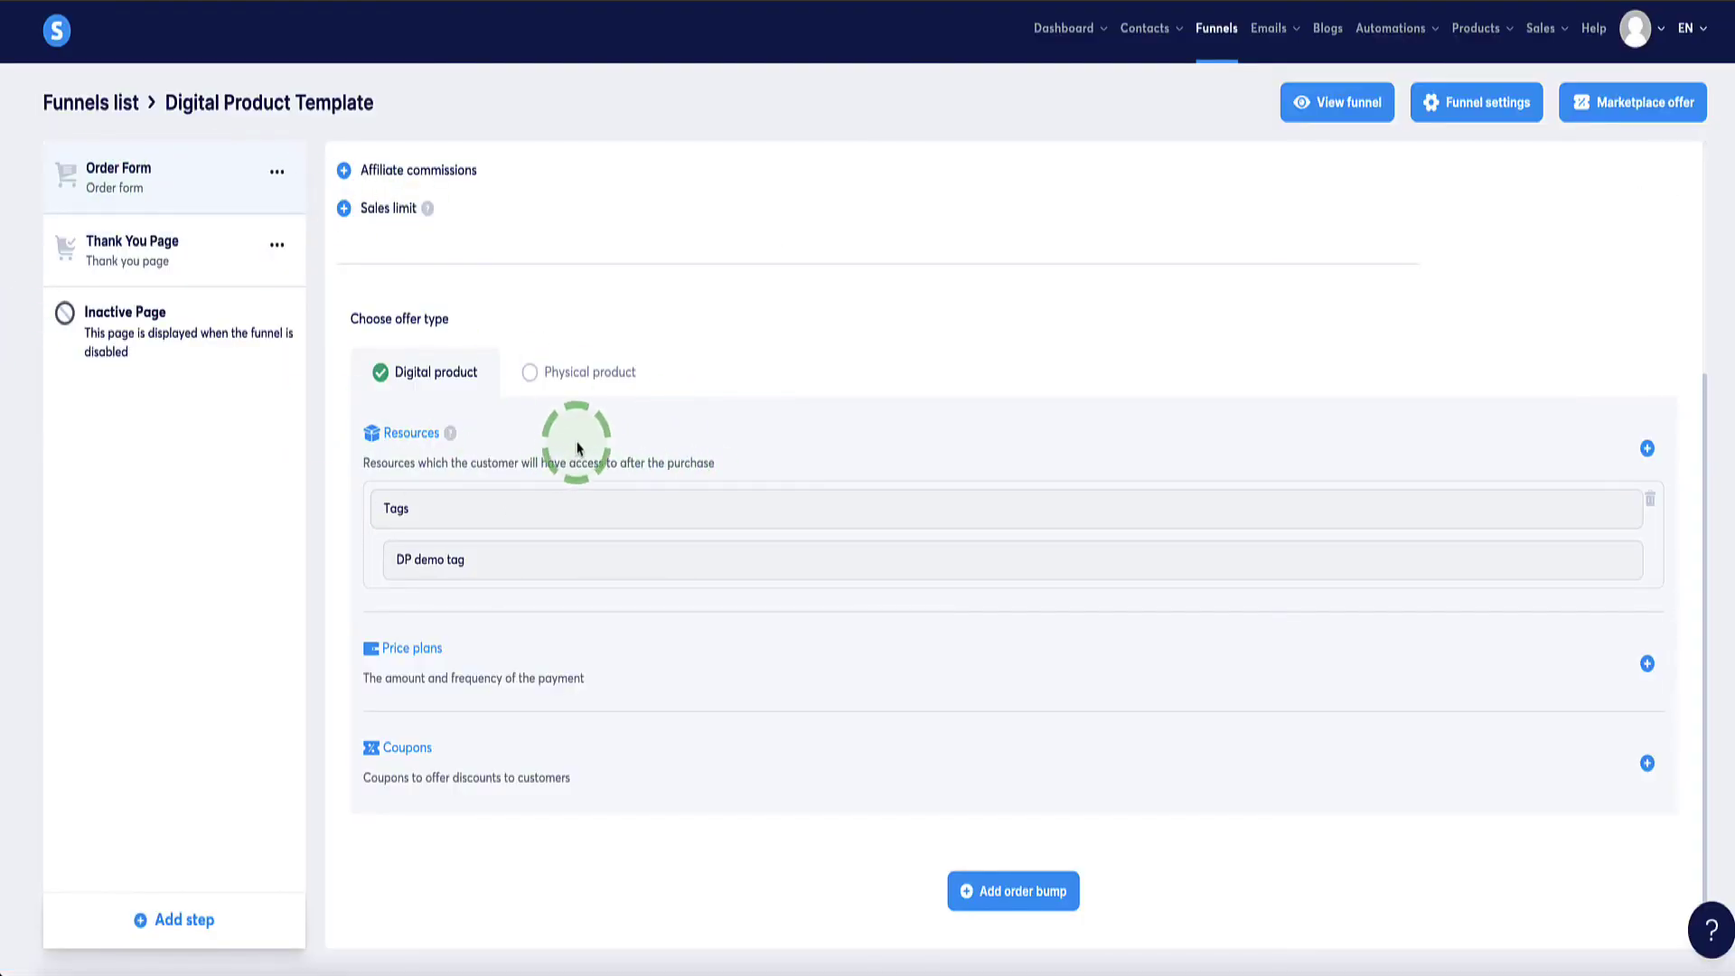
scroll(573, 434, up, 4)
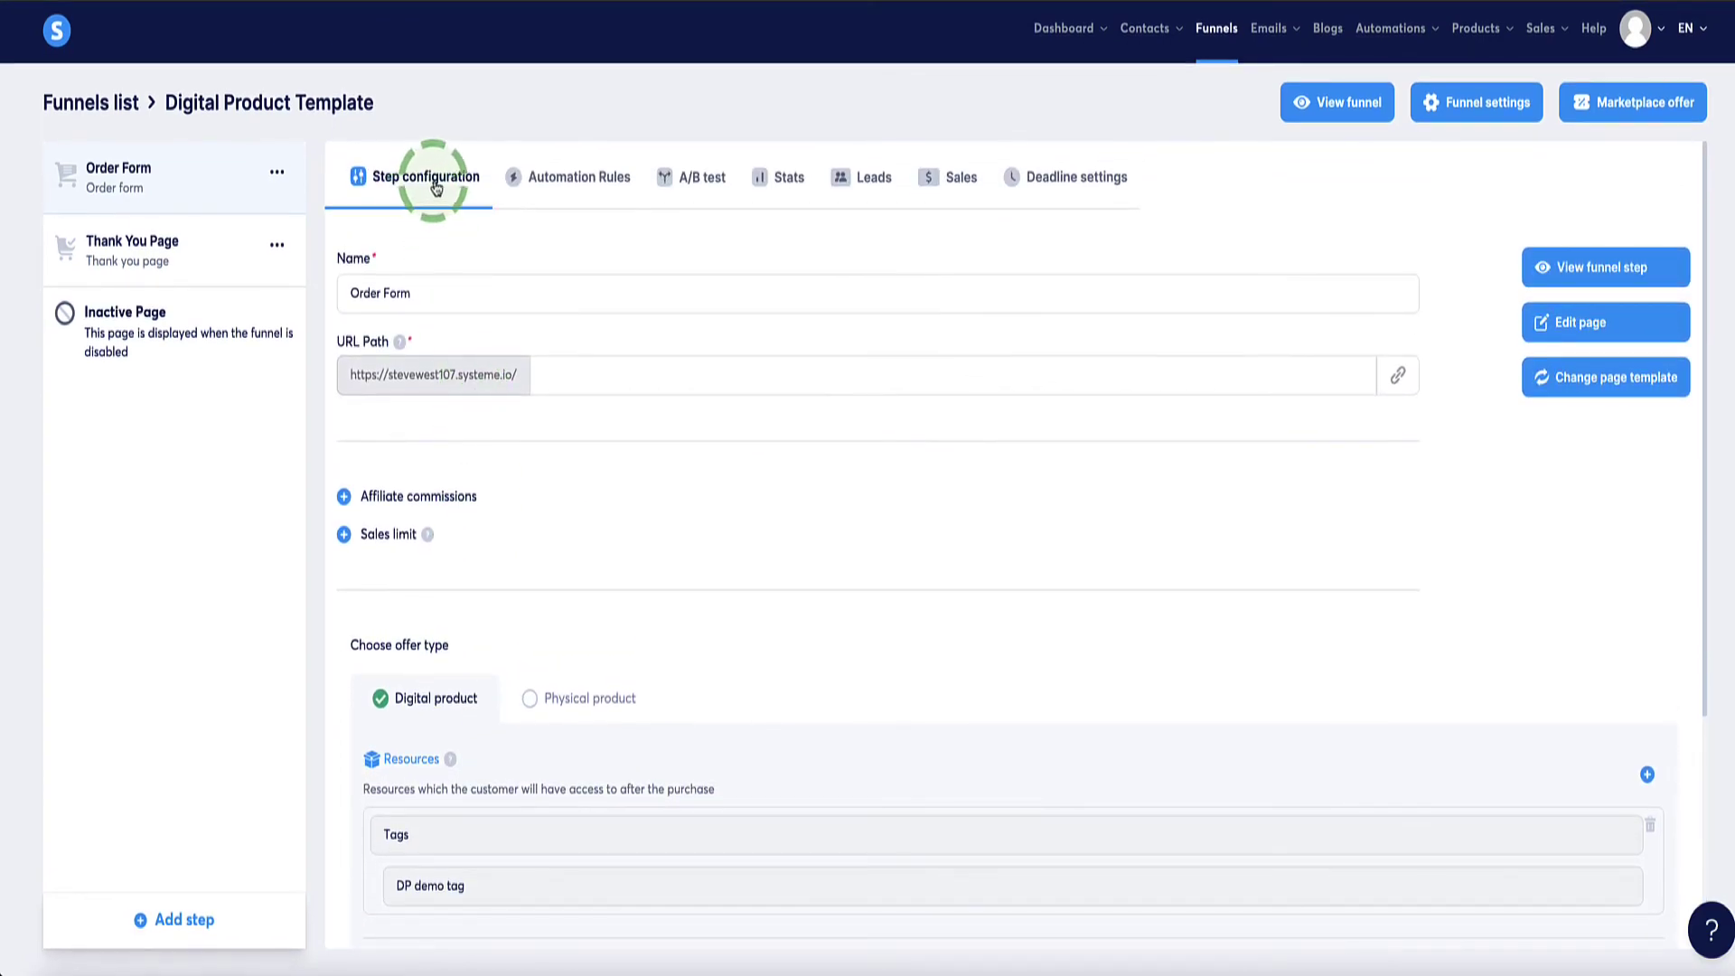
Step: Add a New sale automation rule to the Order Form step and open it for editing
click(571, 178)
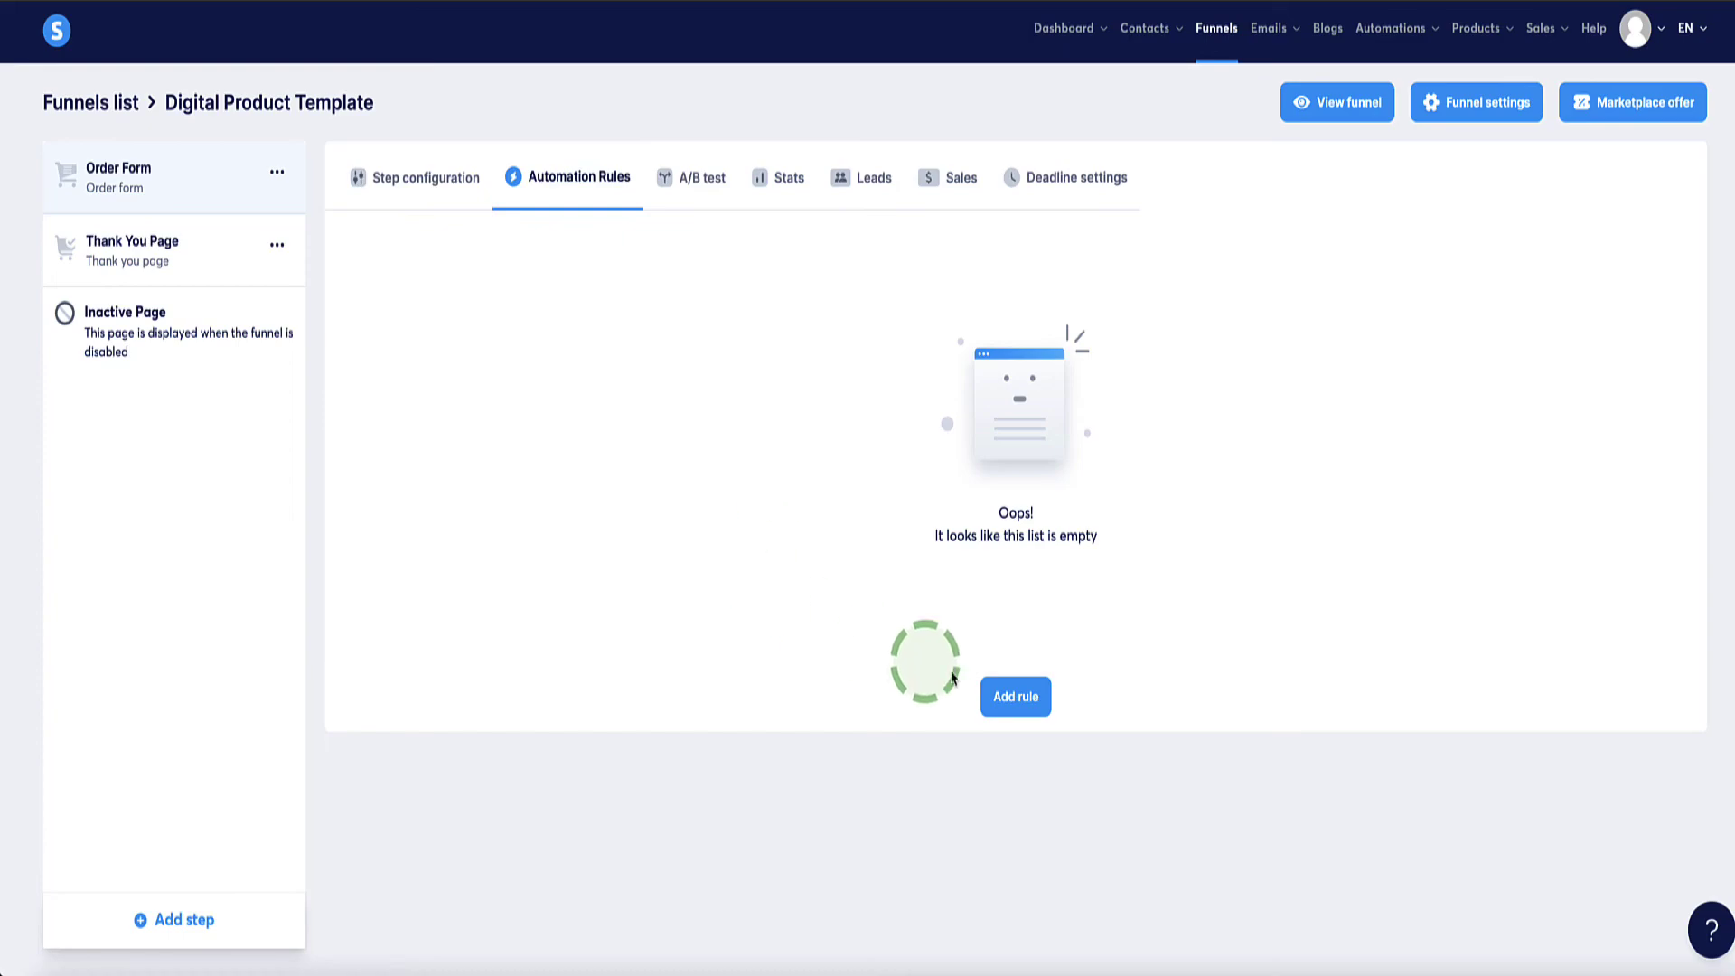
click(1011, 696)
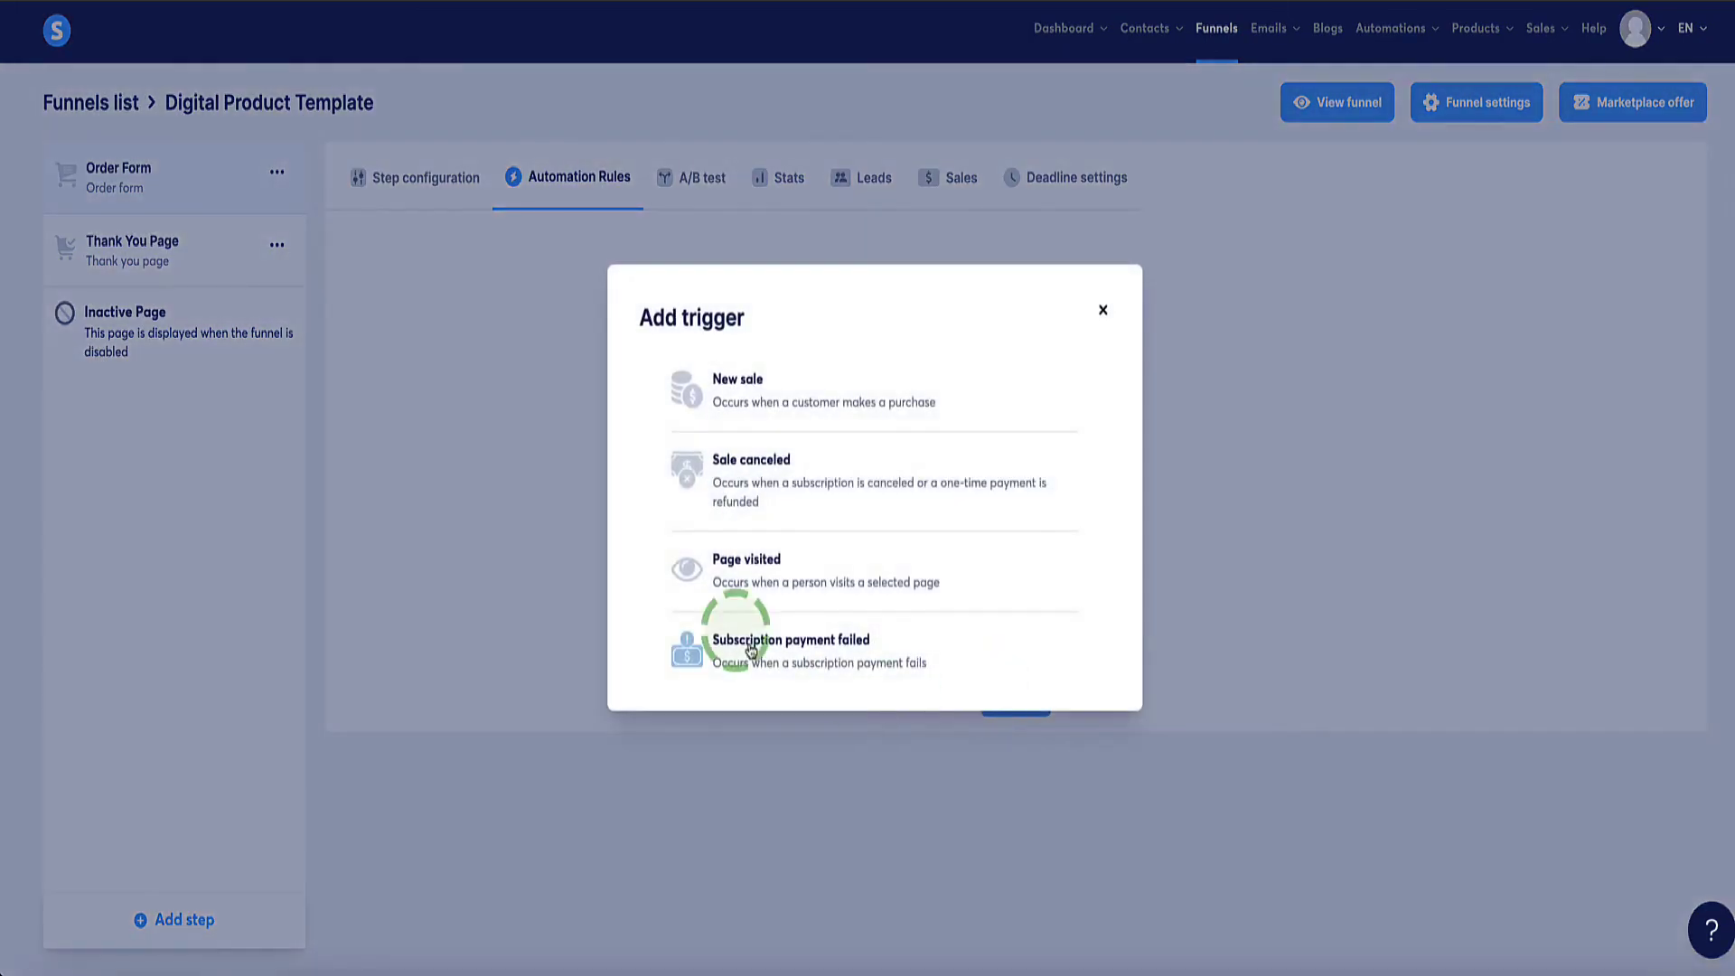
click(761, 387)
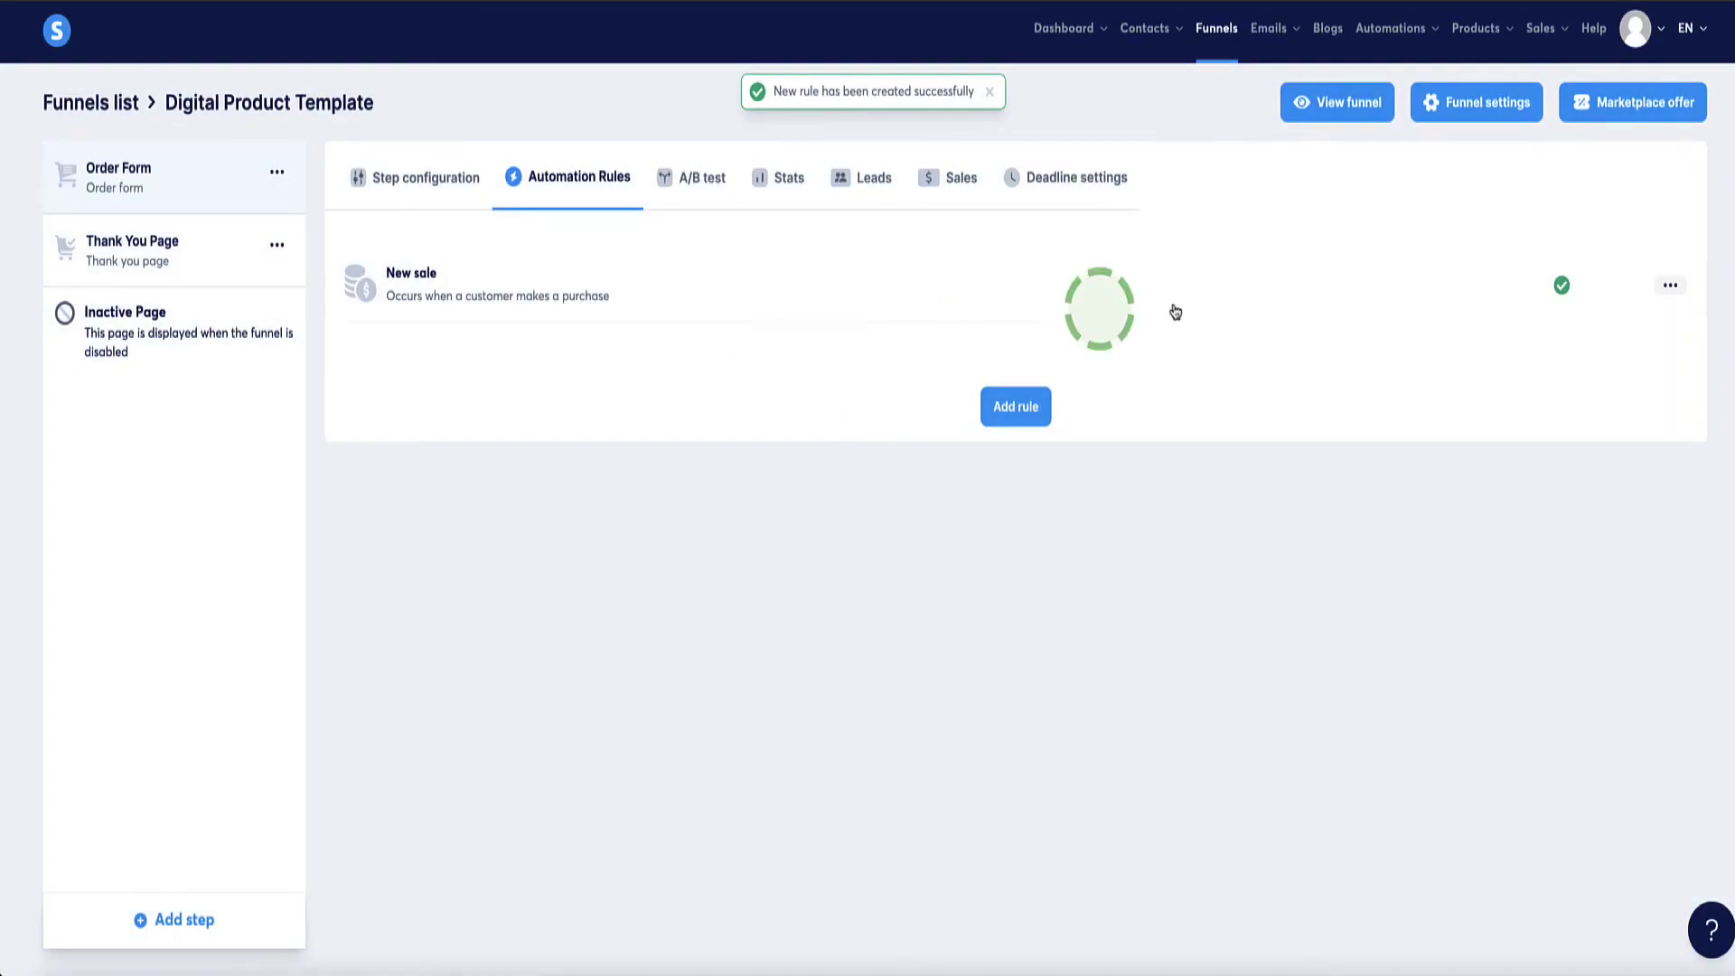
click(1670, 286)
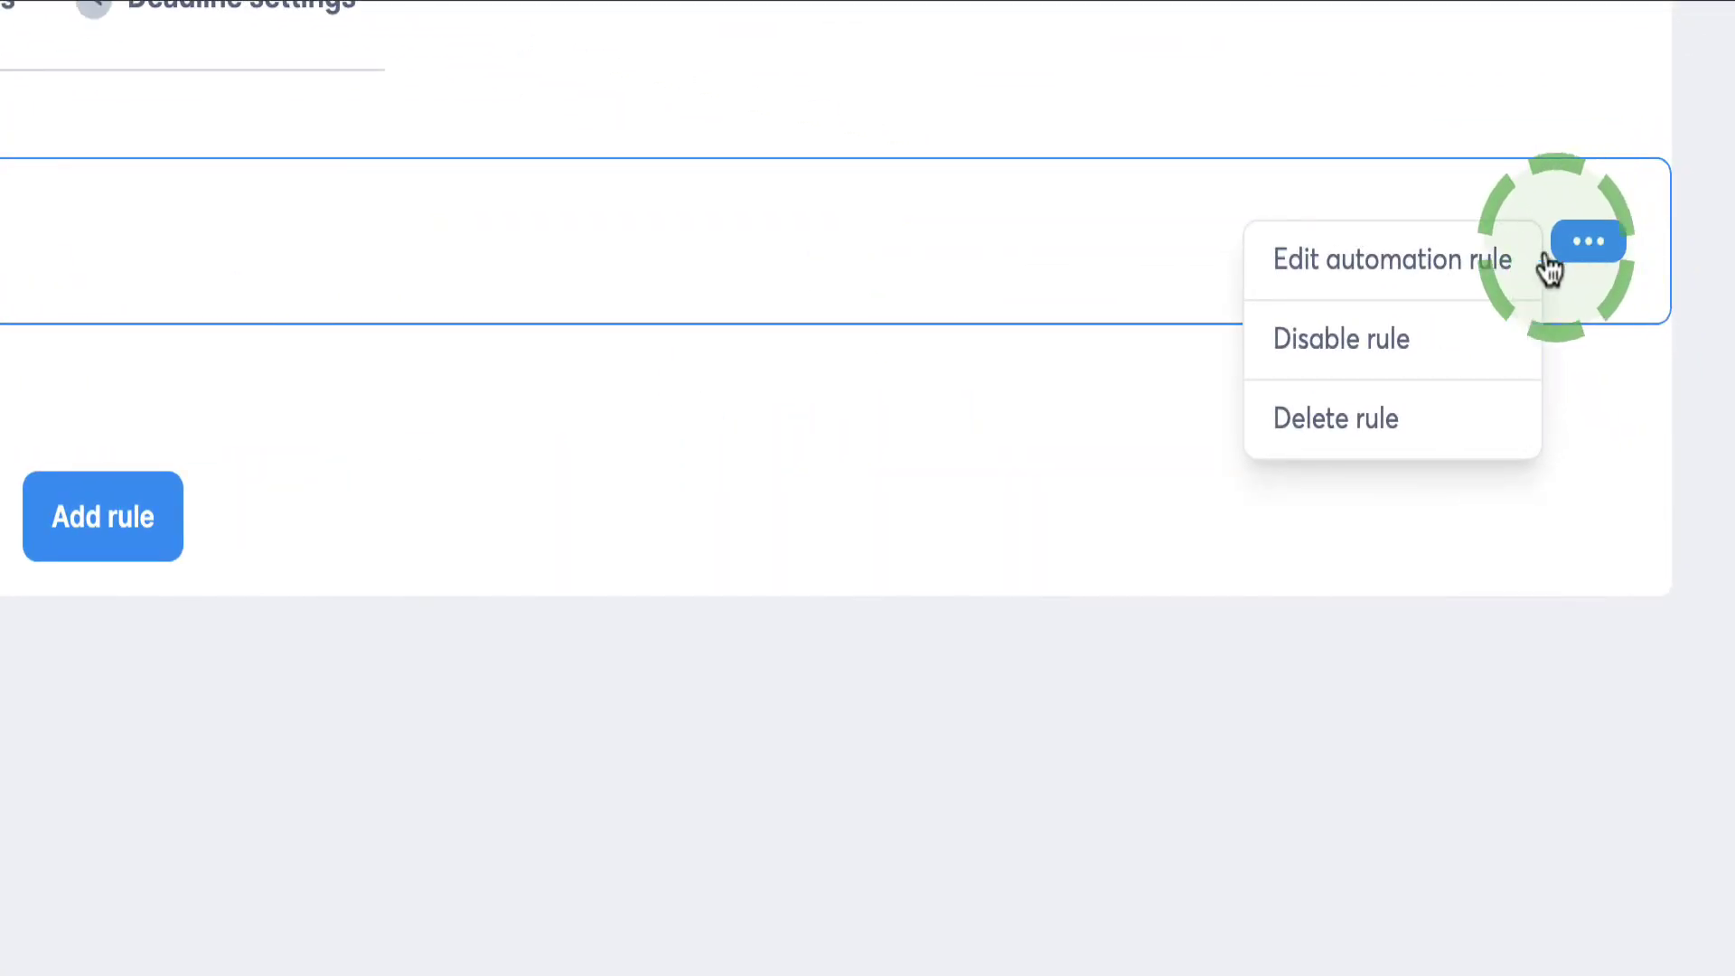
click(1389, 280)
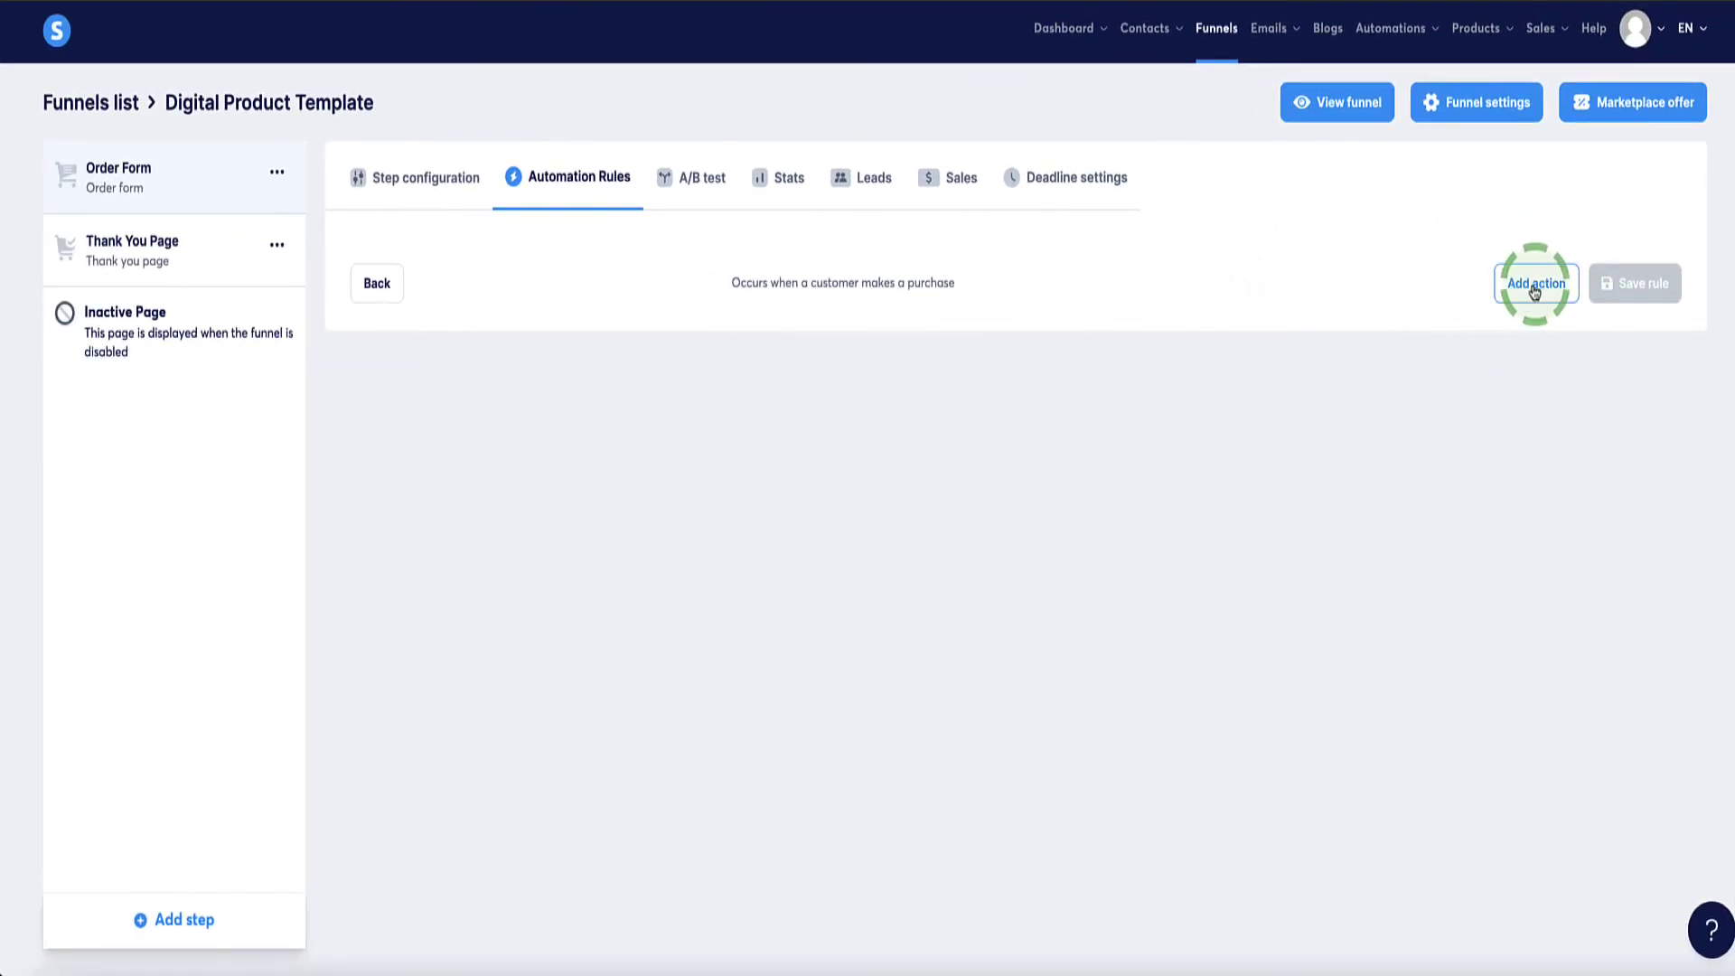
Step: Add a Send email action to the New sale rule and create a new email for it
click(1543, 285)
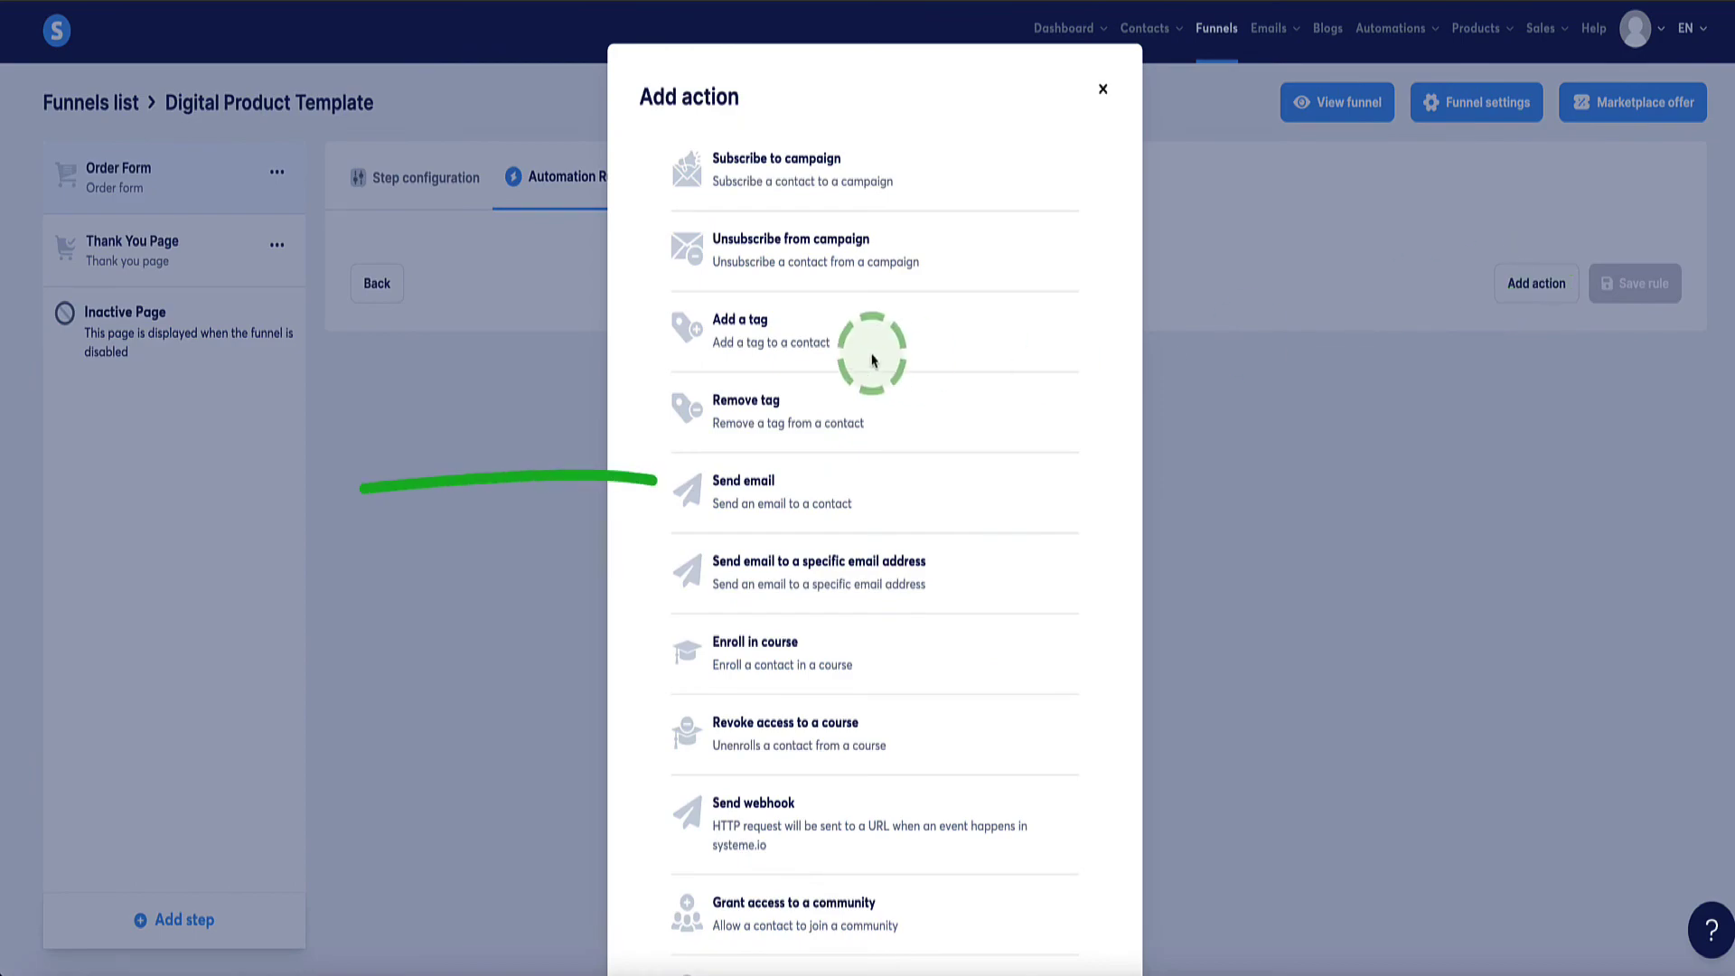
scroll(777, 277, down, 1)
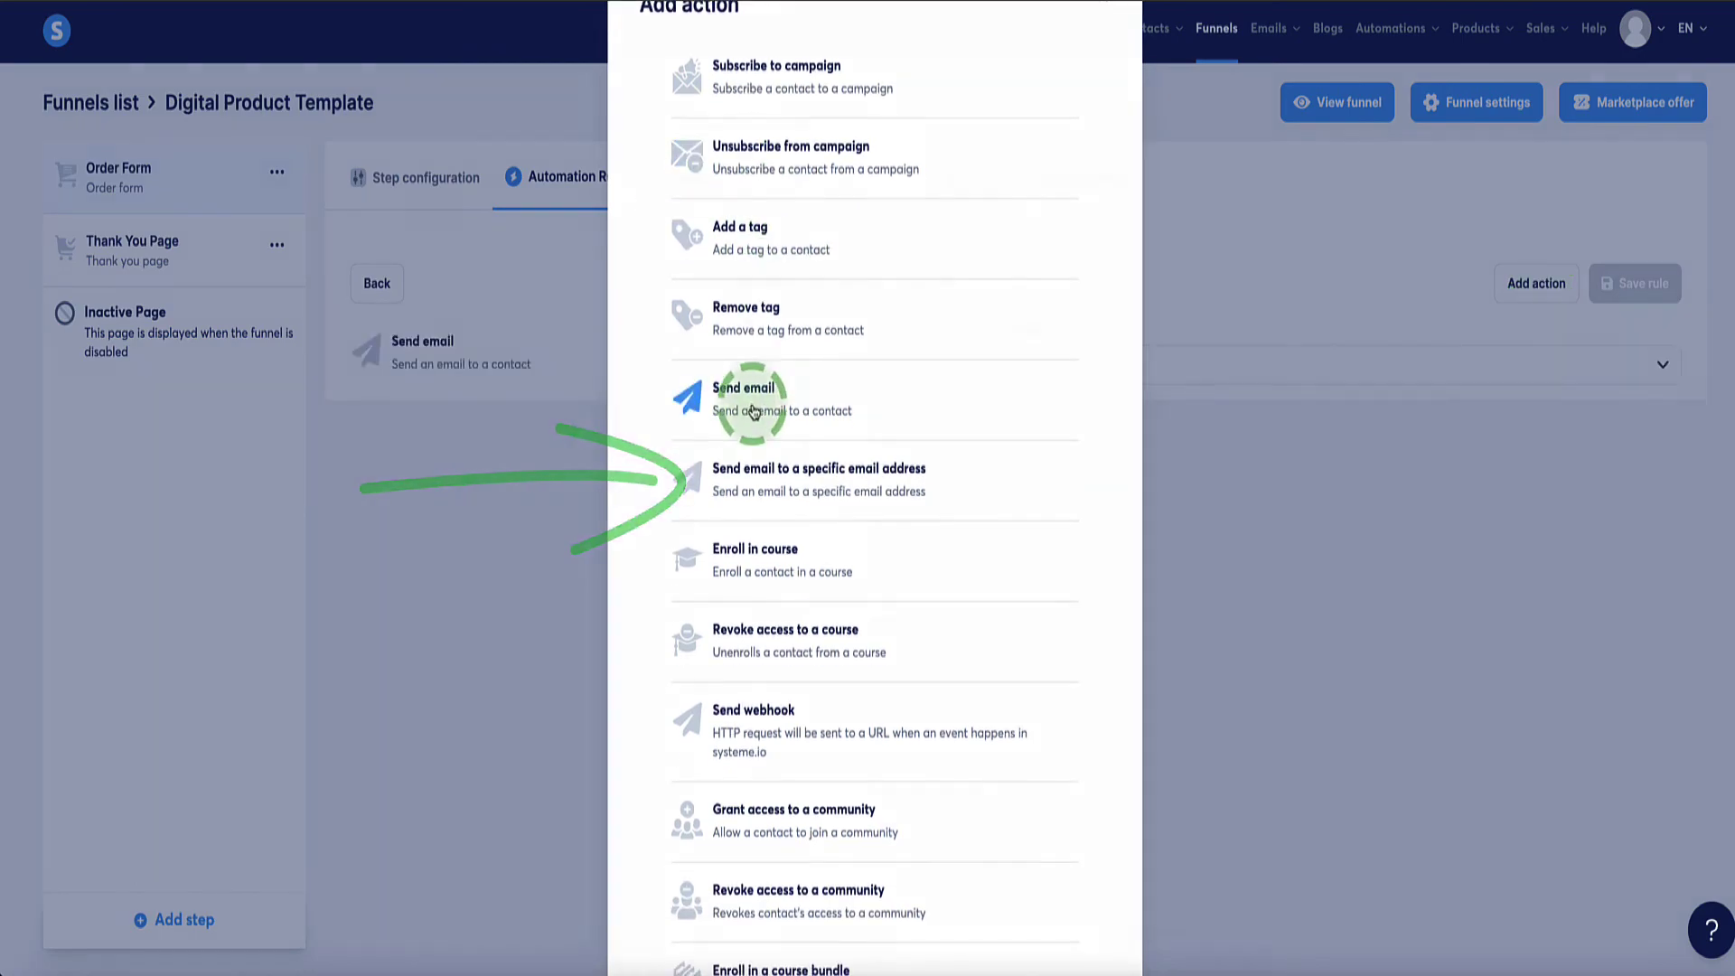
click(763, 505)
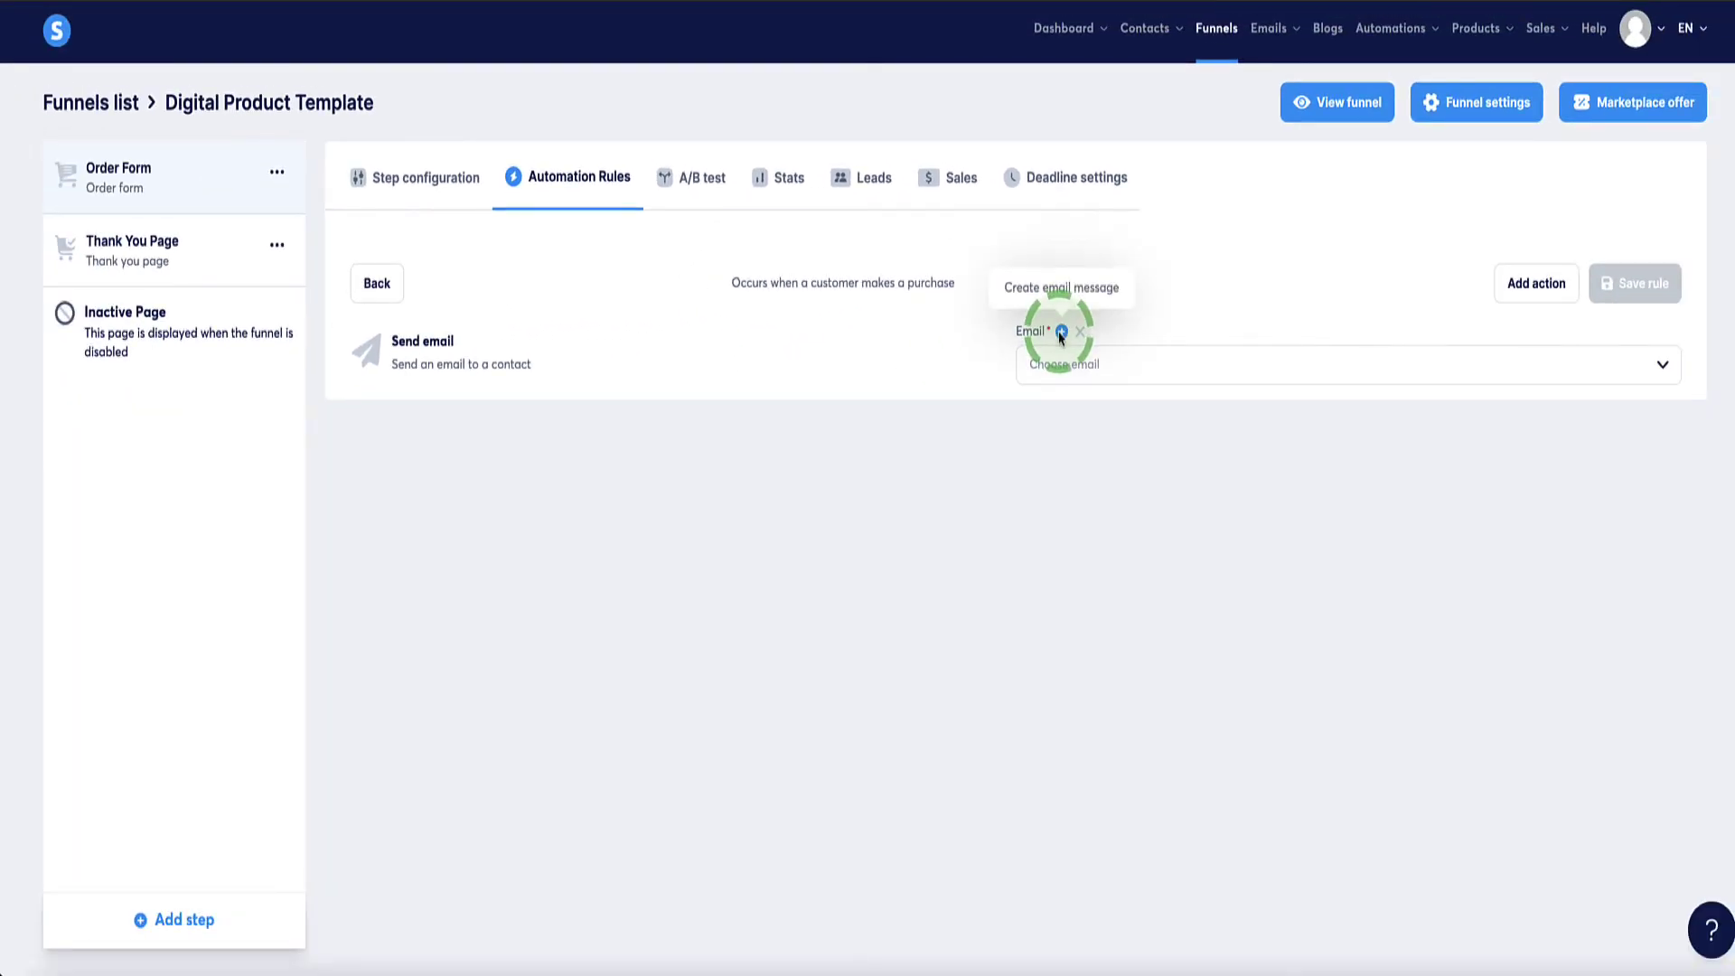
click(1061, 334)
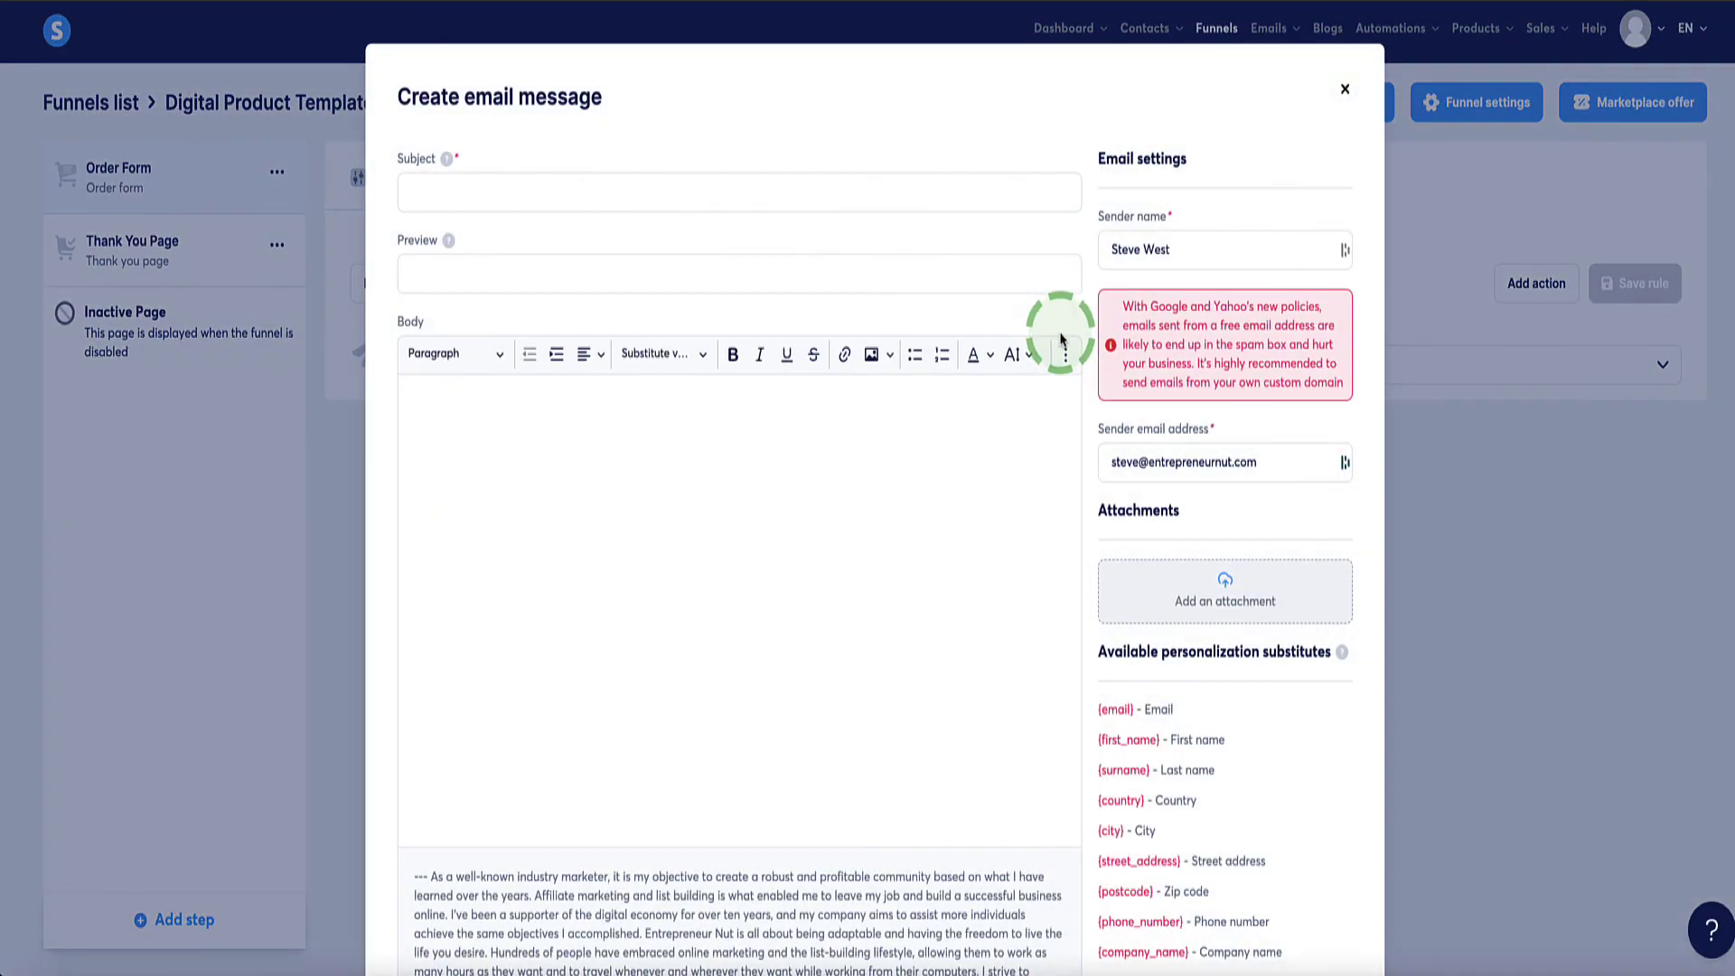
Step: Enter the subject 'Thanks fro your purchase of product name' and paste the thank-you body
scroll(633, 561, down, 3)
scroll(616, 561, up, 3)
scroll(616, 560, down, 5)
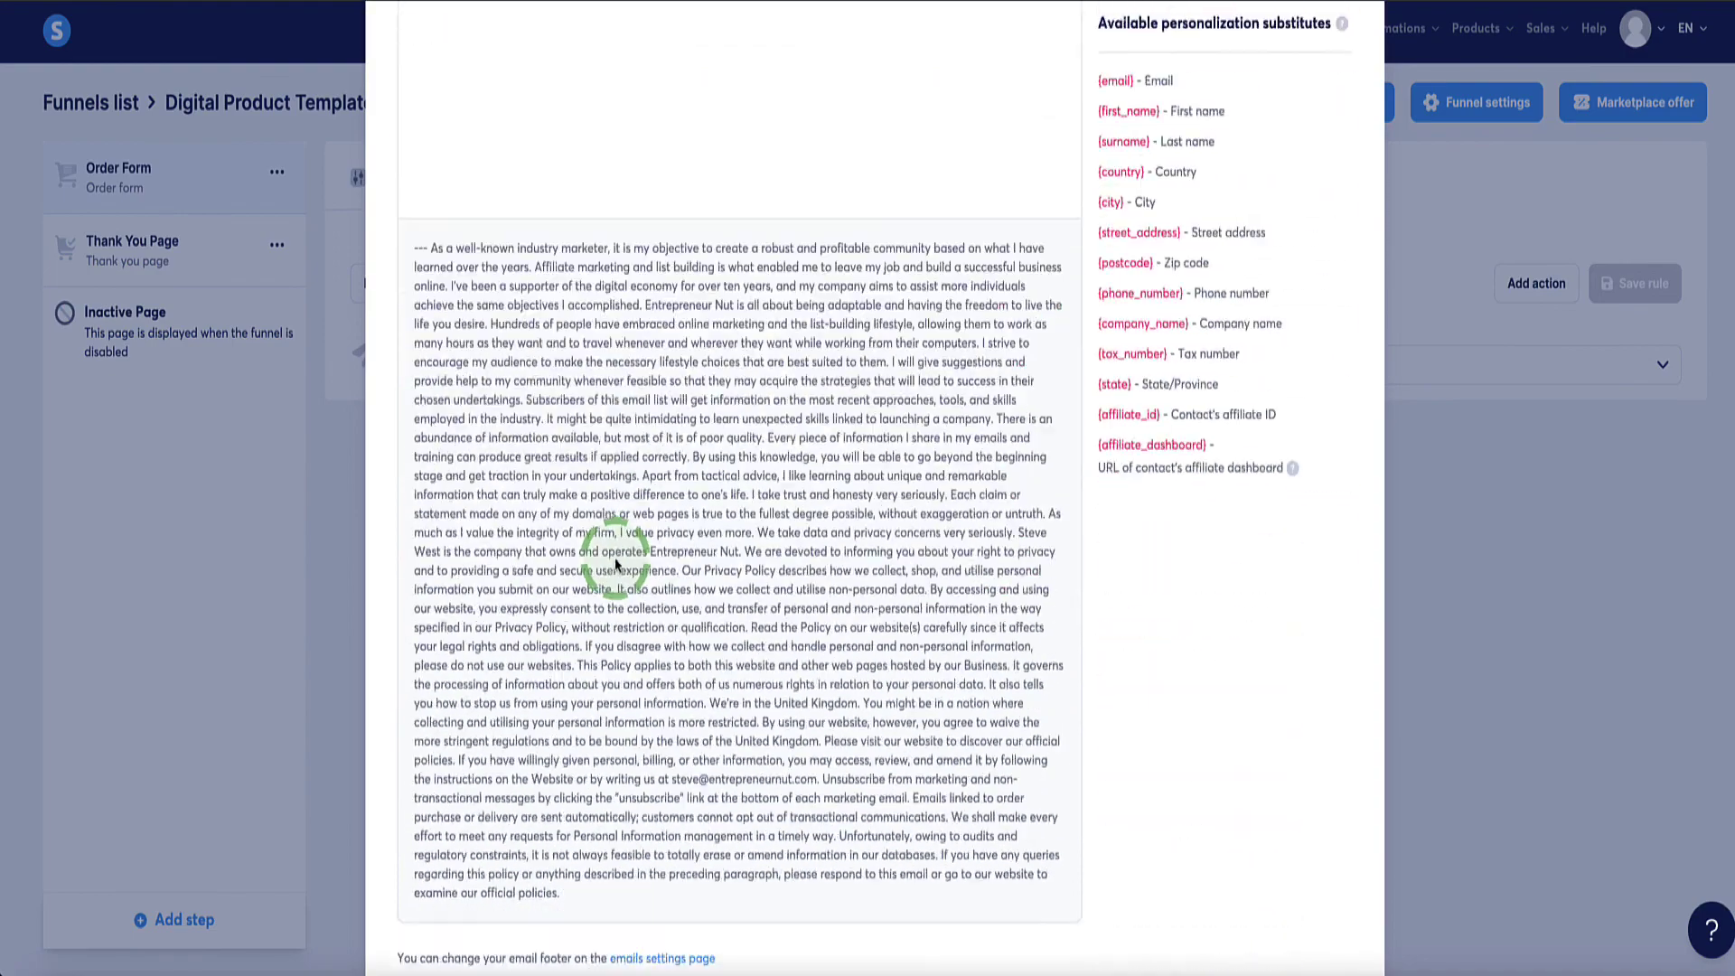
scroll(619, 556, up, 5)
click(620, 553)
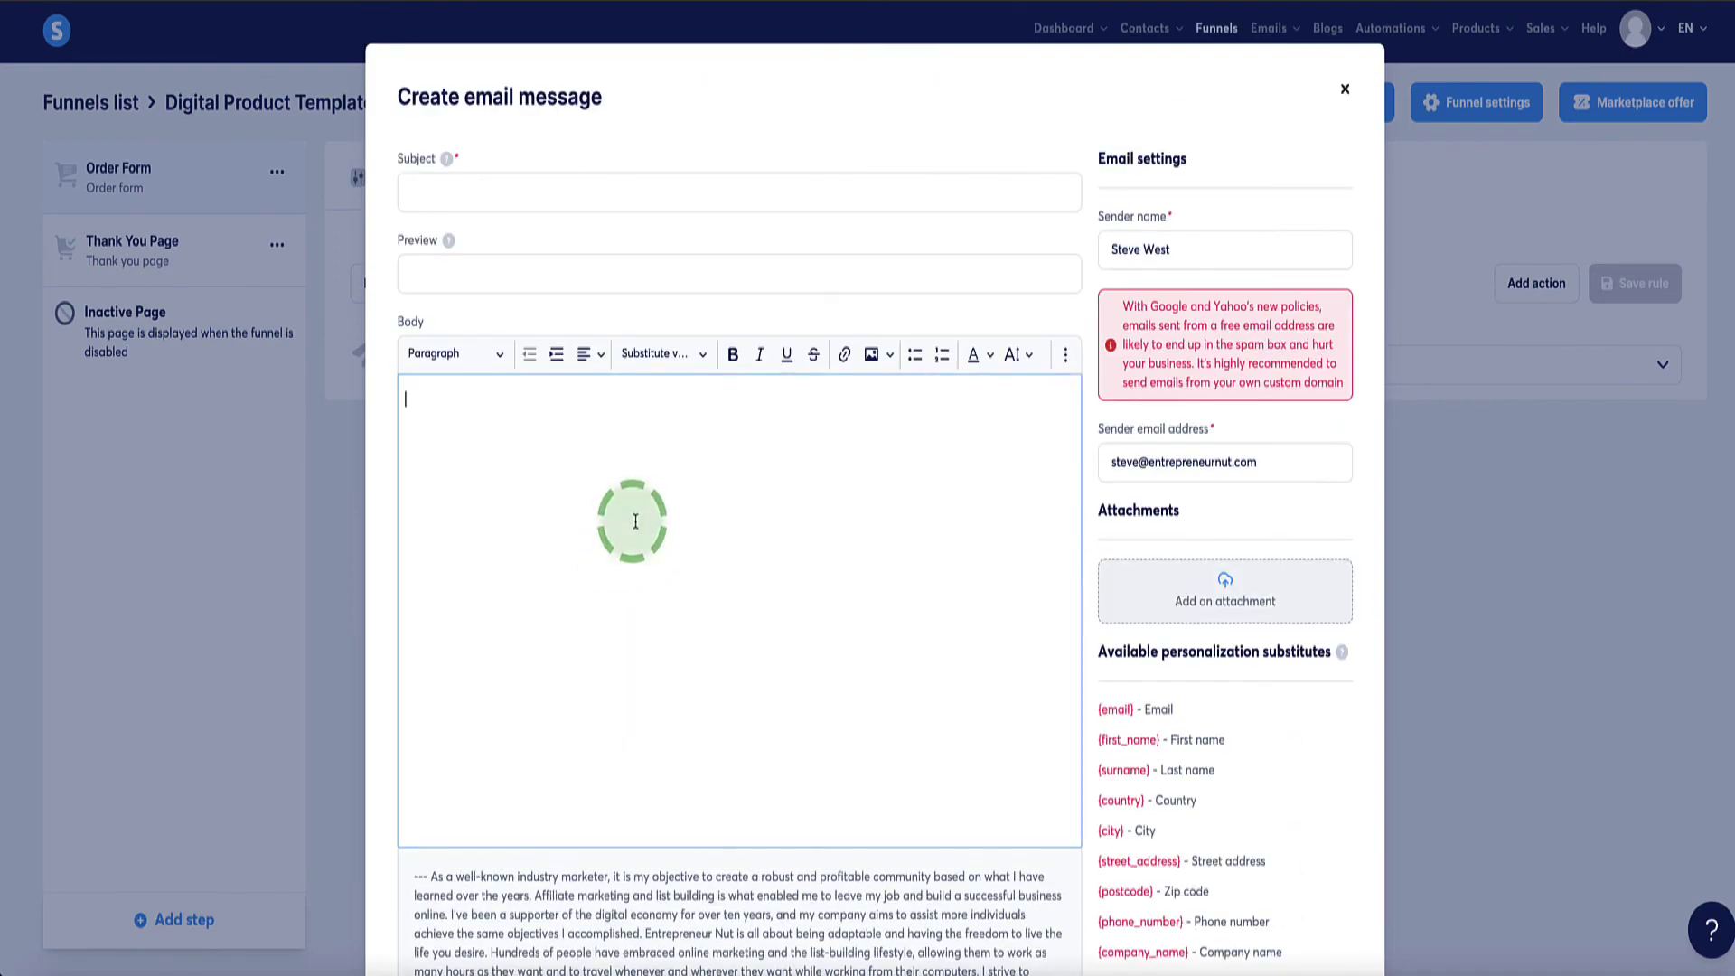
click(579, 199)
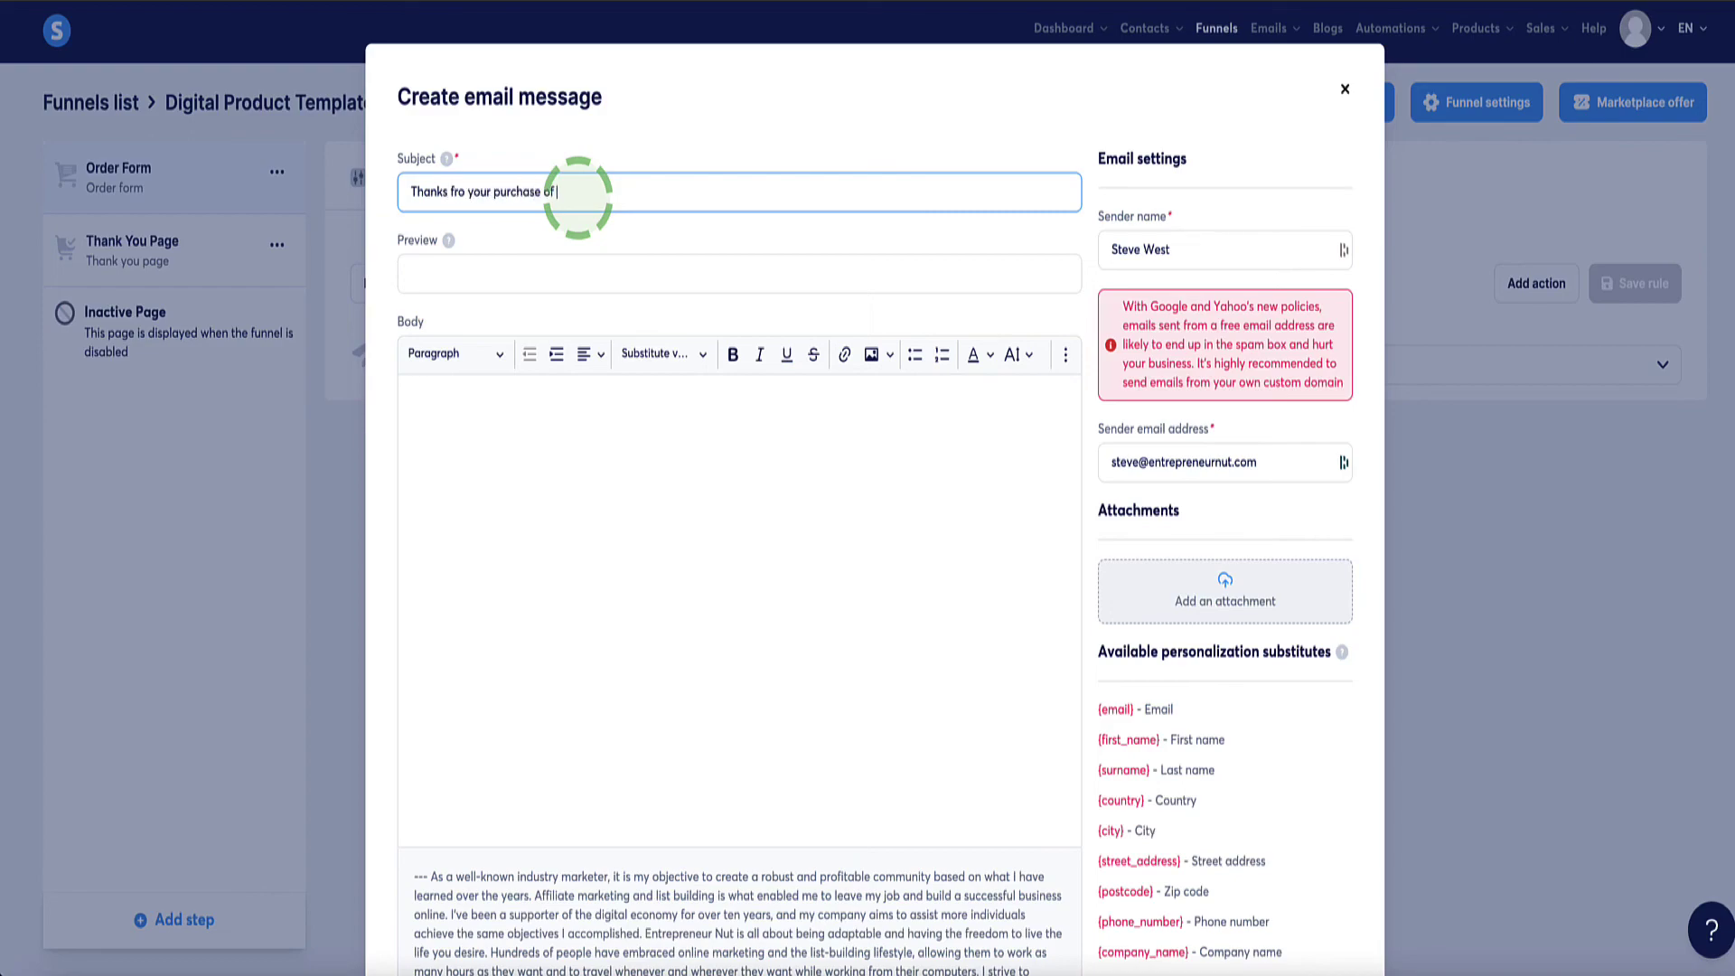
click(513, 448)
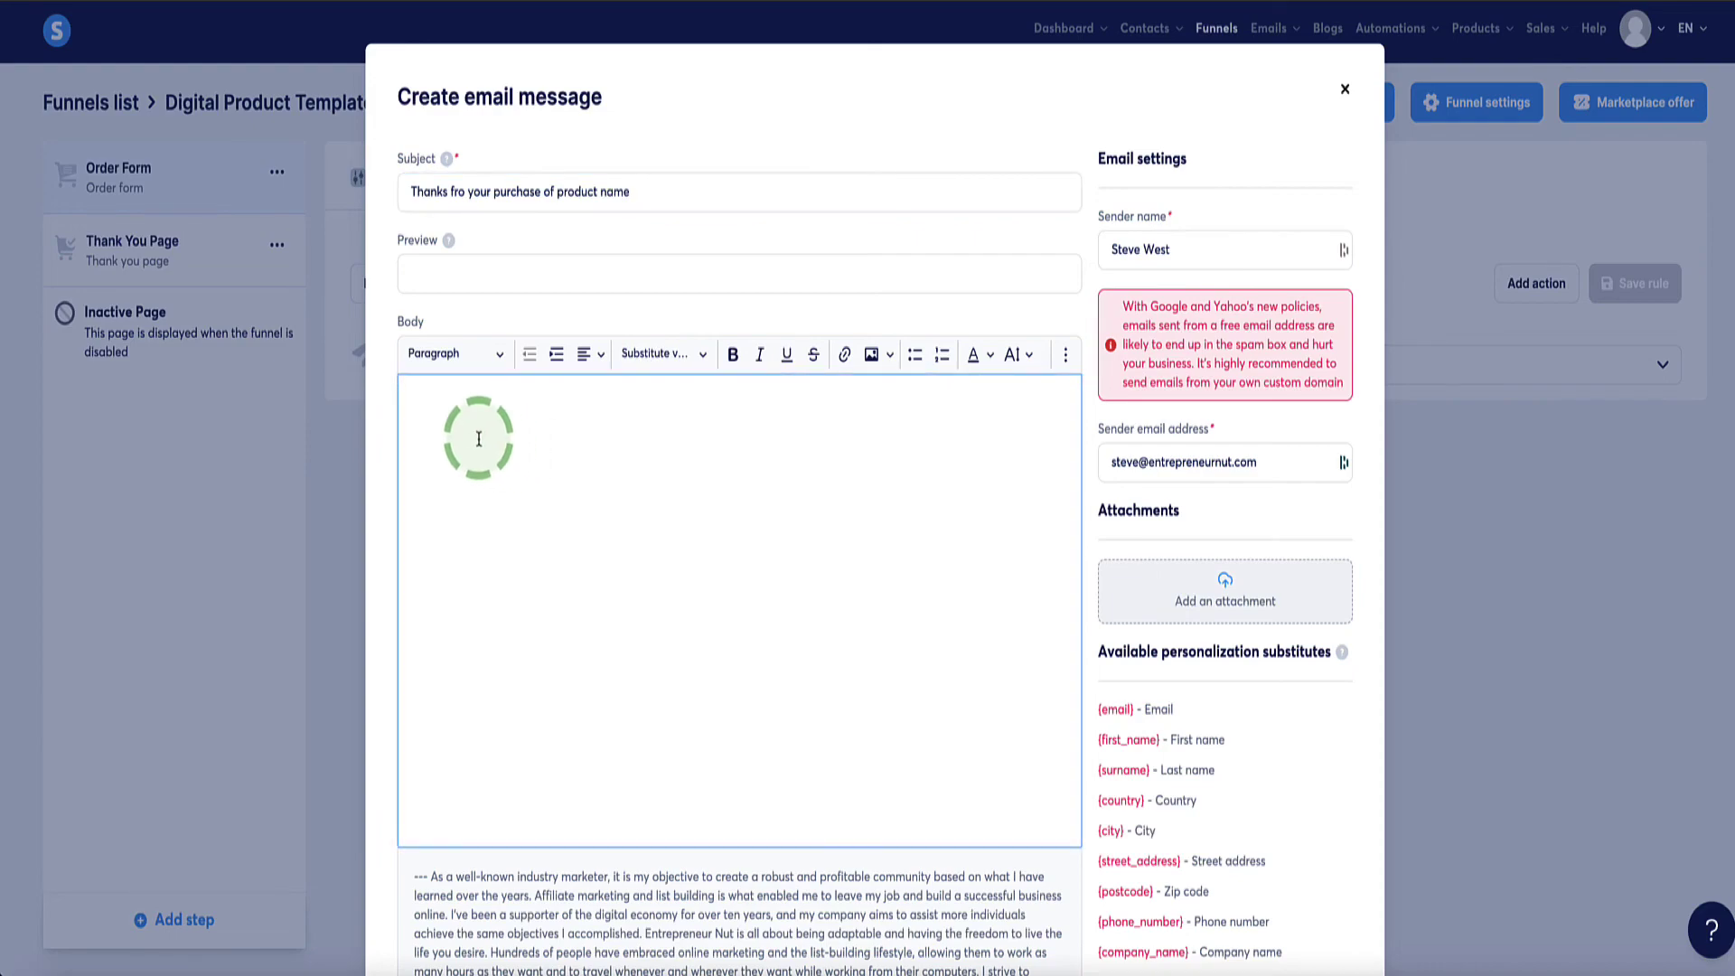
text(Hey {first_name},  Thanks so much for your purchase!  Here is access to your ebook.  Best, Steve)
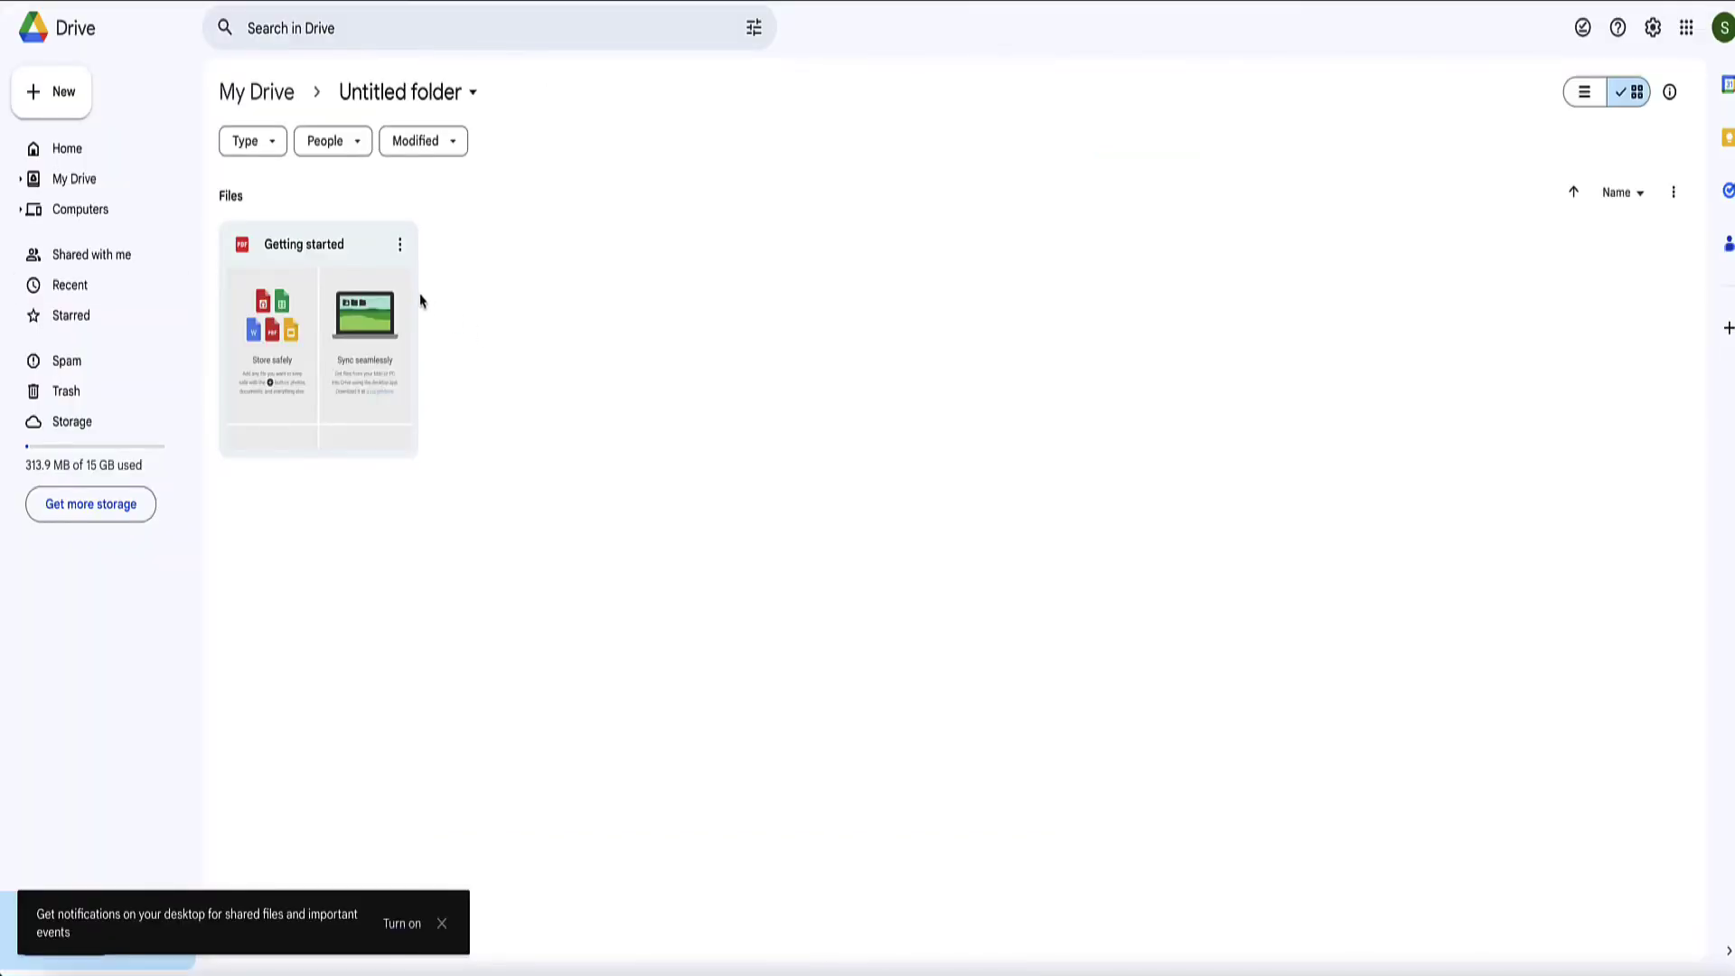
Step: Set 'Getting started' General access to Anyone with the link and copy its share link
click(400, 245)
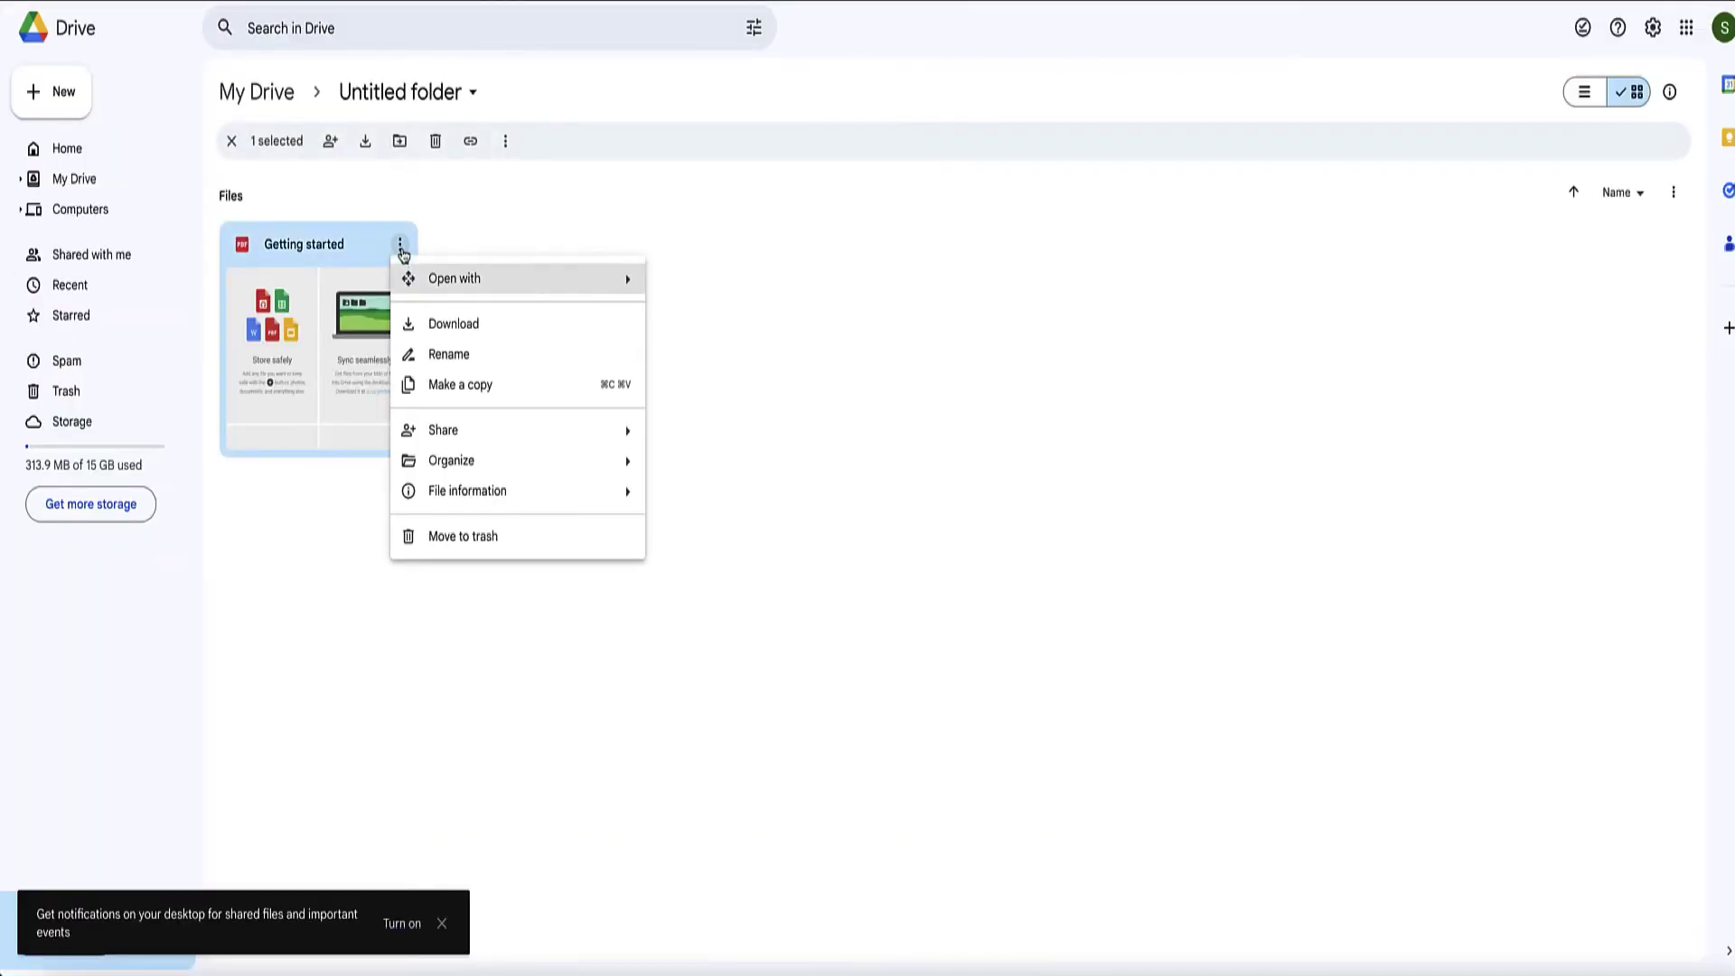
mouse_move(440, 432)
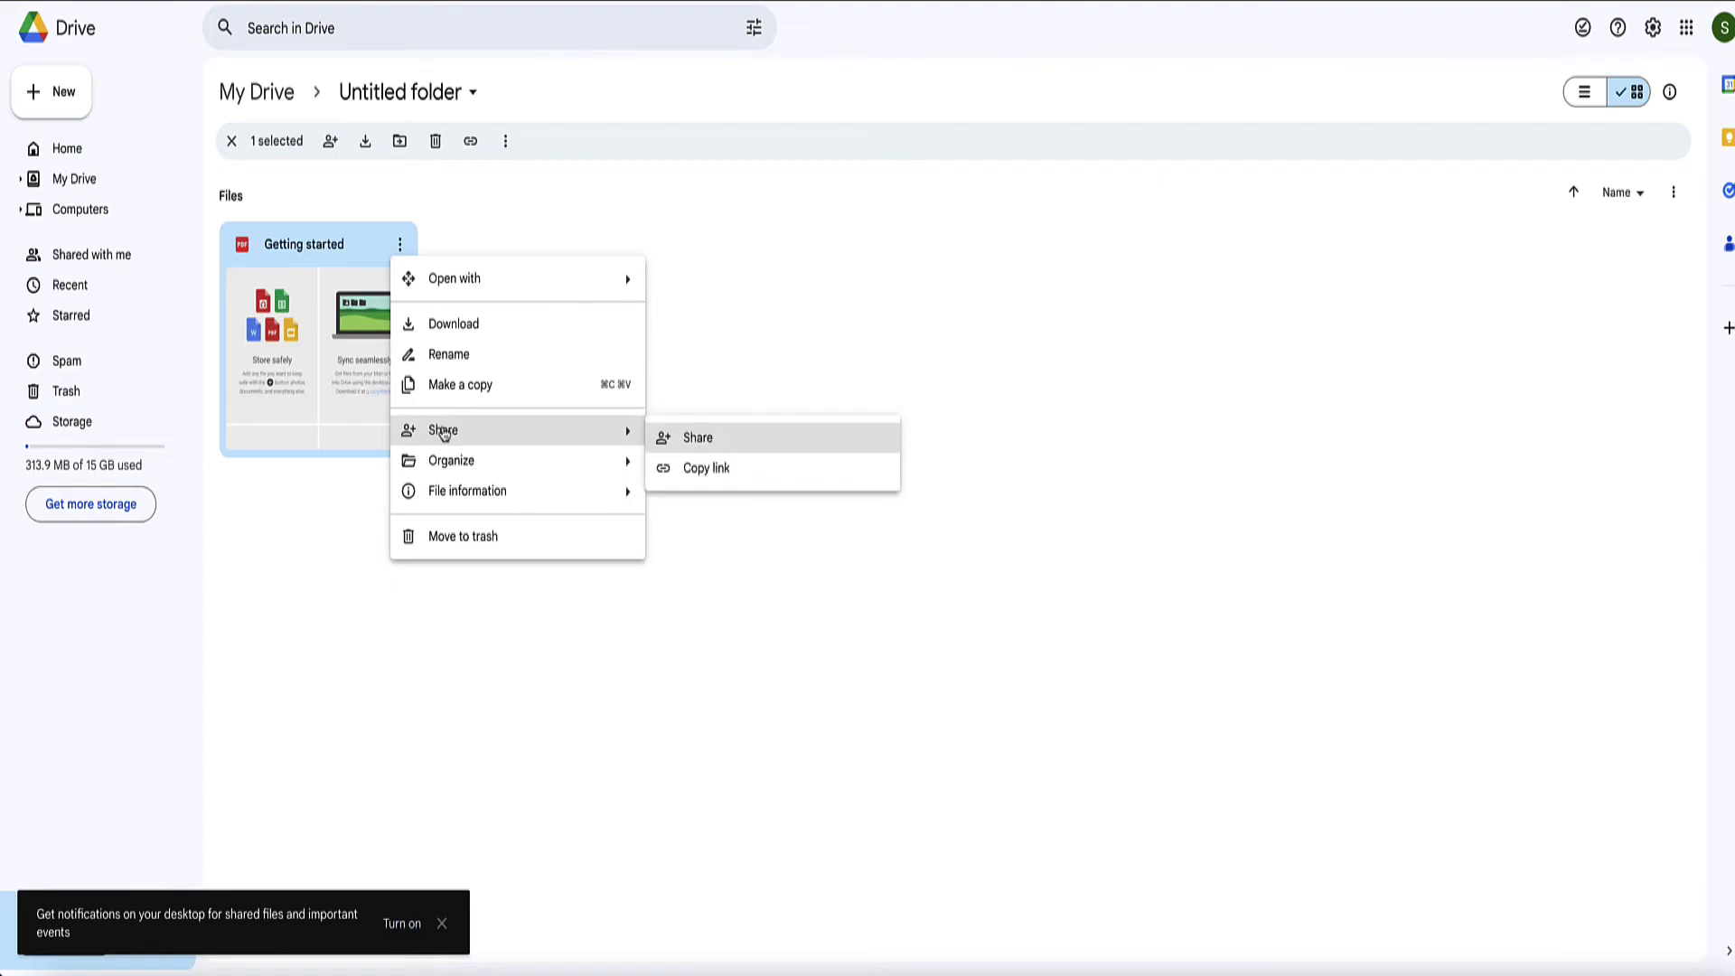
click(687, 442)
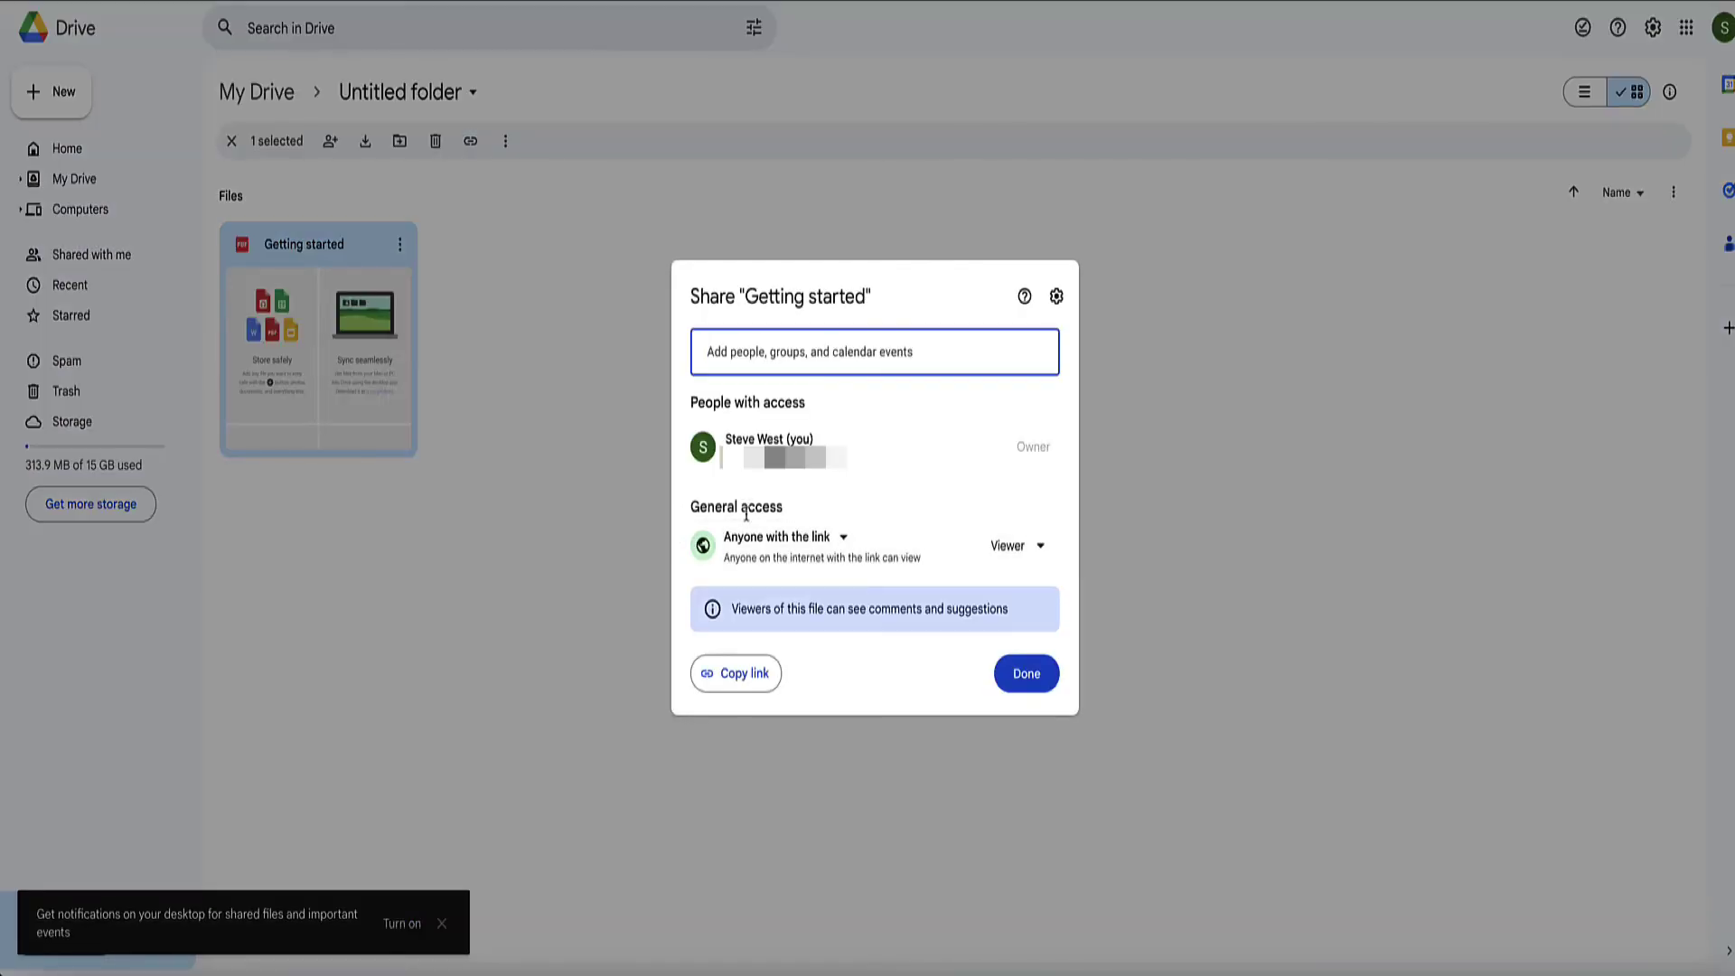
drag(801, 517, 695, 515)
click(735, 508)
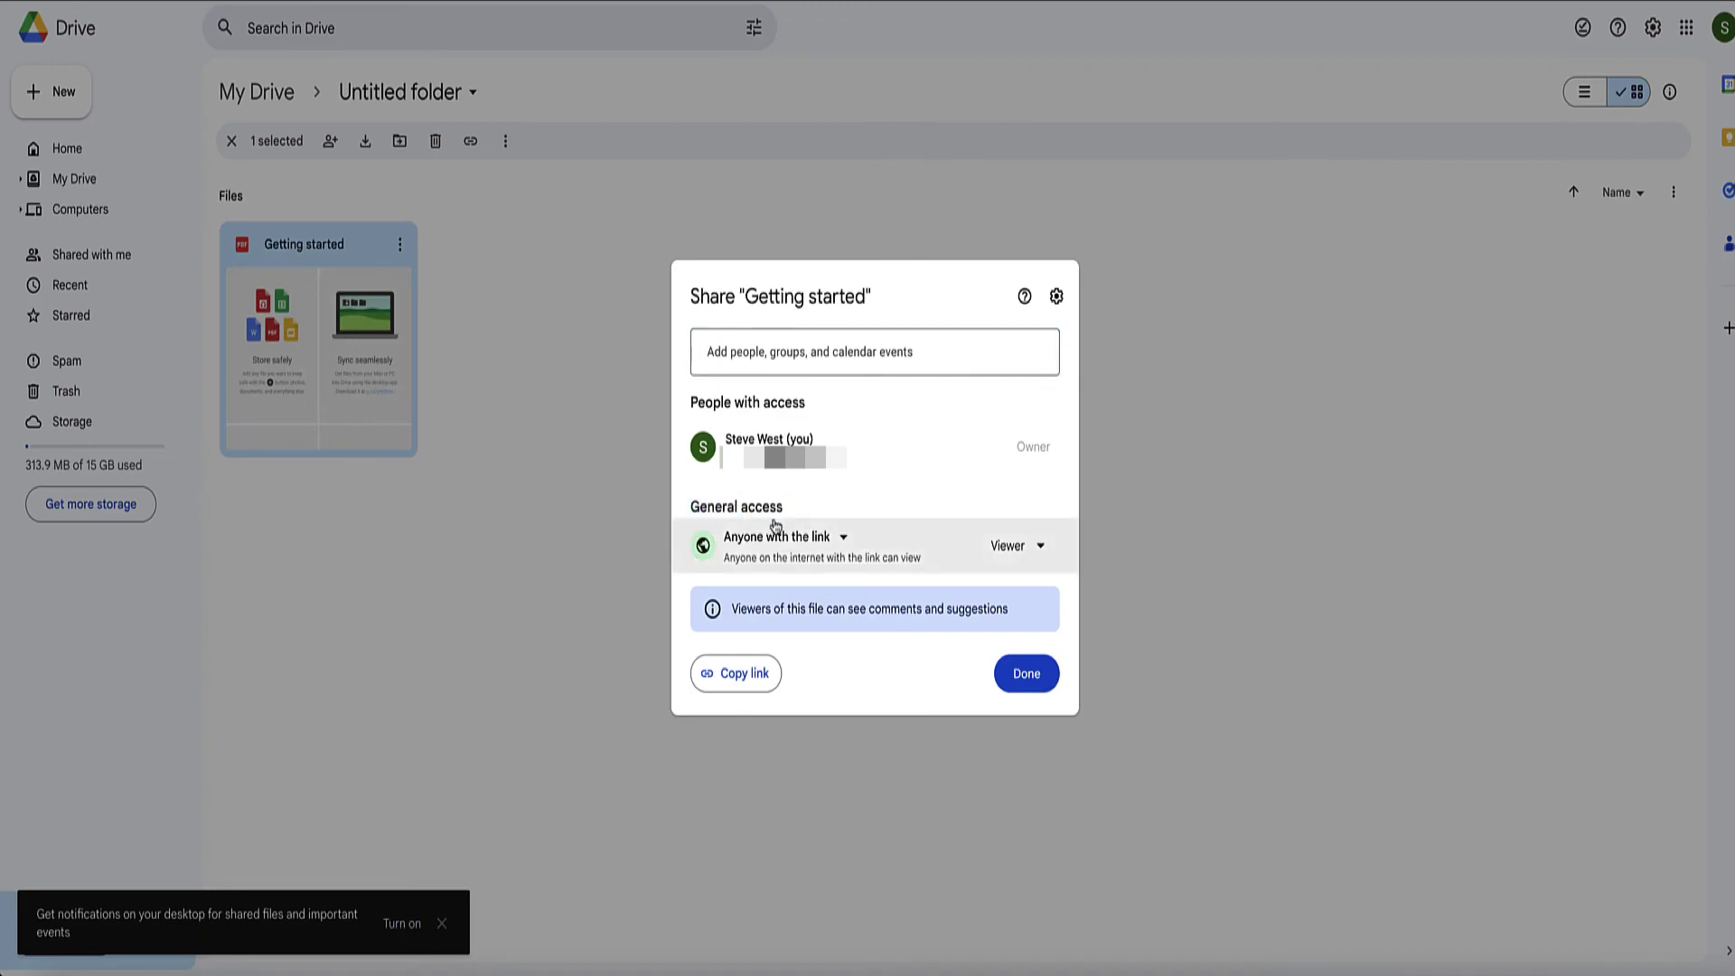
click(844, 539)
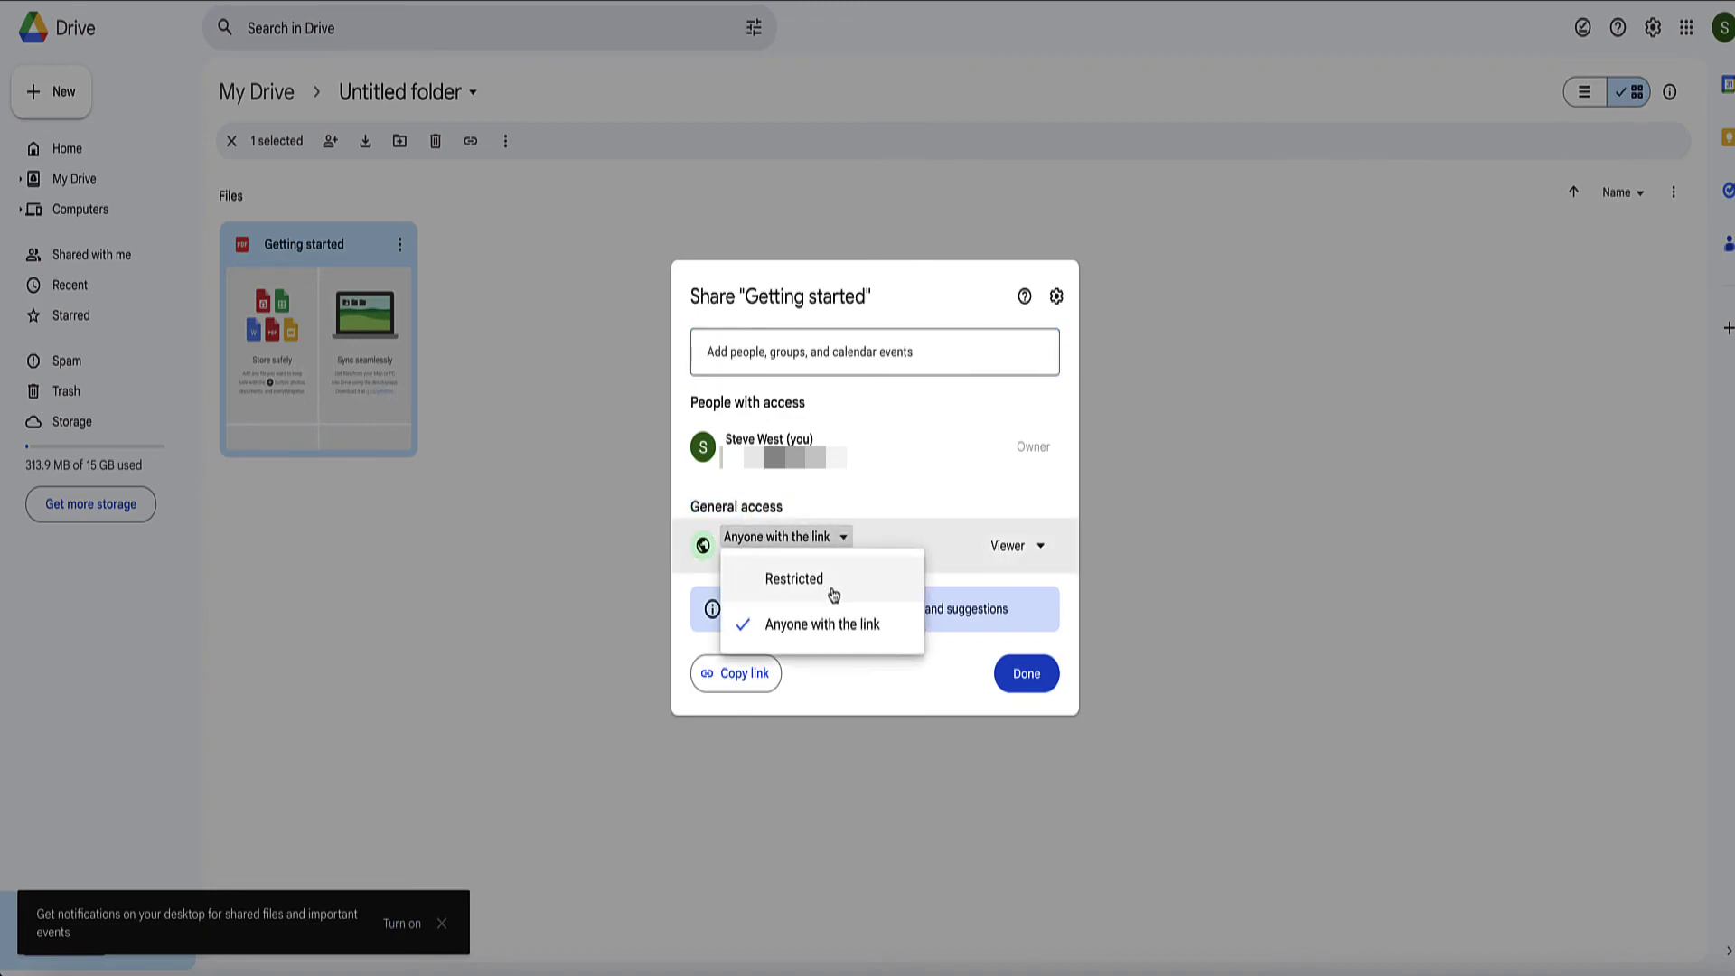
click(801, 626)
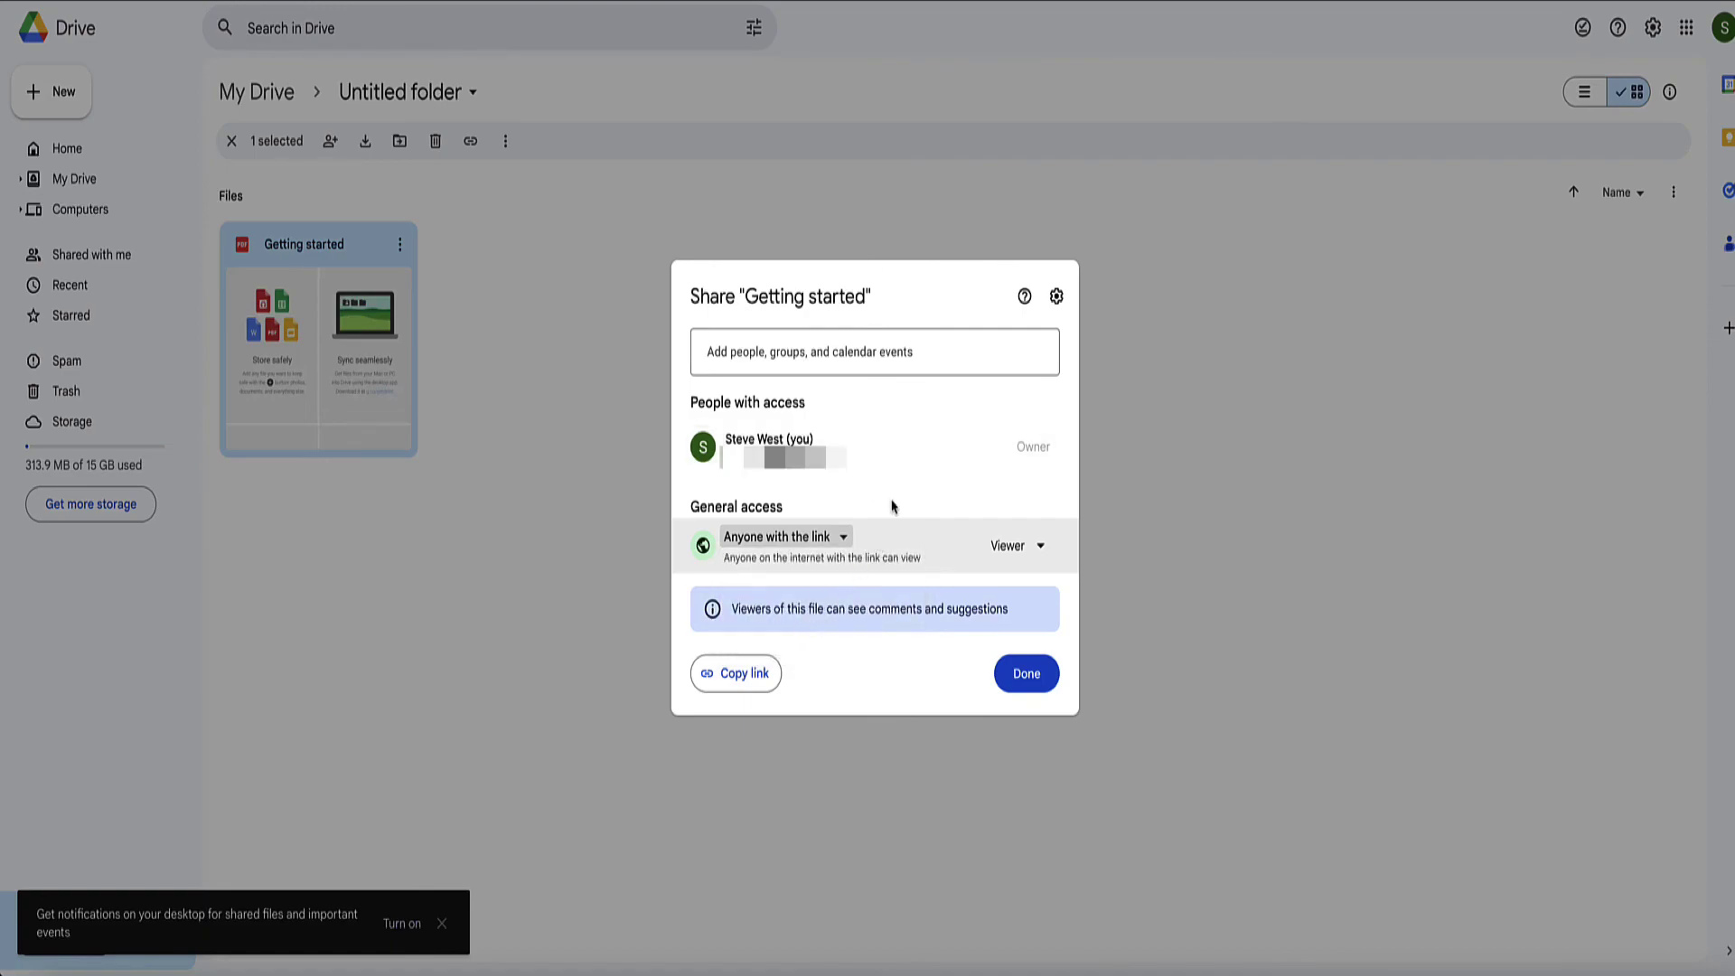
click(736, 674)
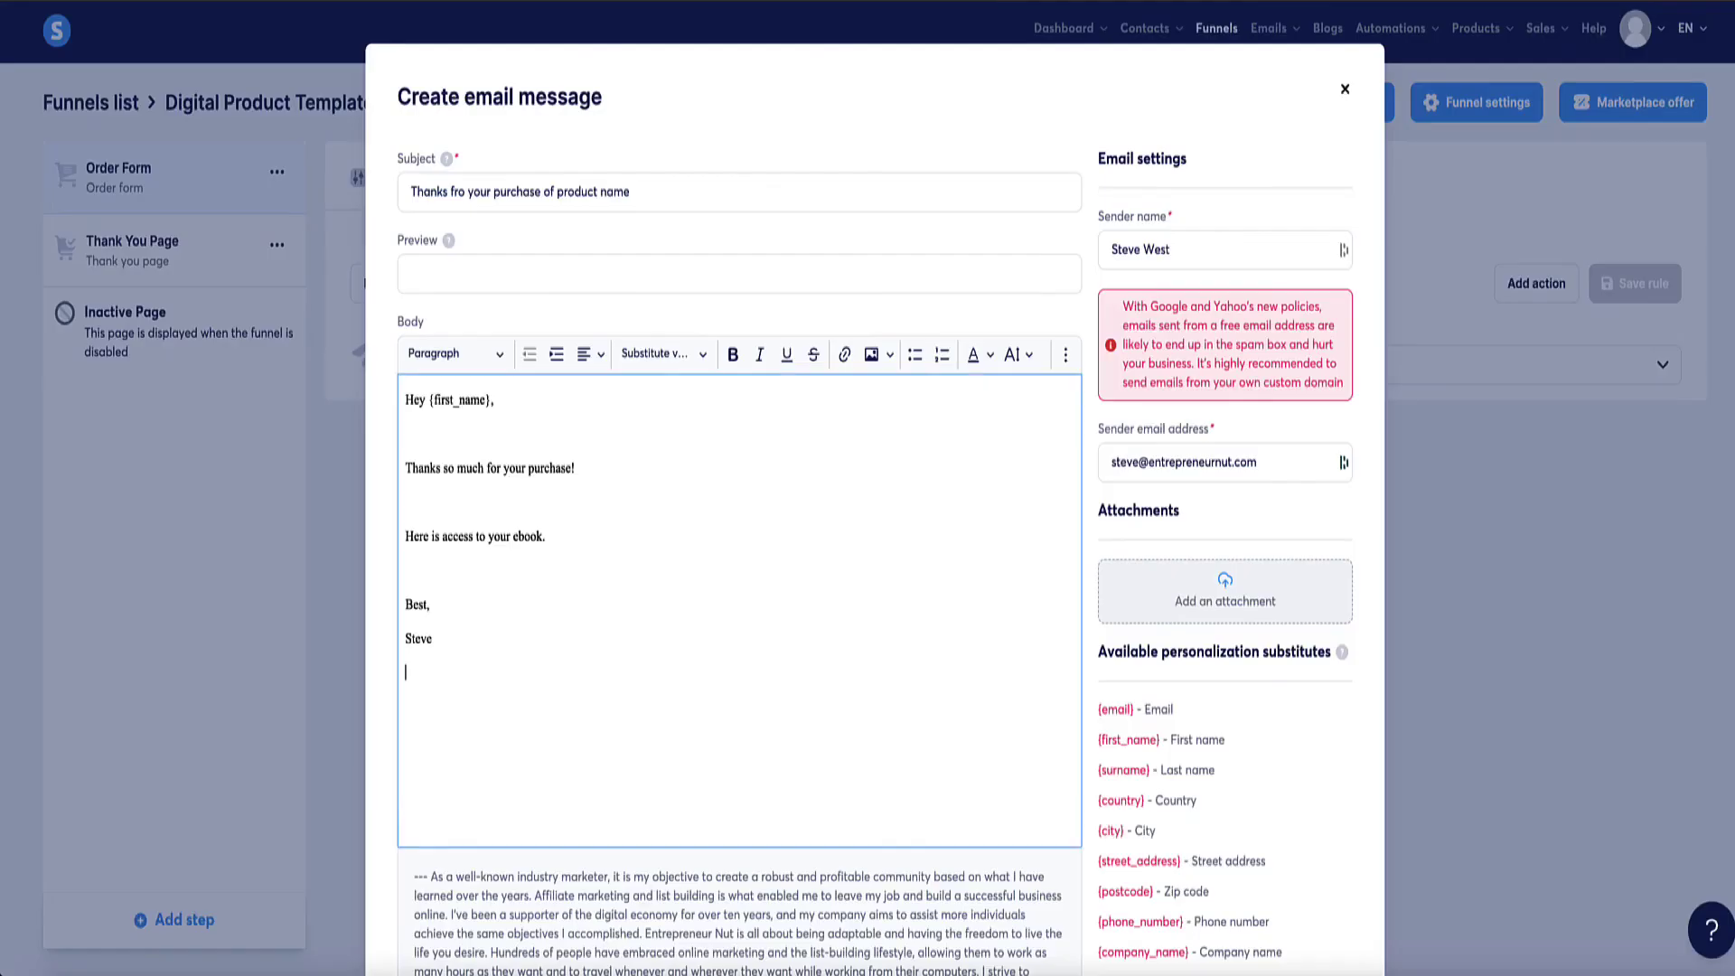
Step: Link the line 'Here is access to your ebook.' to the pasted Google Drive URL
click(544, 537)
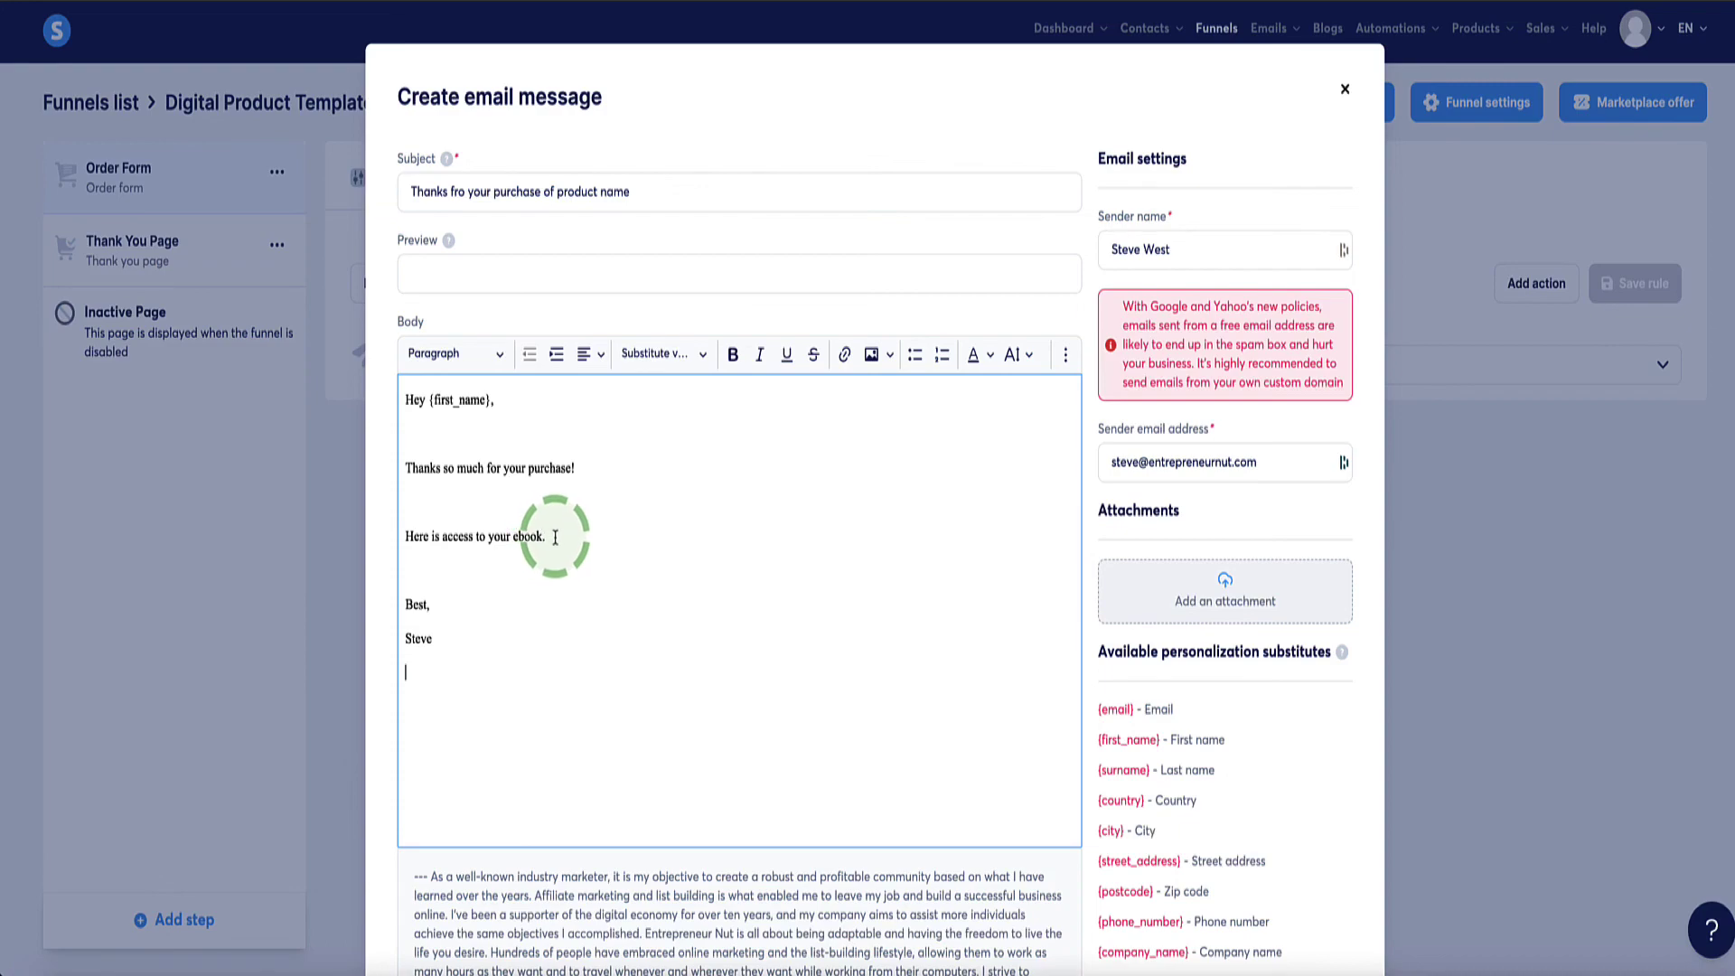
drag(555, 536, 403, 537)
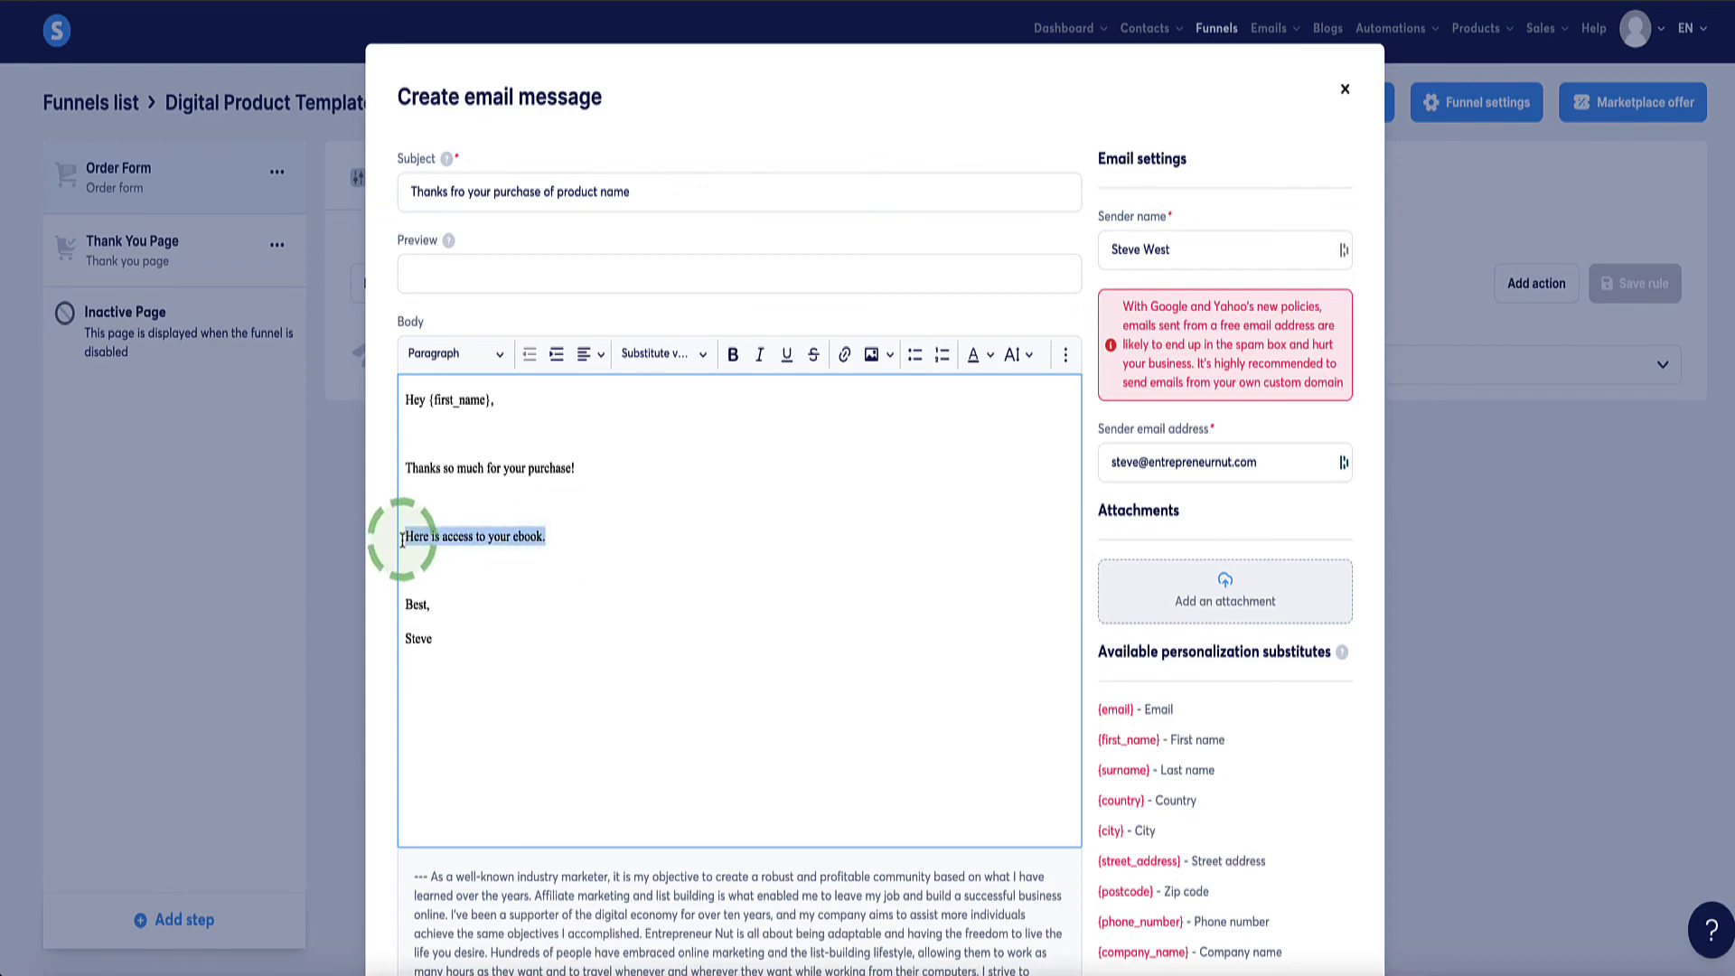
click(845, 355)
click(643, 576)
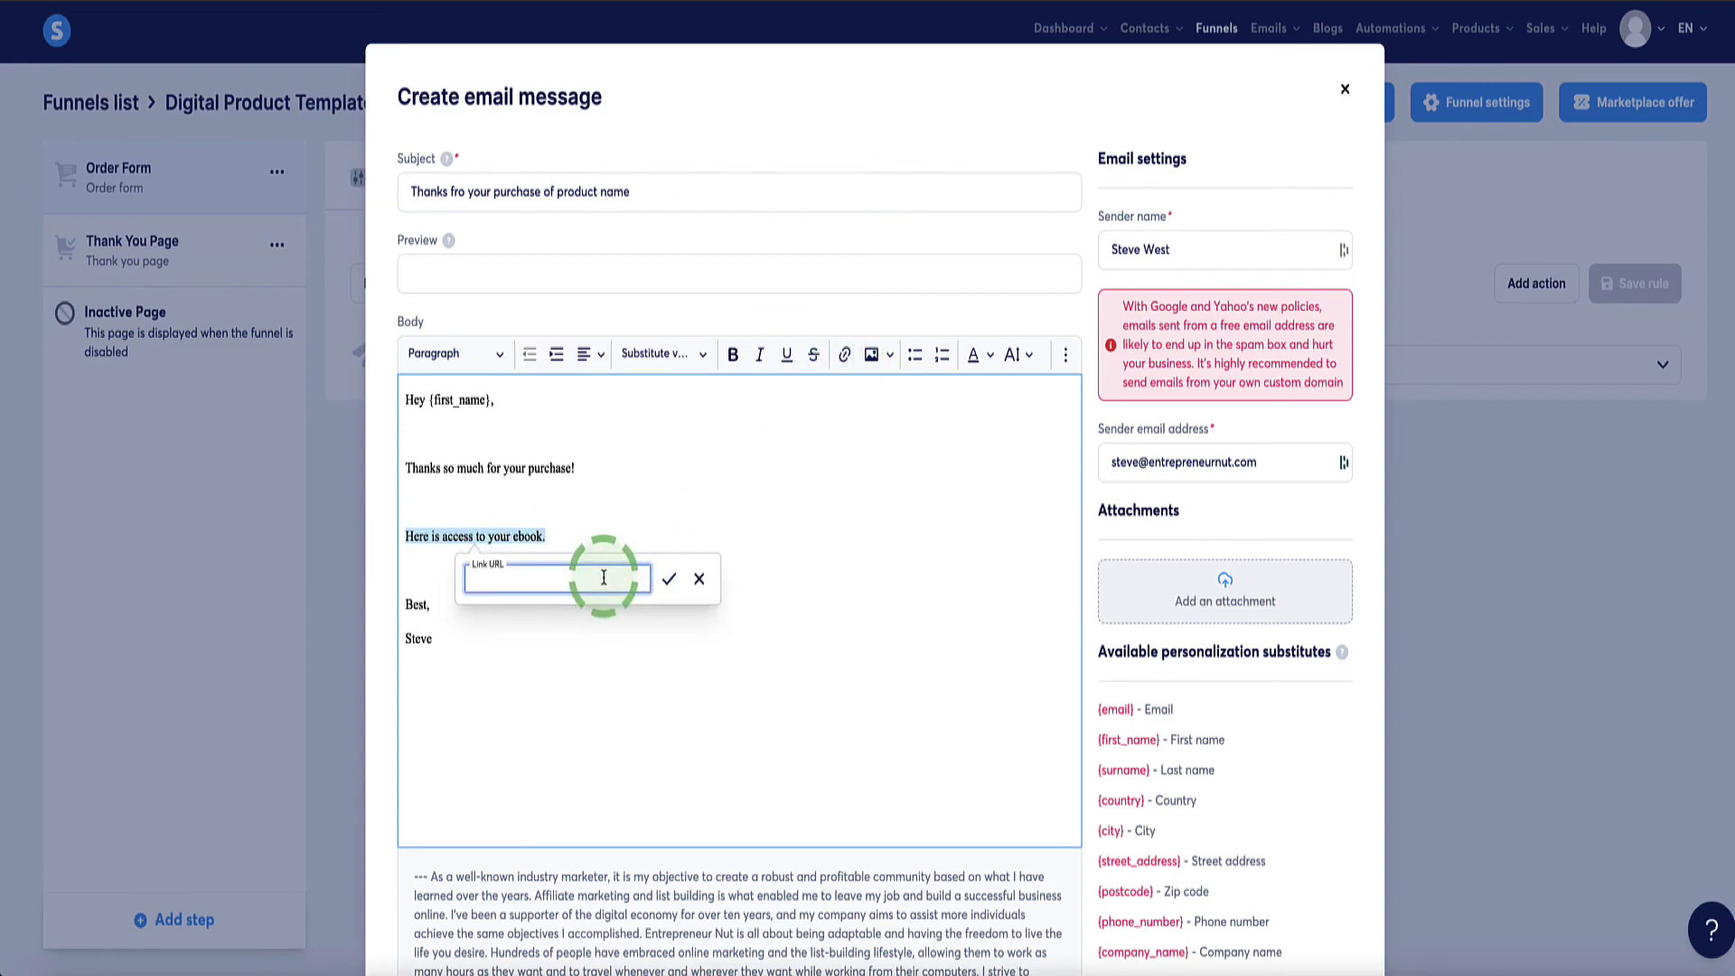
key(ctrl+v)
click(646, 587)
click(669, 583)
click(623, 543)
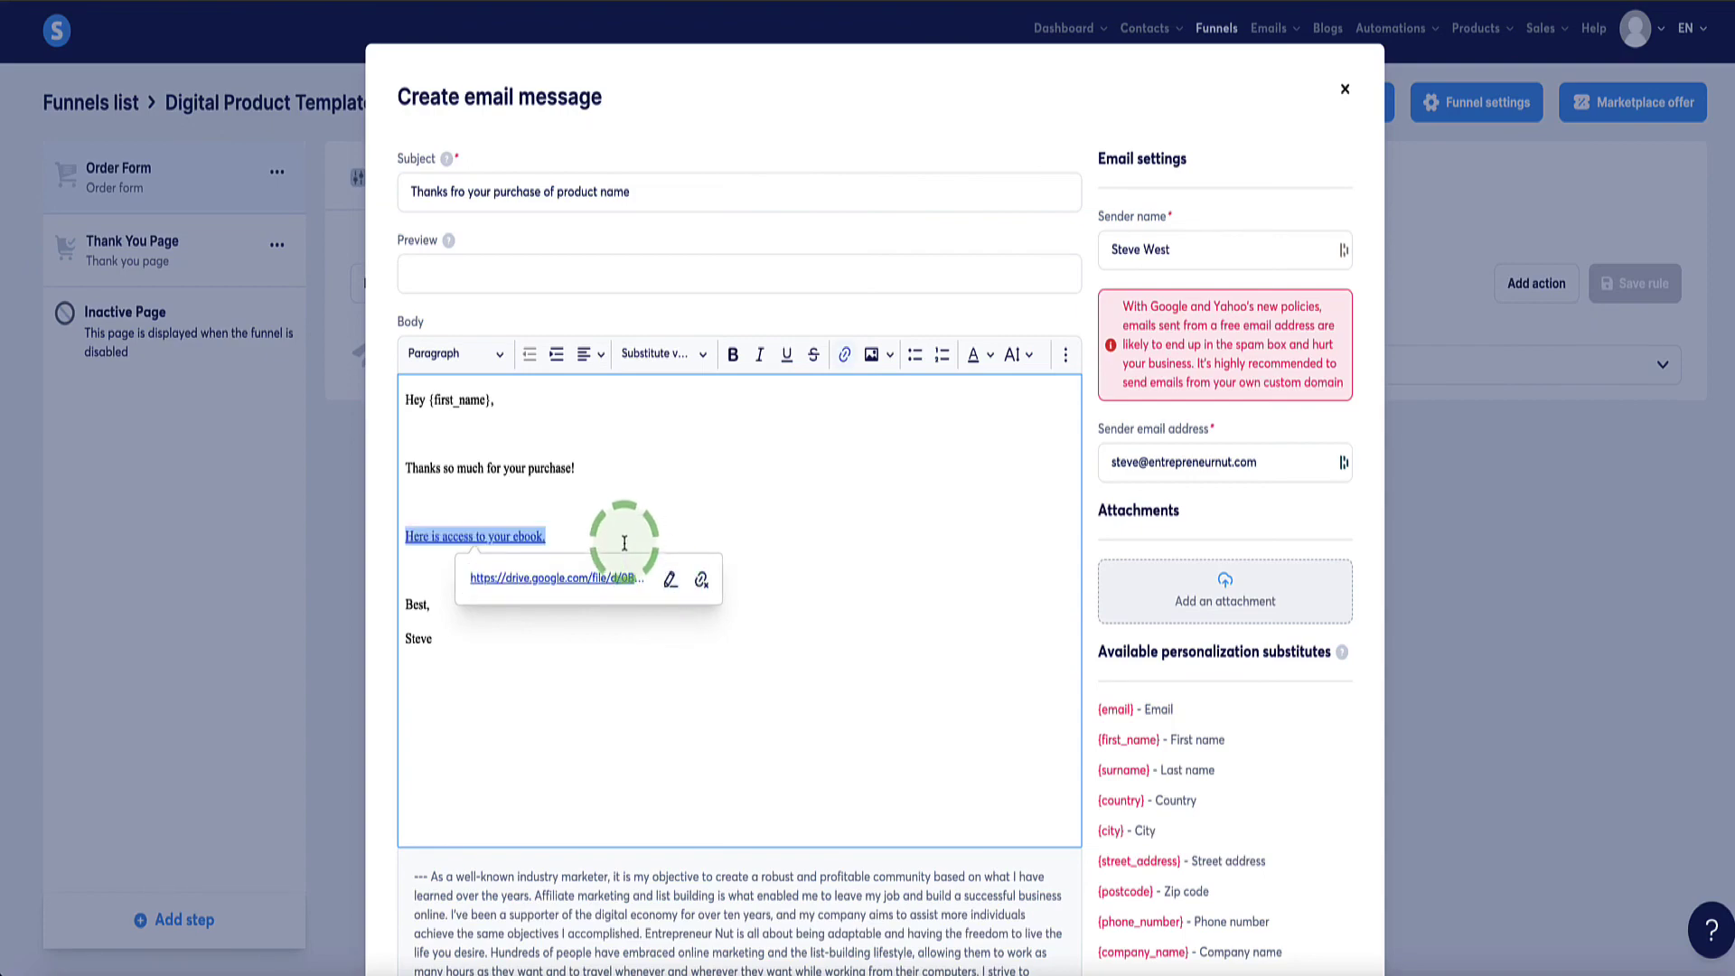
click(600, 535)
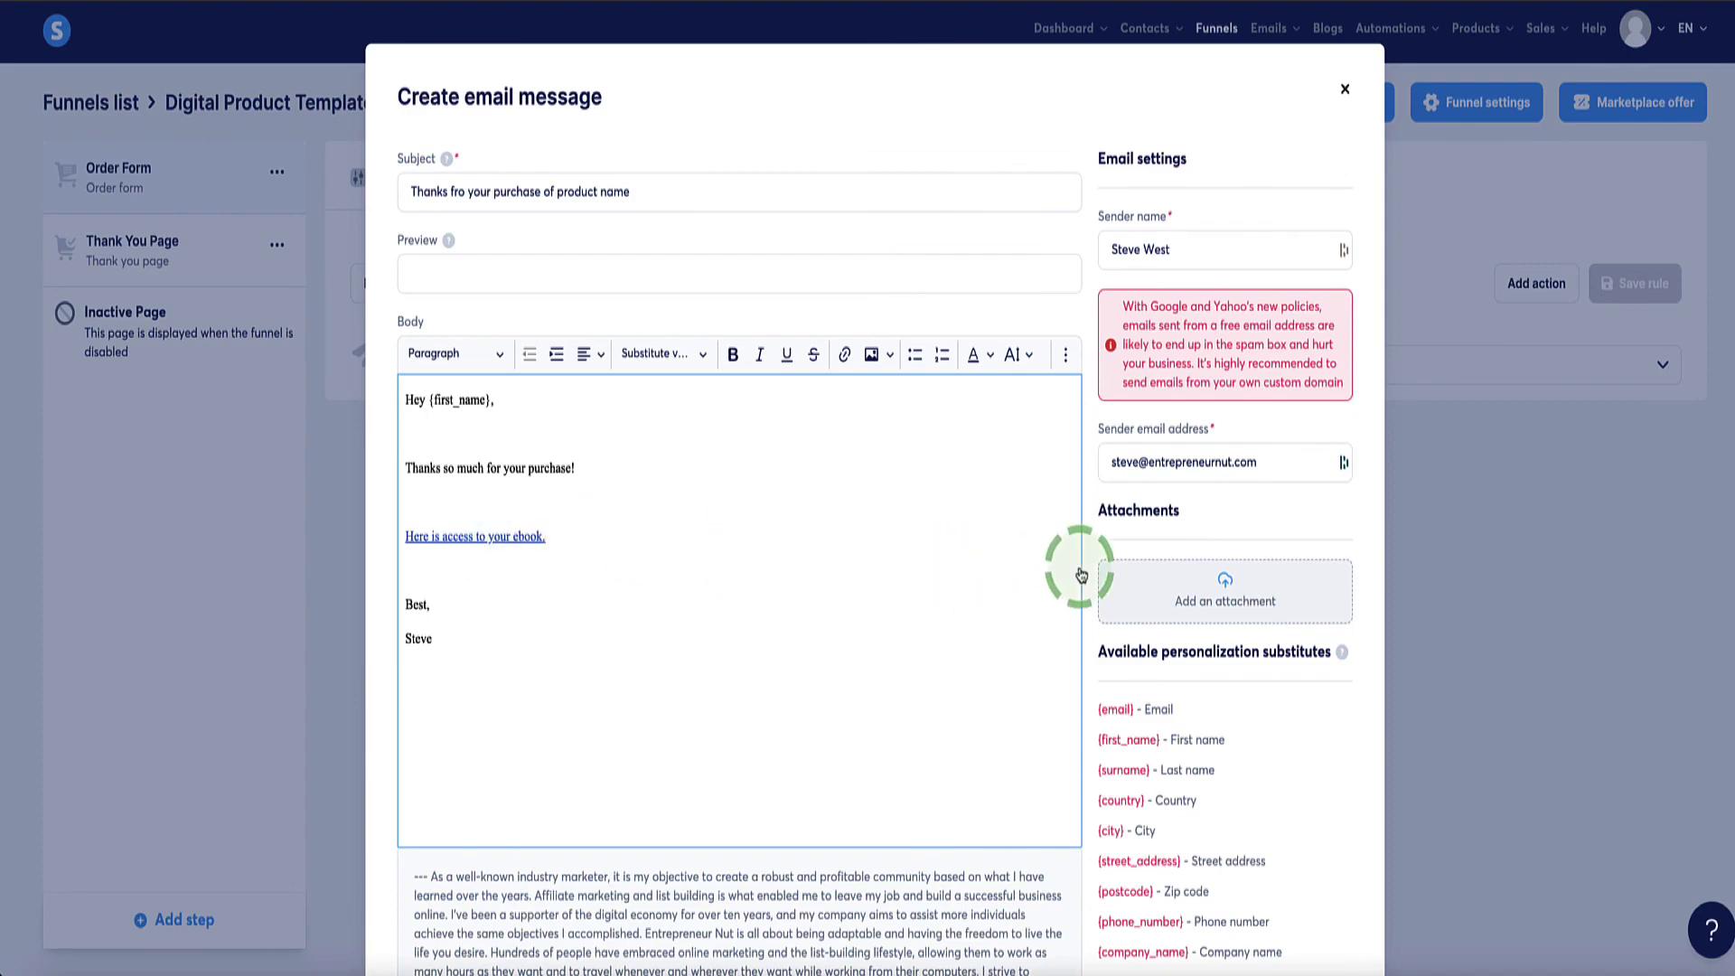
Step: Save the email and the New sale automation rule
scroll(1151, 579, down, 8)
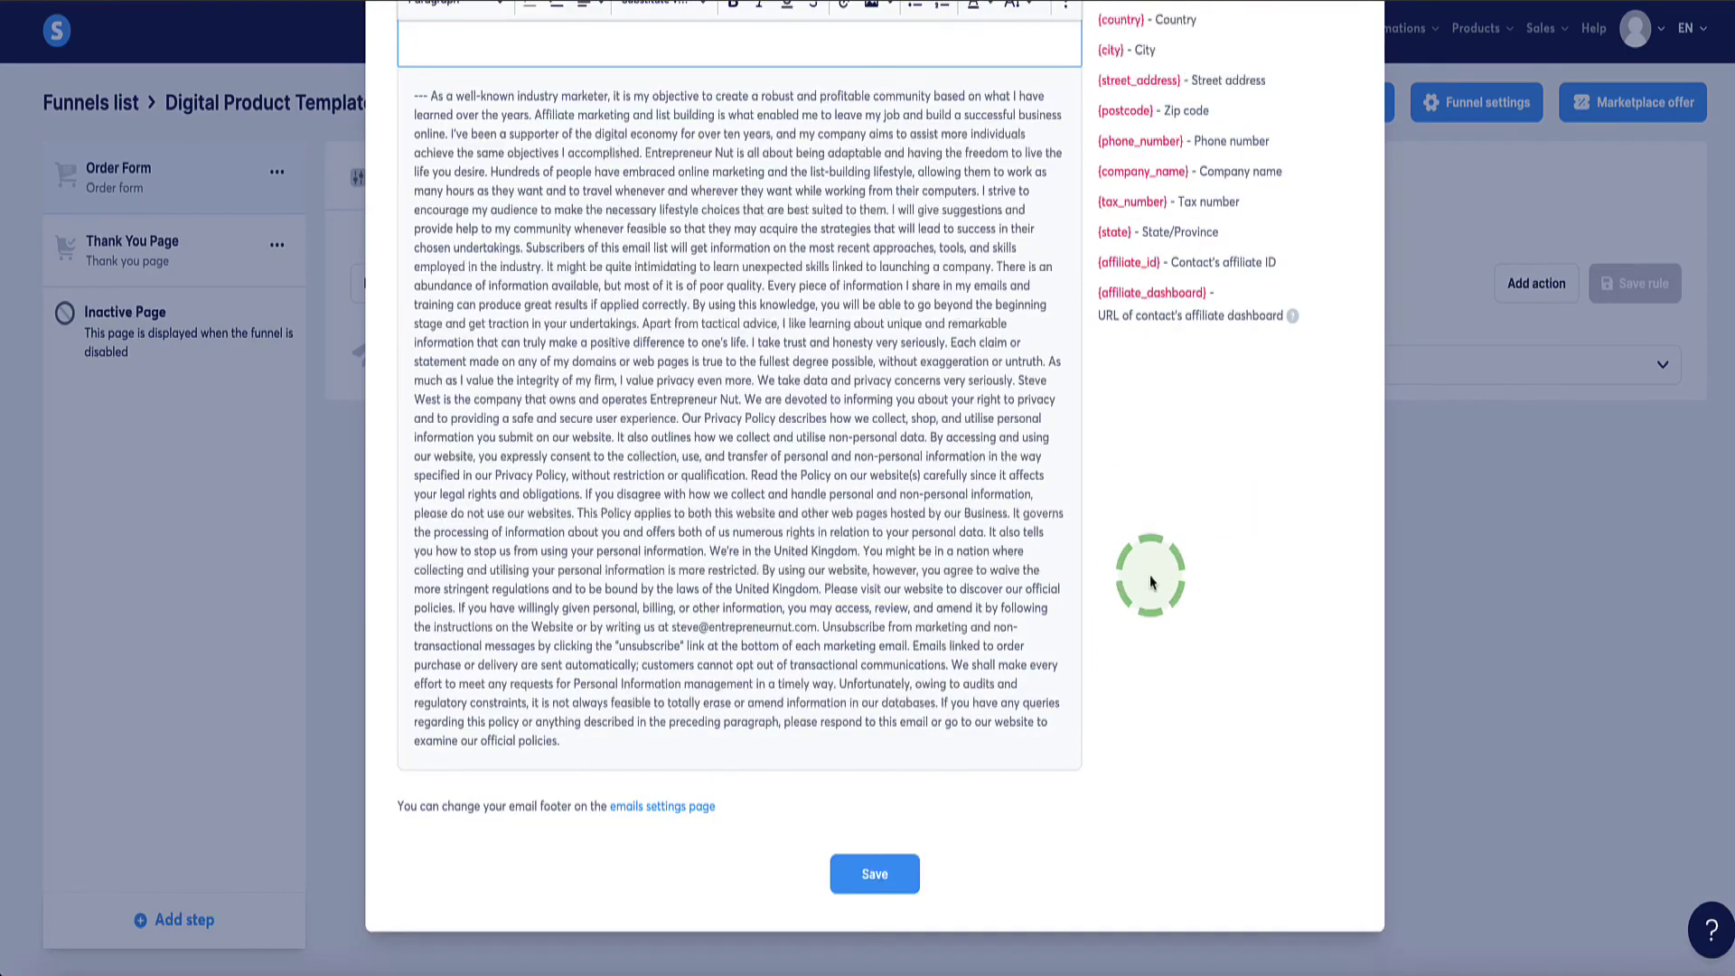
click(872, 874)
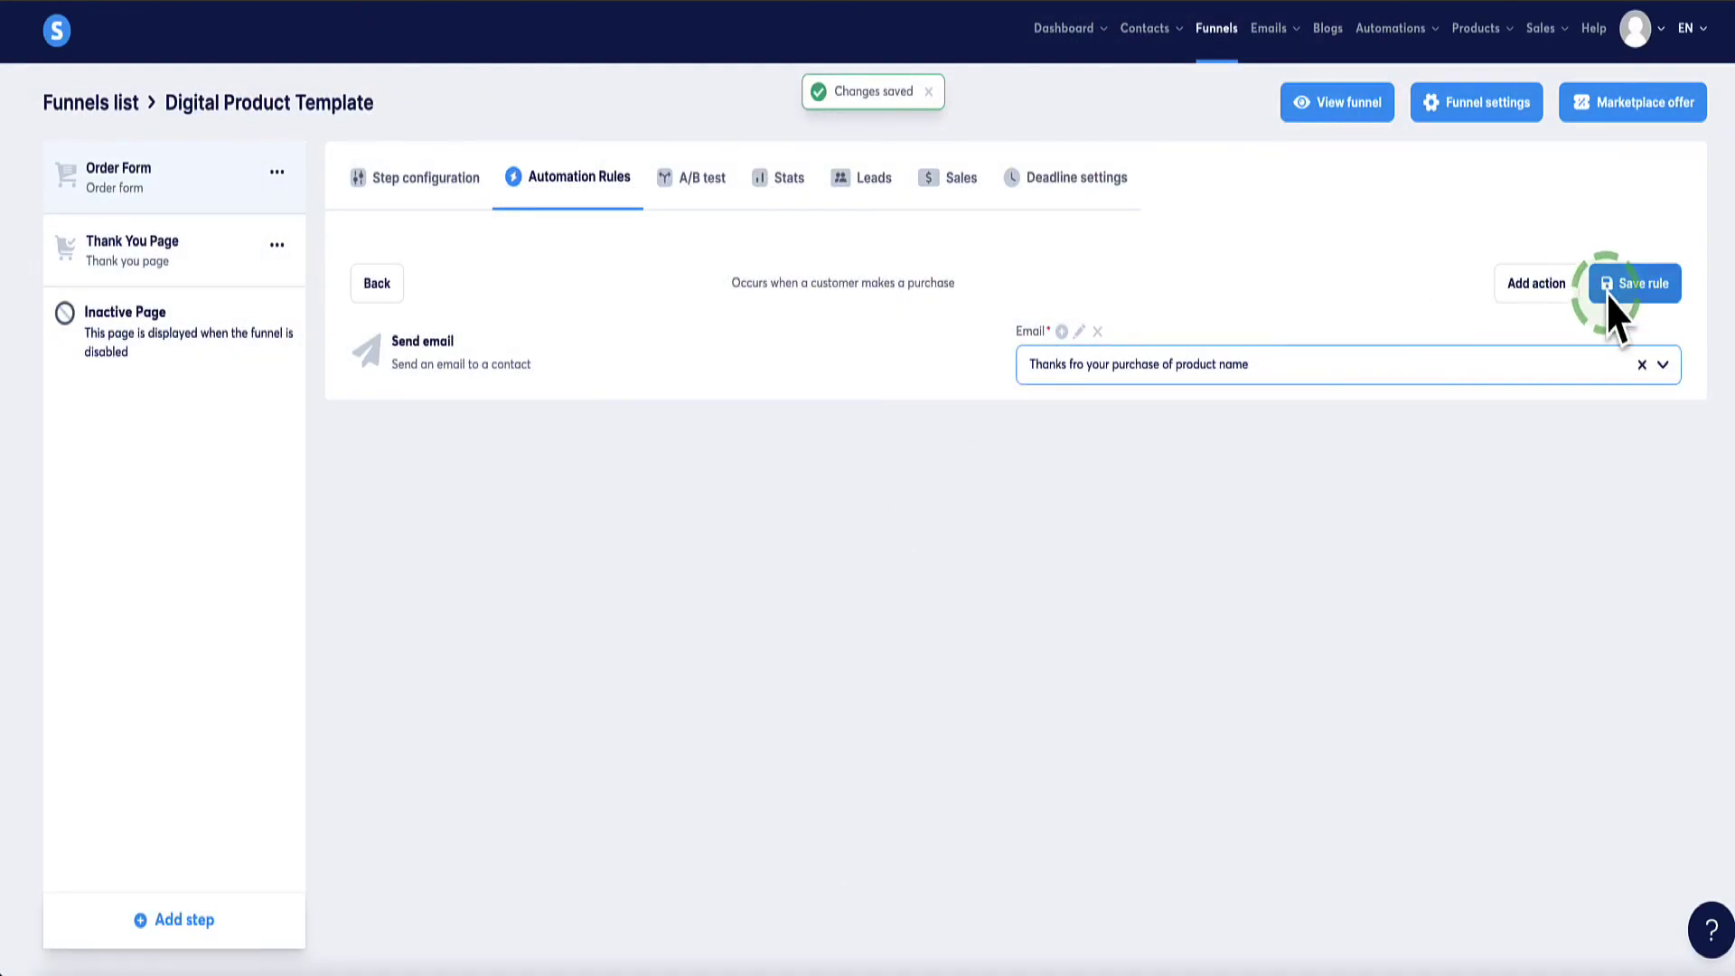
click(1632, 288)
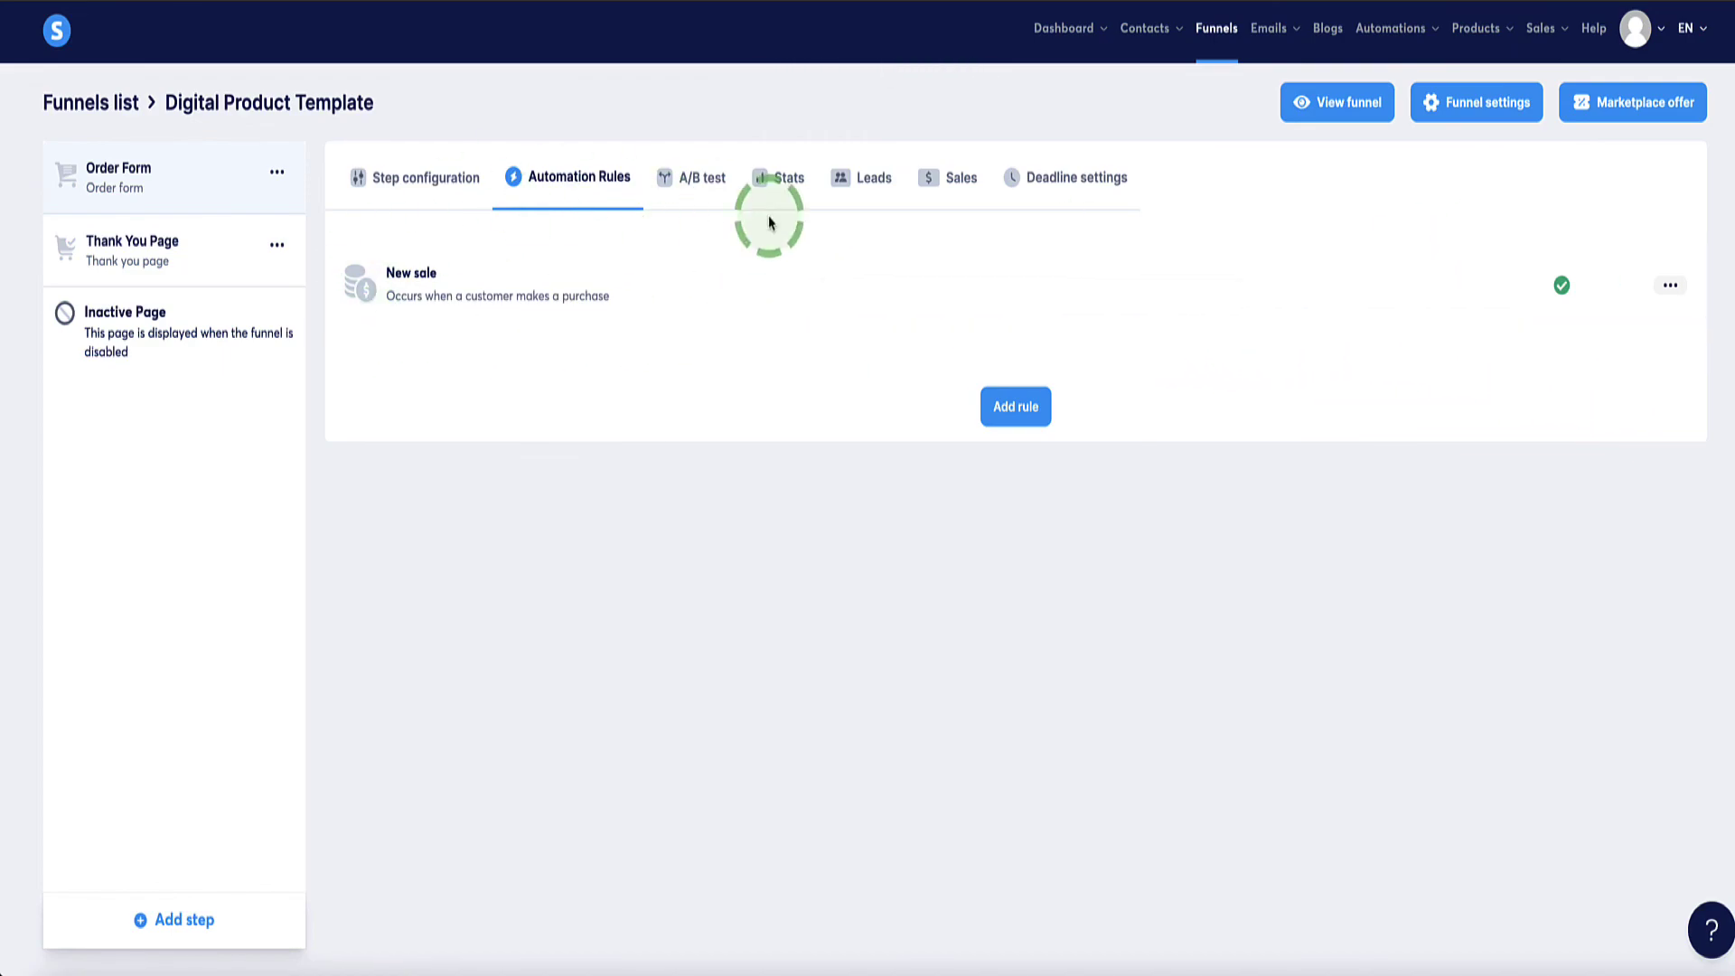
Step: Add a One-time payment price plan to the Order Form offer and start a brand-new plan form
click(421, 190)
scroll(505, 321, down, 3)
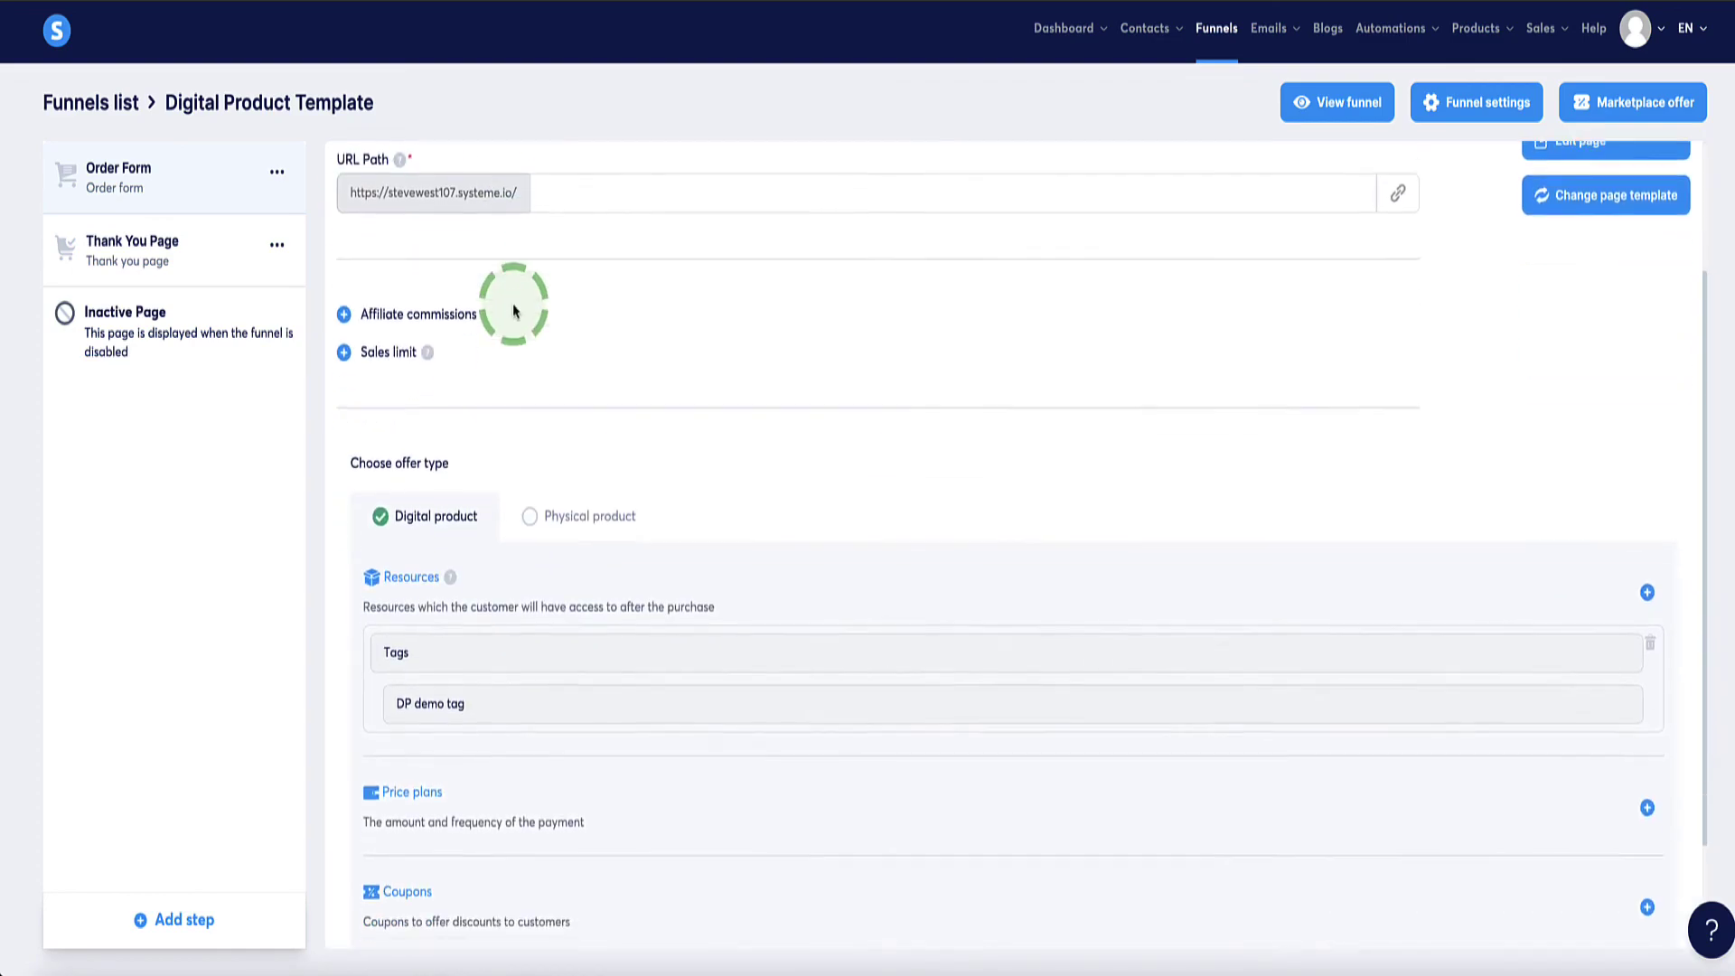
scroll(504, 327, down, 1)
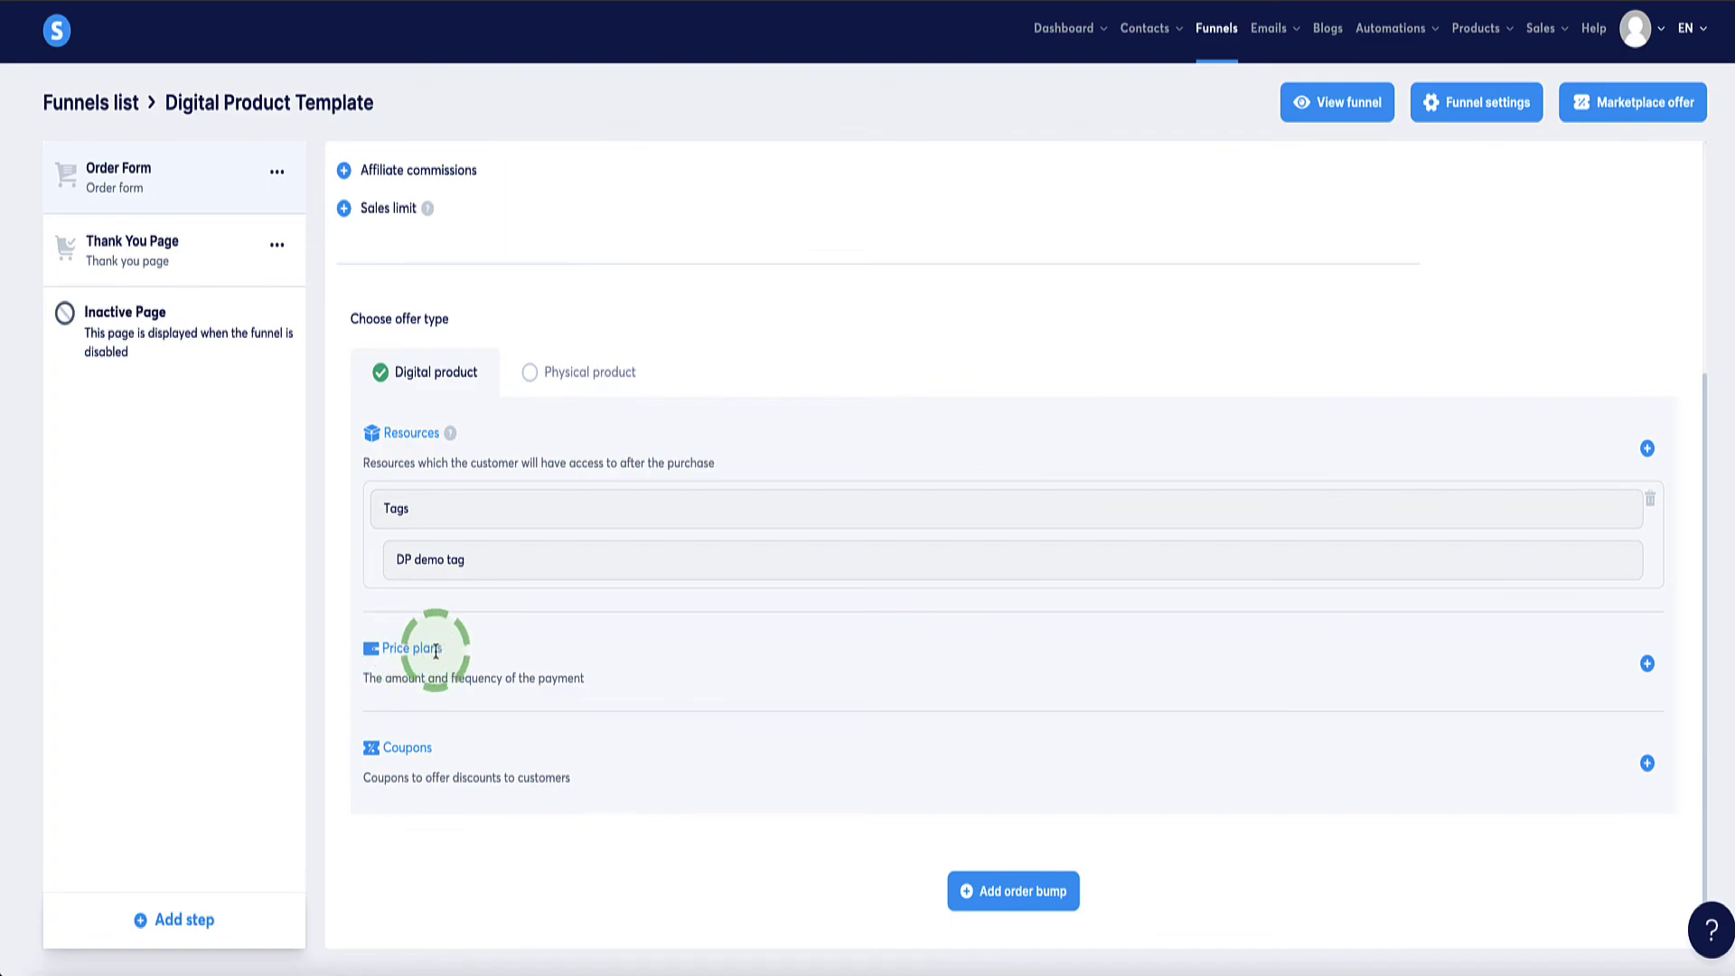
click(1648, 663)
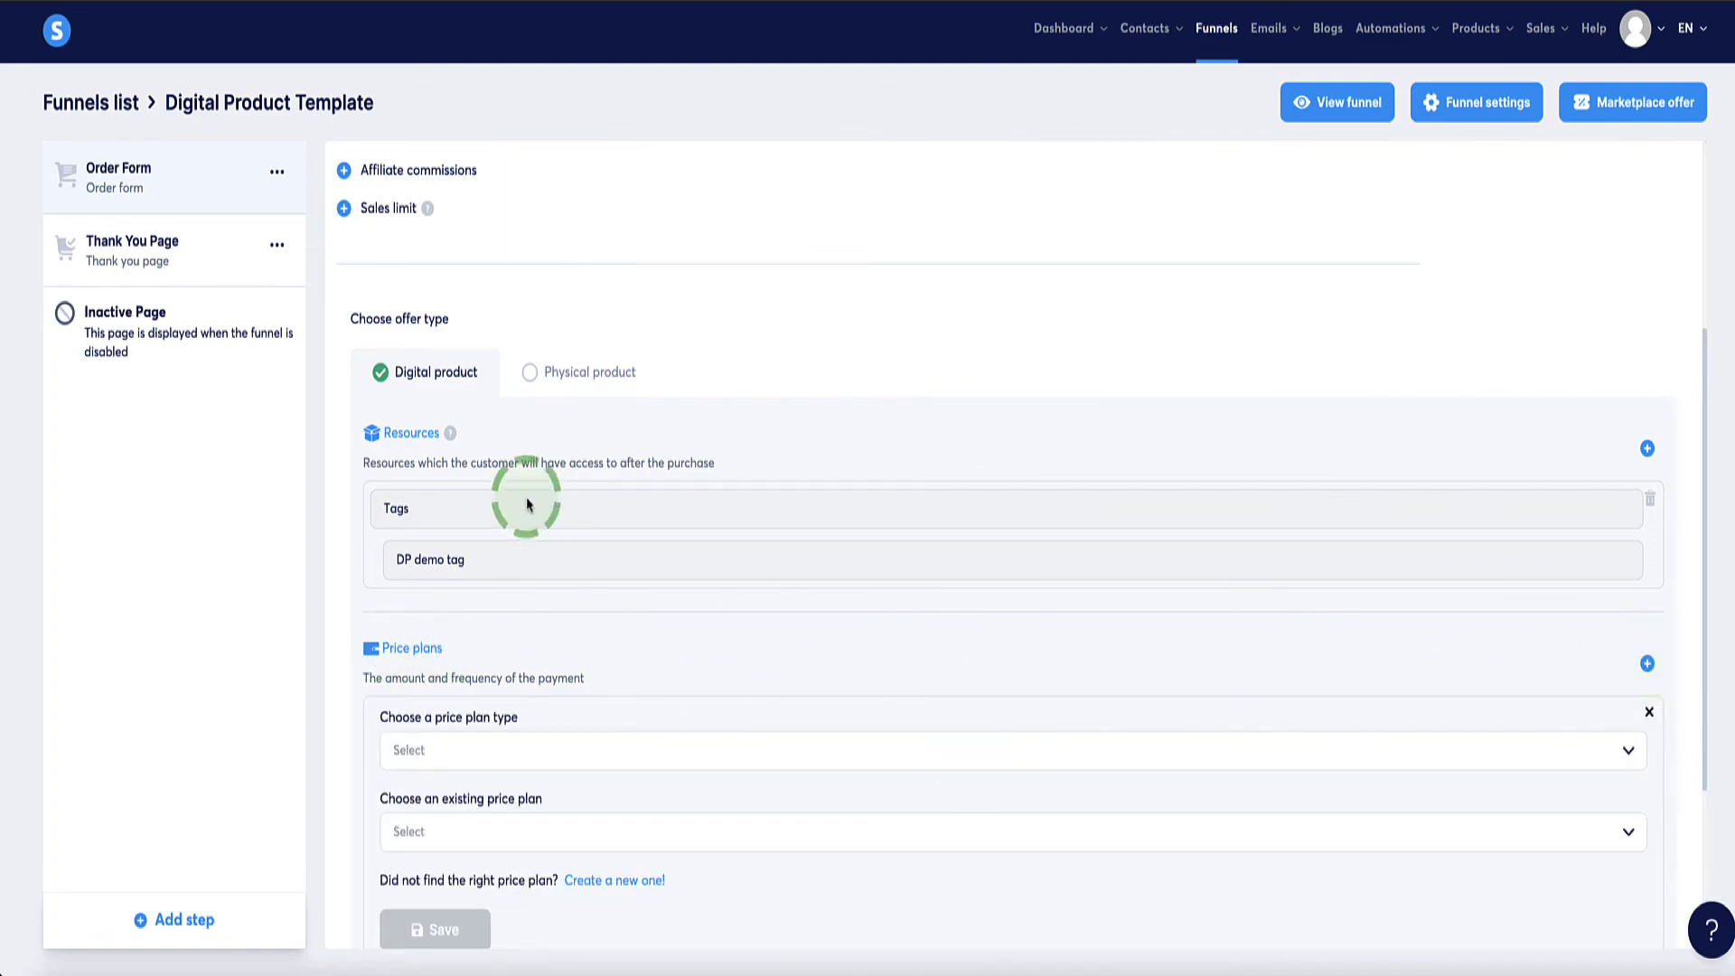
scroll(533, 520, down, 3)
scroll(536, 530, down, 1)
click(495, 479)
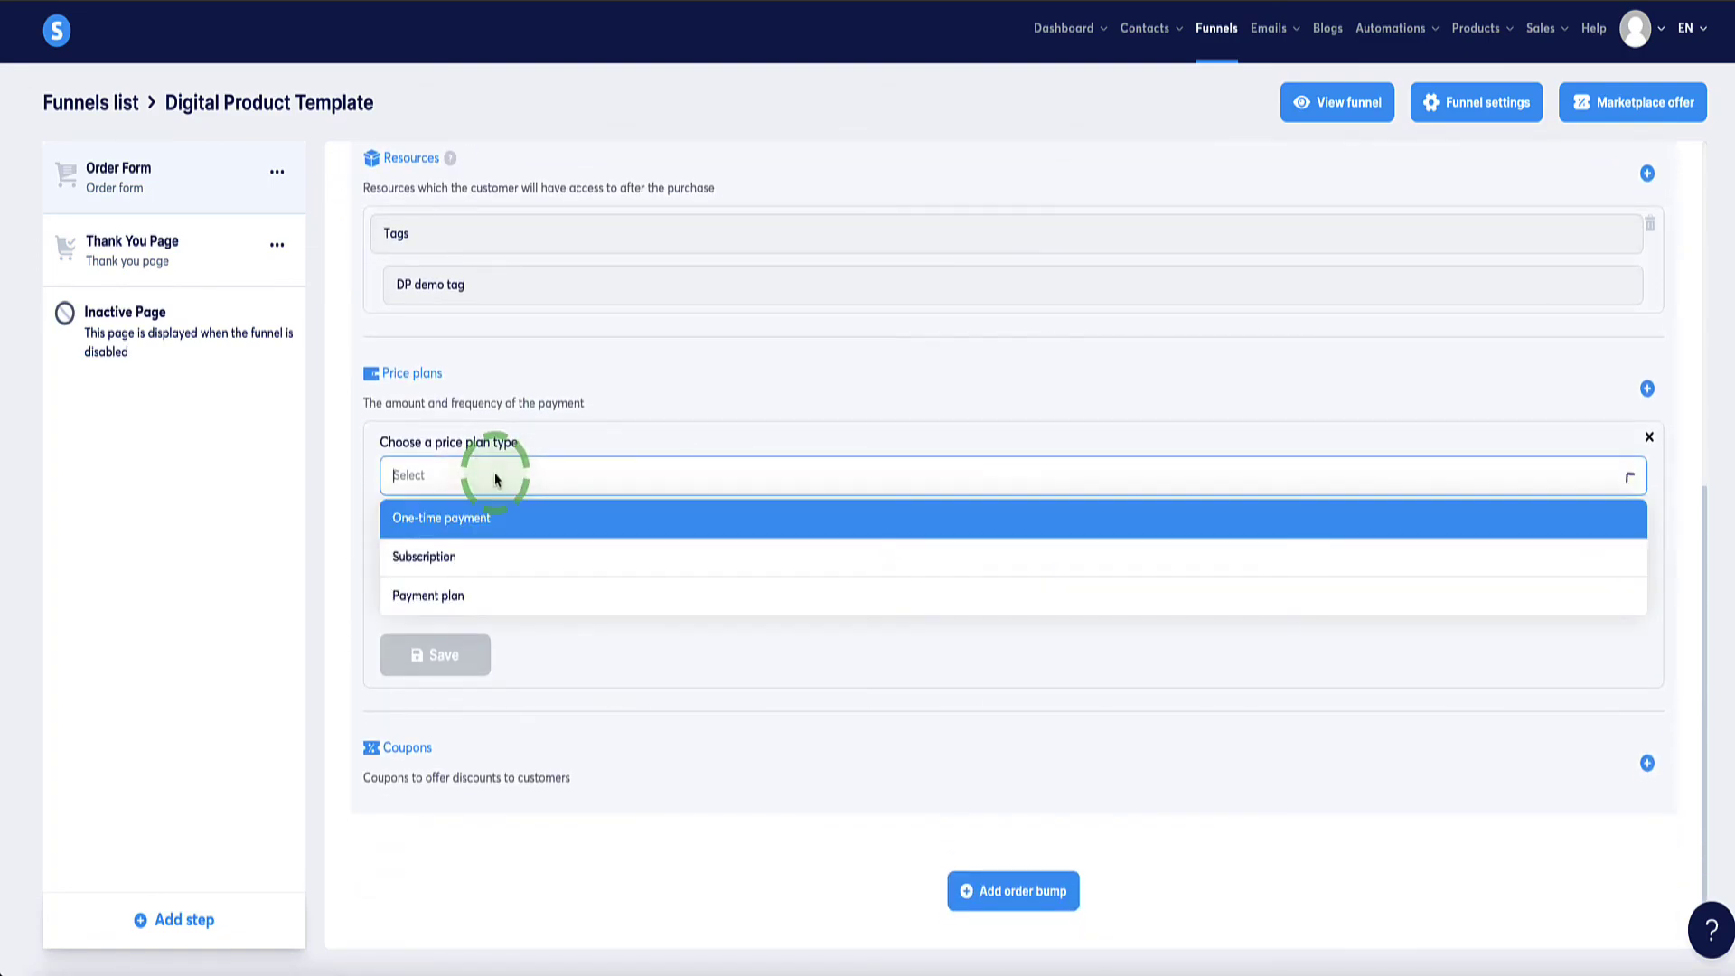
click(472, 521)
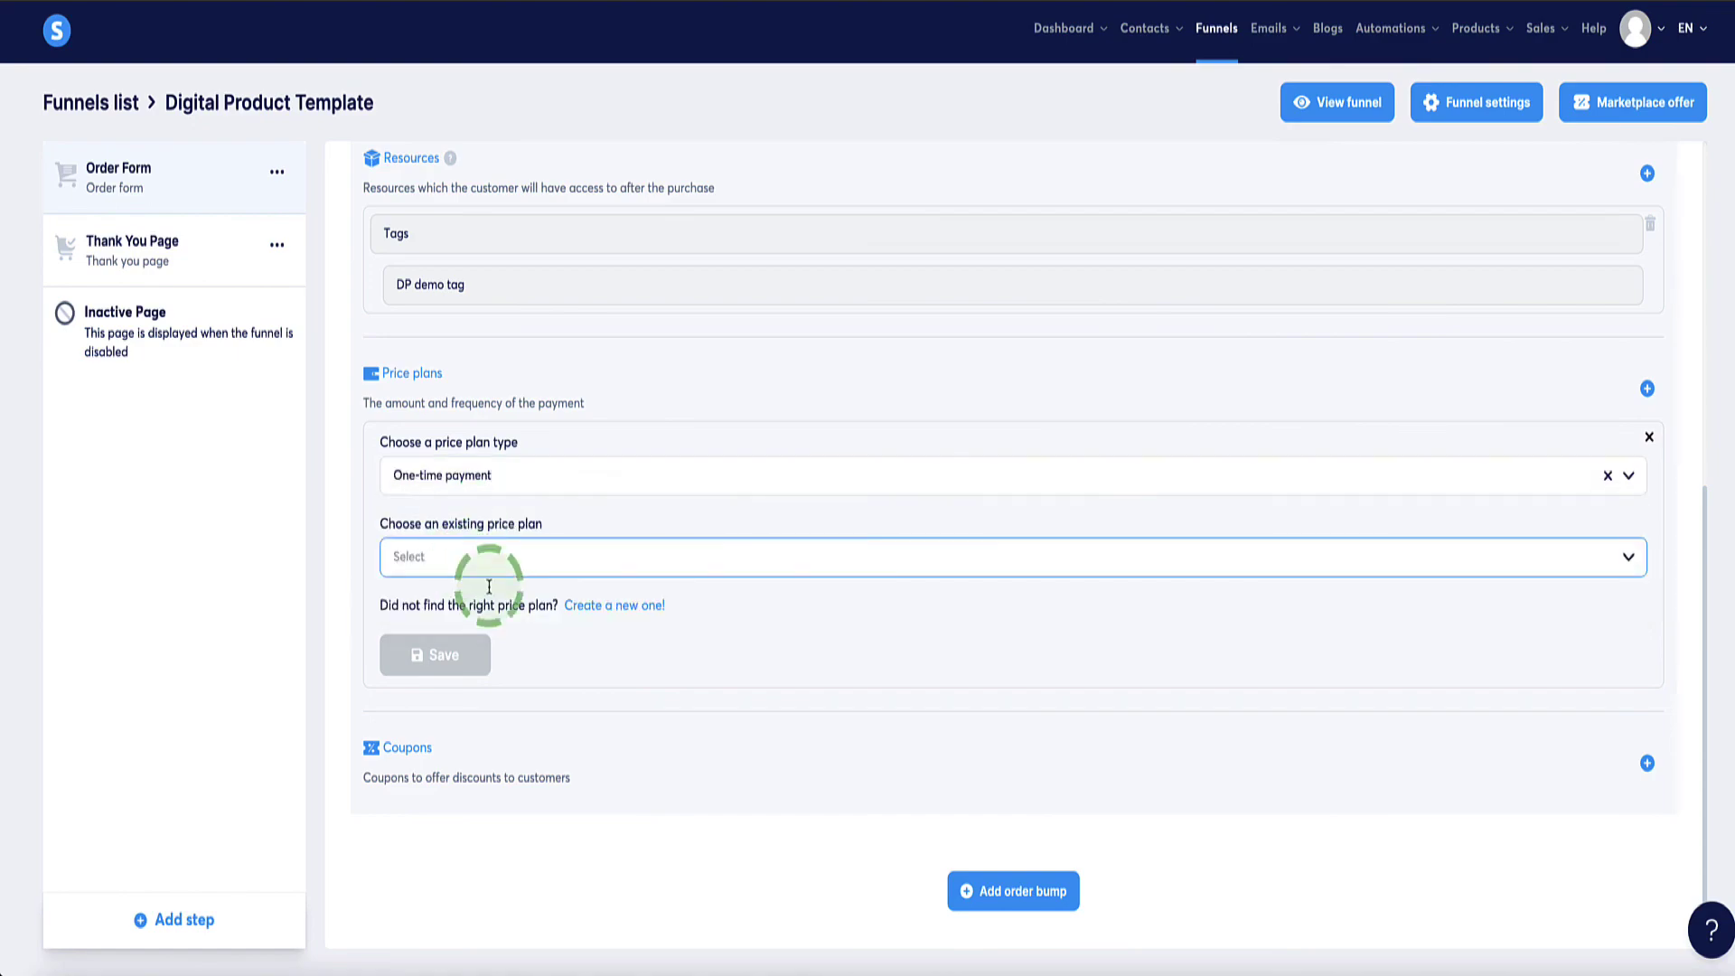
click(614, 602)
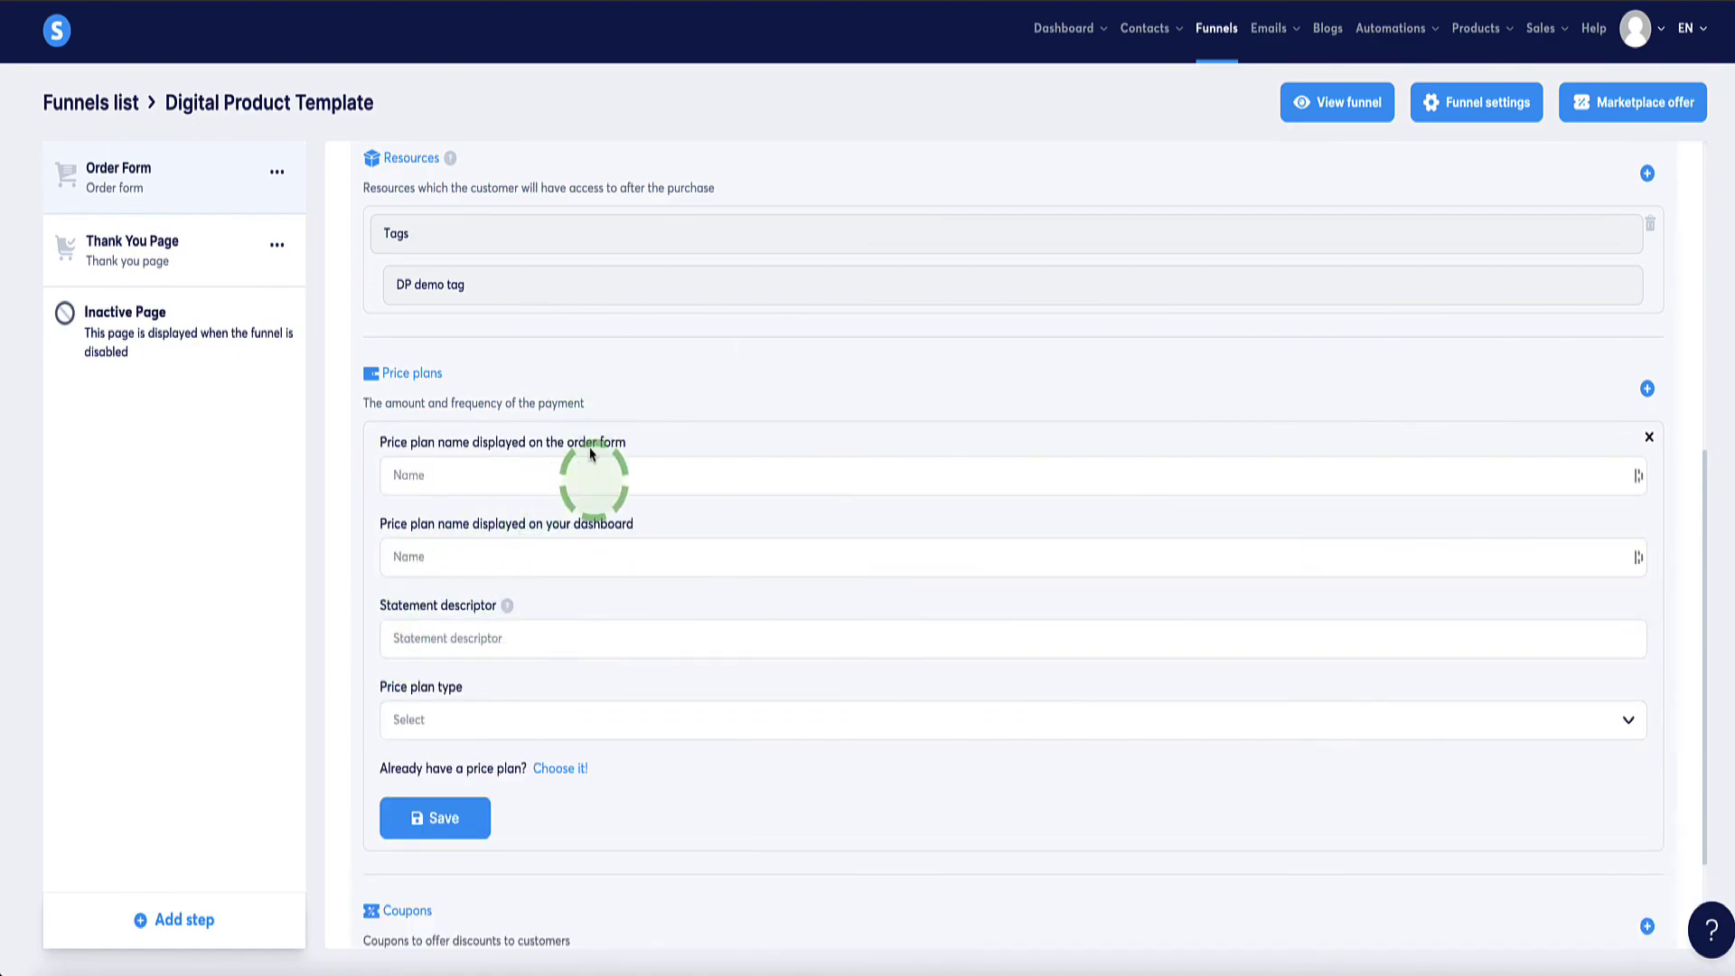
scroll(608, 511, down, 3)
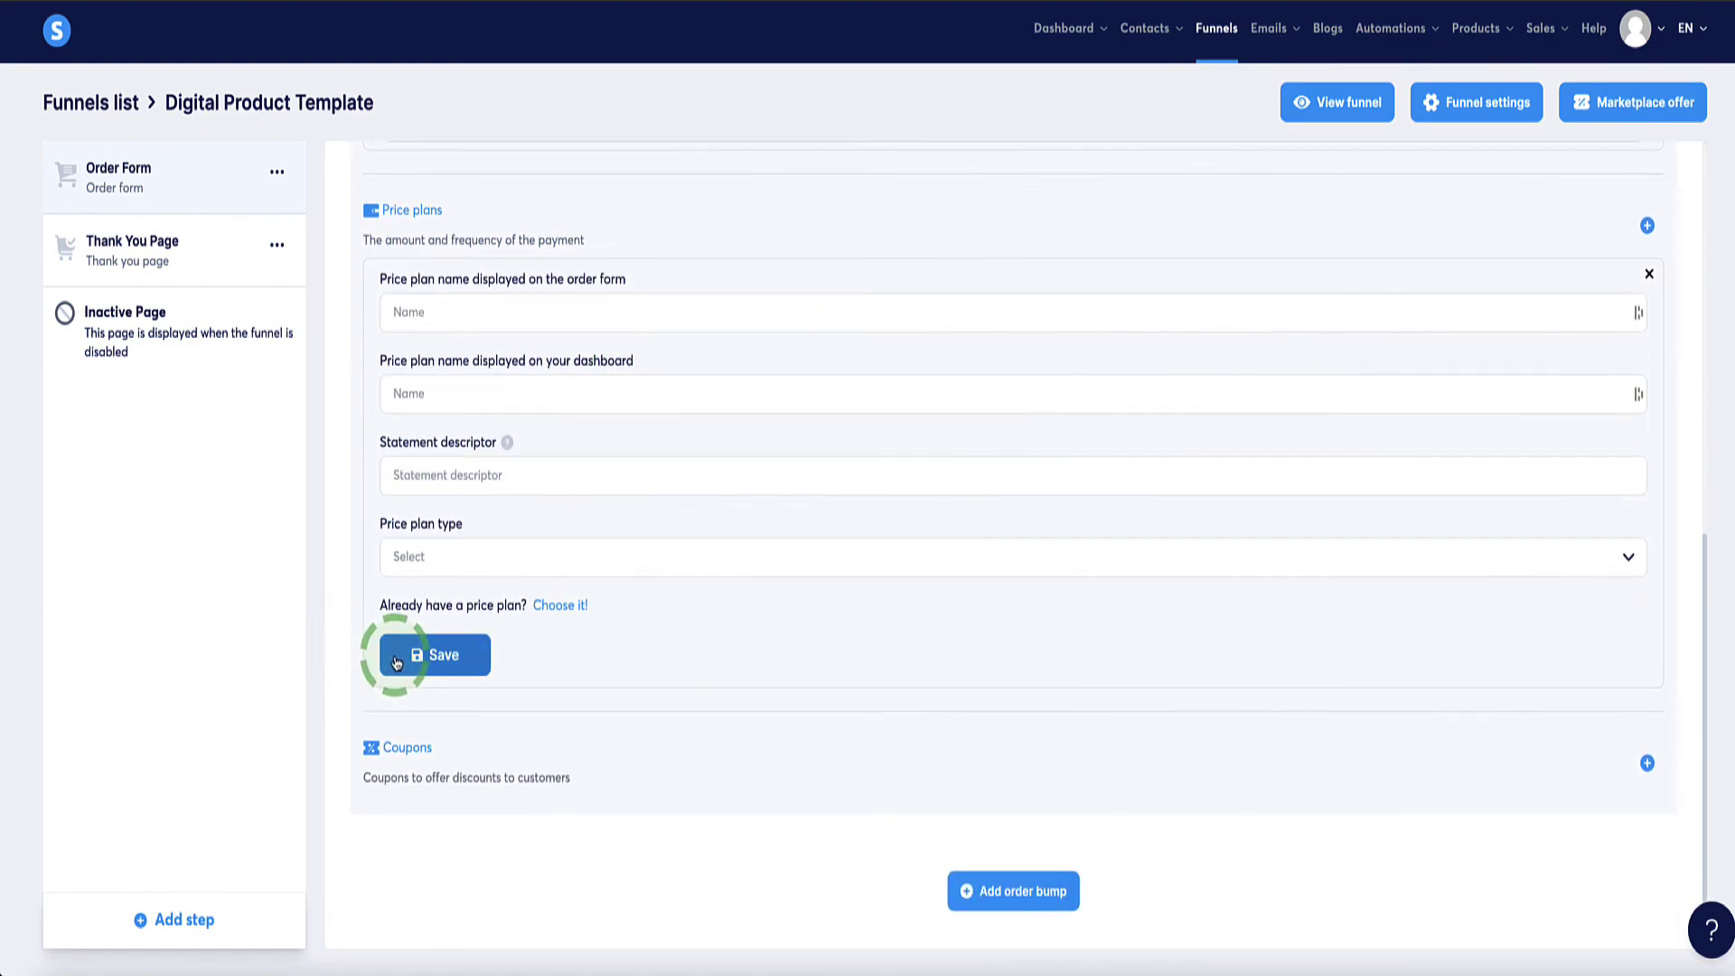